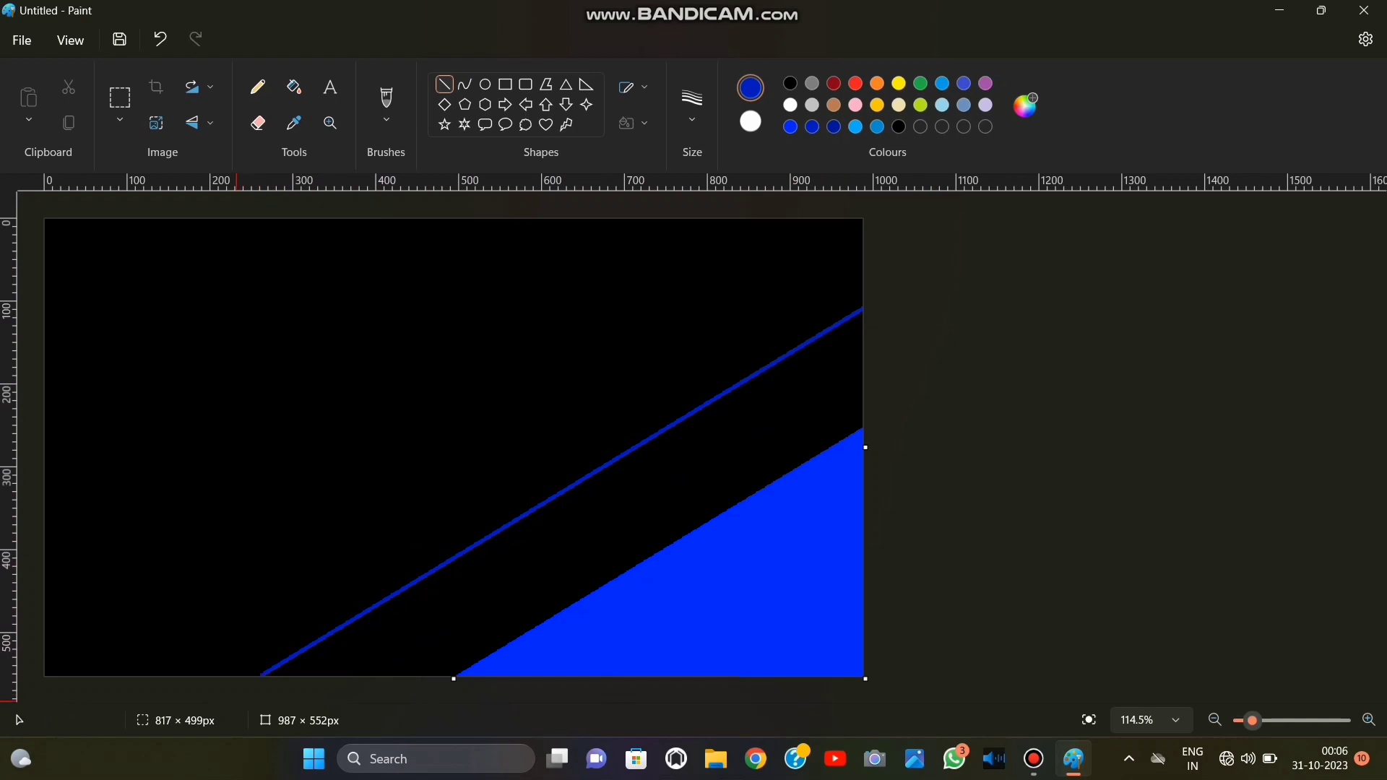
Fill the outlined diagonal band dark blue, and draw and fill a parallel light blue band directly above it.
{"action": "left_click", "coordinate": [294, 87]}
{"action": "left_click", "coordinate": [568, 545]}
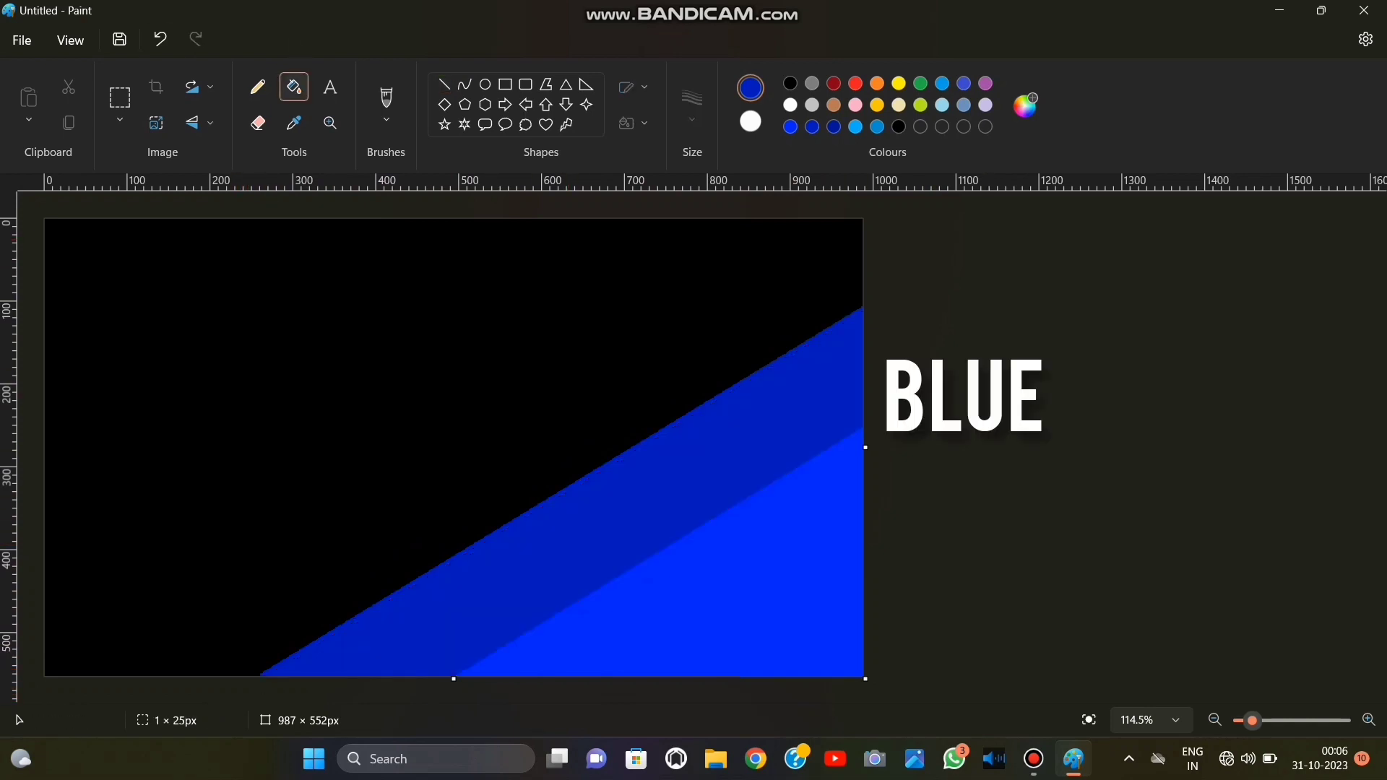
{"action": "left_click", "coordinate": [444, 85]}
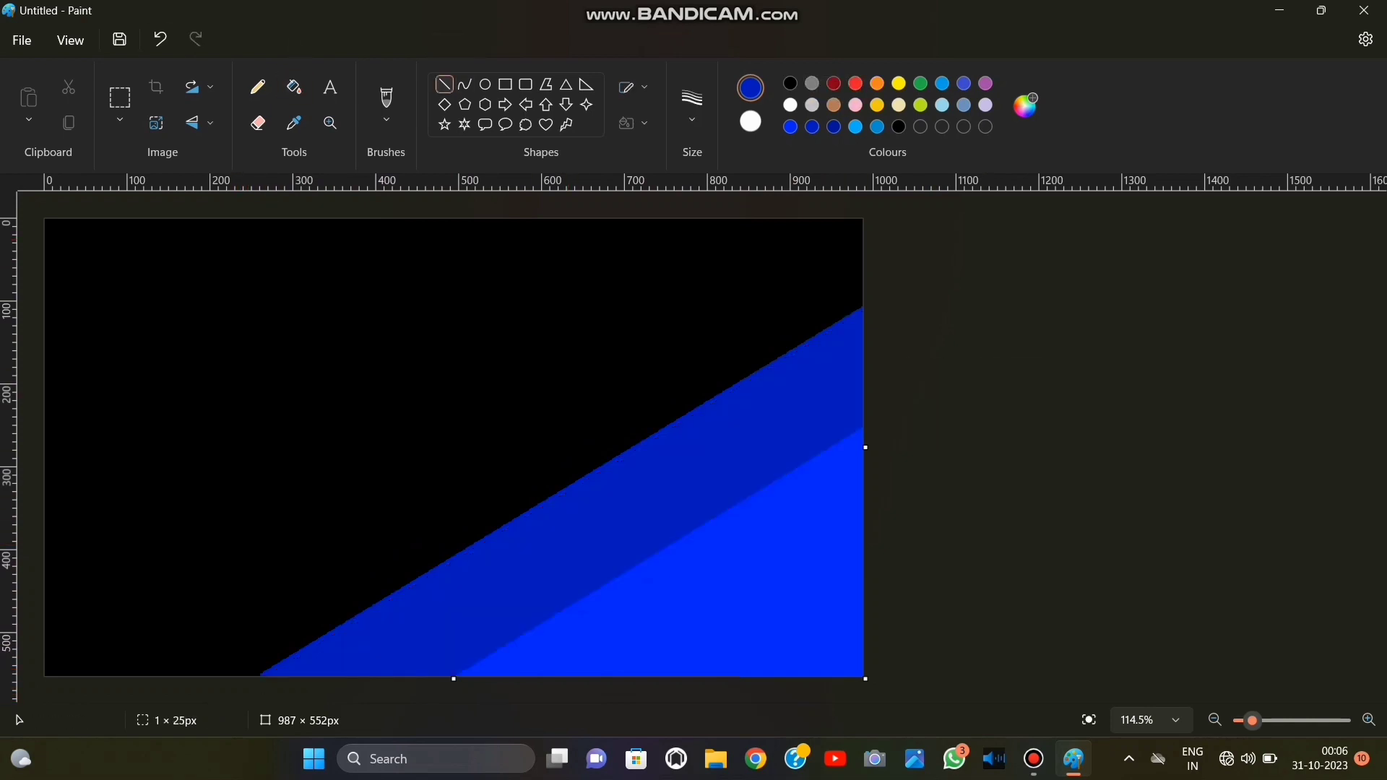
{"action": "left_click", "coordinate": [856, 127]}
{"action": "left_click_drag", "start_coordinate": [47, 608], "coordinate": [832, 202]}
{"action": "left_click_drag", "start_coordinate": [49, 611], "coordinate": [46, 673]}
{"action": "left_click", "coordinate": [294, 86]}
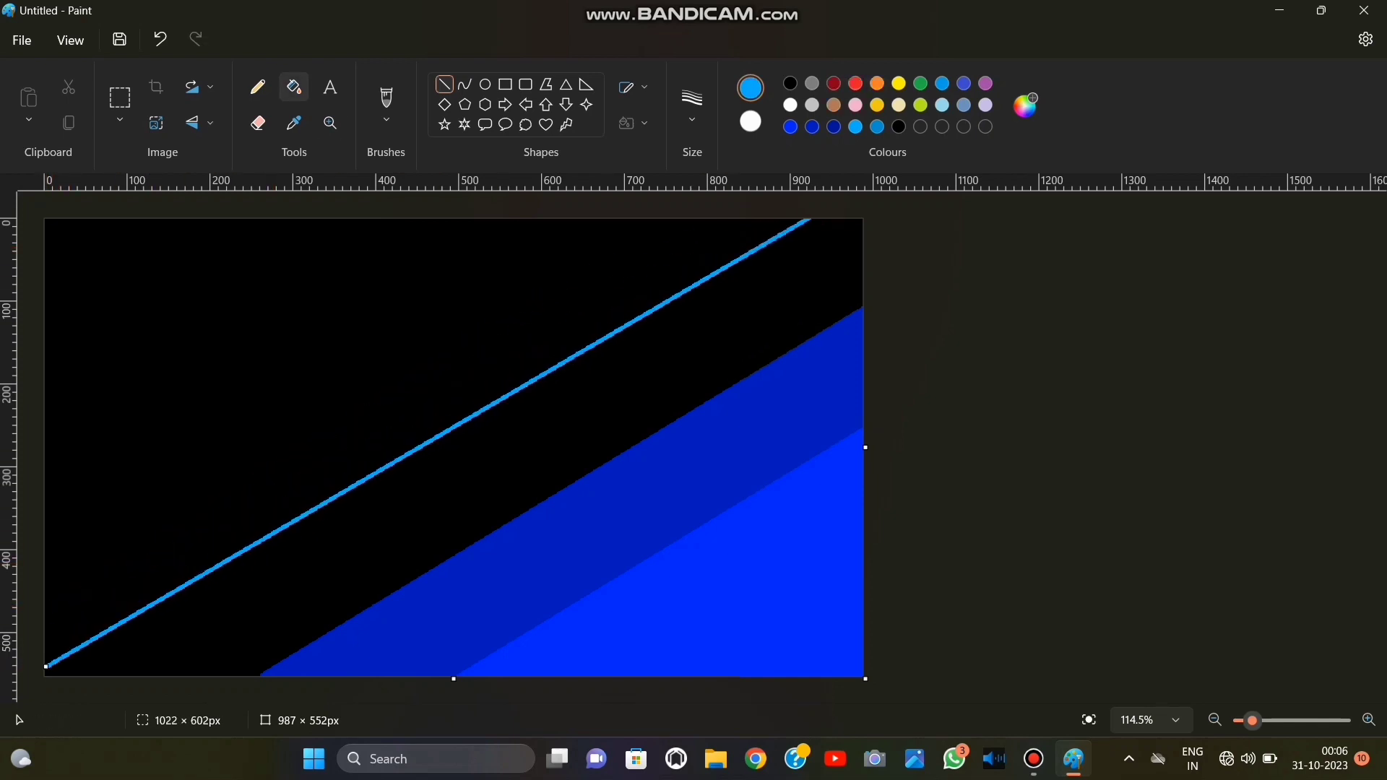
{"action": "left_click", "coordinate": [457, 444]}
Draw a parallel turquoise diagonal across the remaining black area and fill the band beneath it with turquoise.
{"action": "left_click", "coordinate": [877, 126]}
{"action": "left_click", "coordinate": [445, 84]}
{"action": "left_click_drag", "start_coordinate": [35, 578], "coordinate": [659, 188]}
{"action": "left_click_drag", "start_coordinate": [329, 397], "coordinate": [298, 347]}
{"action": "left_click", "coordinate": [294, 87]}
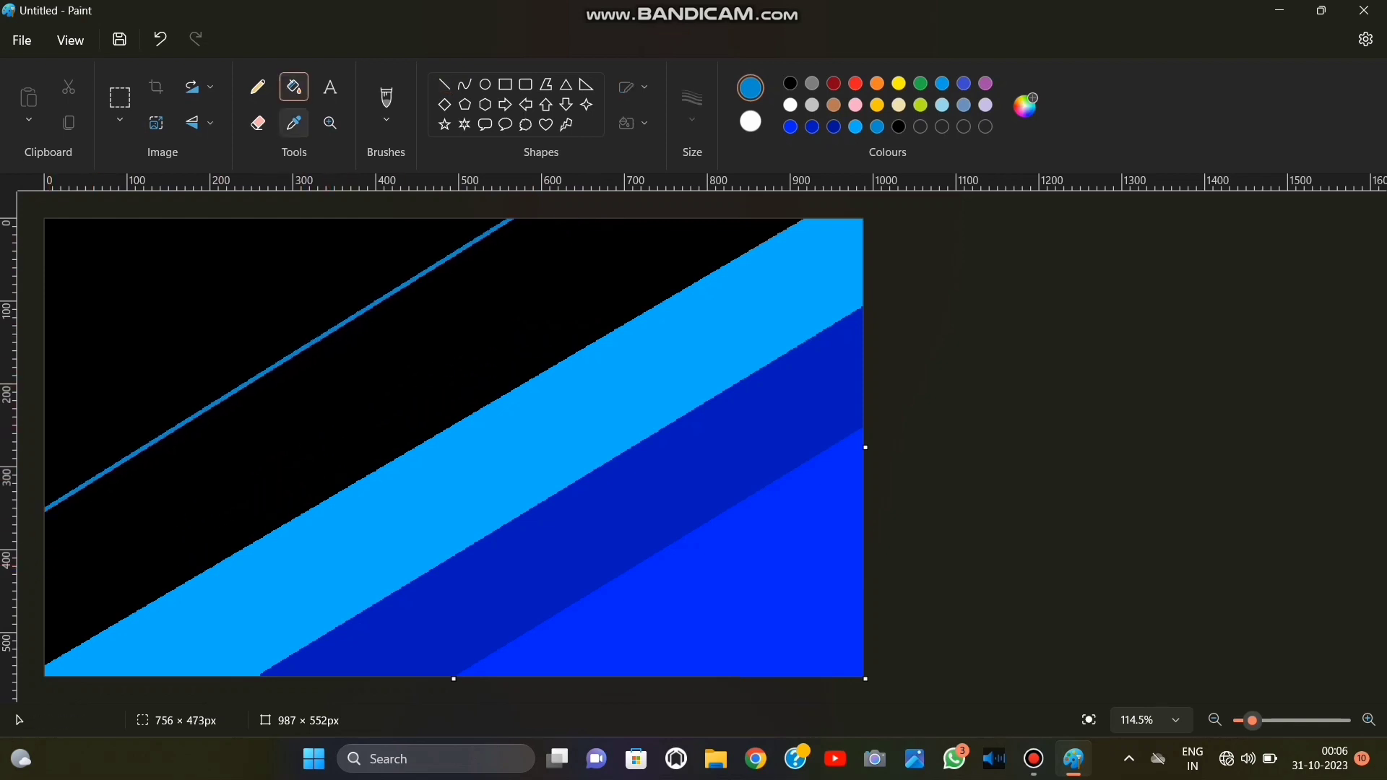
{"action": "left_click", "coordinate": [399, 366]}
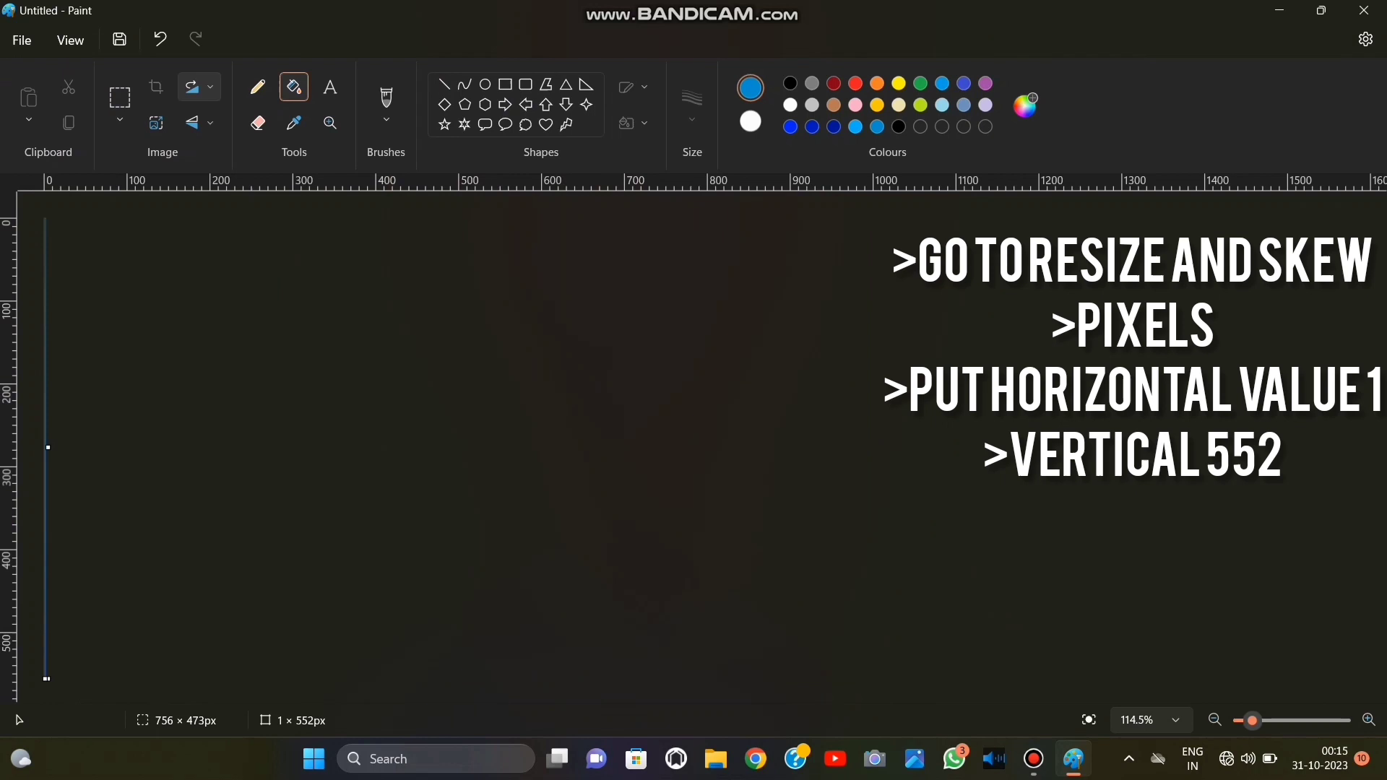
Resize the one-pixel-wide image to 987 × 552 pixels with the aspect ratio unlocked.
{"action": "key", "text": "ctrl+w"}
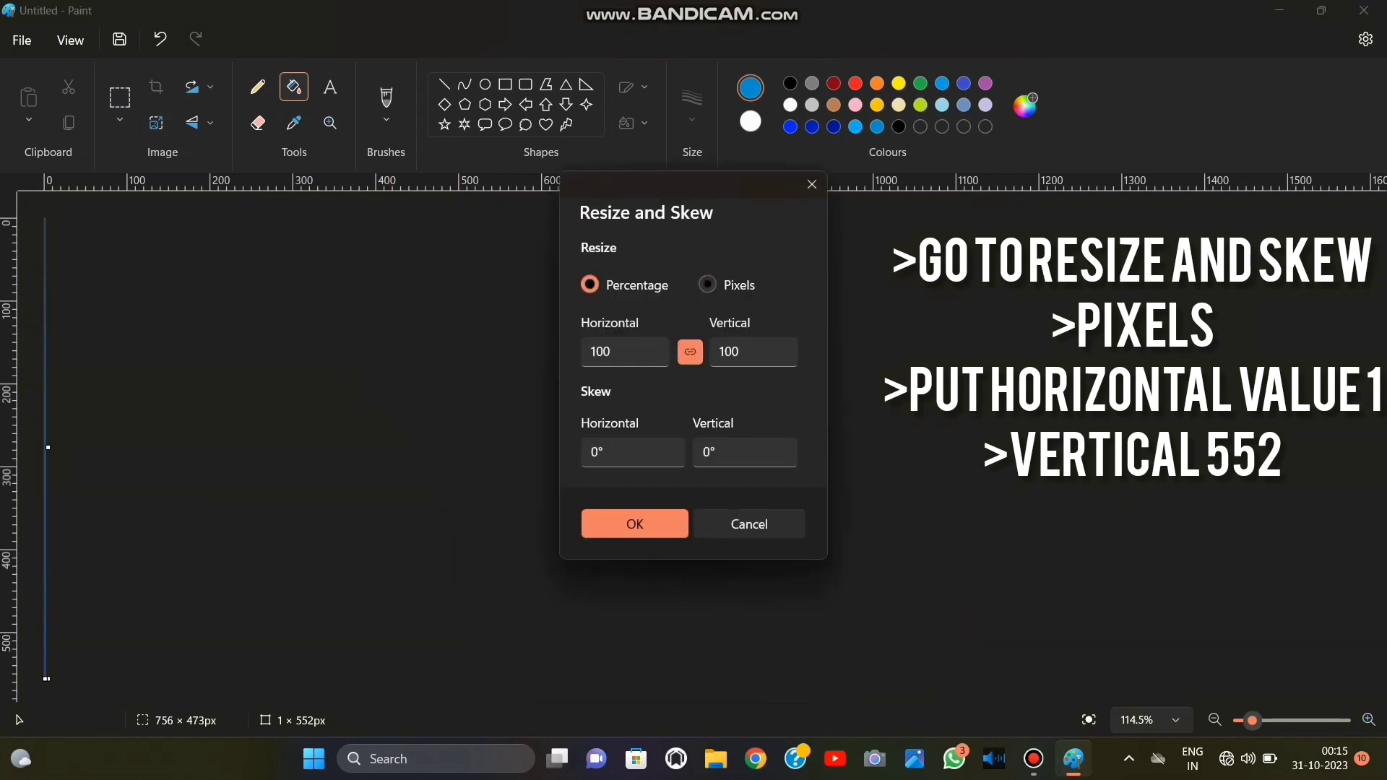
{"action": "key", "text": "BackSpace"}
{"action": "type", "text": "987"}
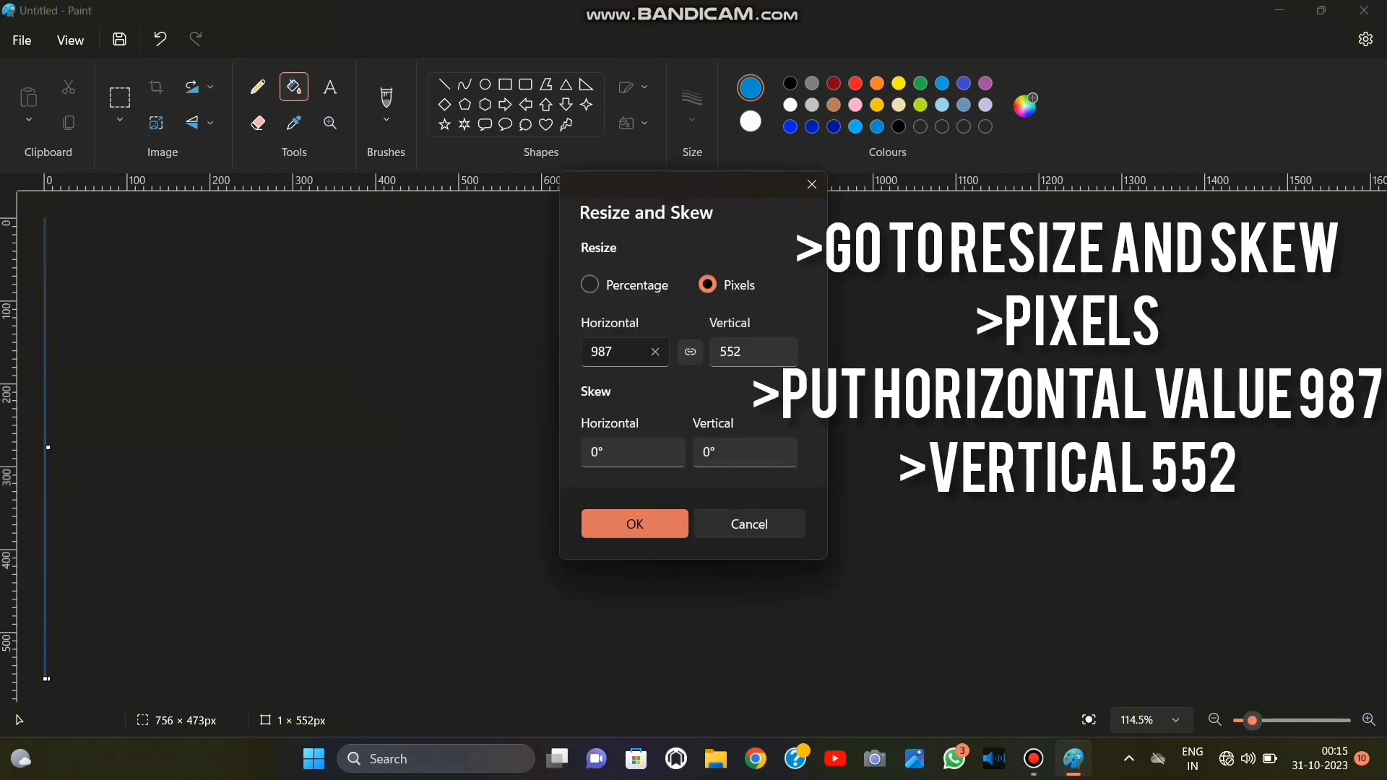
{"action": "left_click", "coordinate": [643, 521]}
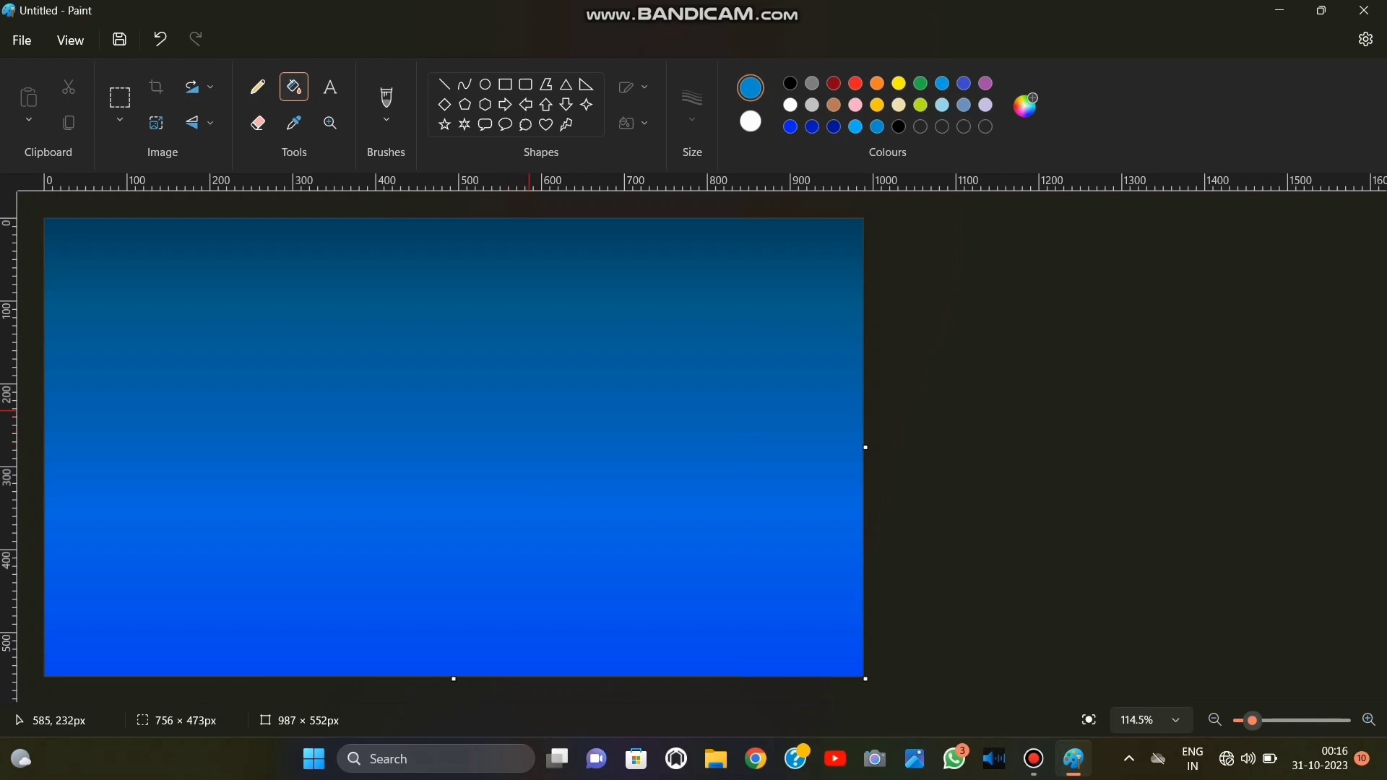
{"action": "left_click", "coordinate": [156, 123]}
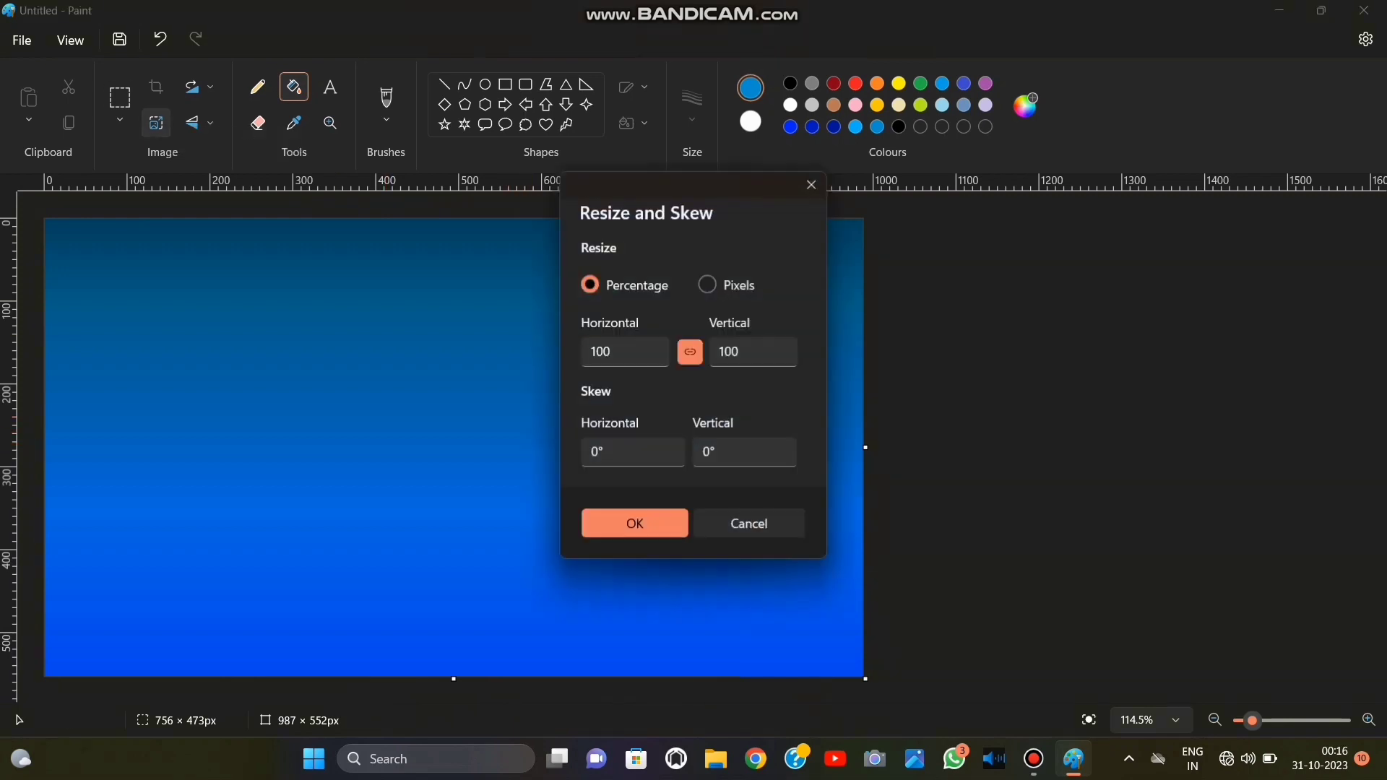
{"action": "left_click", "coordinate": [812, 184]}
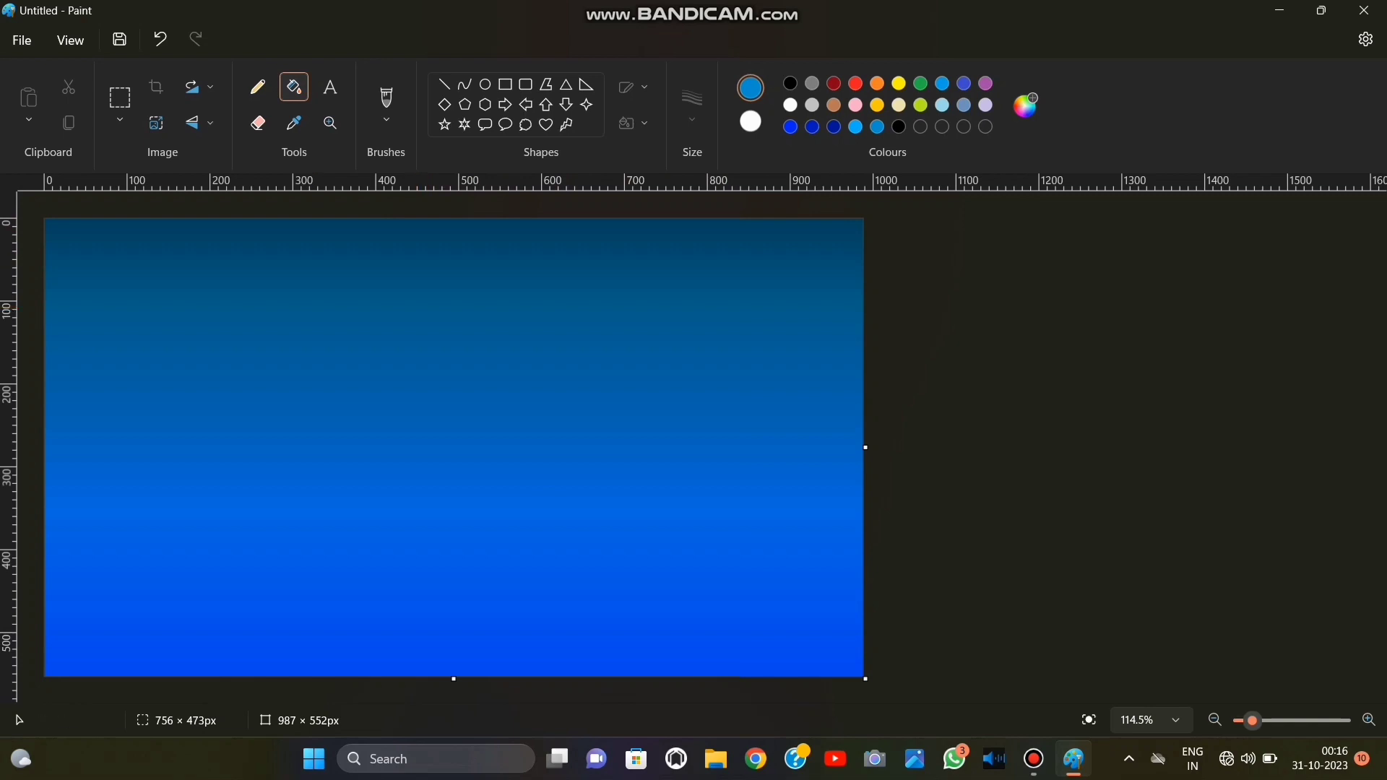
Select the whole gradient and shift it upward, leaving a blank white strip along the bottom of the canvas.
{"action": "left_click", "coordinate": [120, 119]}
{"action": "left_click", "coordinate": [87, 210]}
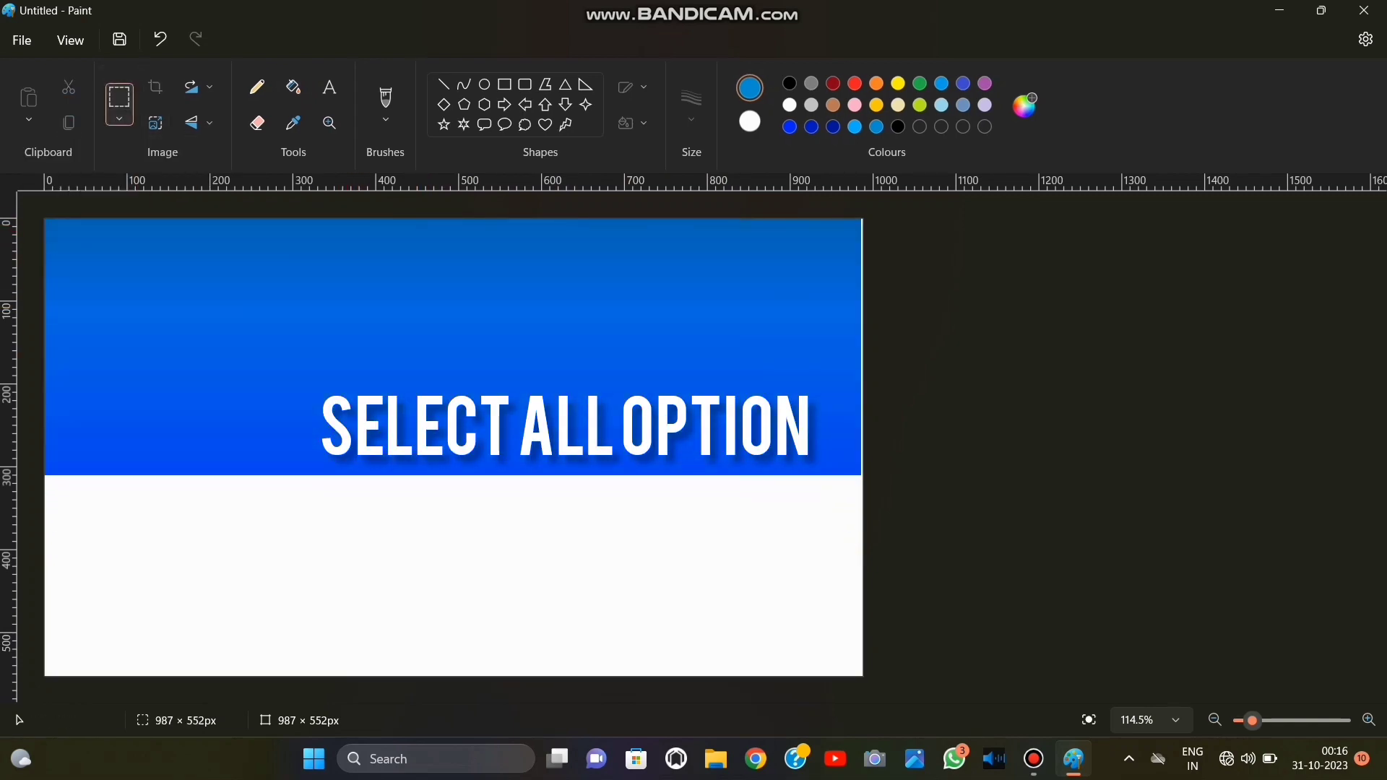
{"action": "left_click_drag", "start_coordinate": [345, 263], "coordinate": [341, 310]}
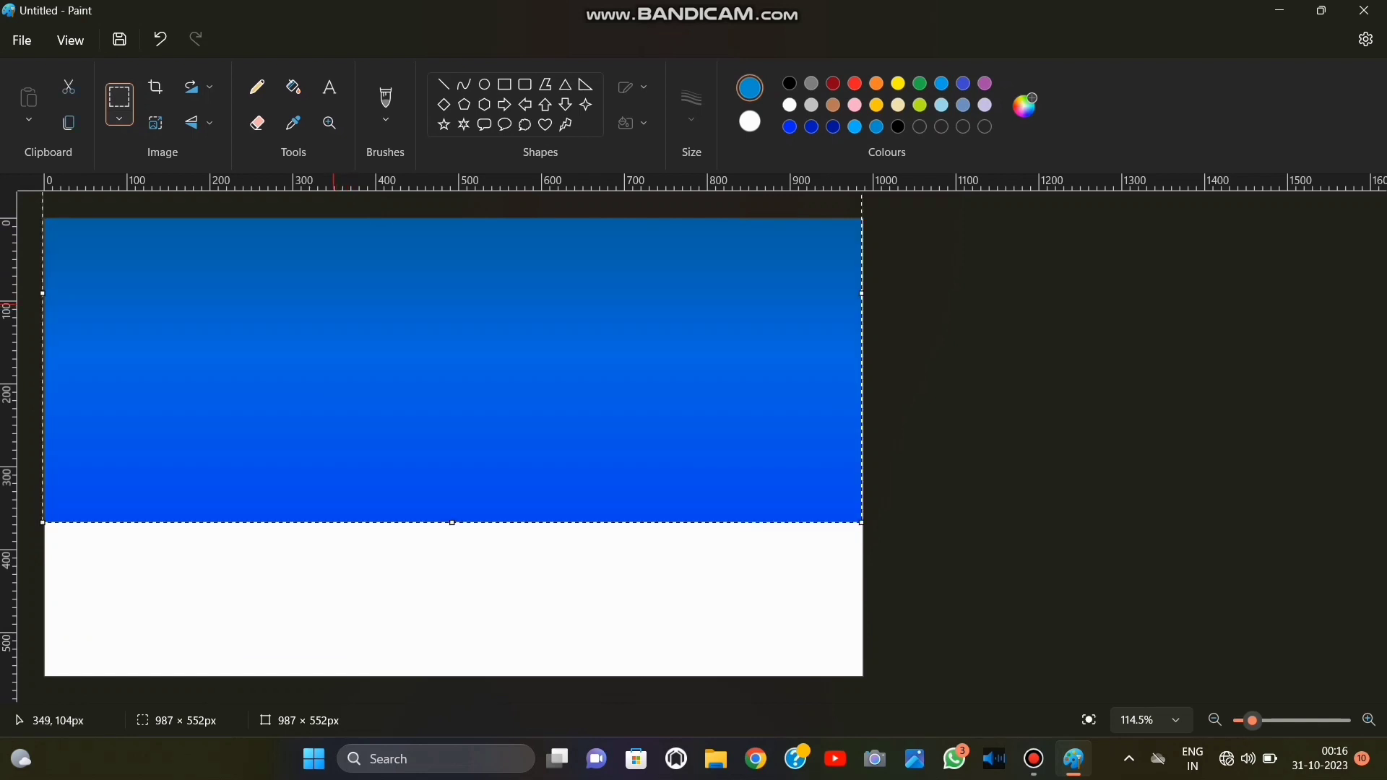
{"action": "left_click_drag", "start_coordinate": [441, 337], "coordinate": [442, 346]}
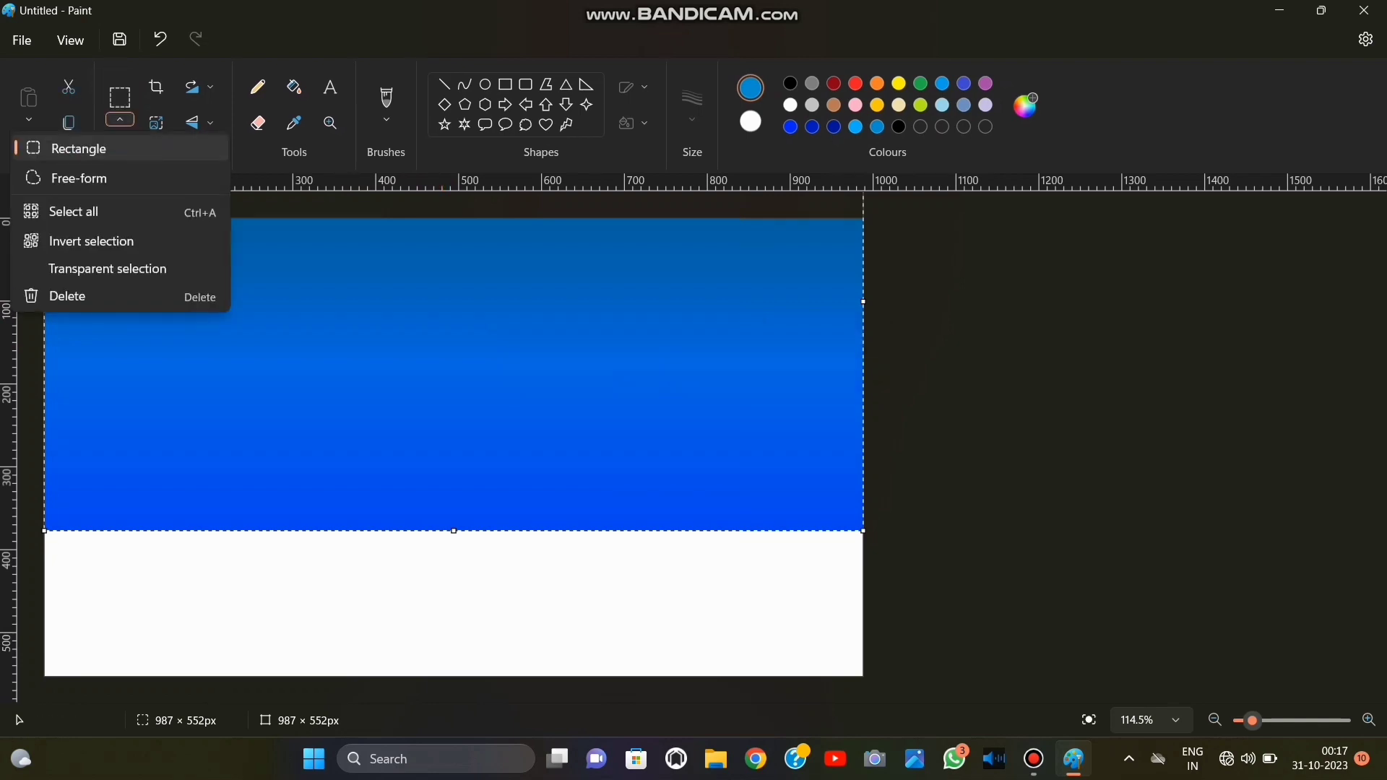
Place a strip of the gradient over the blank area at the bottom, stretch it to both canvas edges and deselect it.
{"action": "right_click", "coordinate": [268, 230]}
{"action": "left_click", "coordinate": [369, 304]}
{"action": "left_click_drag", "start_coordinate": [369, 304], "coordinate": [375, 663]}
{"action": "left_click_drag", "start_coordinate": [447, 575], "coordinate": [440, 506]}
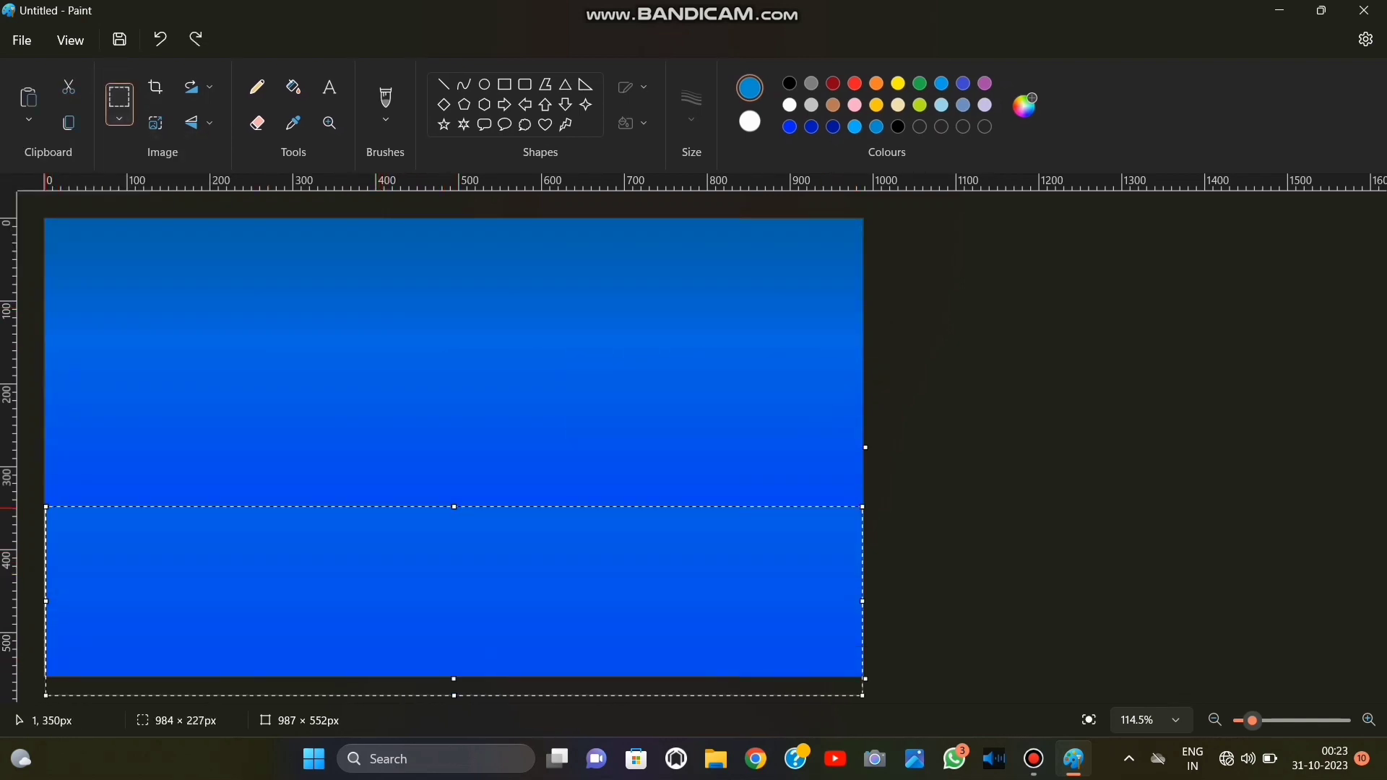
{"action": "left_click_drag", "start_coordinate": [45, 506], "coordinate": [37, 502]}
{"action": "left_click_drag", "start_coordinate": [862, 503], "coordinate": [873, 505]}
{"action": "left_click", "coordinate": [887, 467]}
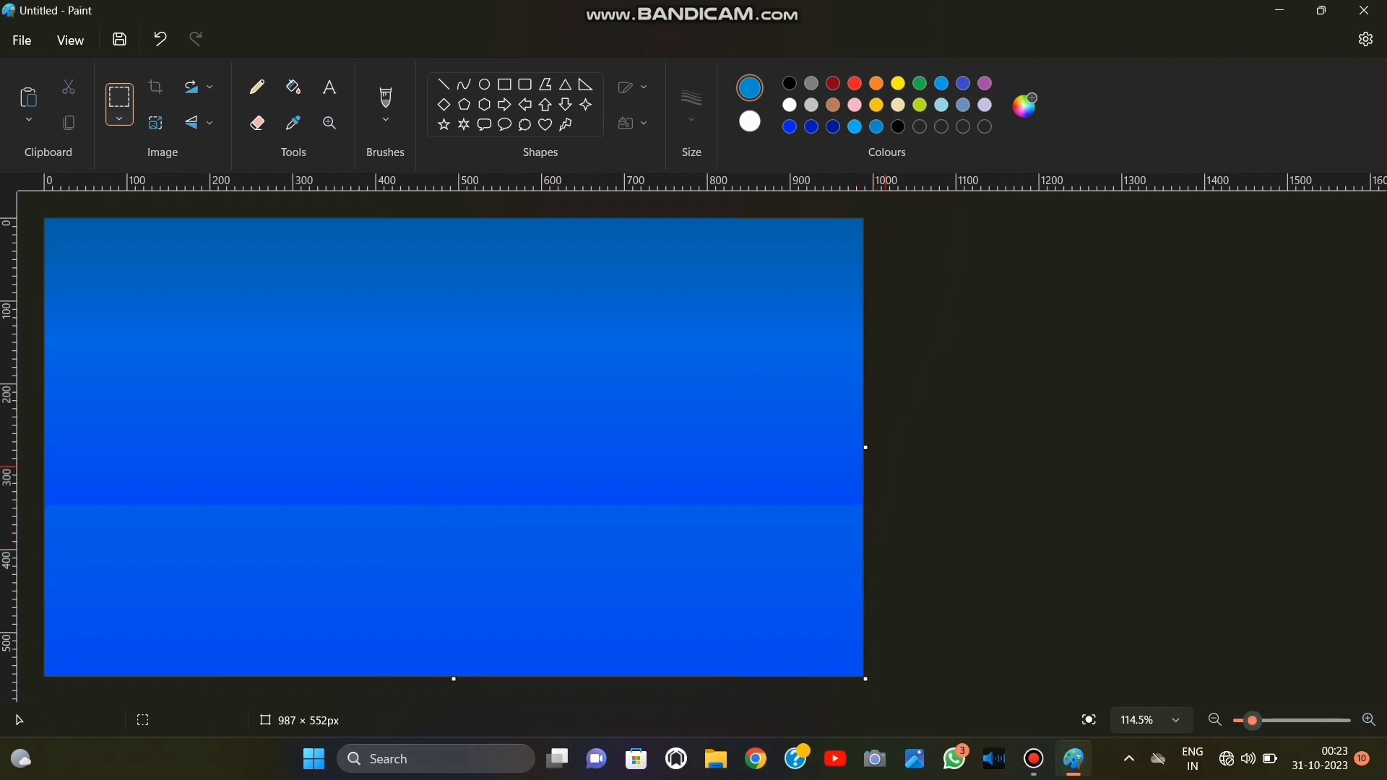
Draw a solid white circle with a solid outline, about 276 × 275 px, near the middle of the canvas.
{"action": "left_click", "coordinate": [485, 85]}
{"action": "left_click", "coordinate": [790, 104]}
{"action": "left_click", "coordinate": [633, 87]}
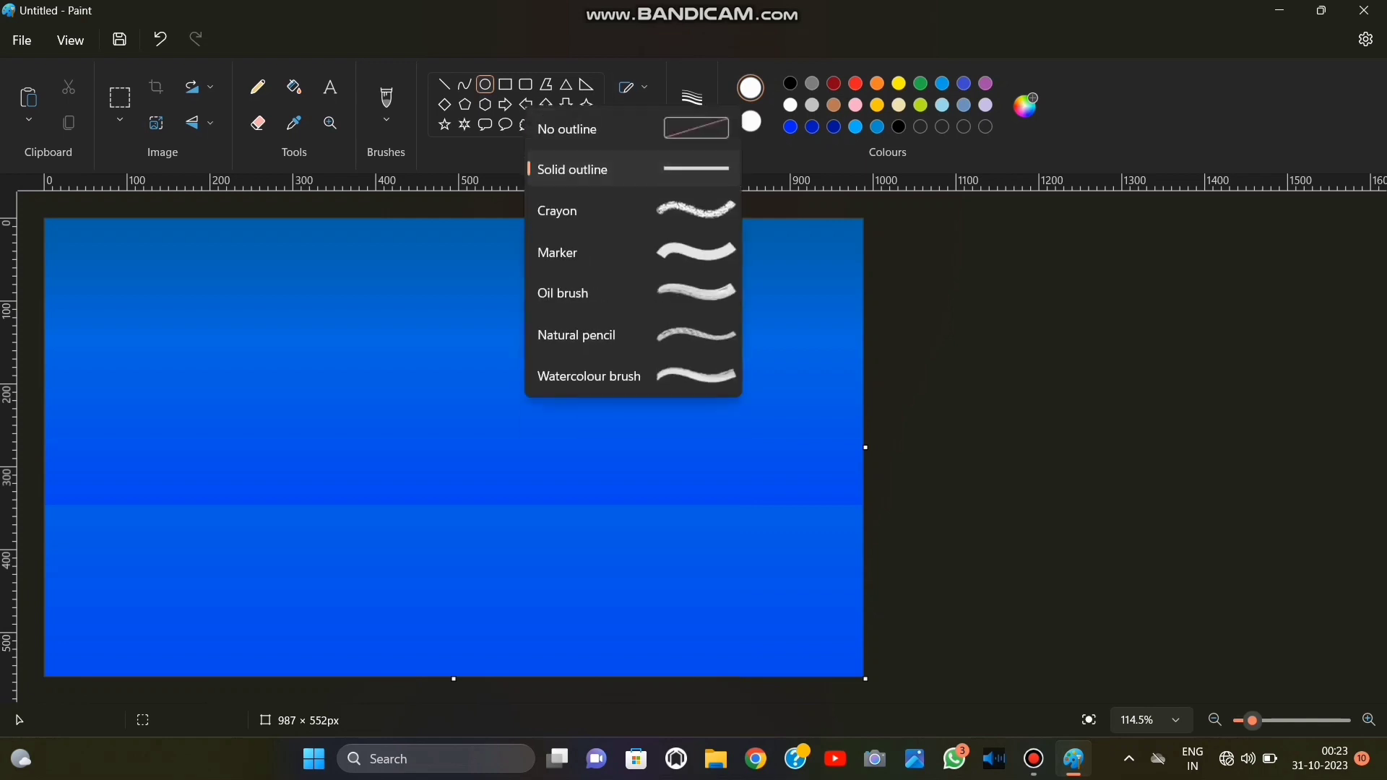
{"action": "left_click", "coordinate": [578, 170]}
{"action": "left_click_drag", "start_coordinate": [372, 336], "coordinate": [598, 561]}
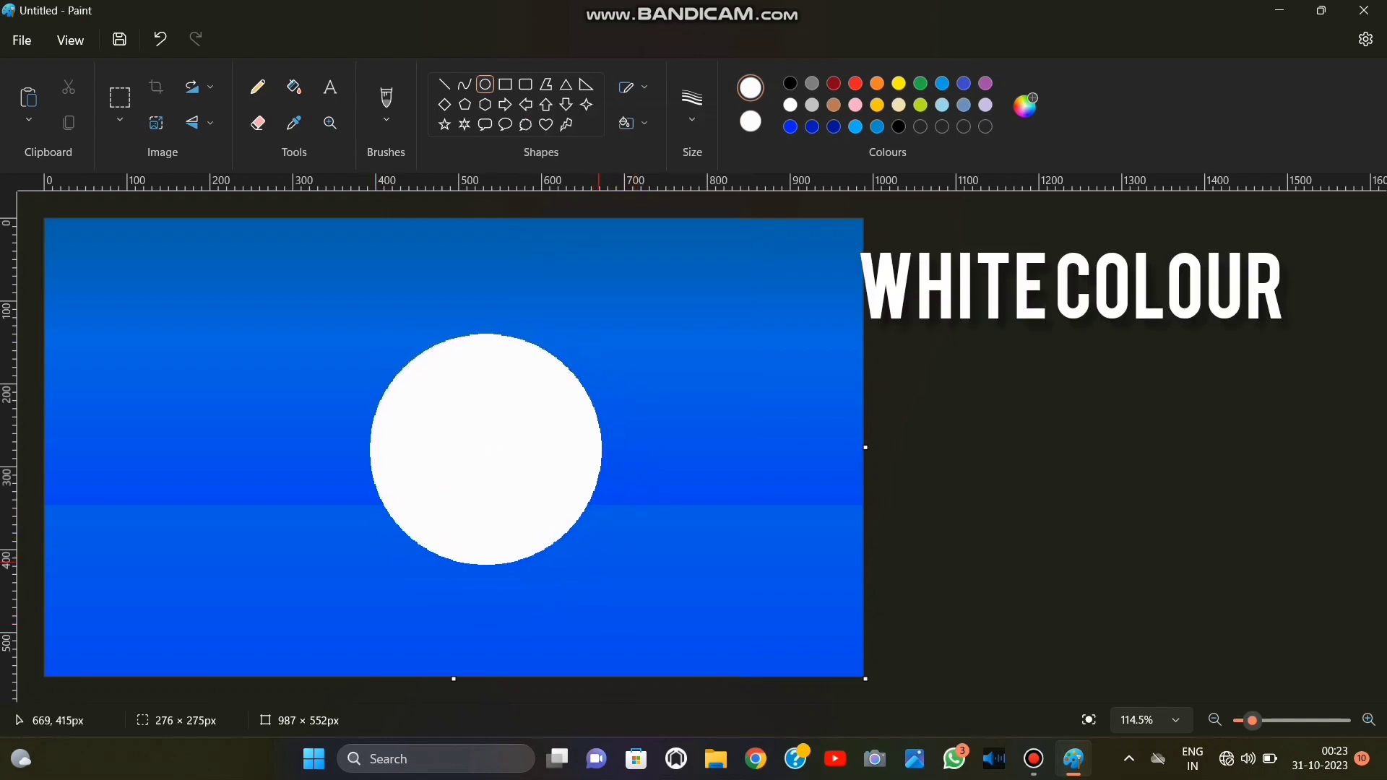
Resize the white circle to about 287 × 284 px and position it in the upper sky, slightly left of centre.
{"action": "left_click_drag", "start_coordinate": [503, 418], "coordinate": [427, 331]}
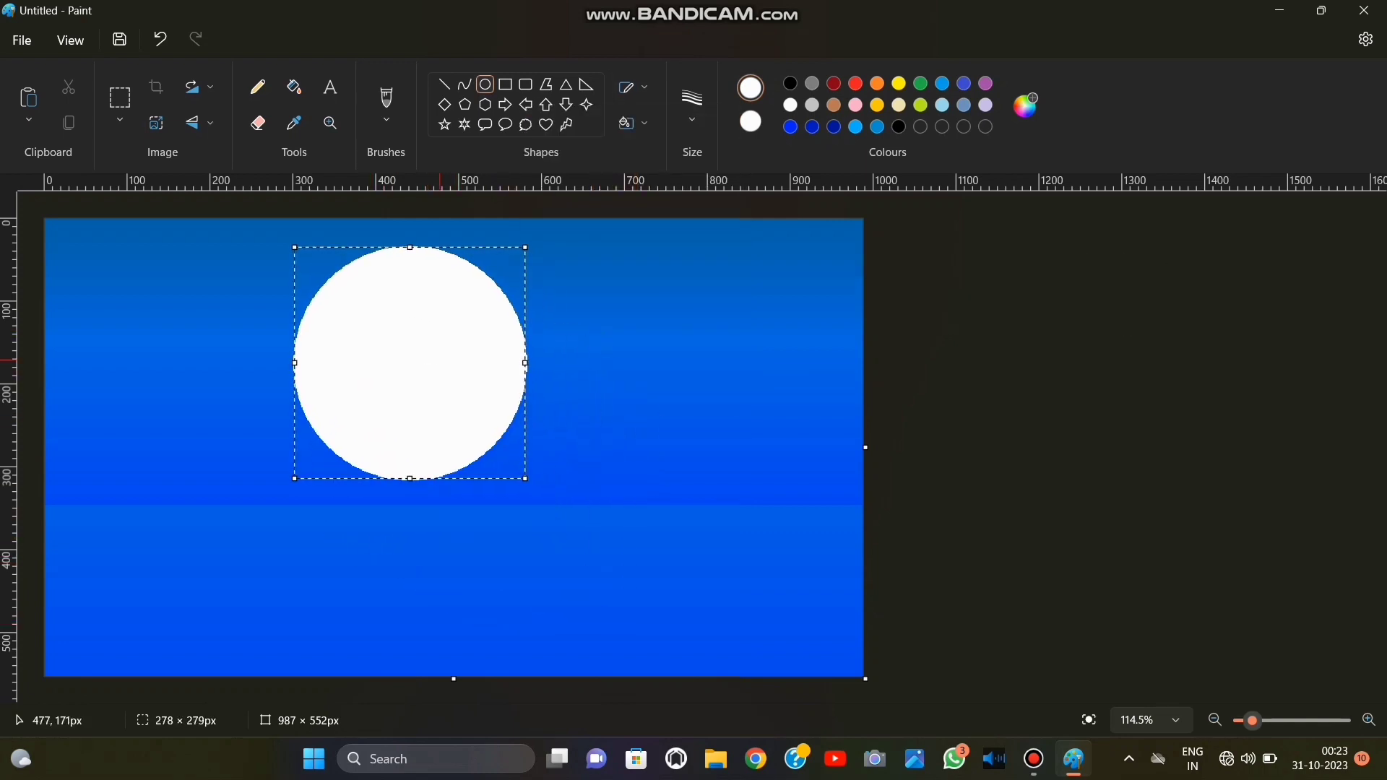
{"action": "left_click_drag", "start_coordinate": [525, 479], "coordinate": [487, 456]}
{"action": "left_click_drag", "start_coordinate": [408, 334], "coordinate": [445, 372]}
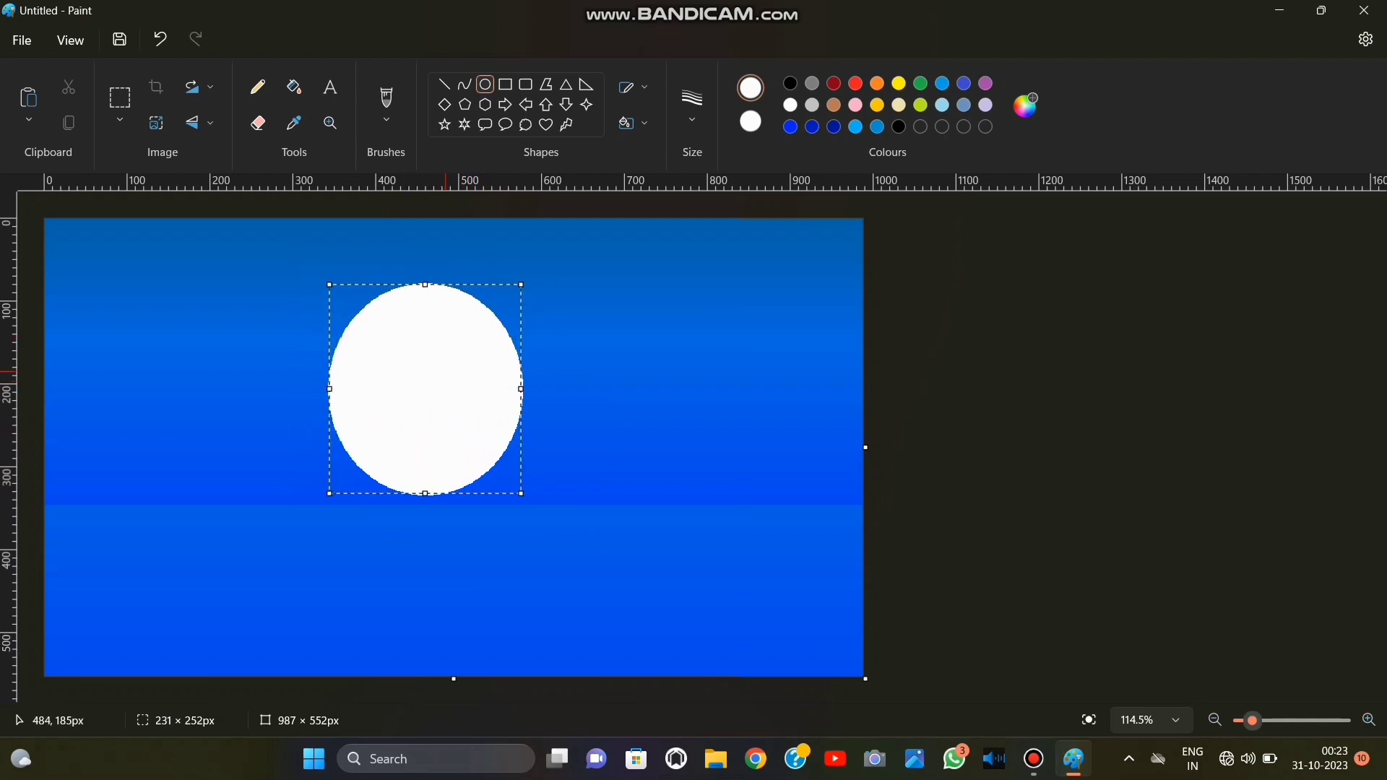
{"action": "left_click_drag", "start_coordinate": [425, 285], "coordinate": [526, 297]}
{"action": "left_click_drag", "start_coordinate": [520, 494], "coordinate": [567, 530]}
{"action": "left_click_drag", "start_coordinate": [448, 388], "coordinate": [410, 349]}
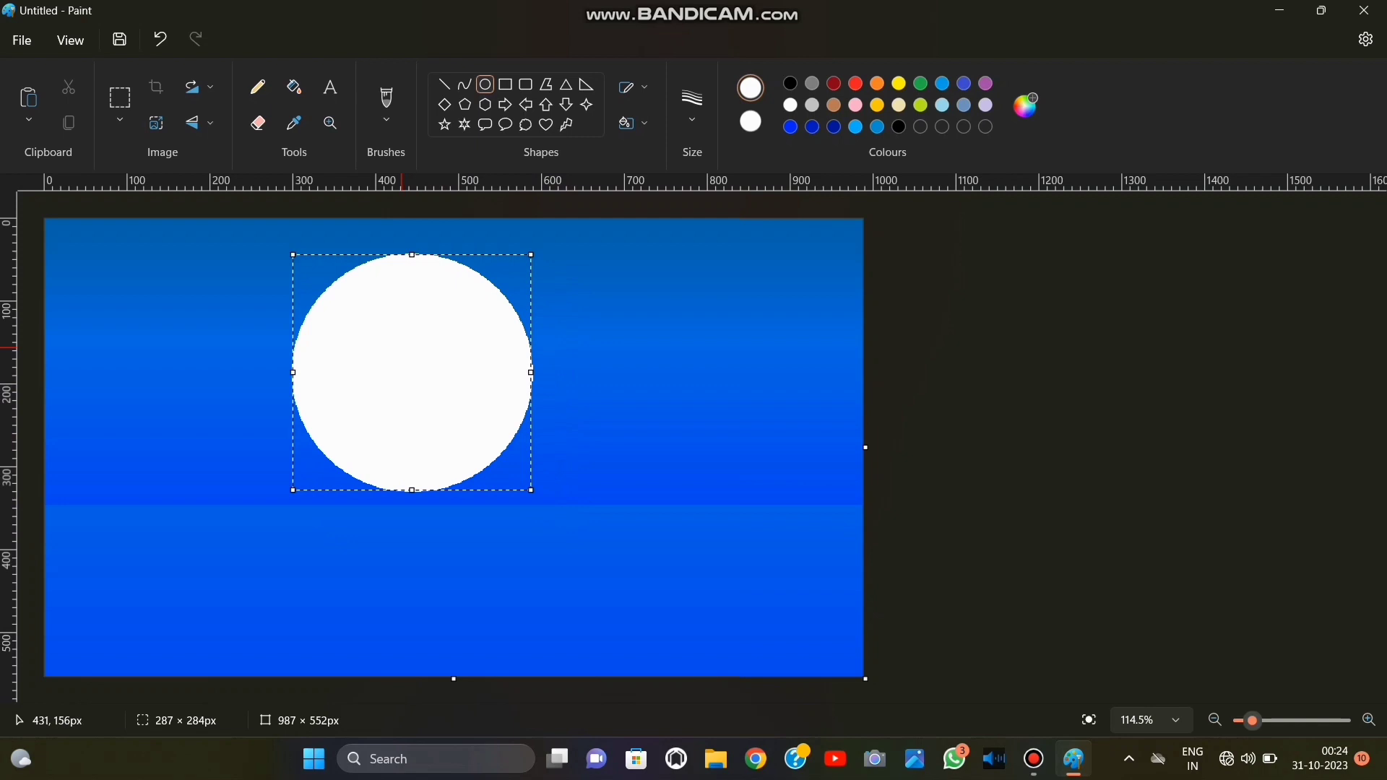
Deselect the moon and place a second white circle below it, cut off by the canvas's bottom edge, as its reflection.
{"action": "right_click", "coordinate": [362, 323]}
{"action": "right_click", "coordinate": [360, 284]}
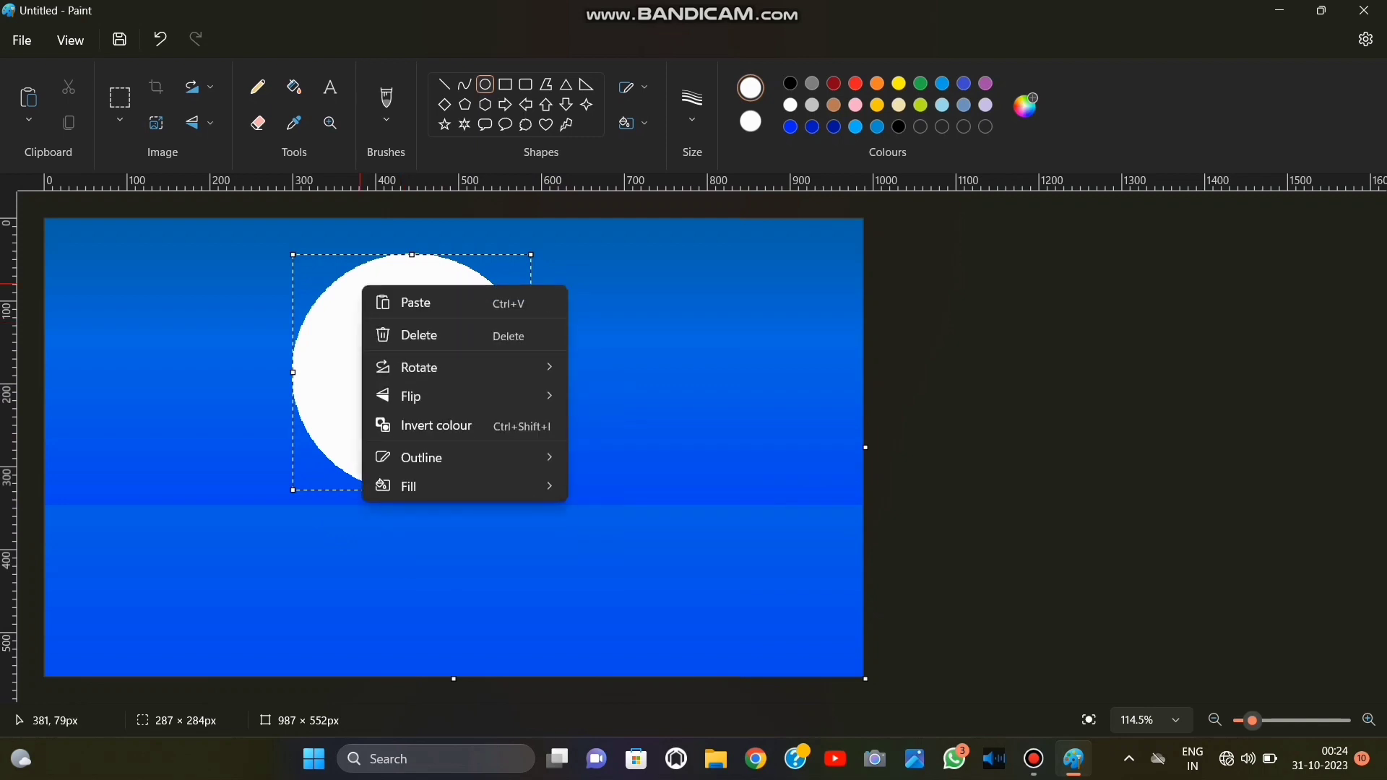
{"action": "left_click", "coordinate": [362, 580]}
{"action": "left_click", "coordinate": [362, 581]}
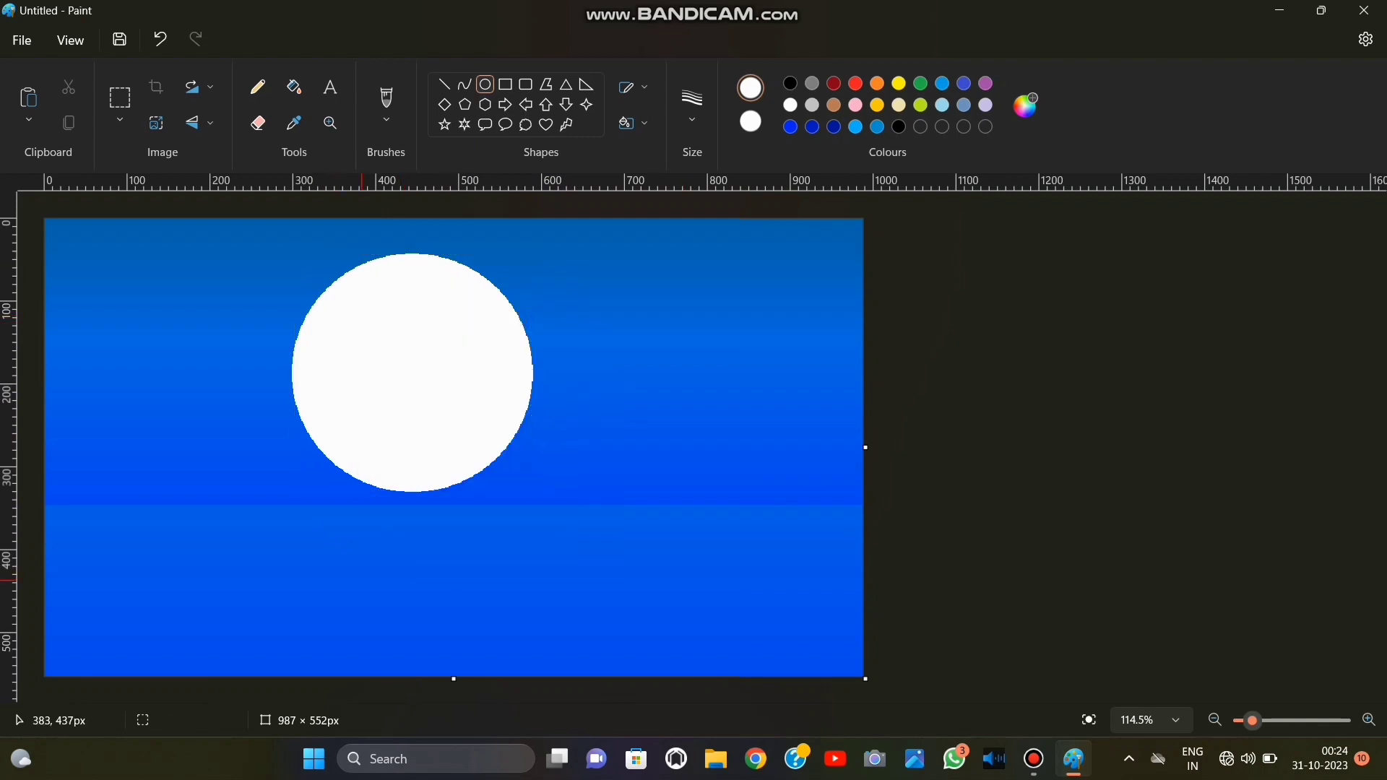
{"action": "left_click_drag", "start_coordinate": [443, 595], "coordinate": [450, 623]}
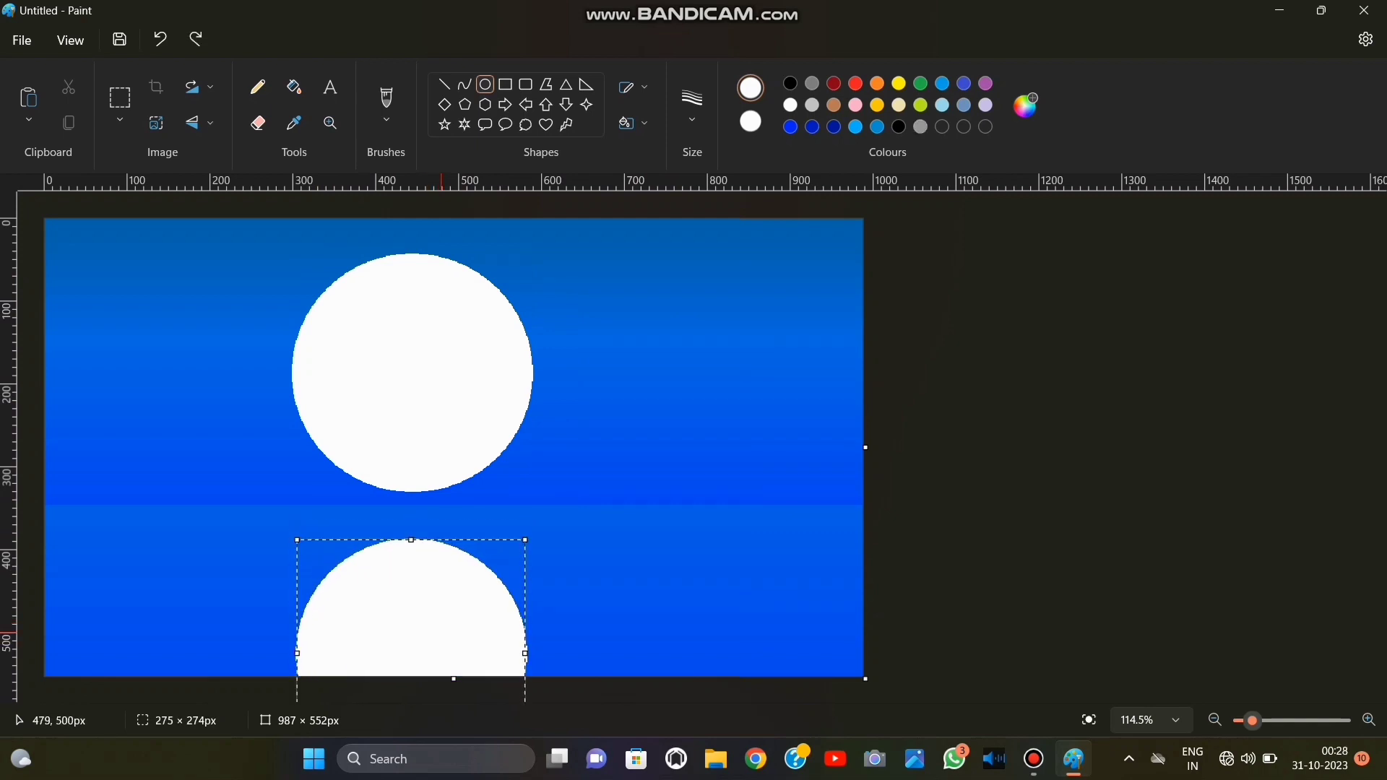
{"action": "left_click", "coordinate": [614, 691]}
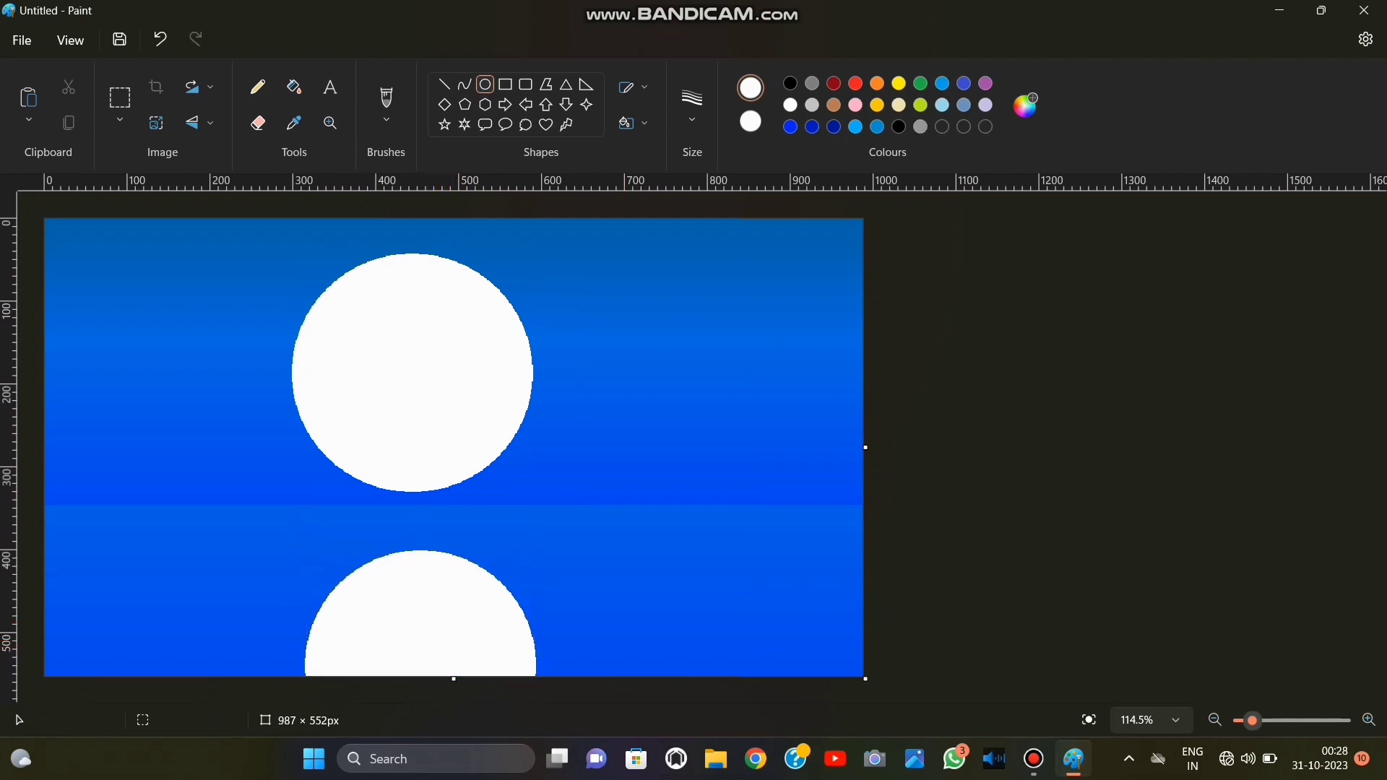
{"action": "left_click", "coordinate": [387, 102]}
{"action": "left_click", "coordinate": [361, 278]}
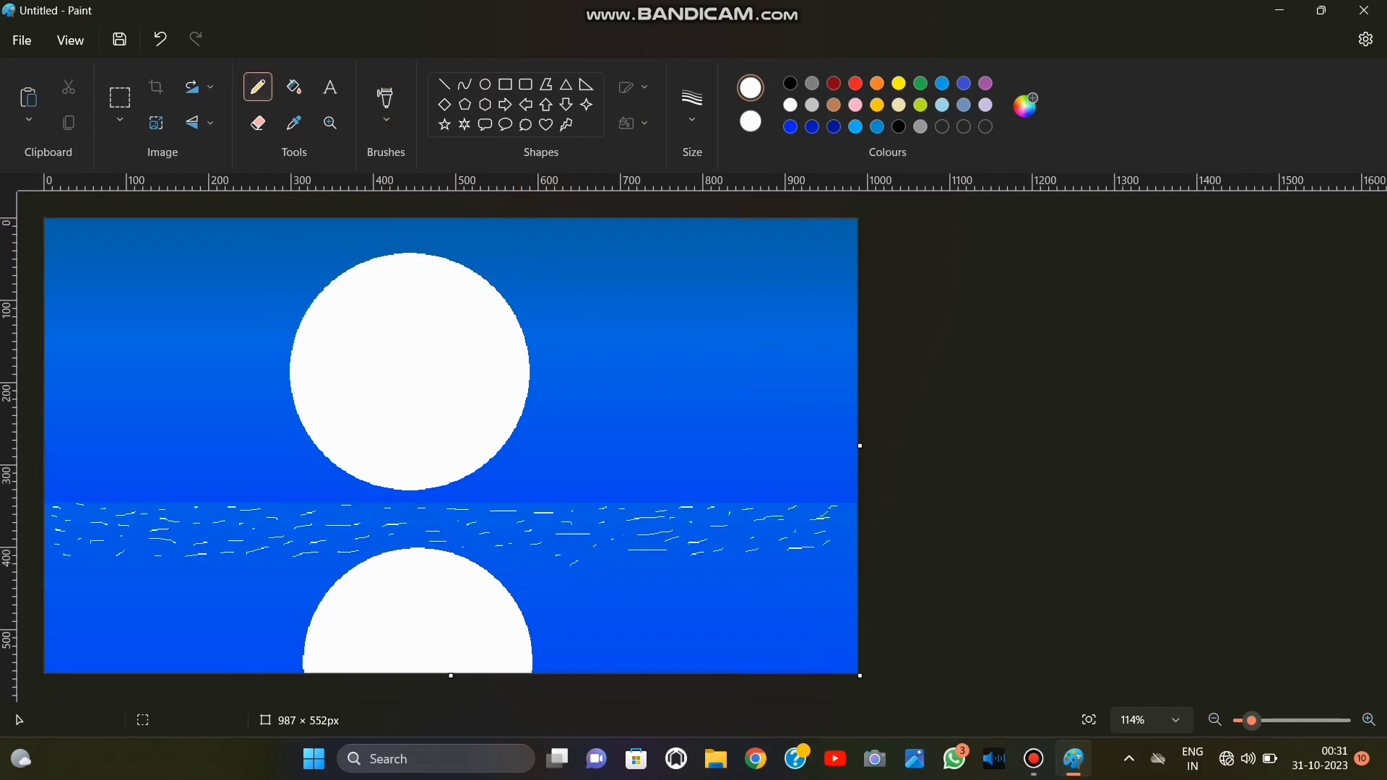
{"action": "scroll", "coordinate": [615, 505], "scroll_direction": "up", "scroll_amount": 5, "text": "ctrl"}
{"action": "scroll", "coordinate": [664, 441], "scroll_direction": "down", "scroll_amount": 5}
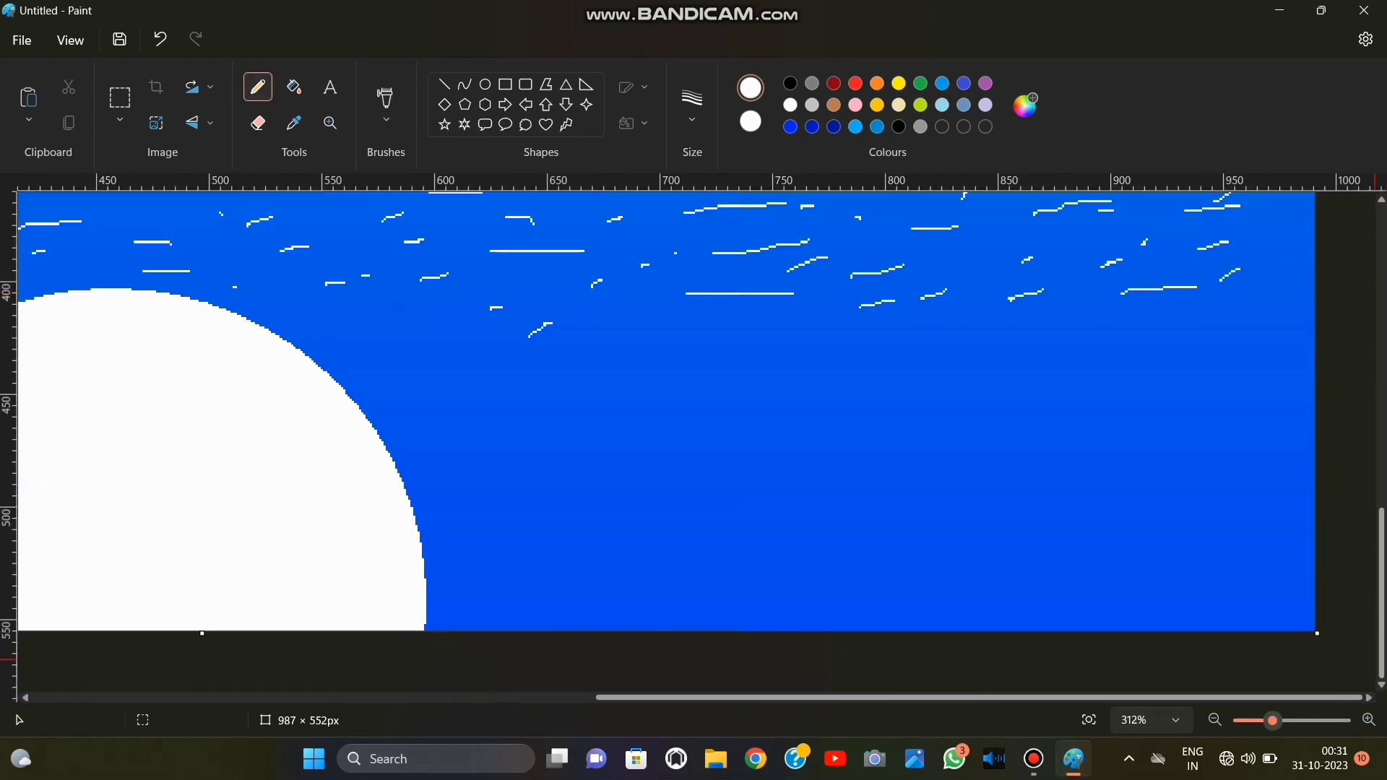
Draw scattered short white pencil strokes as ripples across the lower water to the right of the moon's reflection.
{"action": "left_click_drag", "start_coordinate": [403, 346], "coordinate": [413, 346]}
{"action": "left_click_drag", "start_coordinate": [517, 348], "coordinate": [584, 359]}
{"action": "left_click_drag", "start_coordinate": [623, 362], "coordinate": [683, 362]}
{"action": "left_click_drag", "start_coordinate": [732, 349], "coordinate": [748, 346]}
{"action": "left_click_drag", "start_coordinate": [885, 349], "coordinate": [922, 350]}
{"action": "left_click_drag", "start_coordinate": [1110, 321], "coordinate": [1125, 319]}
{"action": "left_click_drag", "start_coordinate": [1214, 312], "coordinate": [1237, 312]}
{"action": "left_click_drag", "start_coordinate": [427, 414], "coordinate": [480, 414]}
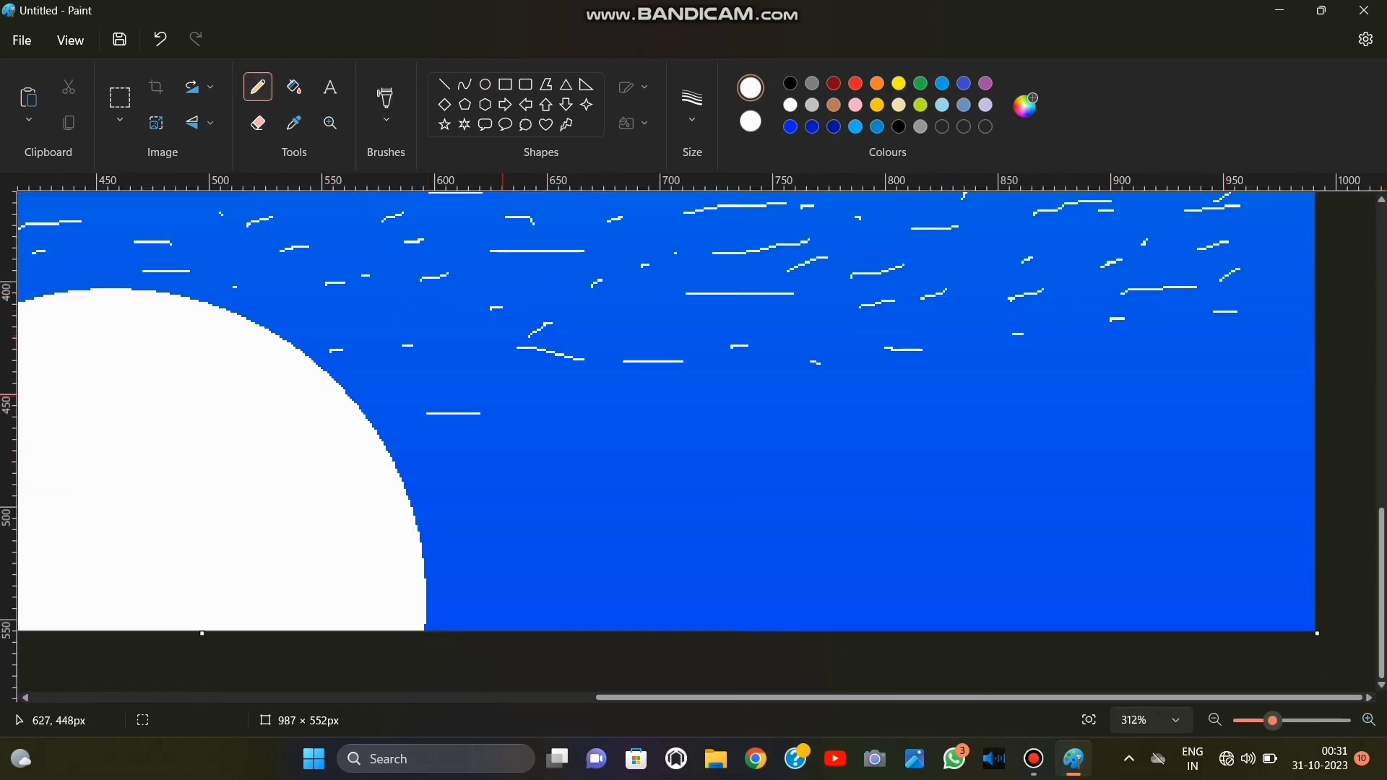
{"action": "left_click_drag", "start_coordinate": [1070, 391], "coordinate": [1116, 384]}
{"action": "left_click_drag", "start_coordinate": [1186, 380], "coordinate": [1212, 380]}
{"action": "left_click_drag", "start_coordinate": [461, 475], "coordinate": [504, 472]}
{"action": "left_click_drag", "start_coordinate": [572, 470], "coordinate": [722, 467]}
{"action": "left_click_drag", "start_coordinate": [792, 463], "coordinate": [859, 461]}
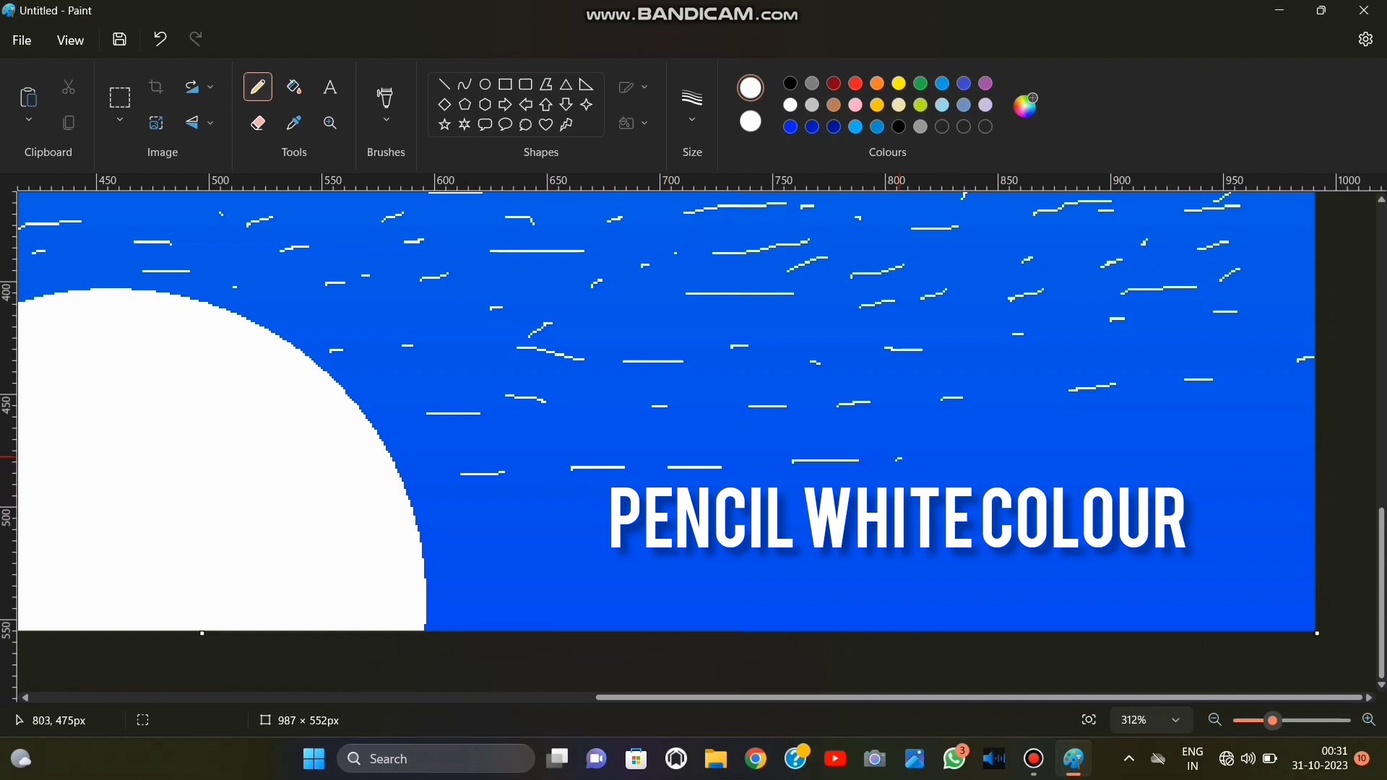
{"action": "left_click_drag", "start_coordinate": [1036, 458], "coordinate": [1089, 449]}
{"action": "left_click_drag", "start_coordinate": [1186, 437], "coordinate": [1314, 421]}
{"action": "left_click_drag", "start_coordinate": [457, 584], "coordinate": [514, 580]}
{"action": "left_click_drag", "start_coordinate": [496, 532], "coordinate": [553, 526]}
{"action": "left_click_drag", "start_coordinate": [576, 515], "coordinate": [613, 515]}
{"action": "left_click_drag", "start_coordinate": [585, 582], "coordinate": [622, 576]}
{"action": "left_click_drag", "start_coordinate": [793, 513], "coordinate": [801, 508]}
{"action": "left_click_drag", "start_coordinate": [705, 563], "coordinate": [787, 557]}
{"action": "left_click_drag", "start_coordinate": [927, 550], "coordinate": [987, 548]}
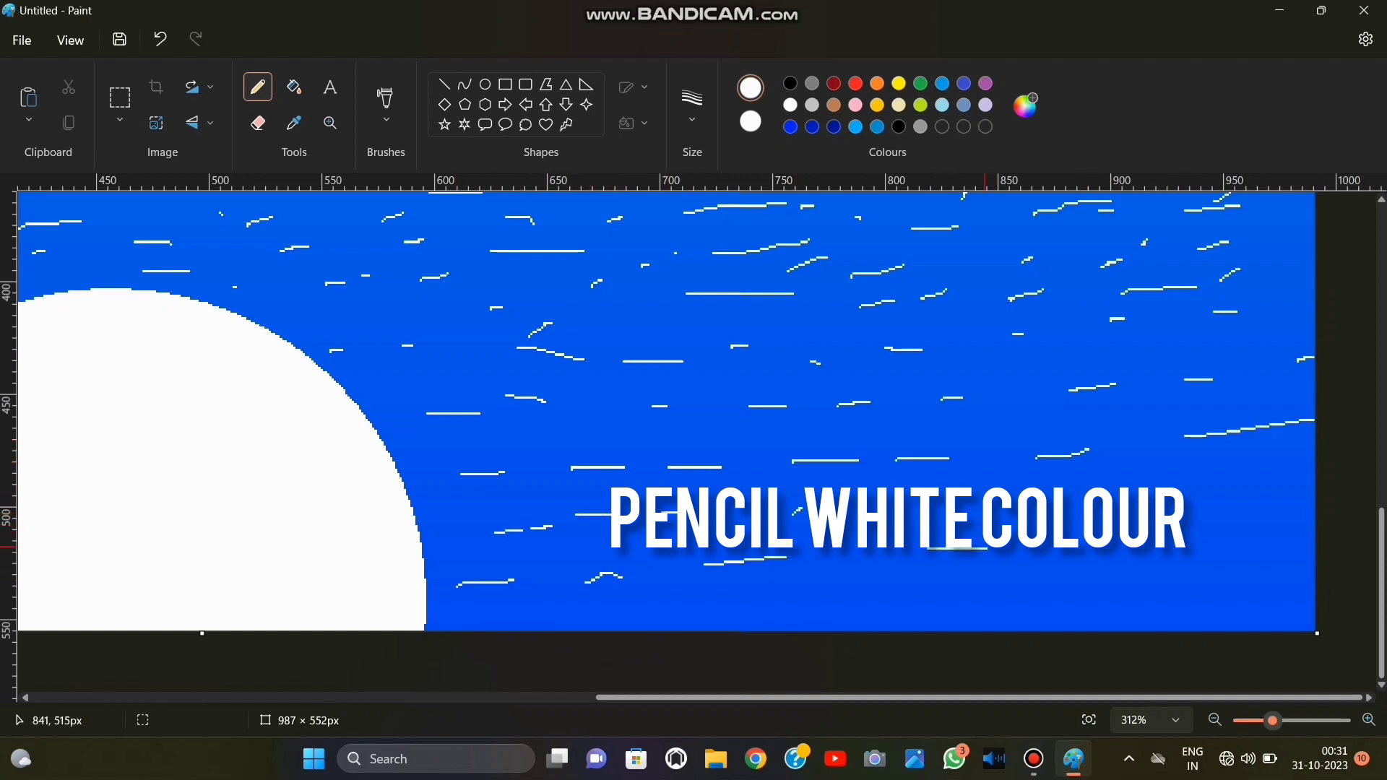
{"action": "left_click_drag", "start_coordinate": [1235, 509], "coordinate": [1300, 503]}
{"action": "left_click_drag", "start_coordinate": [1114, 535], "coordinate": [1171, 528]}
{"action": "left_click_drag", "start_coordinate": [1040, 601], "coordinate": [1060, 599]}
{"action": "left_click_drag", "start_coordinate": [819, 605], "coordinate": [870, 598]}
{"action": "left_click_drag", "start_coordinate": [685, 614], "coordinate": [717, 610]}
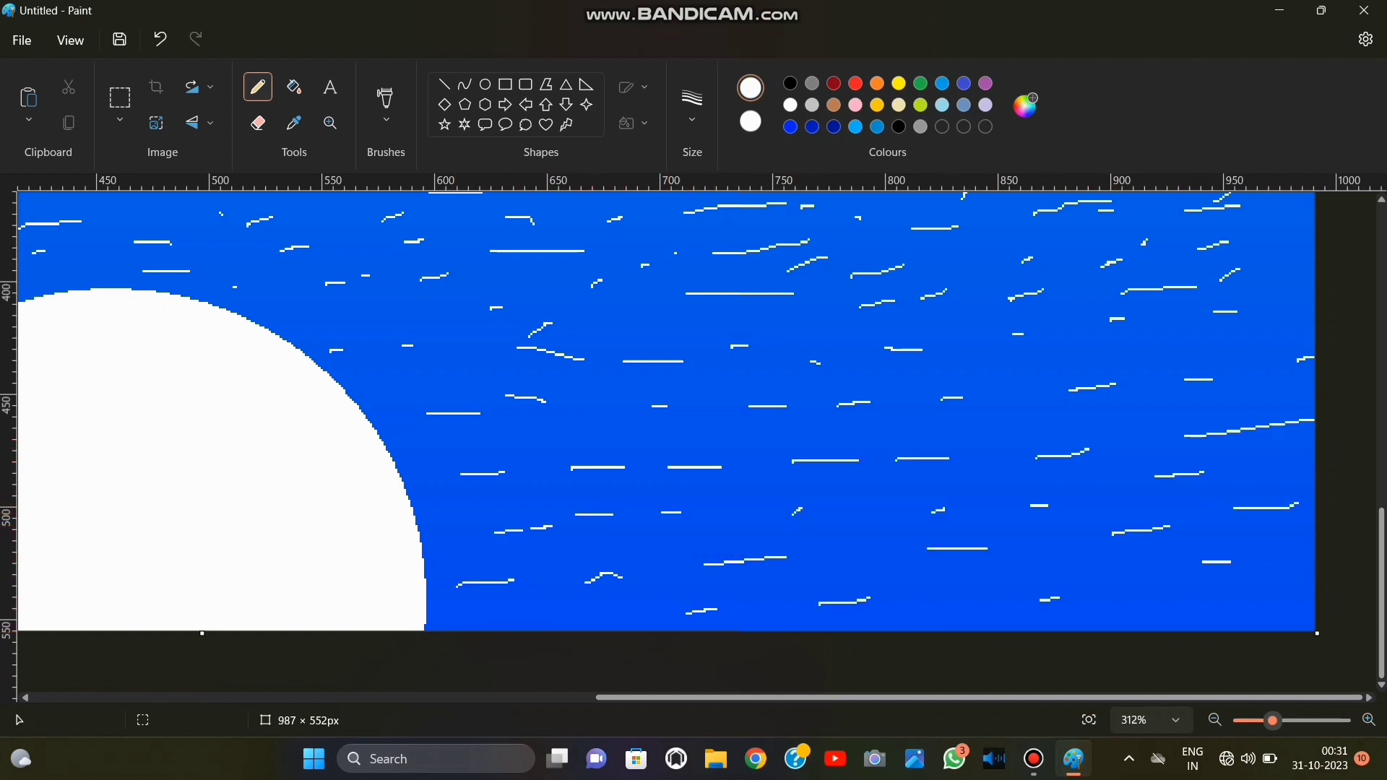
Draw scattered short white pencil ripples across the lower water to the left of the moon's reflection.
{"action": "left_click_drag", "start_coordinate": [979, 697], "coordinate": [416, 698]}
{"action": "left_click_drag", "start_coordinate": [123, 351], "coordinate": [153, 357]}
{"action": "left_click_drag", "start_coordinate": [231, 346], "coordinate": [243, 346]}
{"action": "left_click_drag", "start_coordinate": [361, 352], "coordinate": [396, 353]}
{"action": "left_click_drag", "start_coordinate": [478, 357], "coordinate": [554, 357]}
{"action": "left_click_drag", "start_coordinate": [618, 357], "coordinate": [646, 350]}
{"action": "left_click_drag", "start_coordinate": [722, 348], "coordinate": [731, 345]}
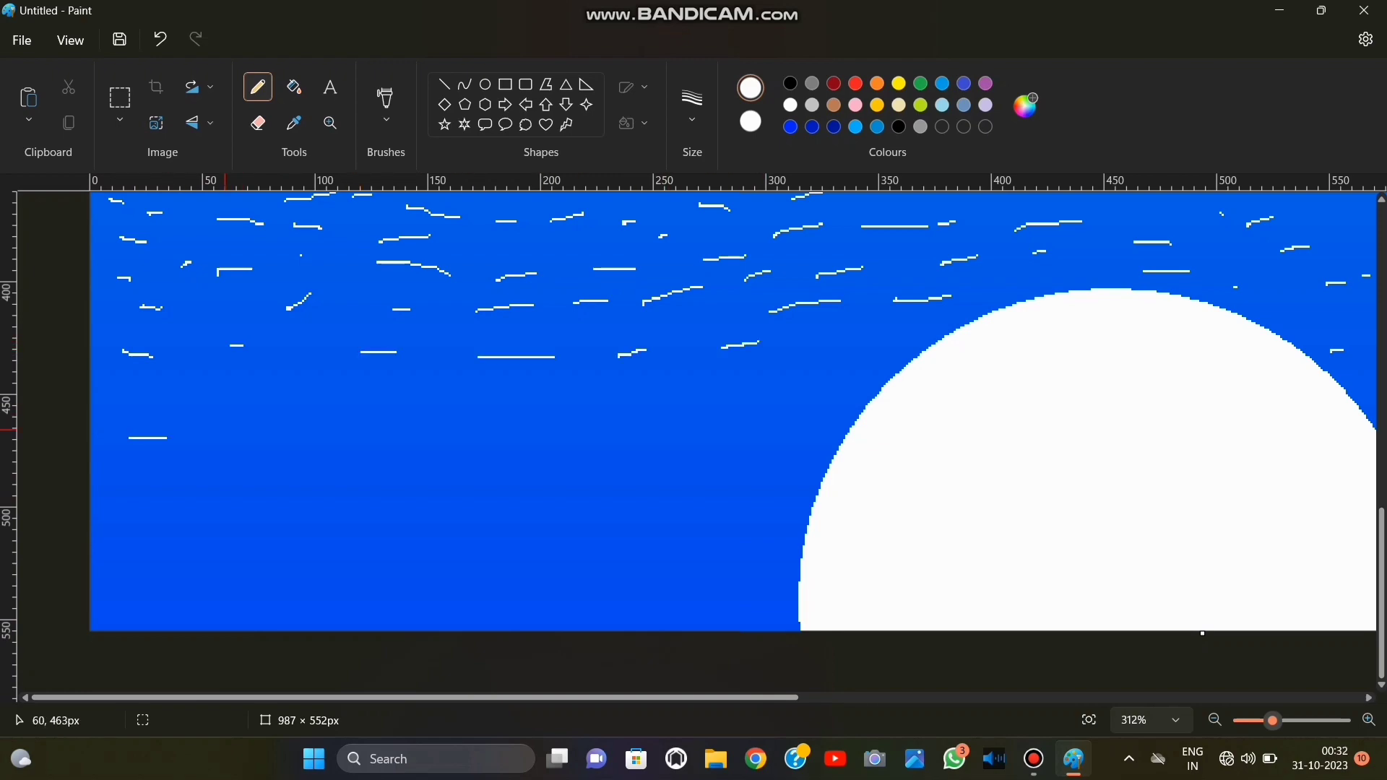
{"action": "left_click_drag", "start_coordinate": [226, 427], "coordinate": [281, 430]}
{"action": "left_click_drag", "start_coordinate": [661, 411], "coordinate": [715, 411]}
{"action": "left_click_drag", "start_coordinate": [253, 518], "coordinate": [335, 520]}
{"action": "left_click_drag", "start_coordinate": [431, 521], "coordinate": [497, 515]}
{"action": "left_click_drag", "start_coordinate": [632, 513], "coordinate": [675, 507]}
{"action": "left_click_drag", "start_coordinate": [621, 464], "coordinate": [667, 457]}
{"action": "left_click_drag", "start_coordinate": [231, 475], "coordinate": [286, 479]}
{"action": "left_click_drag", "start_coordinate": [93, 538], "coordinate": [171, 547]}
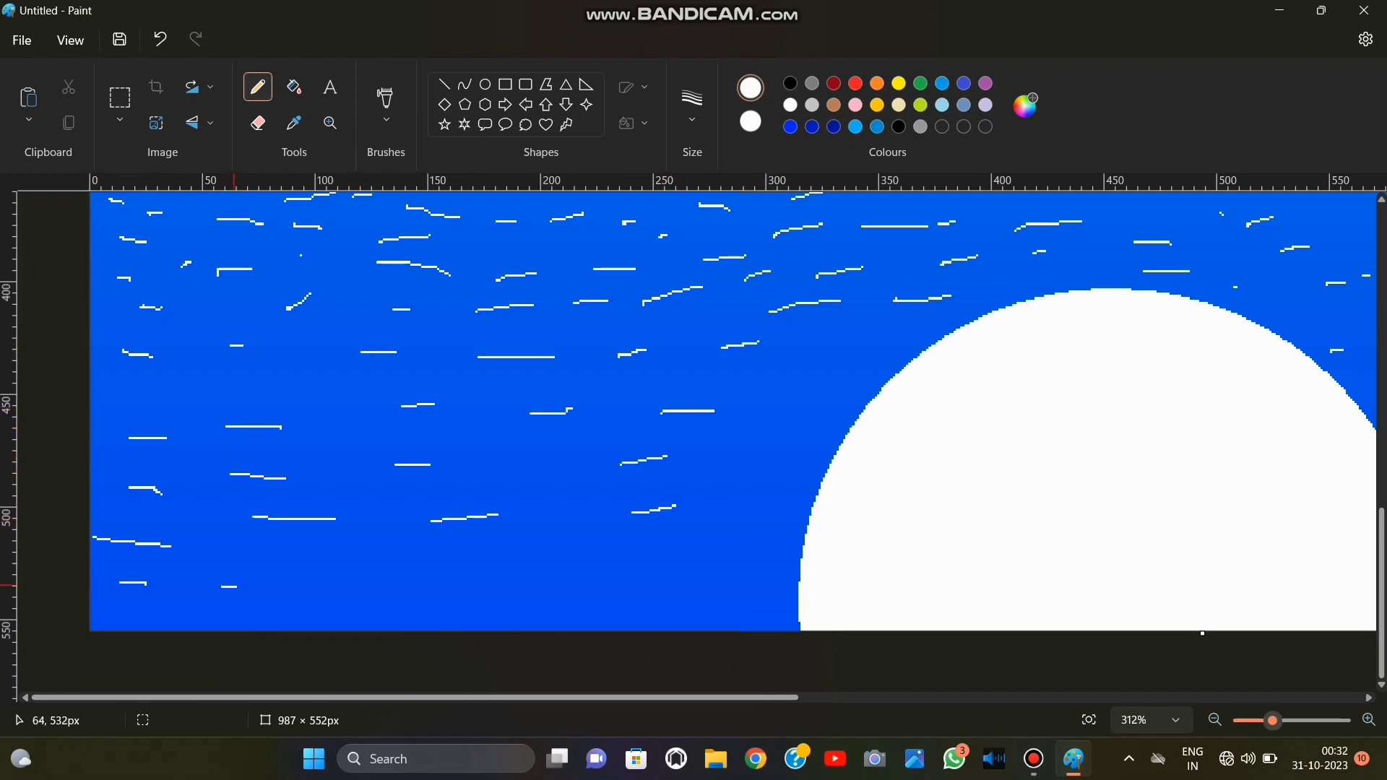
Set the pencil colour to black and sketch a ragged slope from about 80, 115 px down to the canvas's left edge.
{"action": "left_click", "coordinate": [1089, 720]}
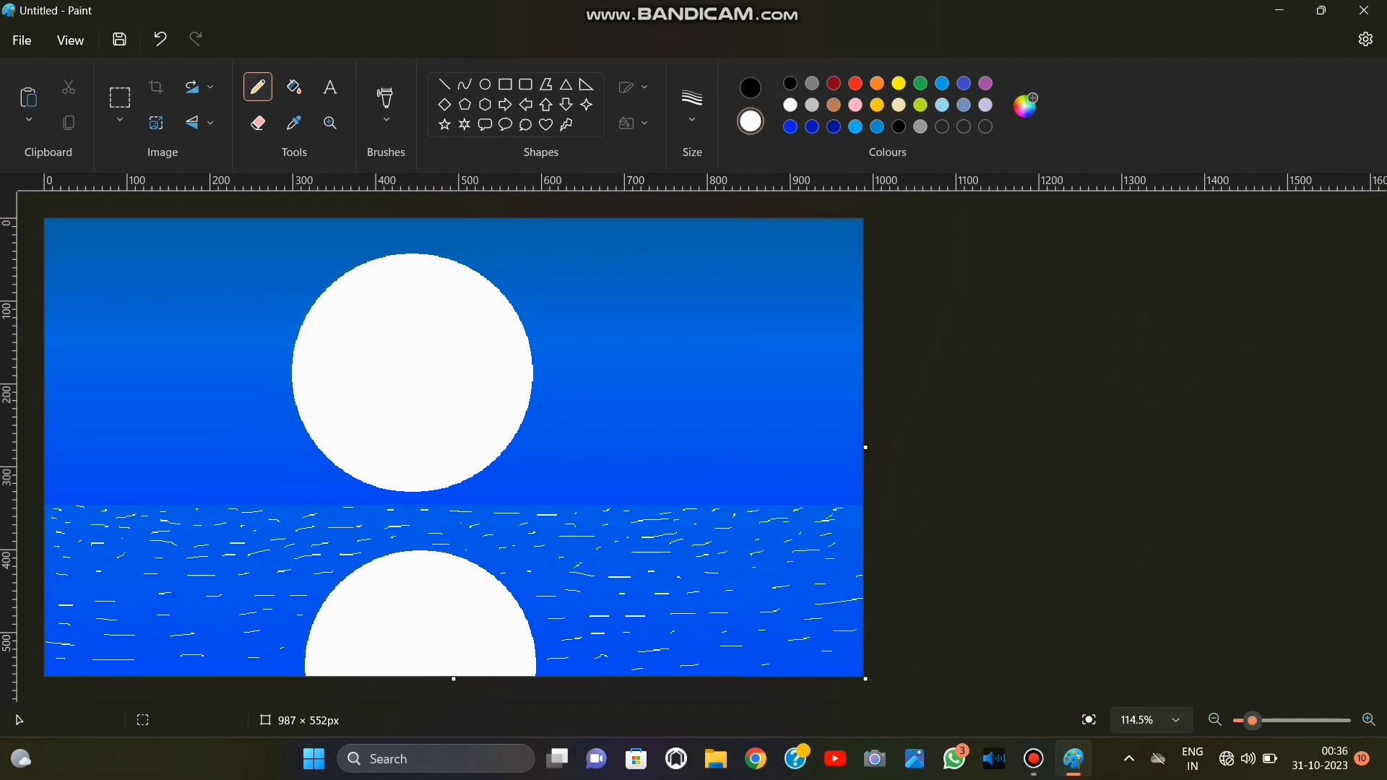
{"action": "left_click", "coordinate": [791, 84]}
{"action": "scroll", "coordinate": [961, 633], "scroll_direction": "up", "scroll_amount": 4}
{"action": "scroll", "coordinate": [961, 633], "scroll_direction": "left", "scroll_amount": 6}
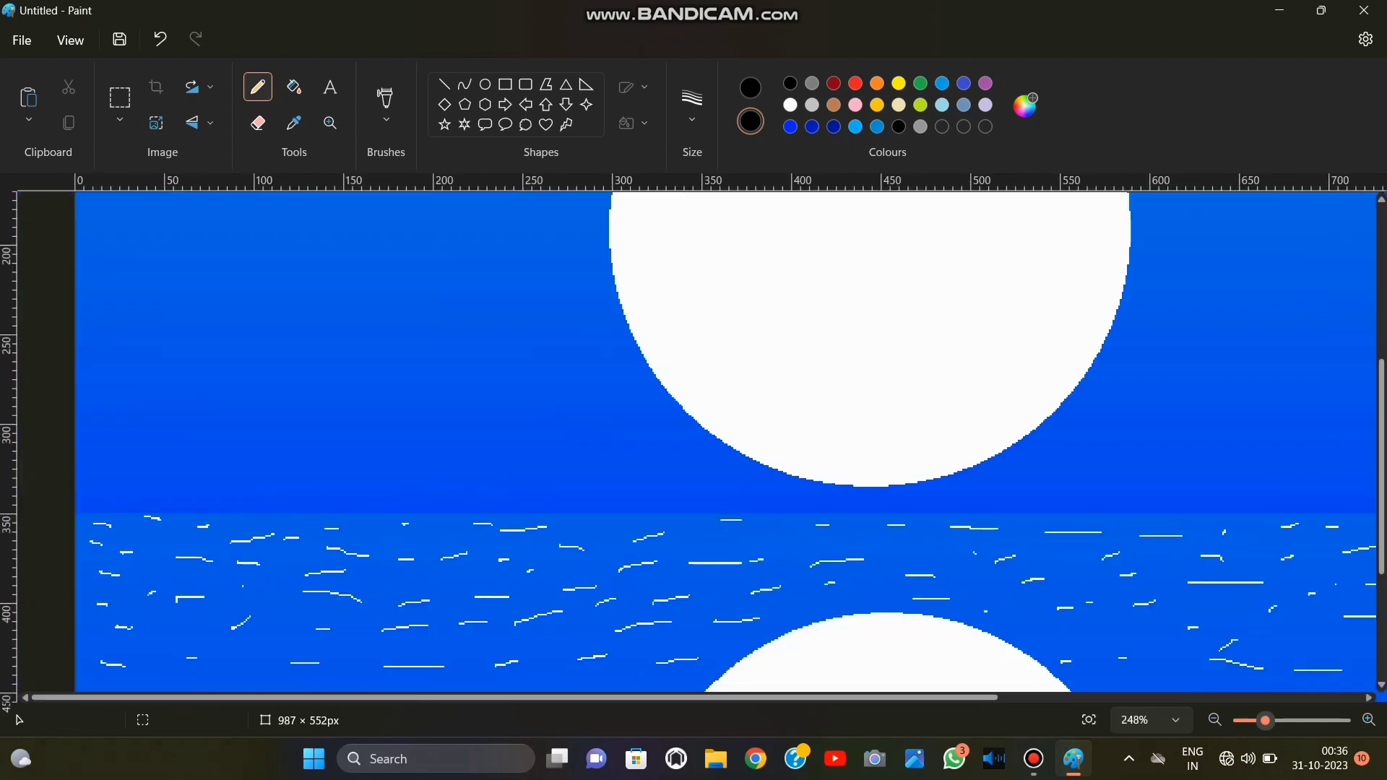
{"action": "scroll", "coordinate": [726, 441], "scroll_direction": "up", "scroll_amount": 5}
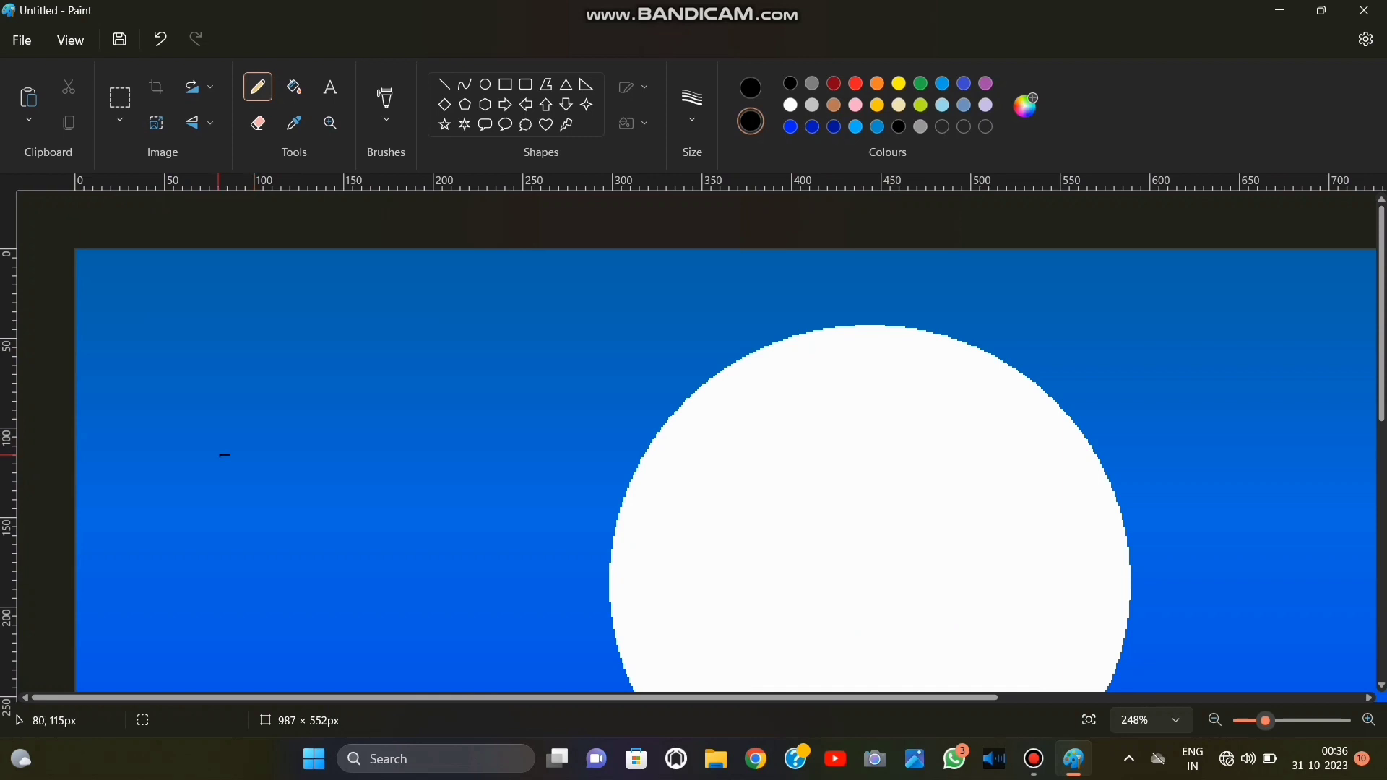
{"action": "left_click_drag", "start_coordinate": [219, 455], "coordinate": [76, 604]}
Increase the pencil thickness and undo the thin black slope drawn at the canvas's left edge.
{"action": "left_click", "coordinate": [693, 109]}
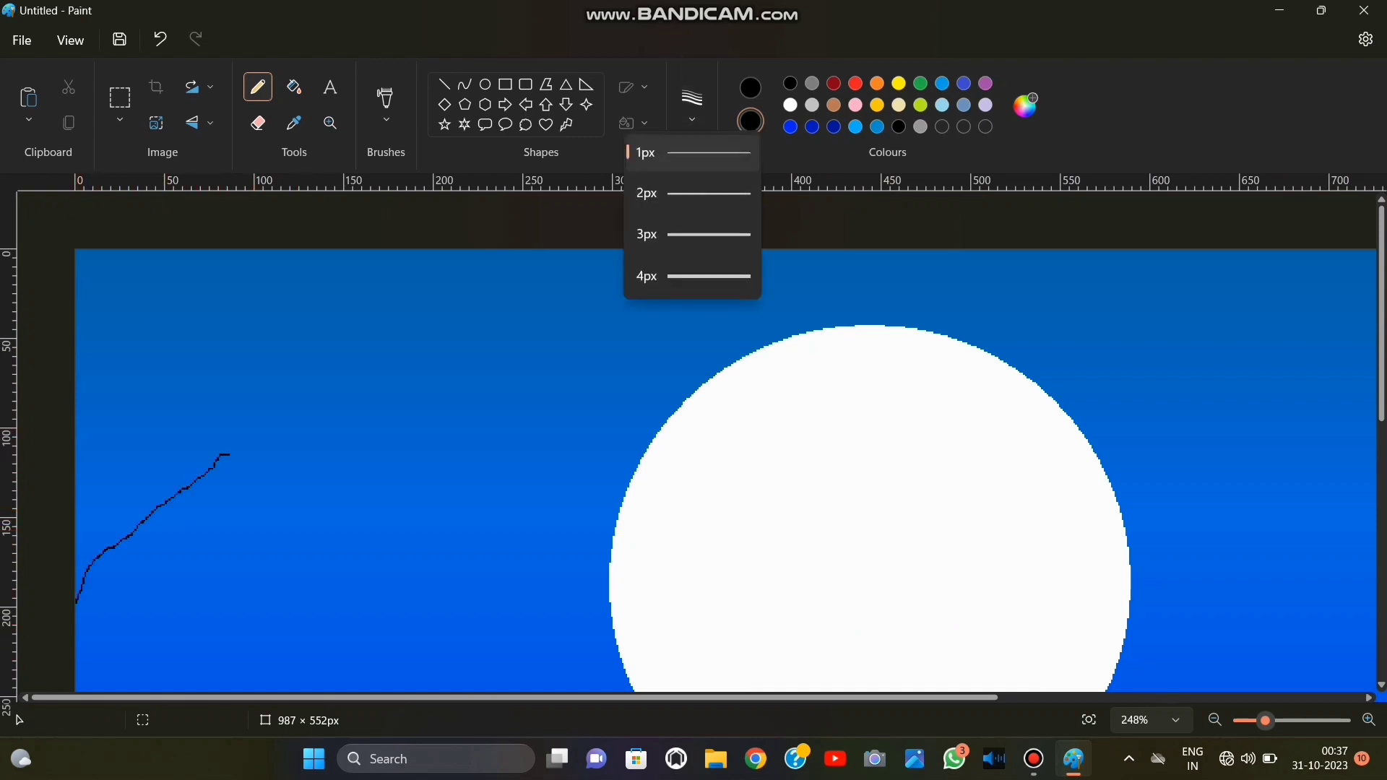
{"action": "key", "text": "Escape"}
{"action": "key", "text": "ctrl+z"}
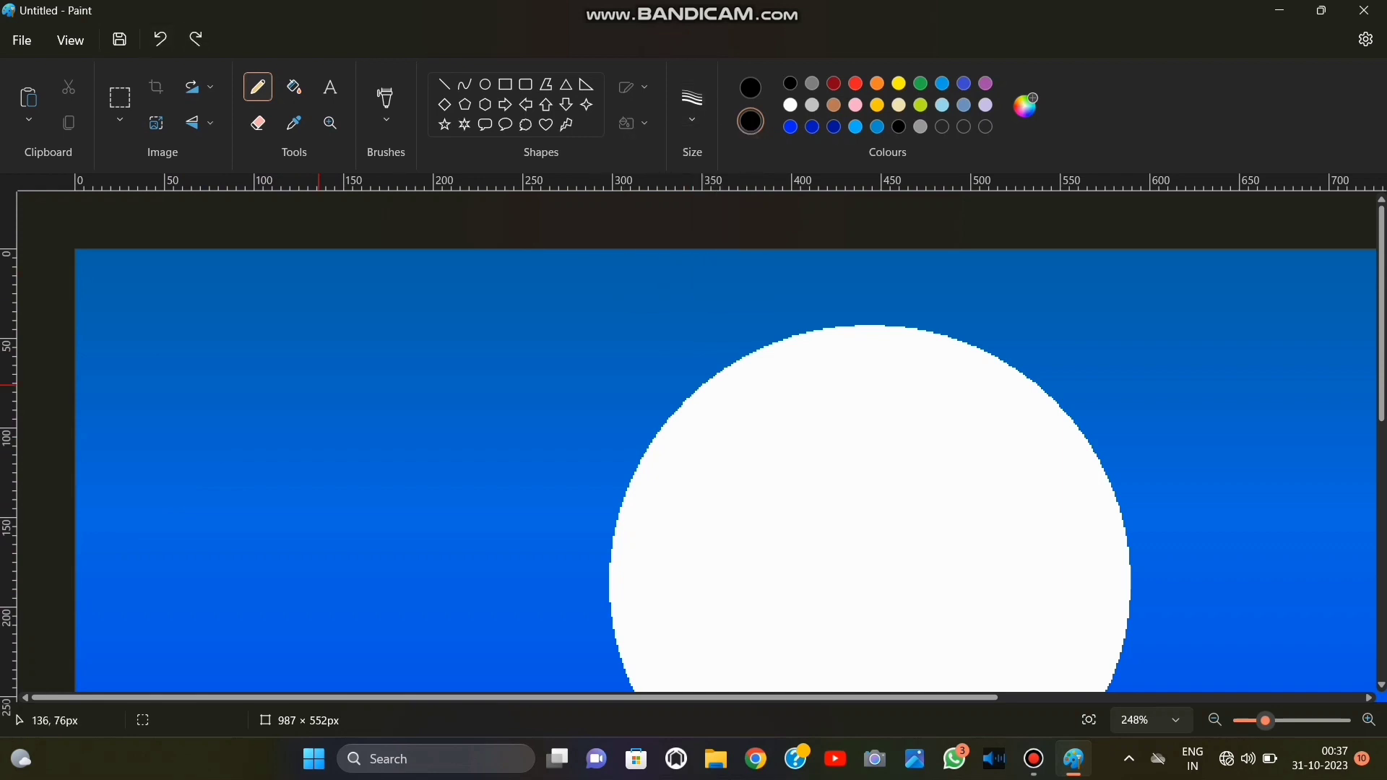
Draw a thick black branch between the canvas's left edge and about 86, 97 px, with three side branches above it.
{"action": "mouse_move", "coordinate": [230, 423]}
{"action": "left_mouse_down"}
{"action": "mouse_move", "coordinate": [206, 431]}
{"action": "mouse_move", "coordinate": [75, 579]}
{"action": "left_mouse_up"}
{"action": "left_click_drag", "start_coordinate": [75, 501], "coordinate": [93, 553]}
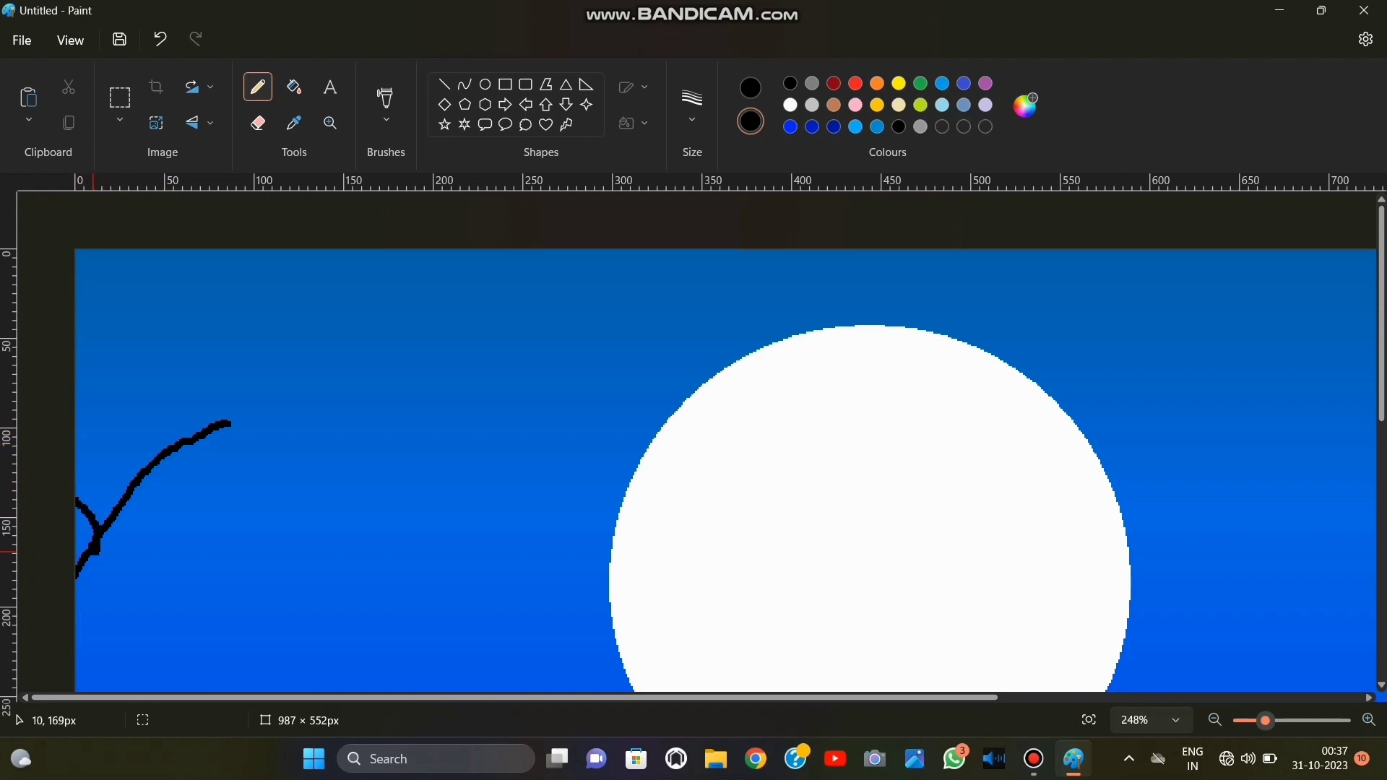
{"action": "left_click_drag", "start_coordinate": [77, 405], "coordinate": [116, 508]}
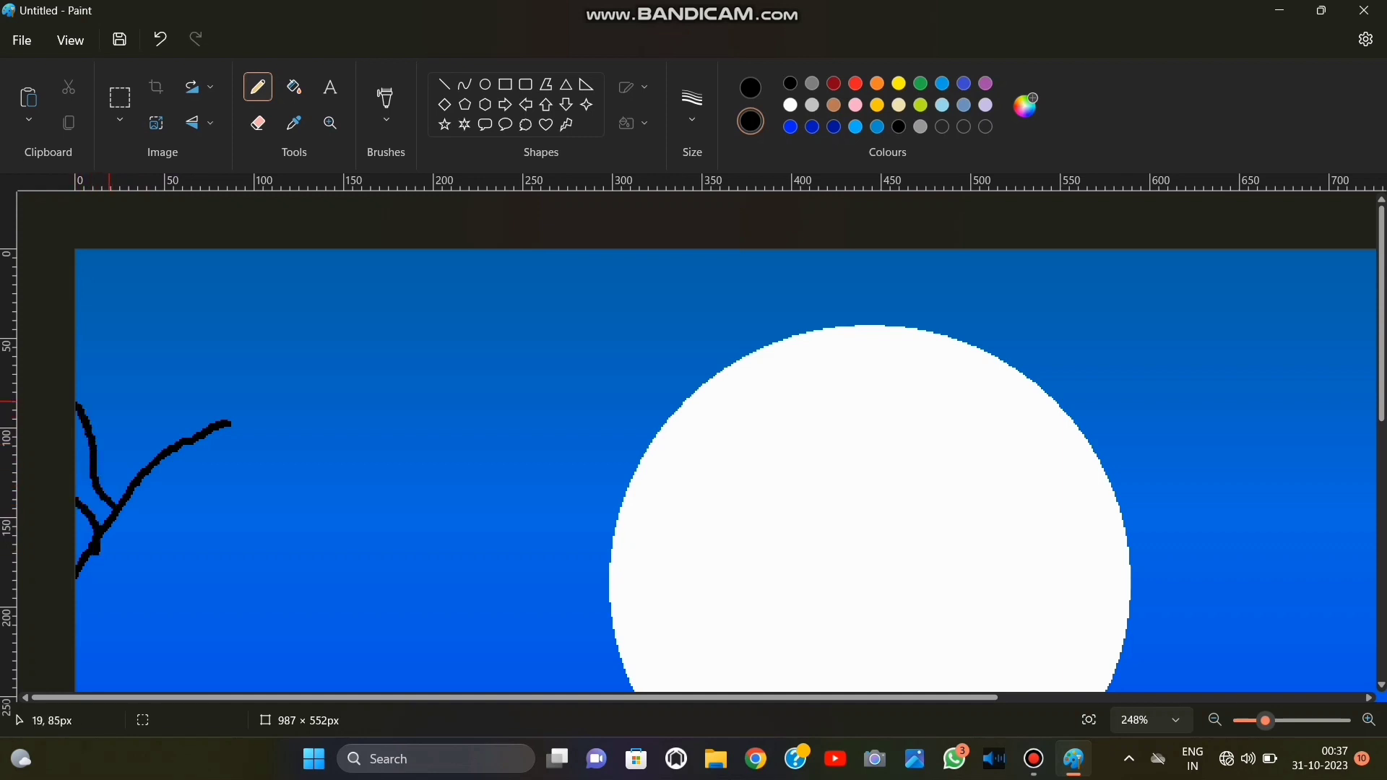
{"action": "left_click_drag", "start_coordinate": [186, 339], "coordinate": [129, 482]}
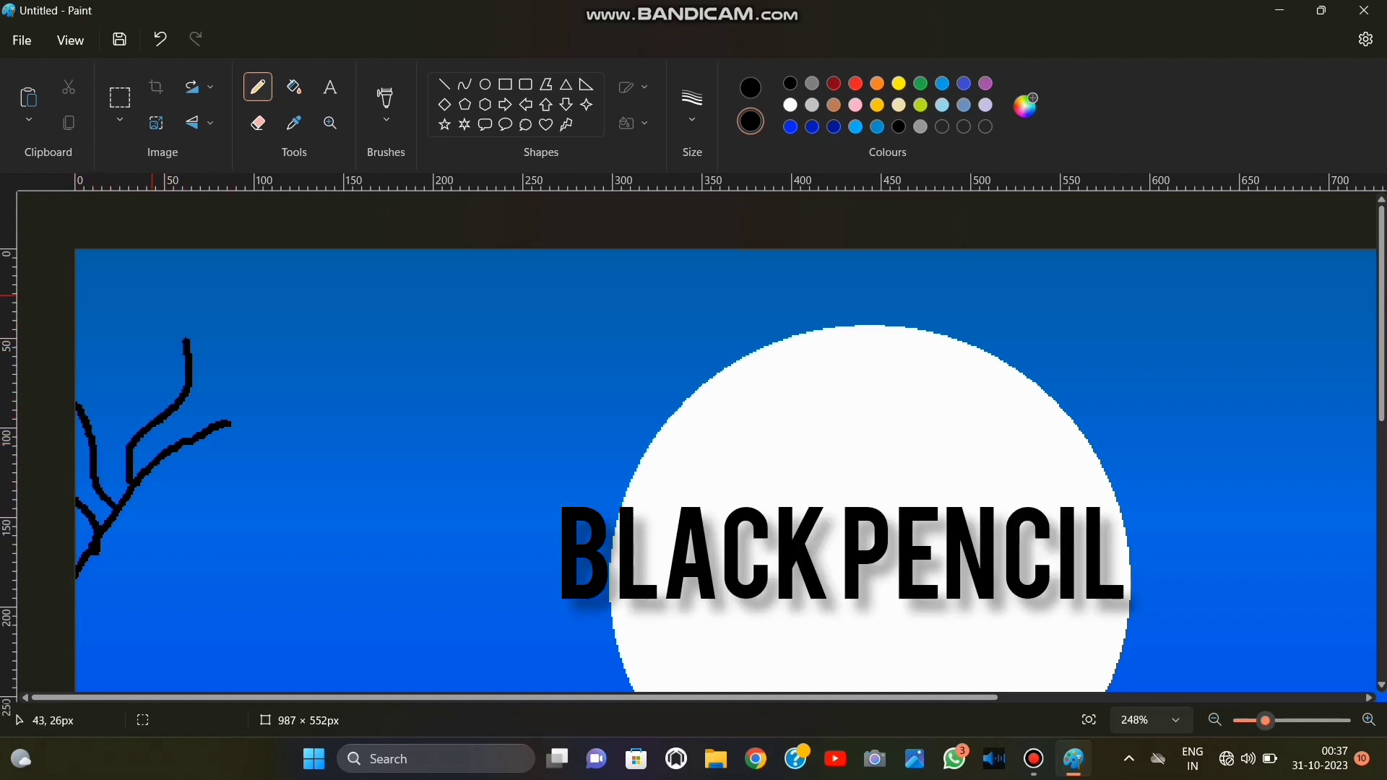
Add clusters of thin upright twigs to the upper side branch and a fork at the main branch's tip.
{"action": "left_click_drag", "start_coordinate": [153, 284], "coordinate": [159, 418]}
{"action": "left_click_drag", "start_coordinate": [123, 266], "coordinate": [128, 371]}
{"action": "left_click_drag", "start_coordinate": [94, 294], "coordinate": [127, 375]}
{"action": "left_click_drag", "start_coordinate": [170, 312], "coordinate": [179, 396]}
{"action": "left_click_drag", "start_coordinate": [140, 319], "coordinate": [165, 367]}
{"action": "left_click_drag", "start_coordinate": [224, 315], "coordinate": [184, 399]}
{"action": "left_click_drag", "start_coordinate": [204, 290], "coordinate": [219, 371]}
{"action": "mouse_move", "coordinate": [187, 435]}
{"action": "left_mouse_down"}
{"action": "mouse_move", "coordinate": [255, 394]}
{"action": "mouse_move", "coordinate": [308, 431]}
{"action": "left_mouse_up"}
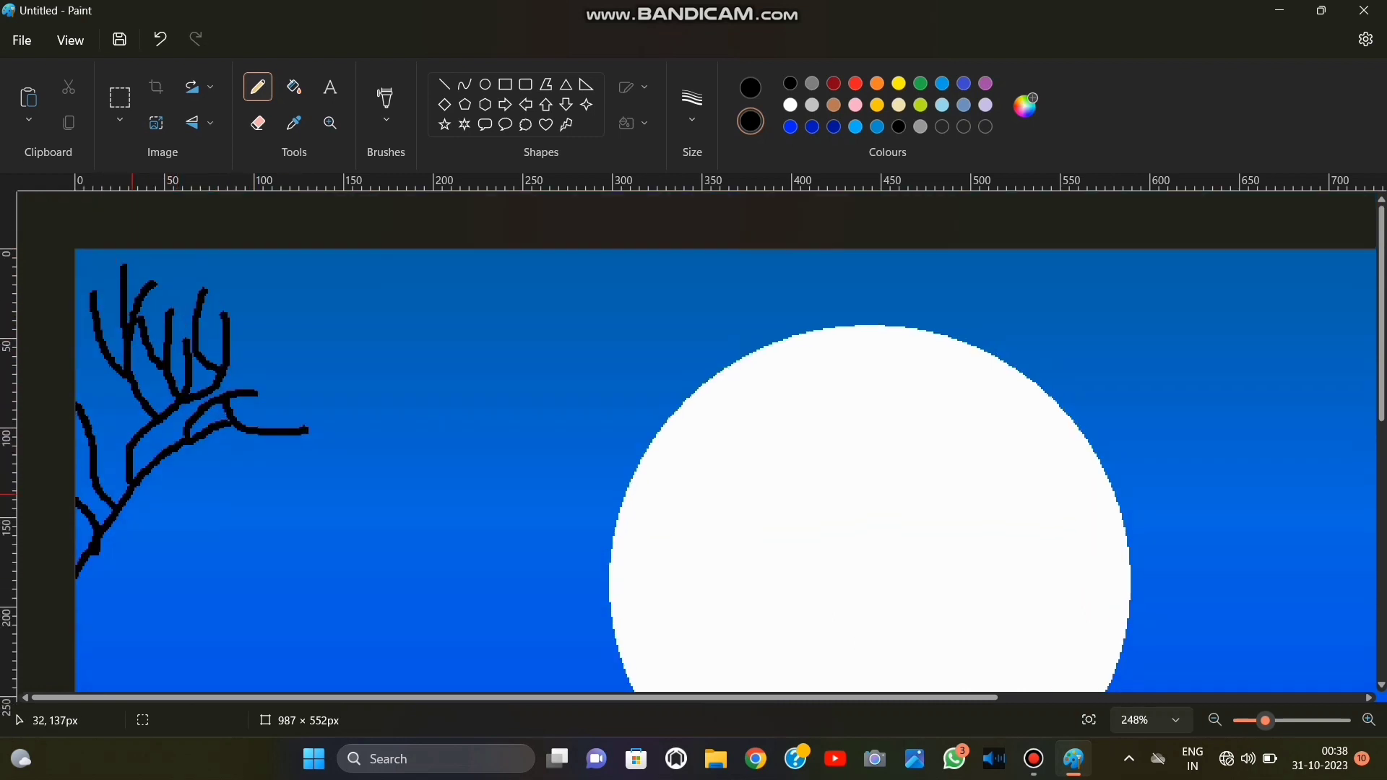
Try to draw crossing slanted black strokes freehand just above the horizon near the canvas's left edge, and undo them.
{"action": "scroll", "coordinate": [132, 495], "scroll_direction": "down", "scroll_amount": 5}
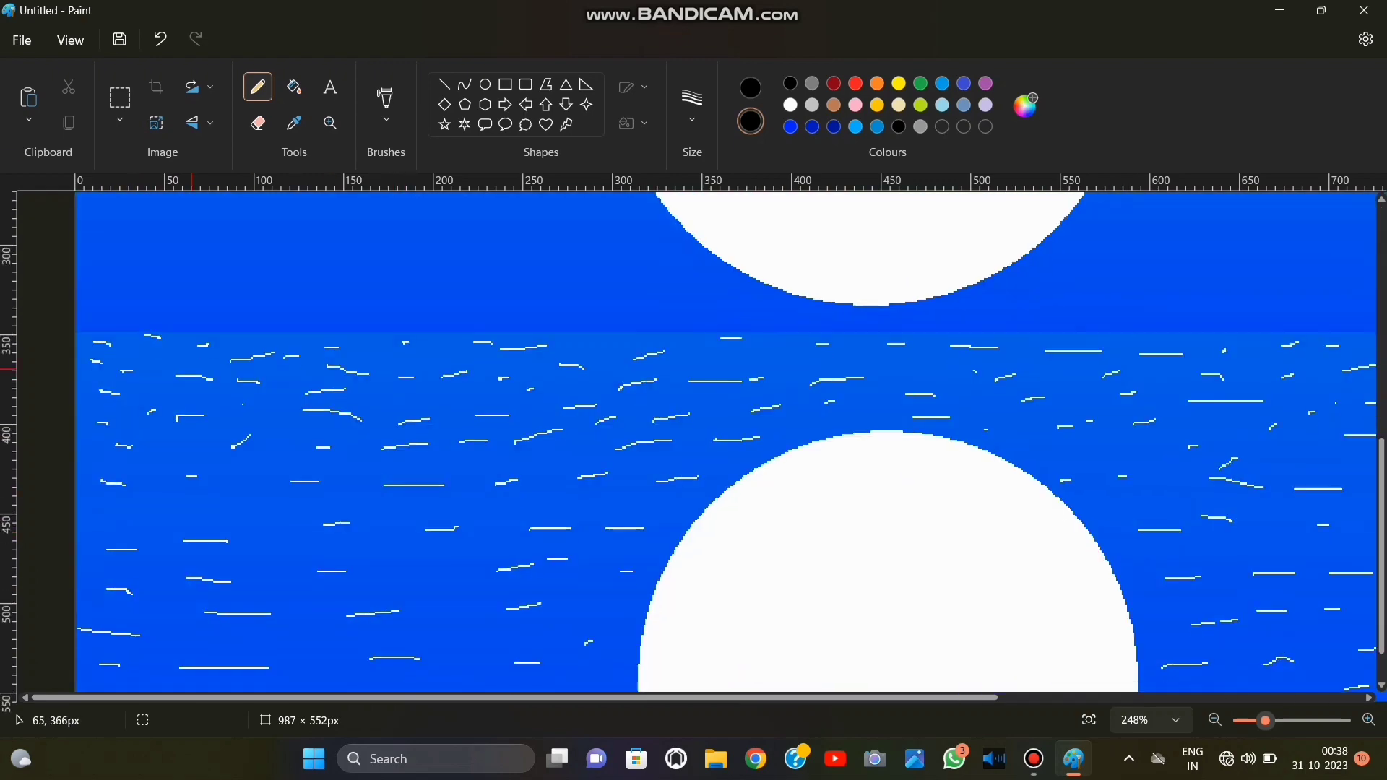
{"action": "left_click_drag", "start_coordinate": [109, 396], "coordinate": [194, 488]}
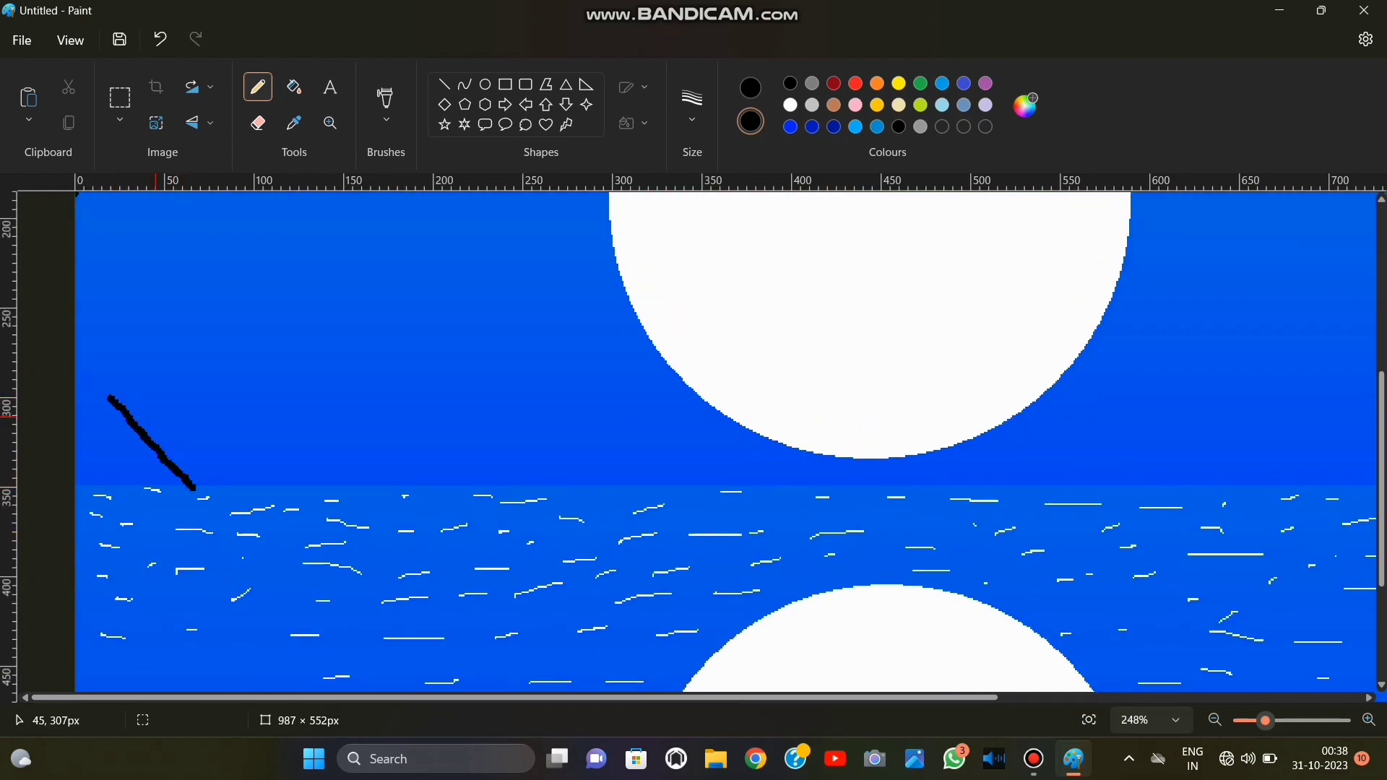
{"action": "left_click_drag", "start_coordinate": [134, 395], "coordinate": [220, 490]}
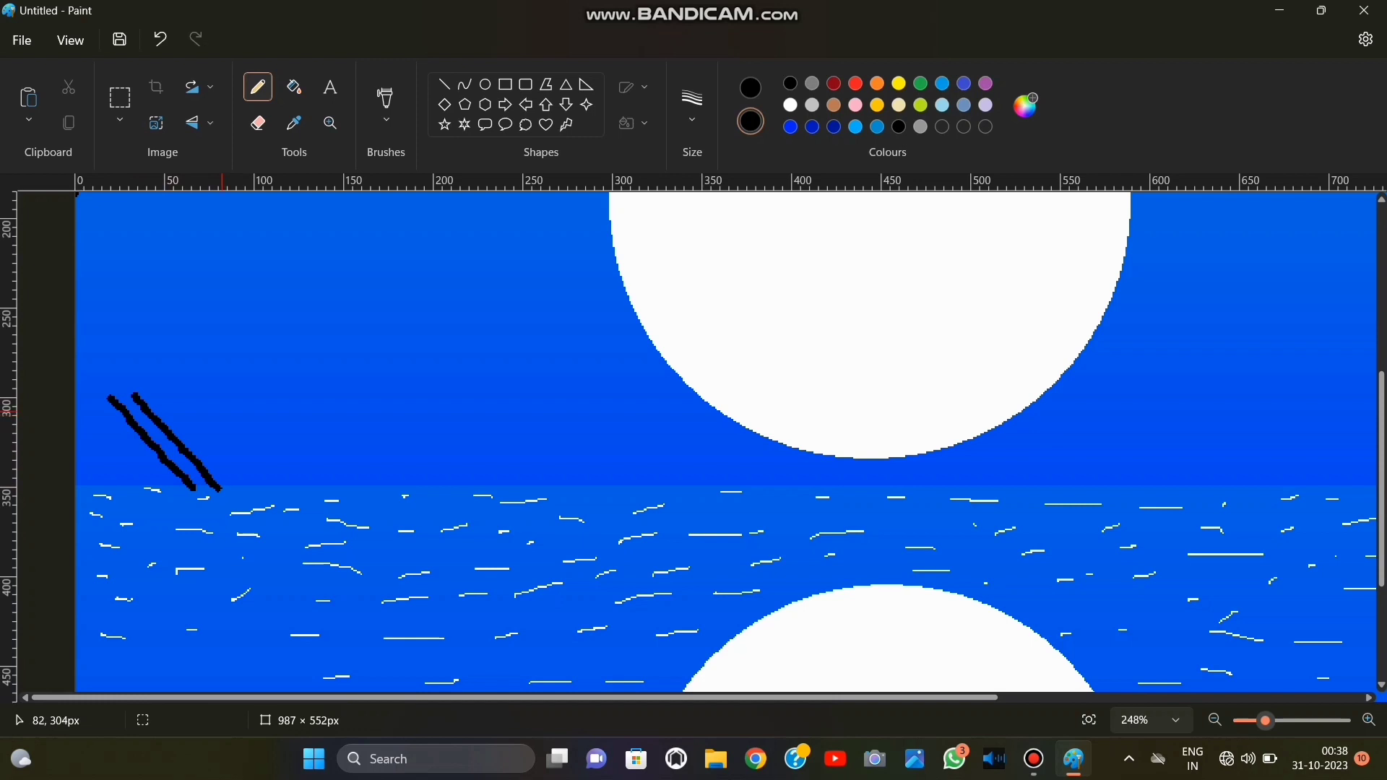
{"action": "left_click_drag", "start_coordinate": [245, 378], "coordinate": [202, 497]}
{"action": "key", "text": "ctrl+z"}
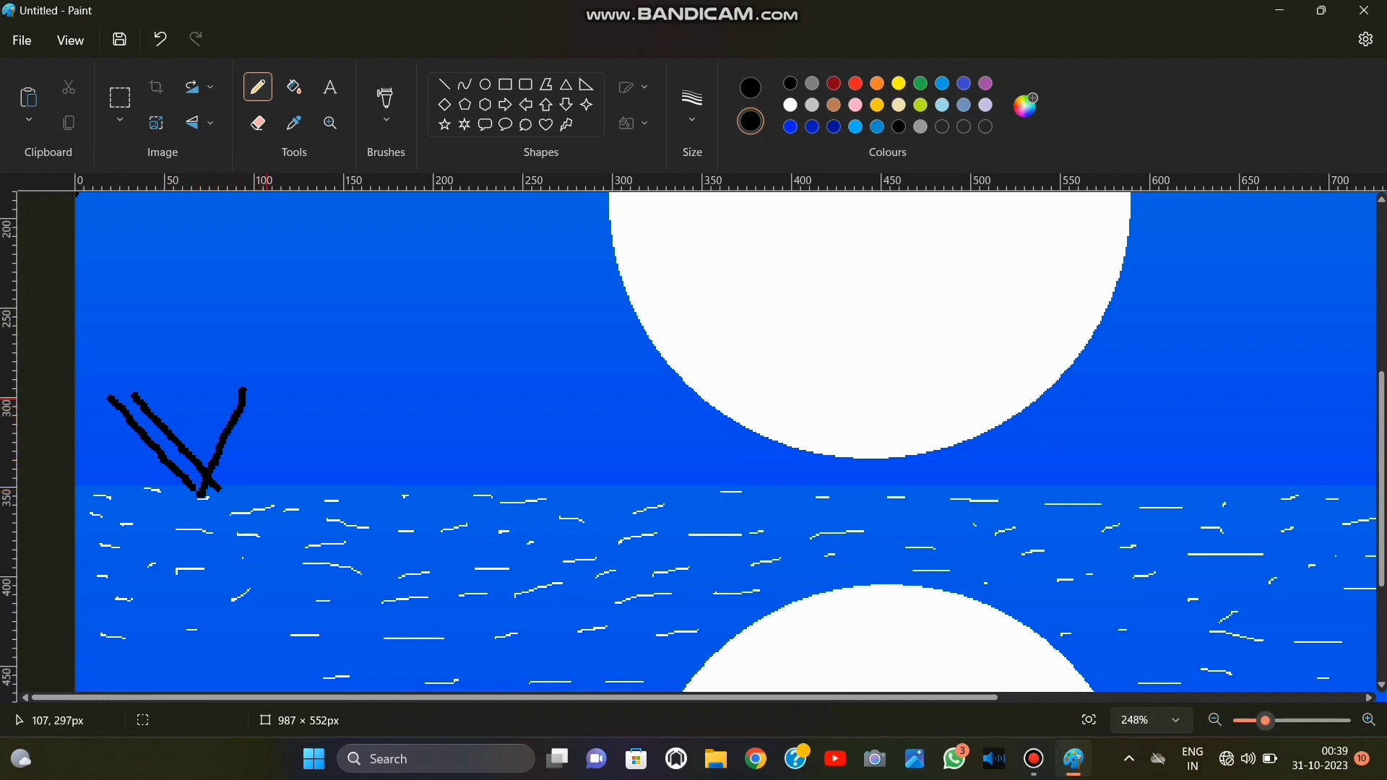
{"action": "left_click_drag", "start_coordinate": [268, 398], "coordinate": [213, 495]}
{"action": "left_click", "coordinate": [159, 39]}
{"action": "left_click", "coordinate": [160, 39]}
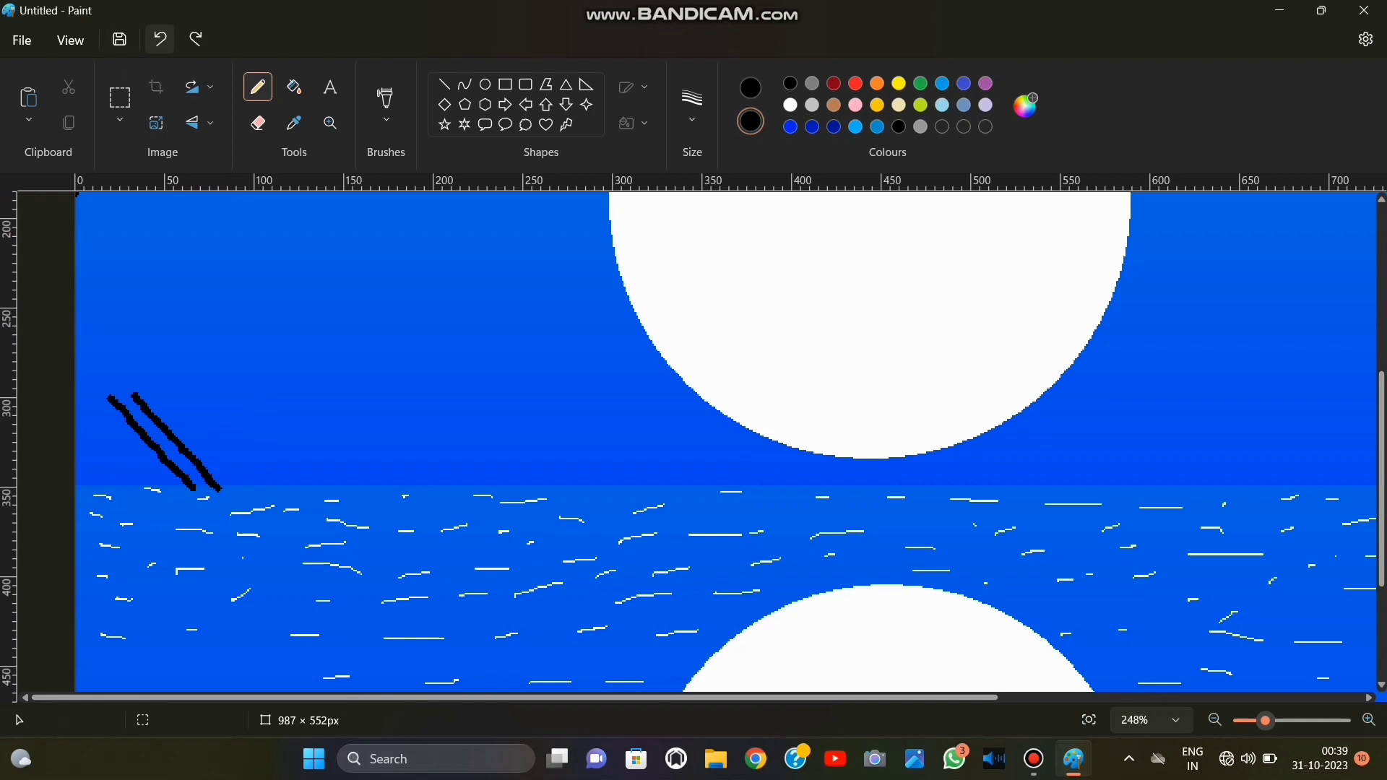
{"action": "left_click", "coordinate": [160, 39]}
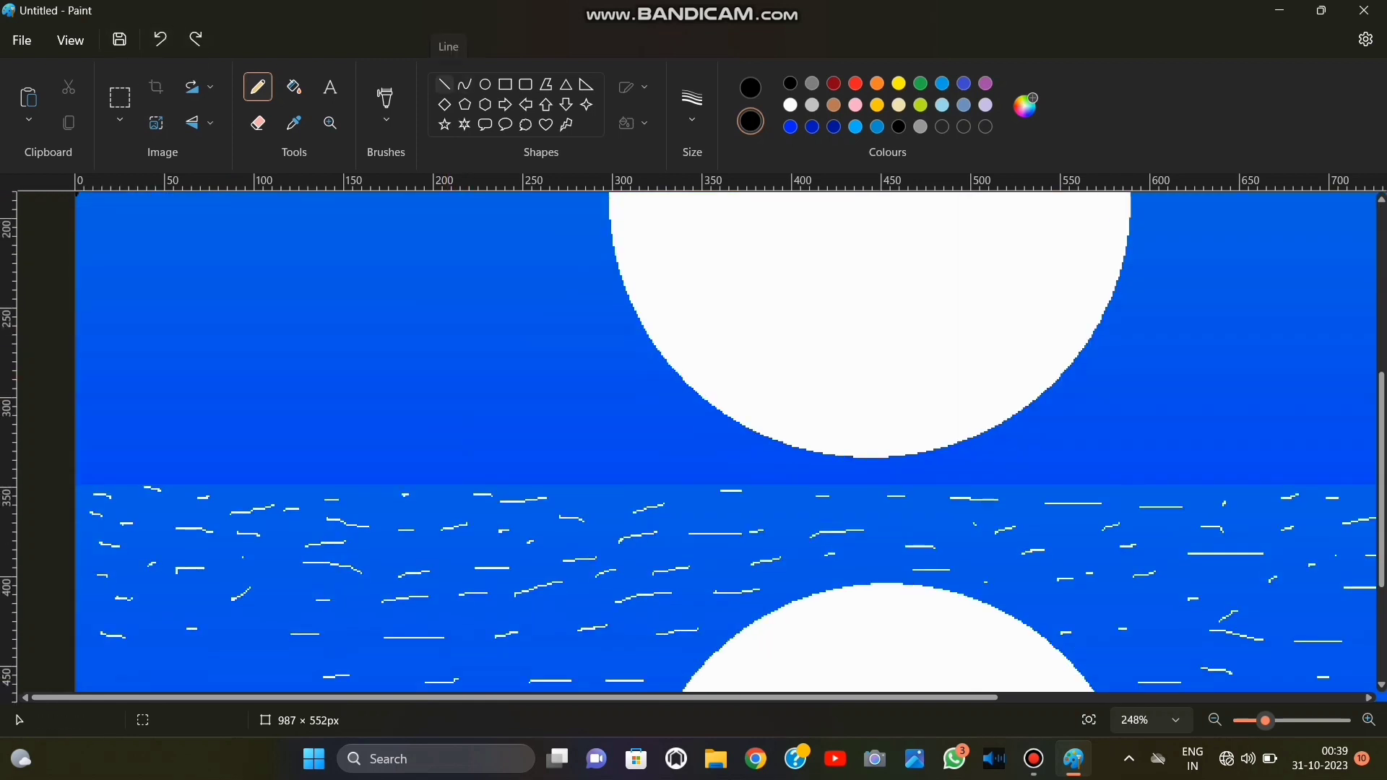
Draw an outlined straight black line about 56 × 66 px, slanting down to the horizon near the canvas's left edge.
{"action": "left_click", "coordinate": [445, 85]}
{"action": "left_click", "coordinate": [633, 87]}
{"action": "left_click", "coordinate": [582, 128]}
{"action": "left_click", "coordinate": [633, 87]}
{"action": "left_click", "coordinate": [582, 168]}
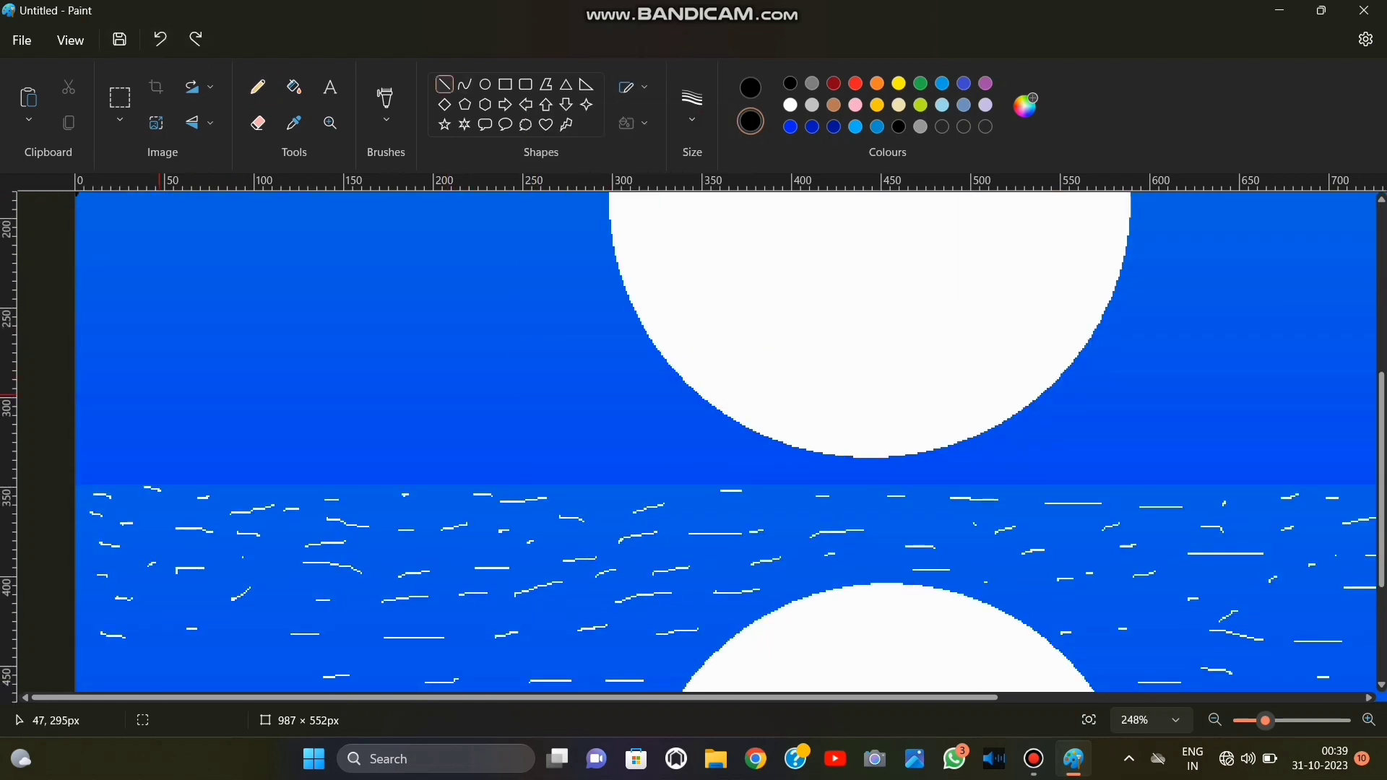
{"action": "mouse_move", "coordinate": [113, 370]}
{"action": "left_mouse_down"}
{"action": "mouse_move", "coordinate": [162, 448]}
{"action": "mouse_move", "coordinate": [213, 488]}
{"action": "left_mouse_up"}
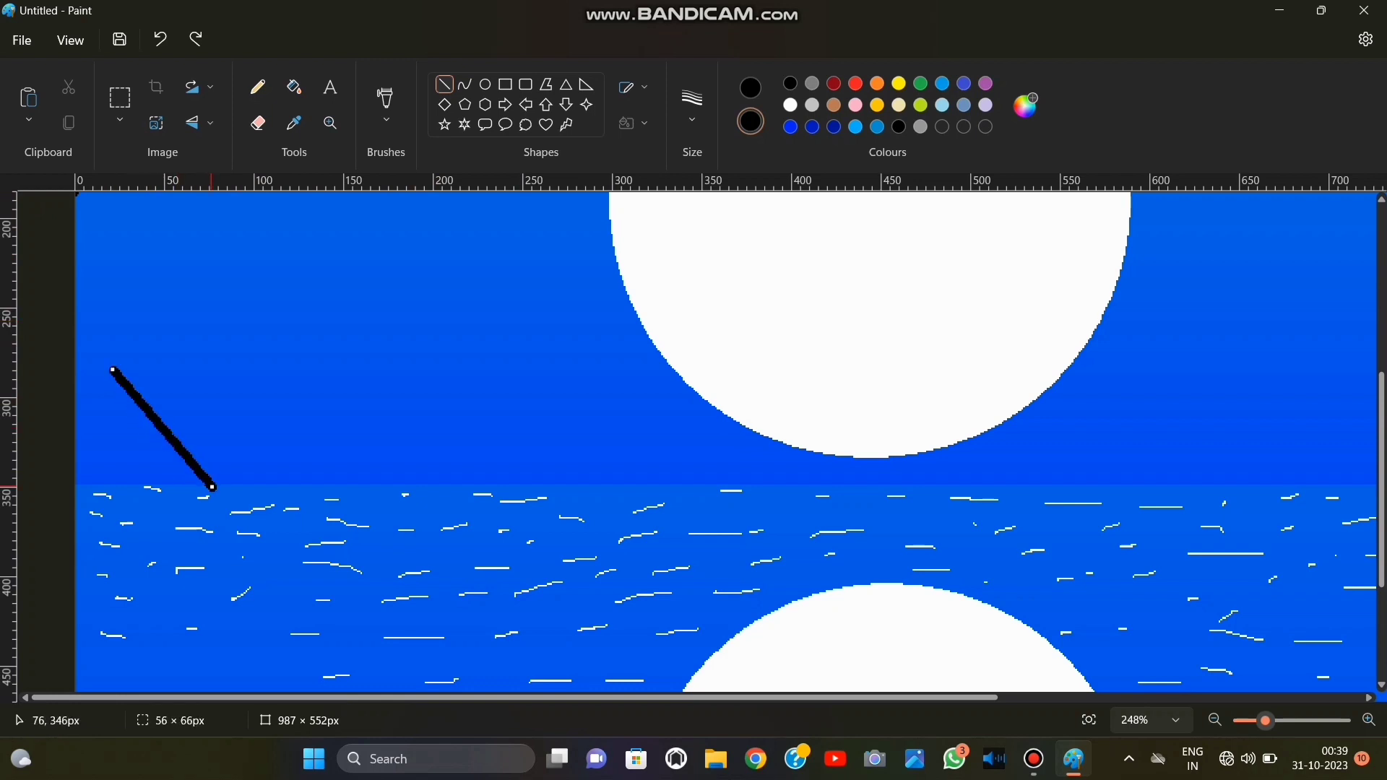
Add a second straight black line parallel to the first slanted line, just to its right above the horizon.
{"action": "left_click", "coordinate": [1089, 720]}
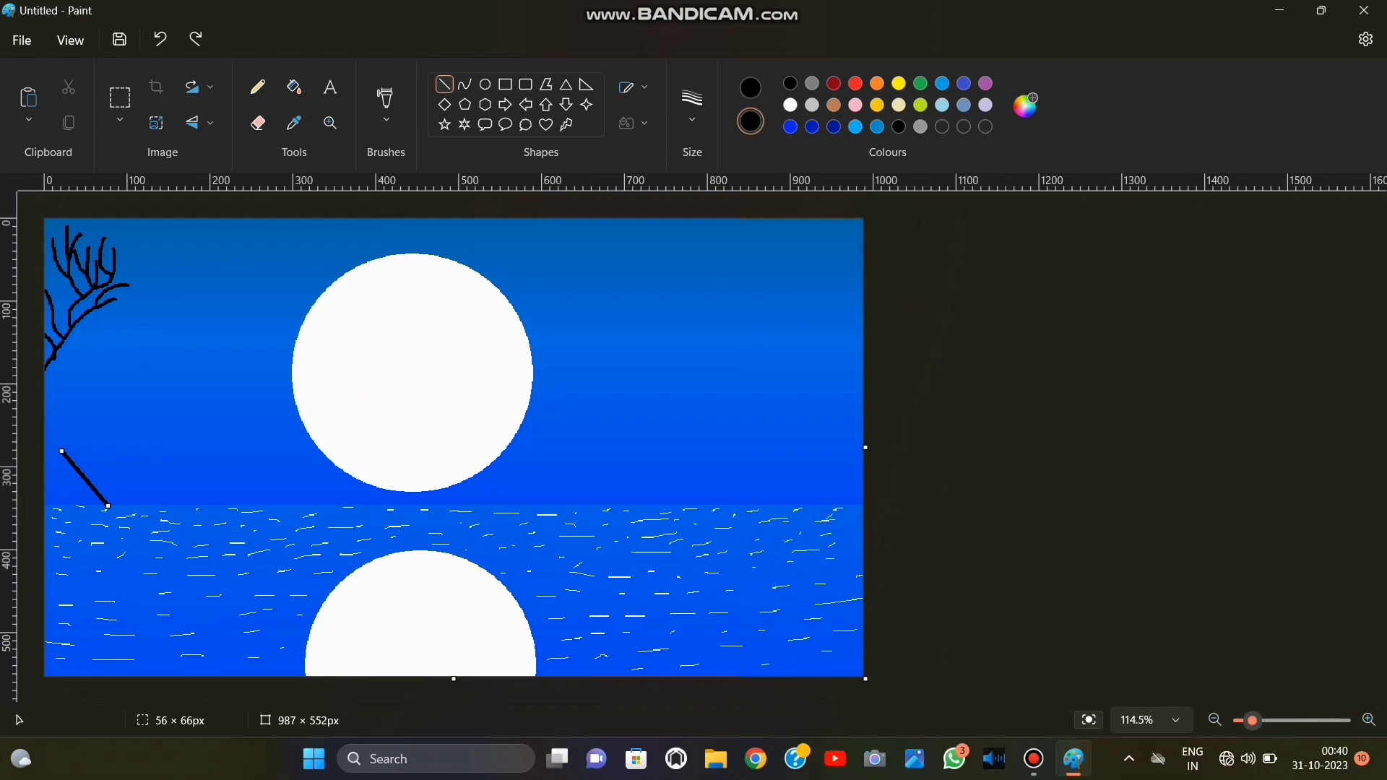
{"action": "left_click_drag", "start_coordinate": [1252, 720], "coordinate": [1277, 720]}
{"action": "scroll", "coordinate": [646, 450], "scroll_direction": "down", "scroll_amount": 3}
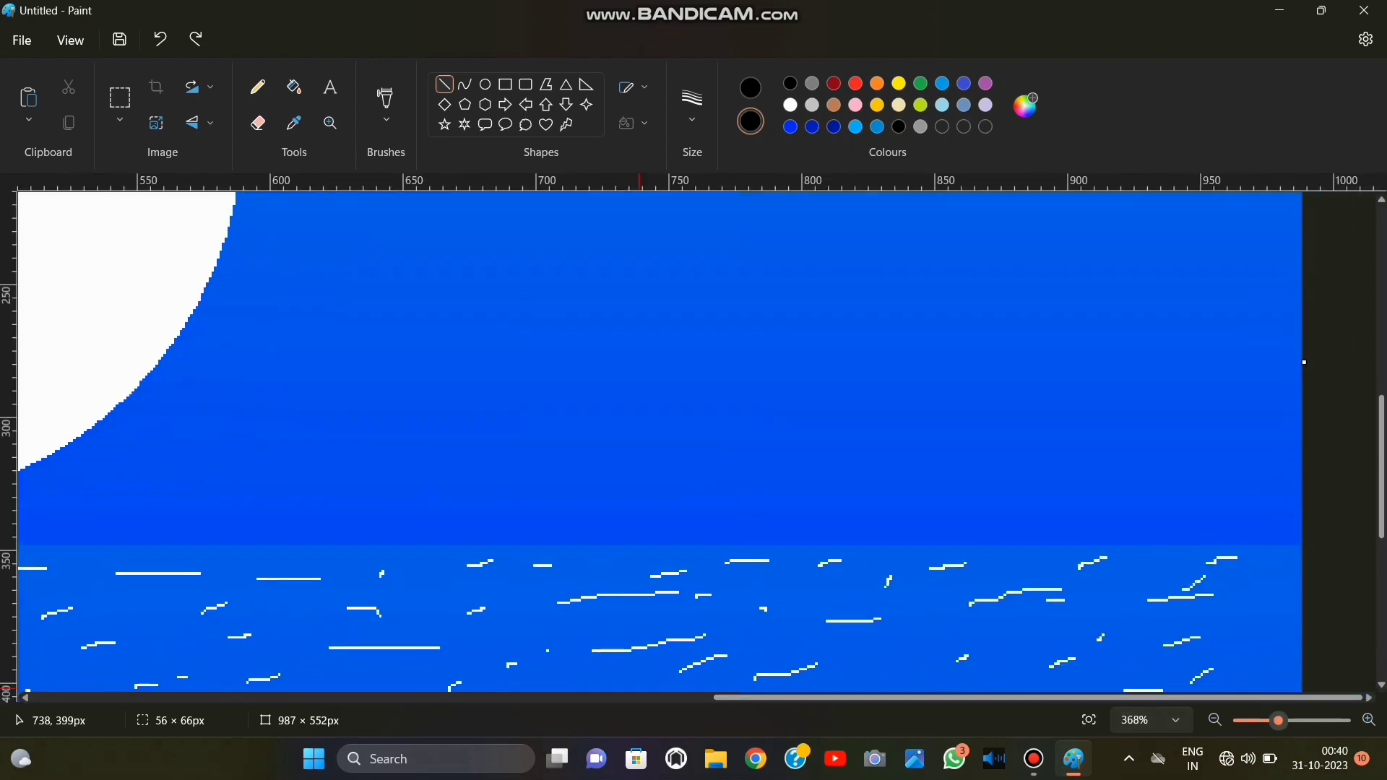
{"action": "left_click_drag", "start_coordinate": [924, 697], "coordinate": [239, 697]}
{"action": "mouse_move", "coordinate": [1276, 720]}
{"action": "left_mouse_down"}
{"action": "mouse_move", "coordinate": [1244, 720]}
{"action": "mouse_move", "coordinate": [1259, 720]}
{"action": "left_mouse_up"}
{"action": "left_click", "coordinate": [84, 455]}
{"action": "mouse_move", "coordinate": [85, 455]}
{"action": "left_mouse_down"}
{"action": "mouse_move", "coordinate": [169, 564]}
{"action": "mouse_move", "coordinate": [140, 551]}
{"action": "mouse_move", "coordinate": [149, 543]}
{"action": "left_mouse_up"}
{"action": "left_click", "coordinate": [146, 453]}
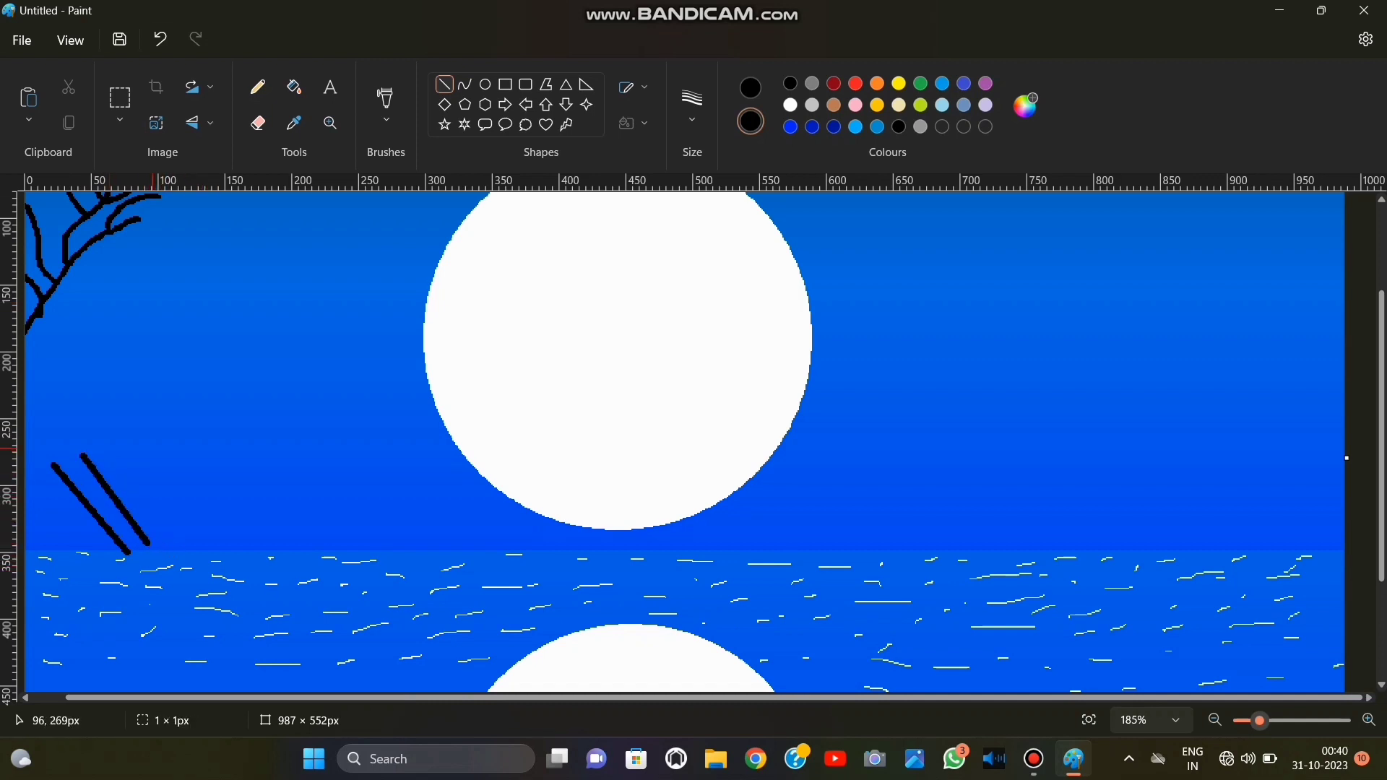
Draw three steep lines leaning the opposite way across the slanted pair, and double the pair's right-hand line.
{"action": "left_click_drag", "start_coordinate": [155, 448], "coordinate": [131, 555]}
{"action": "mouse_move", "coordinate": [176, 464]}
{"action": "left_mouse_down"}
{"action": "mouse_move", "coordinate": [154, 562]}
{"action": "mouse_move", "coordinate": [154, 549]}
{"action": "left_mouse_up"}
{"action": "left_click", "coordinate": [242, 468]}
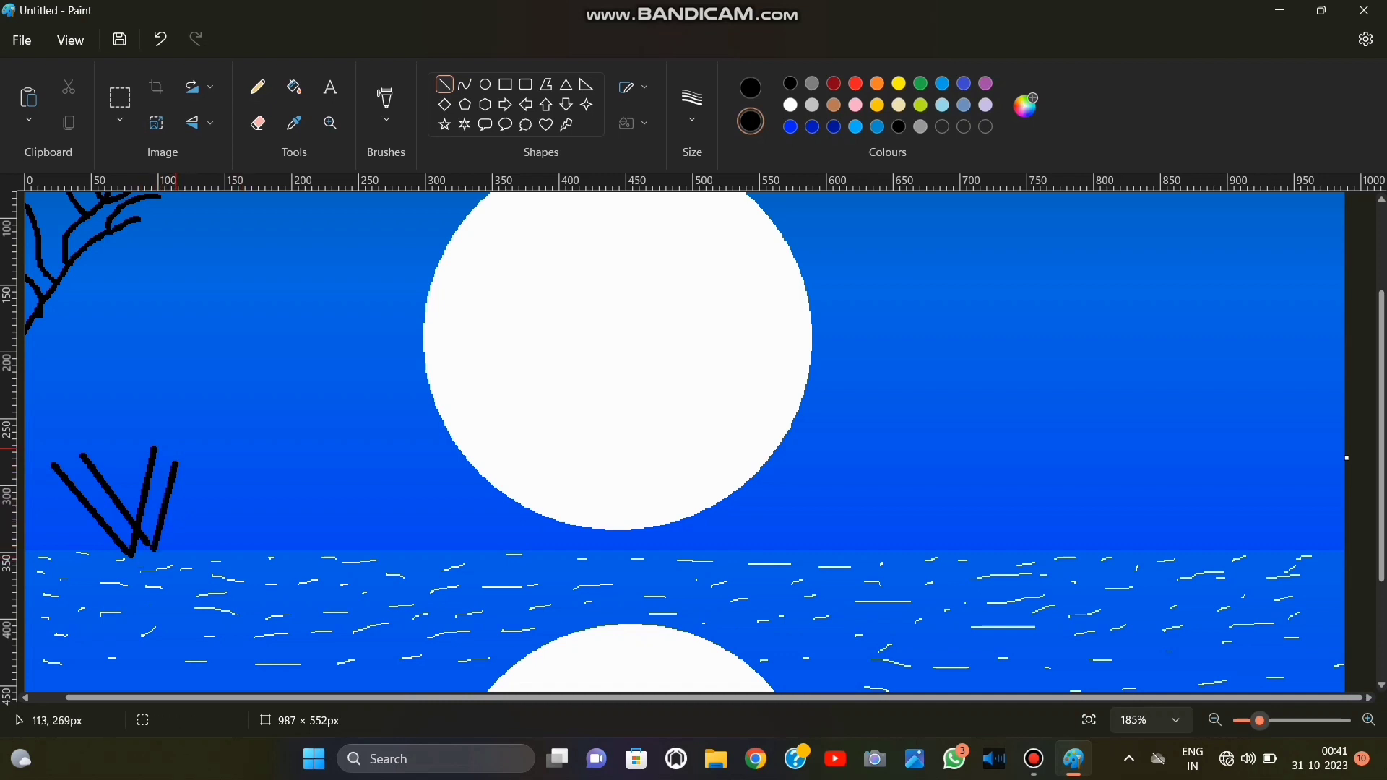
{"action": "left_click_drag", "start_coordinate": [144, 442], "coordinate": [127, 554]}
{"action": "left_click", "coordinate": [214, 450]}
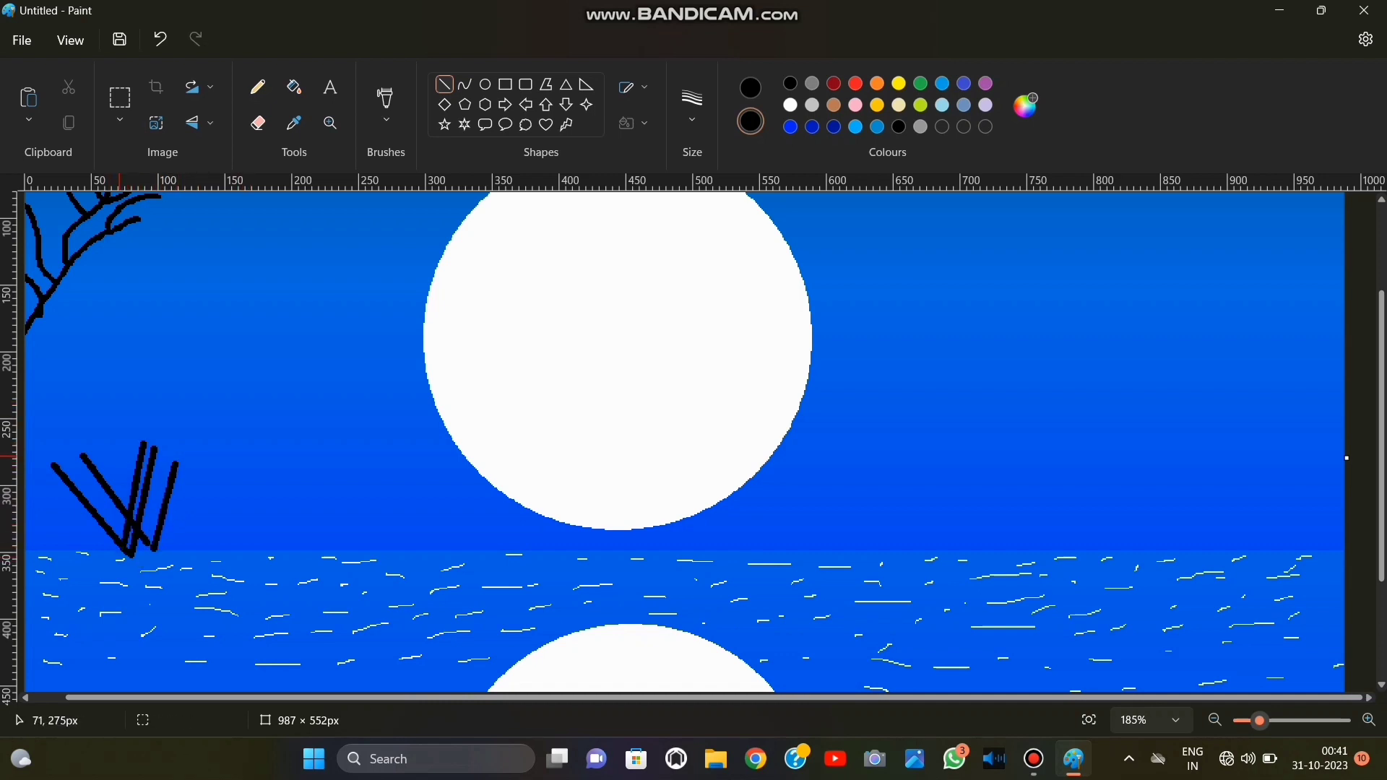
{"action": "mouse_move", "coordinate": [94, 451]}
{"action": "left_mouse_down"}
{"action": "mouse_move", "coordinate": [158, 545]}
{"action": "mouse_move", "coordinate": [88, 452]}
{"action": "left_mouse_up"}
{"action": "left_click", "coordinate": [122, 419]}
Try to thicken the branch's base at the canvas's left edge with pencil scribbles, and undo them.
{"action": "scroll", "coordinate": [664, 520], "scroll_direction": "up", "scroll_amount": 3}
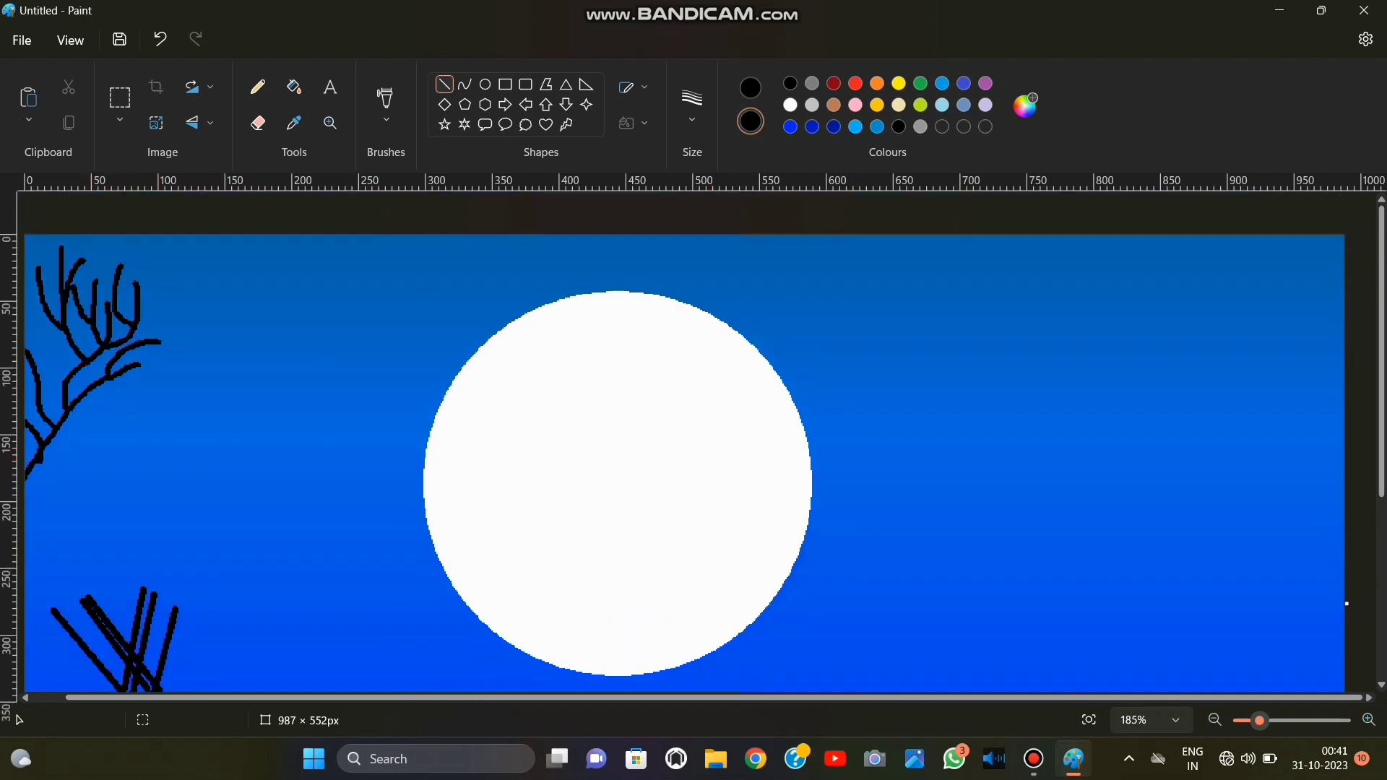
{"action": "left_click", "coordinate": [258, 87]}
{"action": "left_click_drag", "start_coordinate": [30, 466], "coordinate": [70, 457]}
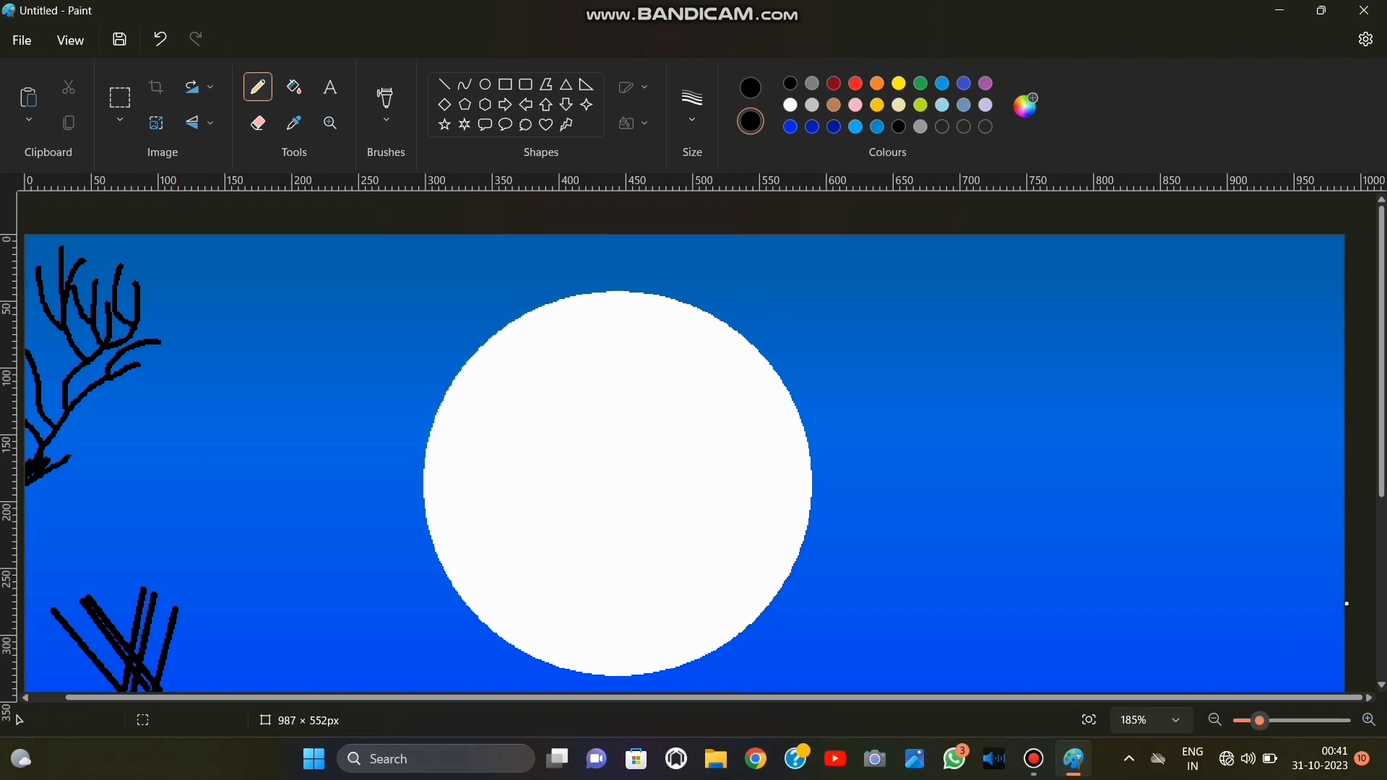
{"action": "left_click", "coordinate": [161, 39]}
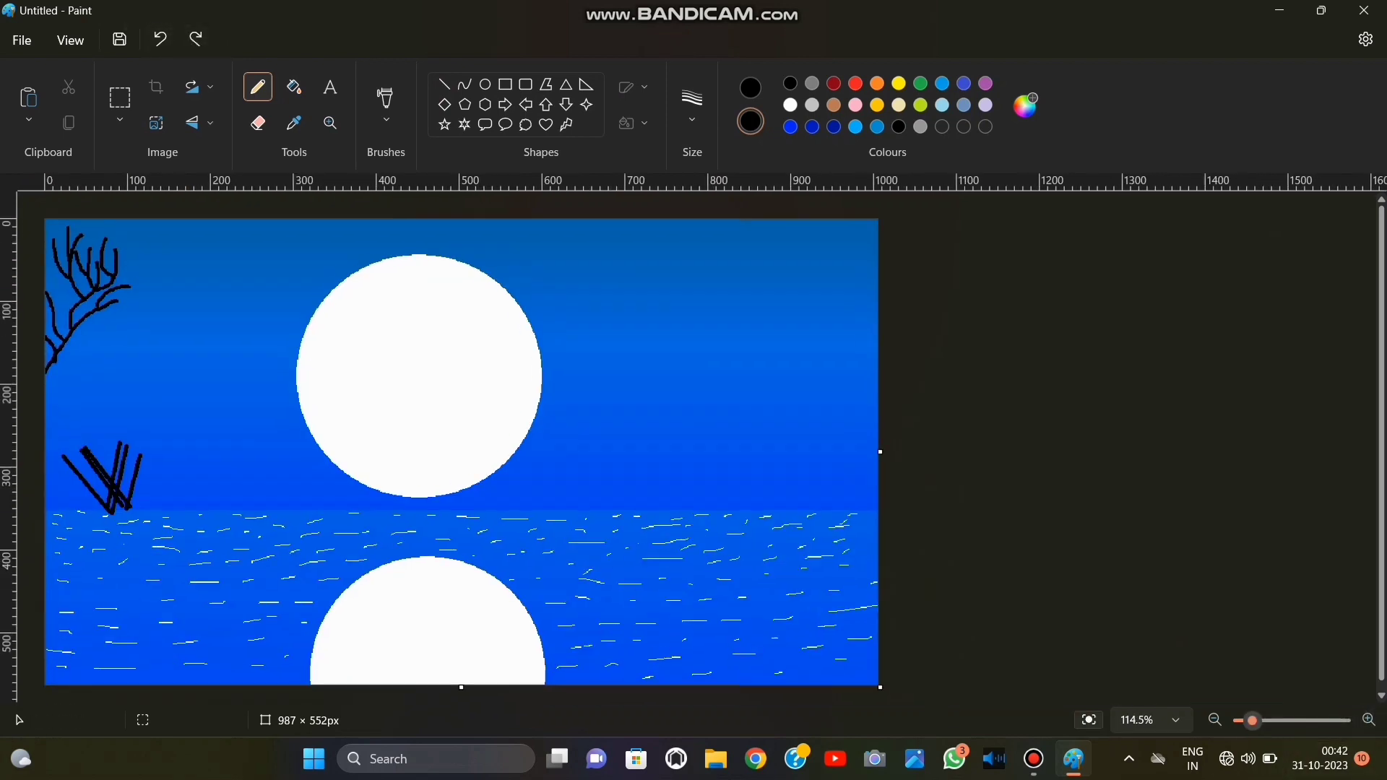
Try to extend the branch's base and trace a second pencil edge below it towards its tip, and undo both strokes.
{"action": "left_click", "coordinate": [1089, 721]}
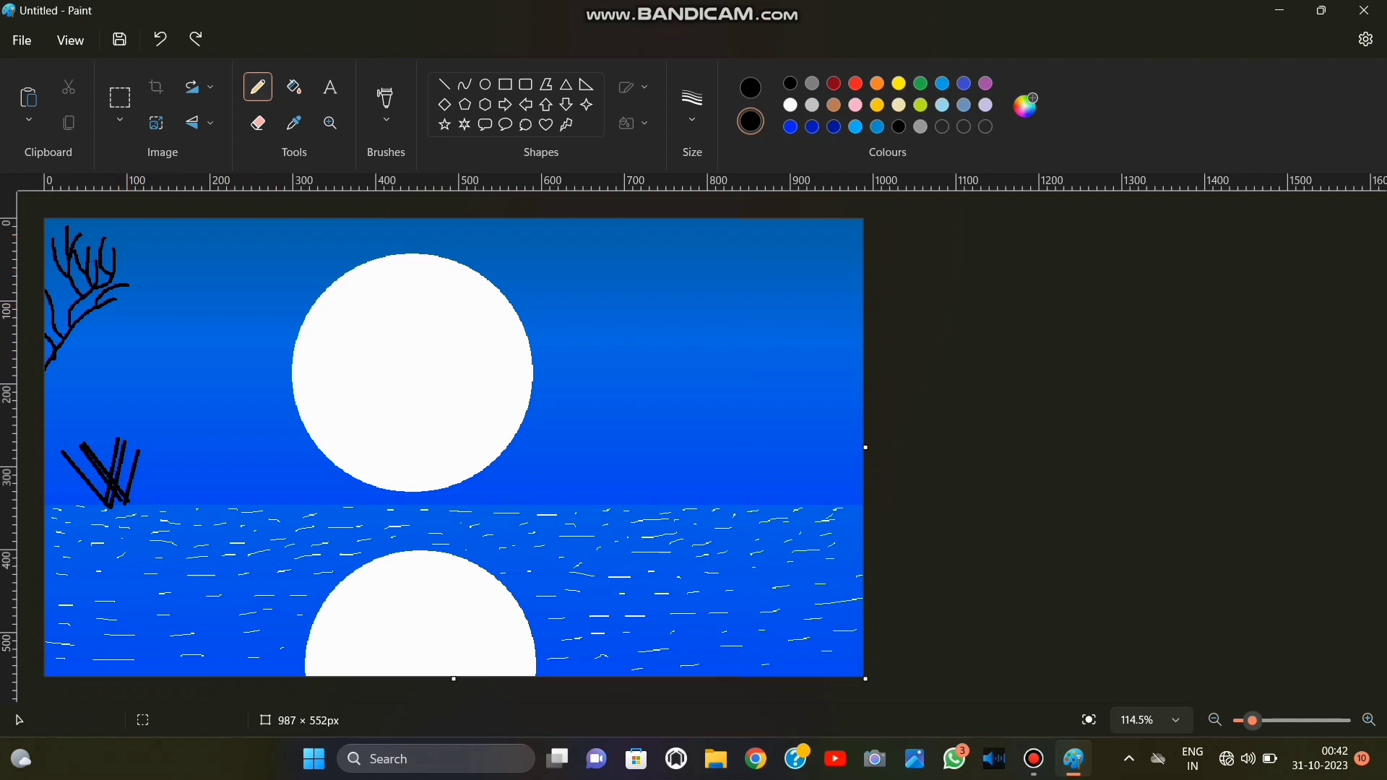
{"action": "left_click_drag", "start_coordinate": [53, 364], "coordinate": [48, 376]}
{"action": "left_click_drag", "start_coordinate": [1252, 721], "coordinate": [1254, 720]}
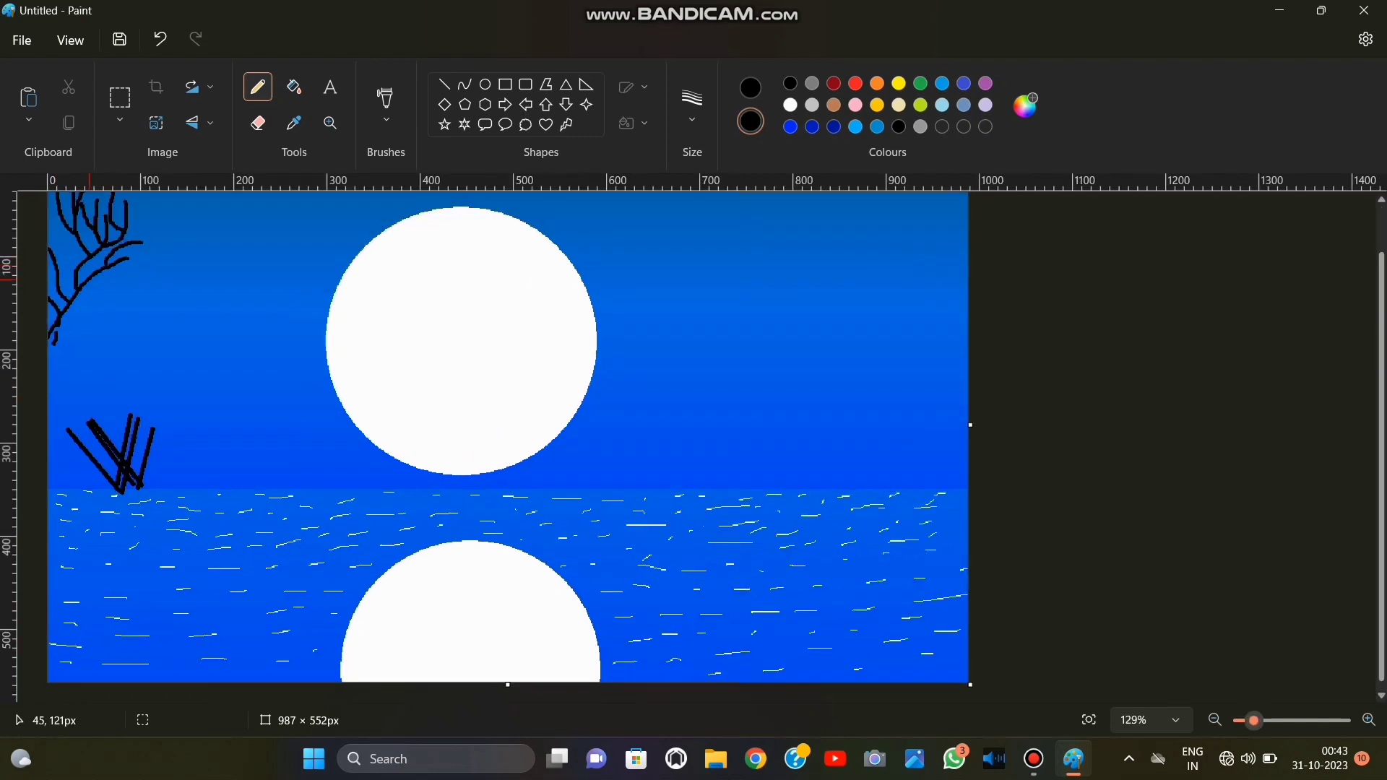
{"action": "left_click_drag", "start_coordinate": [51, 348], "coordinate": [114, 298]}
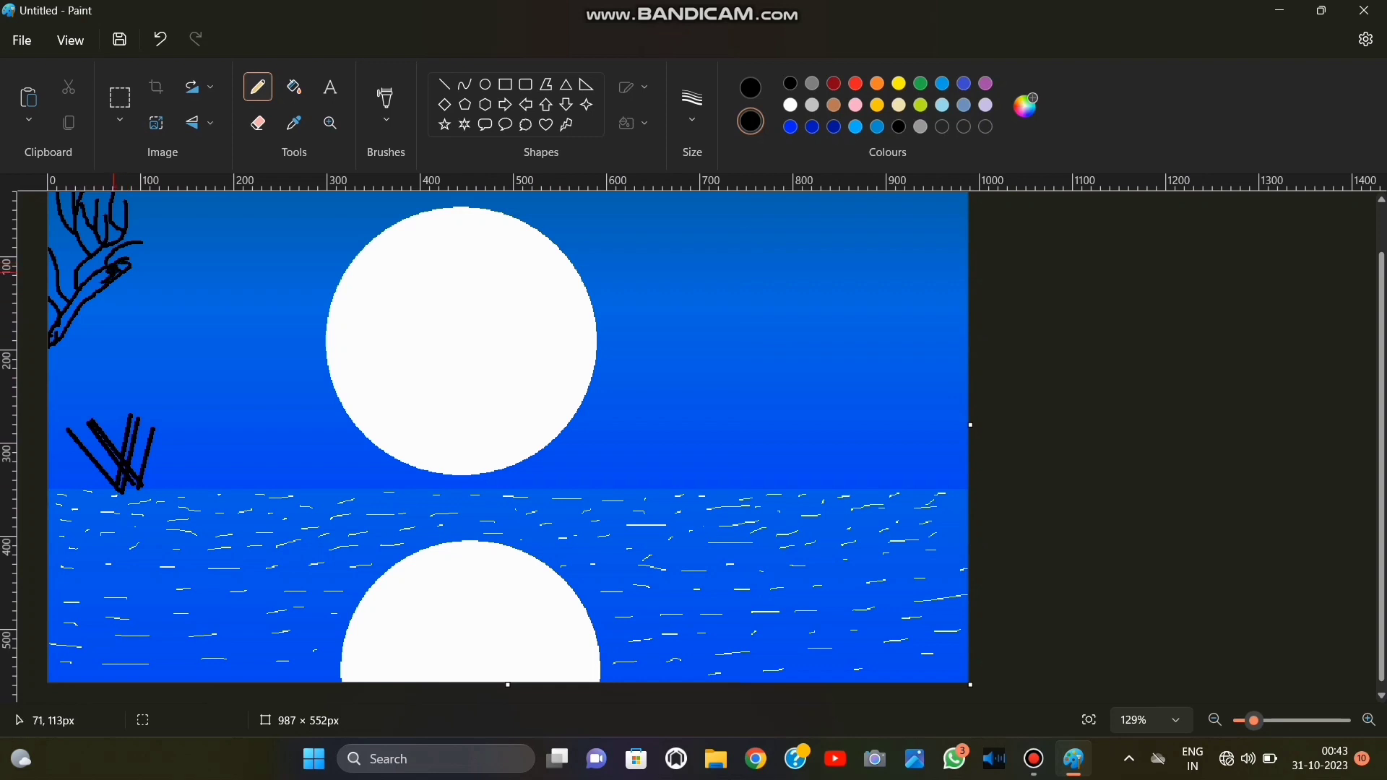
{"action": "left_click", "coordinate": [161, 39]}
{"action": "left_click", "coordinate": [161, 39]}
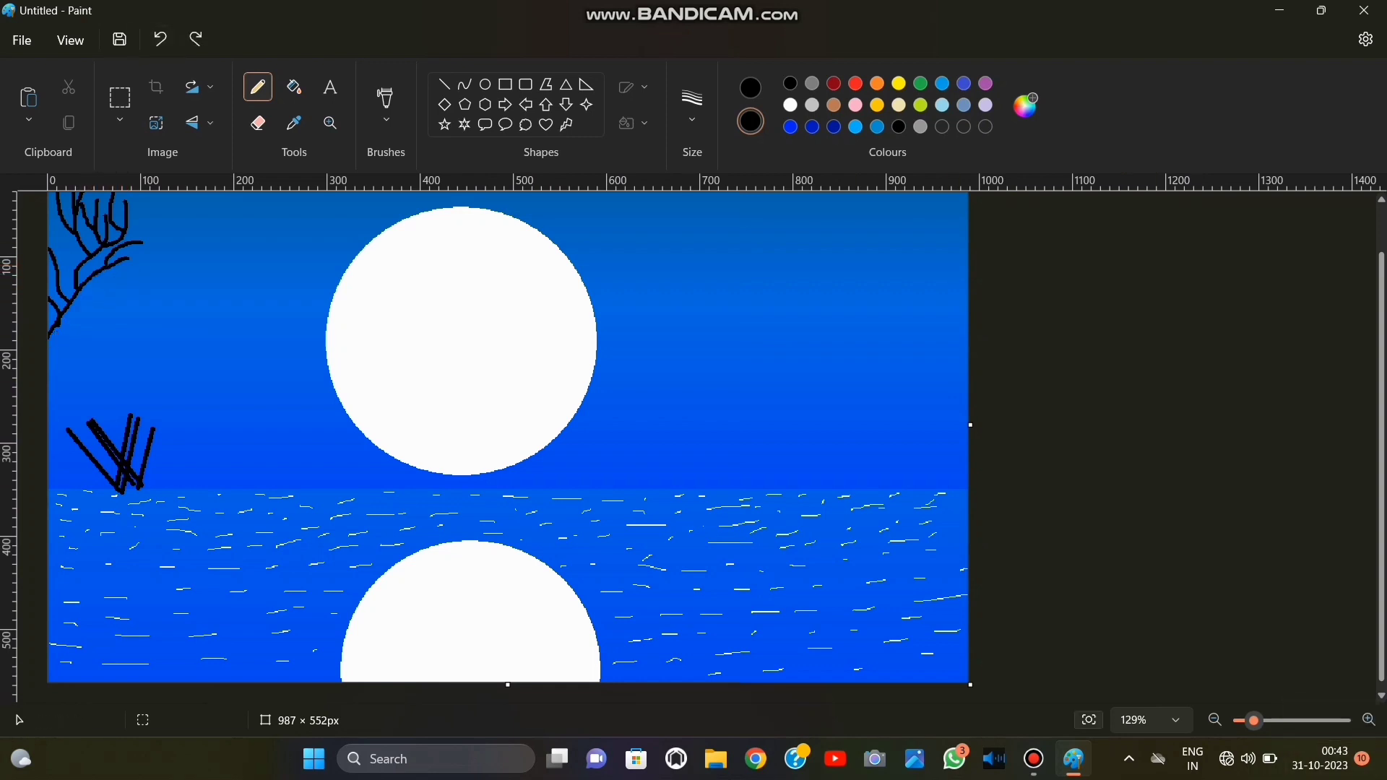
Draw a thick horizontal black line across the water right of the moon's reflection, from about 620 to 900 px at height 482 px.
{"action": "left_click", "coordinate": [1089, 720]}
{"action": "left_click", "coordinate": [1281, 720]}
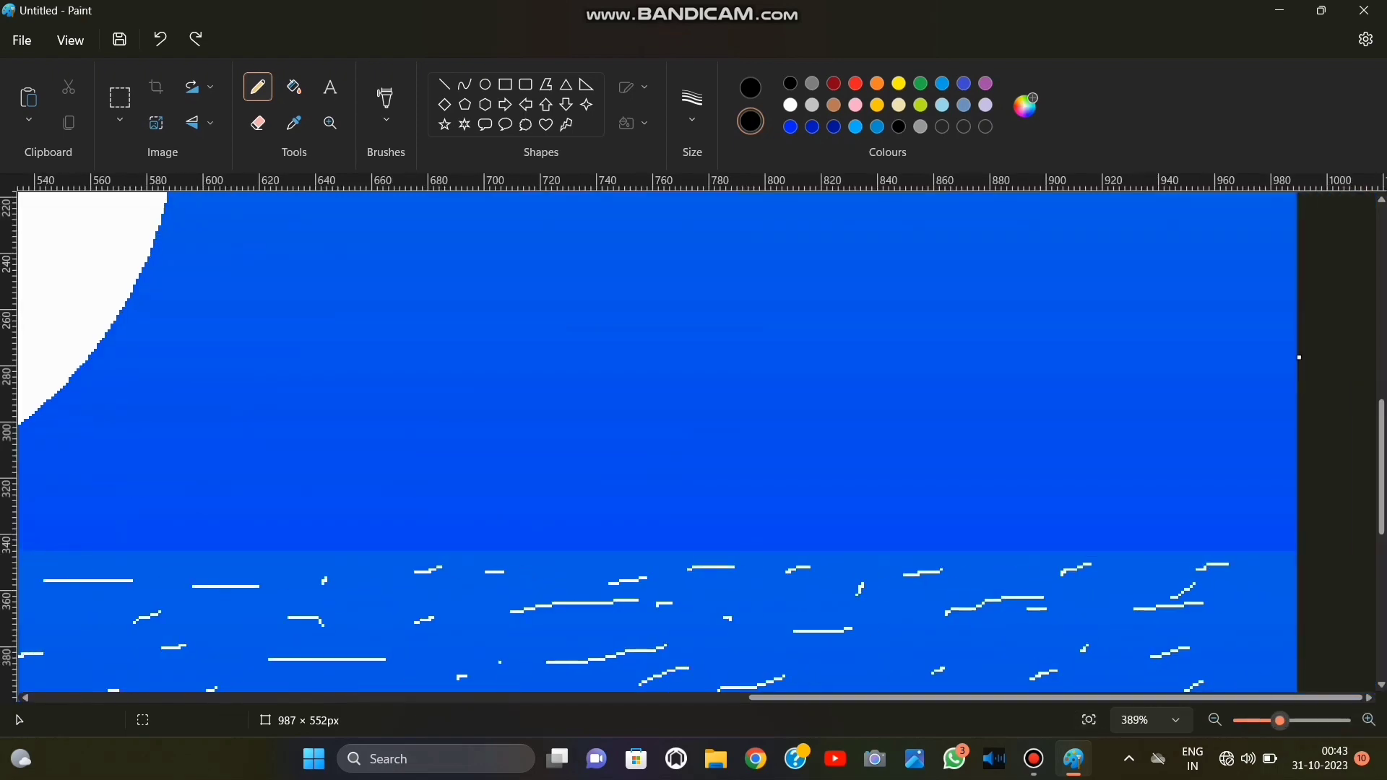
{"action": "scroll", "coordinate": [855, 494], "scroll_direction": "down", "scroll_amount": 3}
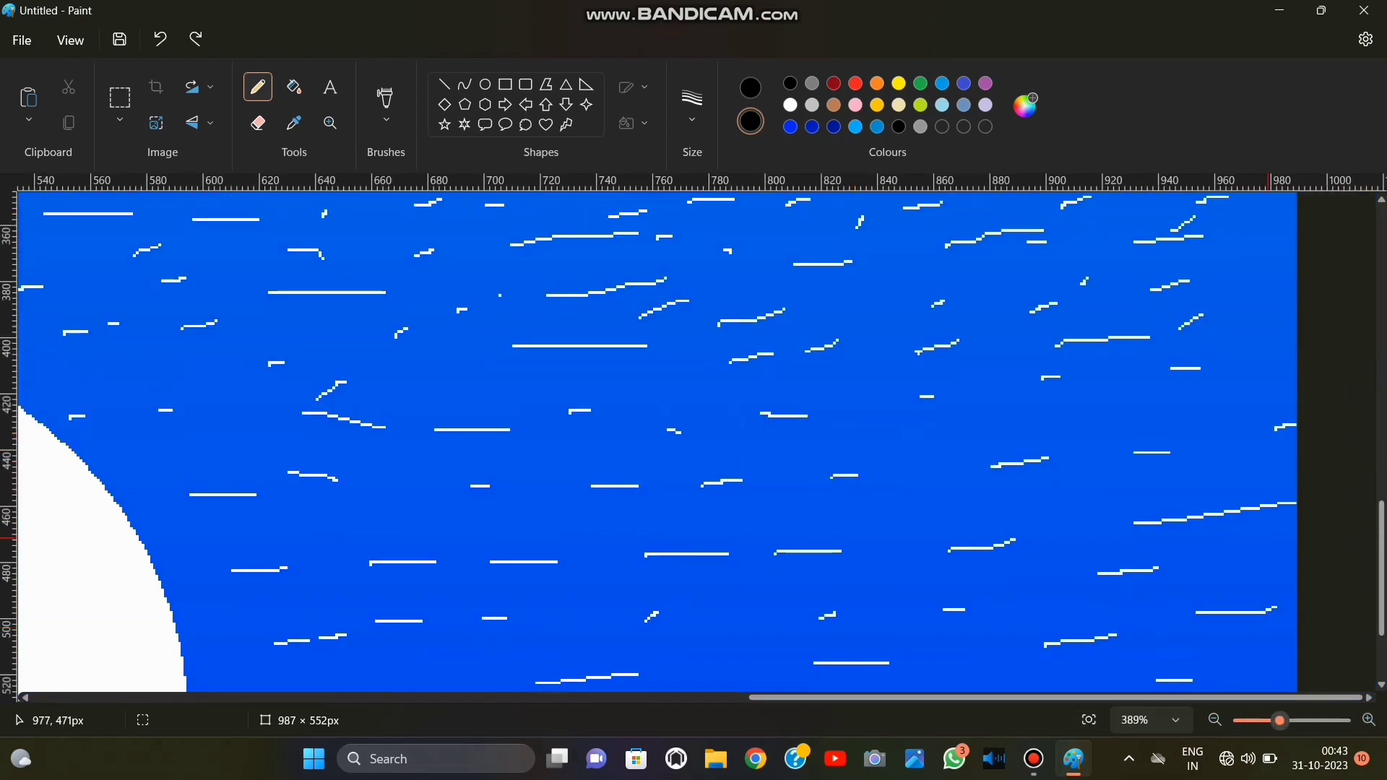
{"action": "scroll", "coordinate": [1252, 548], "scroll_direction": "down", "scroll_amount": 3}
{"action": "left_click", "coordinate": [443, 85]}
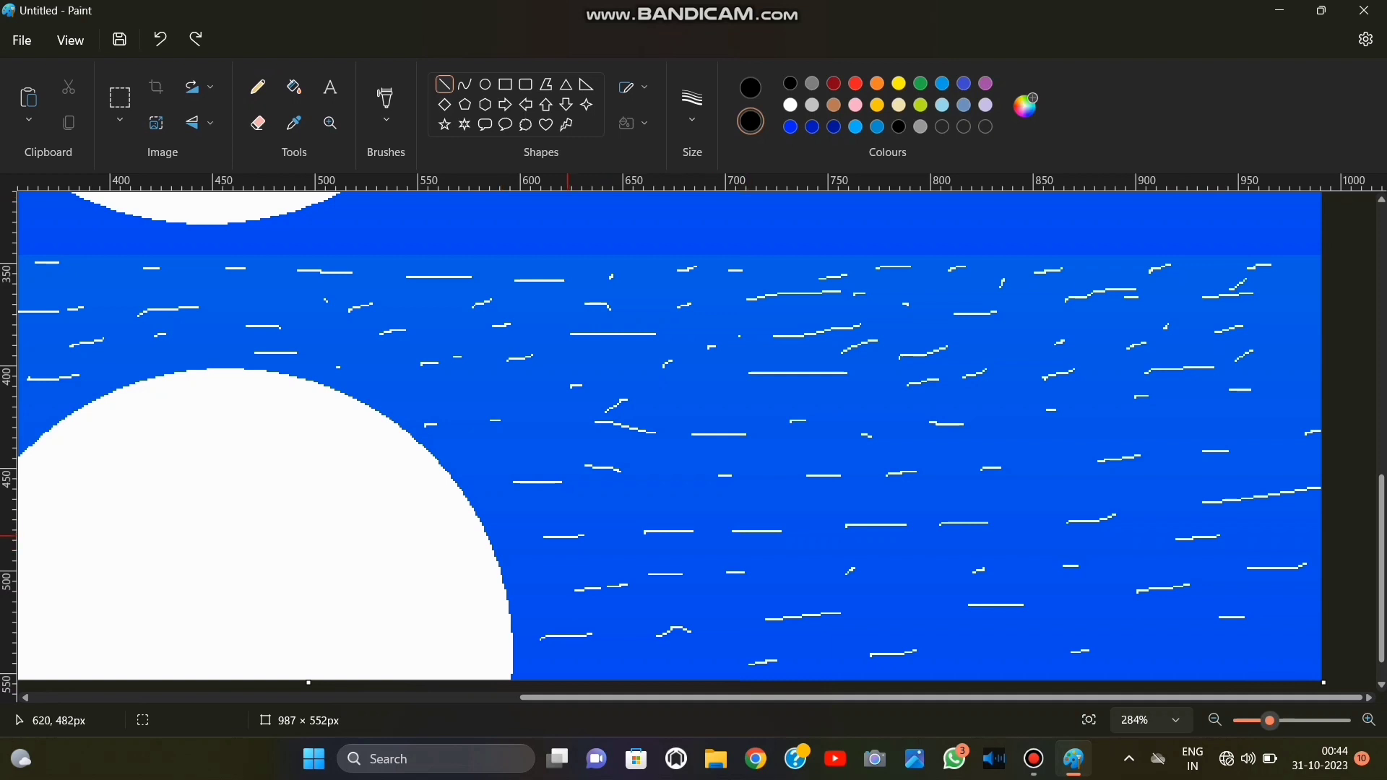
{"action": "mouse_move", "coordinate": [564, 536]}
{"action": "left_mouse_down"}
{"action": "mouse_move", "coordinate": [987, 523]}
{"action": "mouse_move", "coordinate": [1140, 536]}
{"action": "left_mouse_up"}
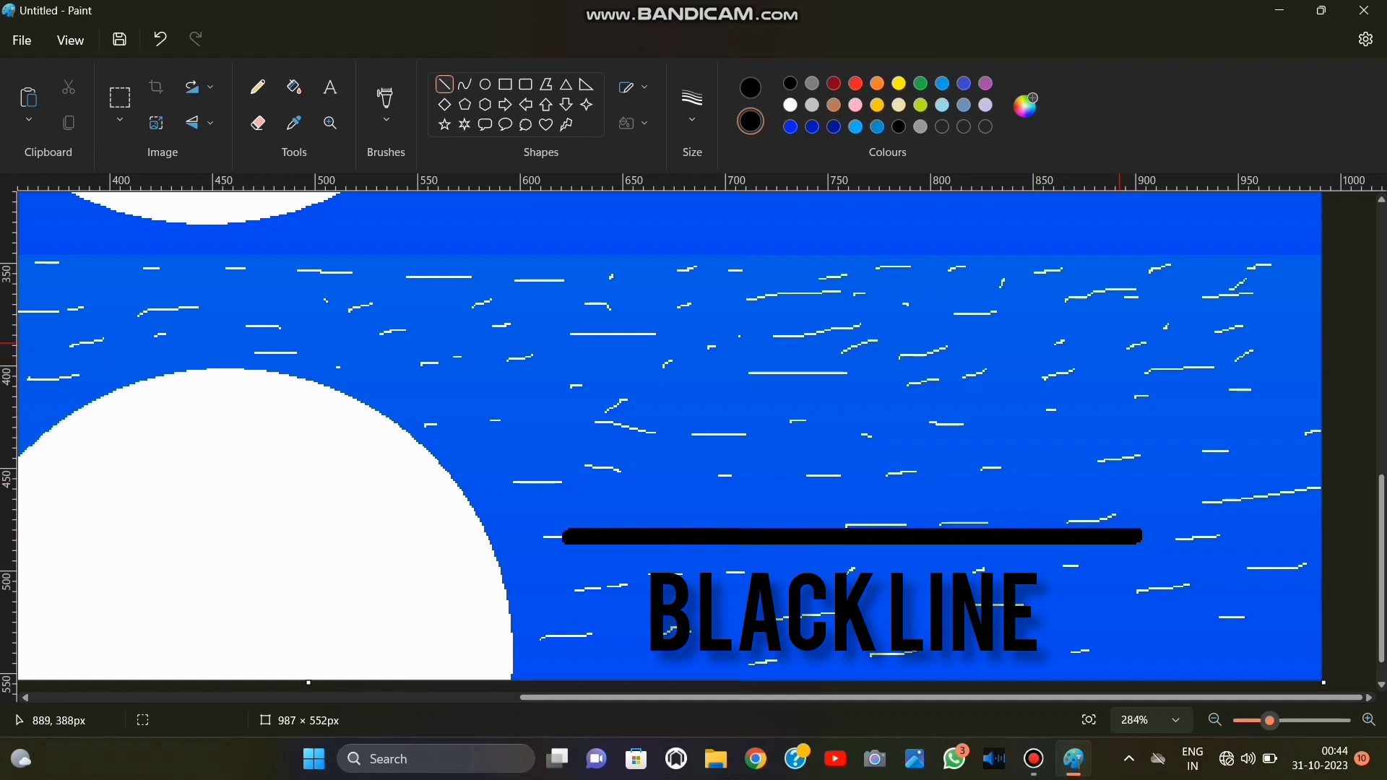
Try to add steep straight sides sloping outward from both ends of the horizontal black line, and undo them.
{"action": "left_click_drag", "start_coordinate": [409, 302], "coordinate": [563, 536]}
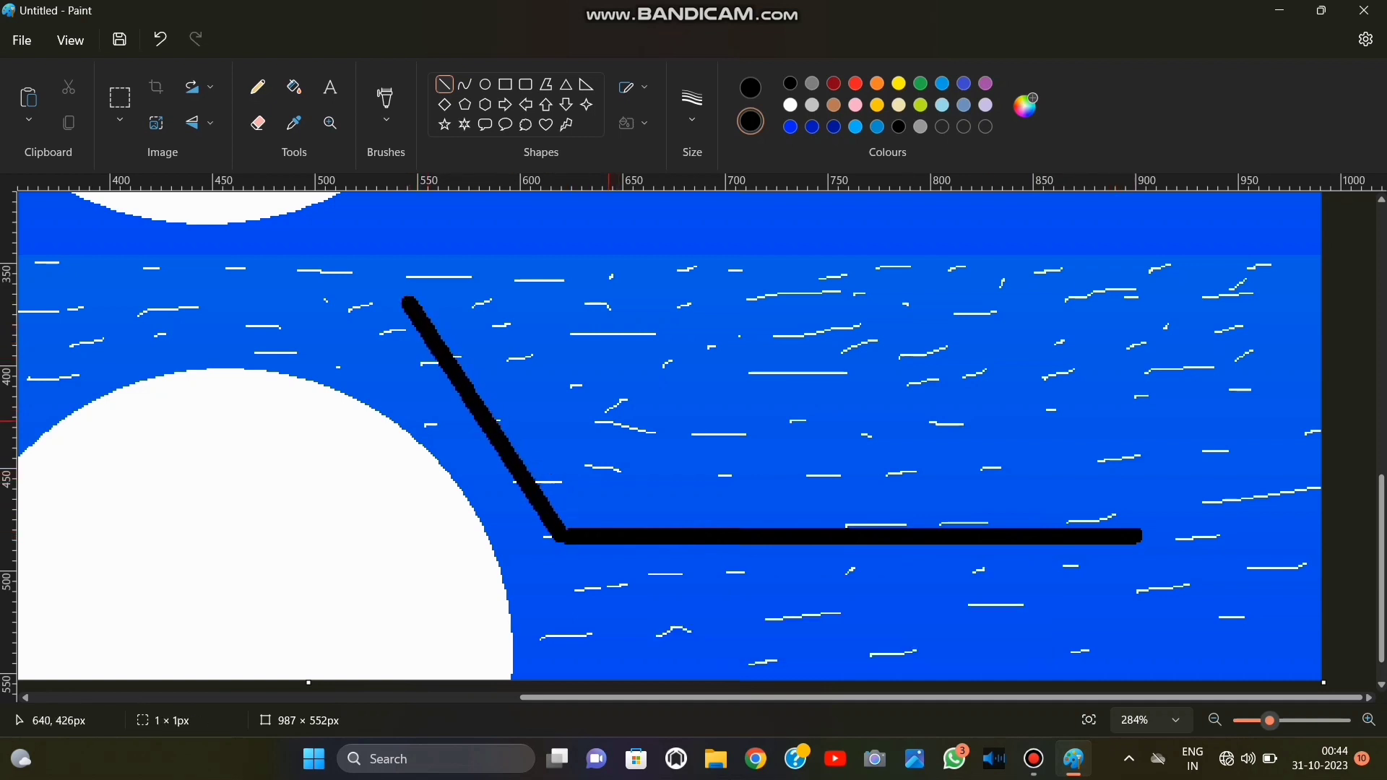
{"action": "mouse_move", "coordinate": [1267, 288]}
{"action": "left_mouse_down"}
{"action": "mouse_move", "coordinate": [1204, 454]}
{"action": "mouse_move", "coordinate": [1136, 536]}
{"action": "mouse_move", "coordinate": [1251, 301]}
{"action": "left_mouse_up"}
{"action": "left_click", "coordinate": [1081, 285]}
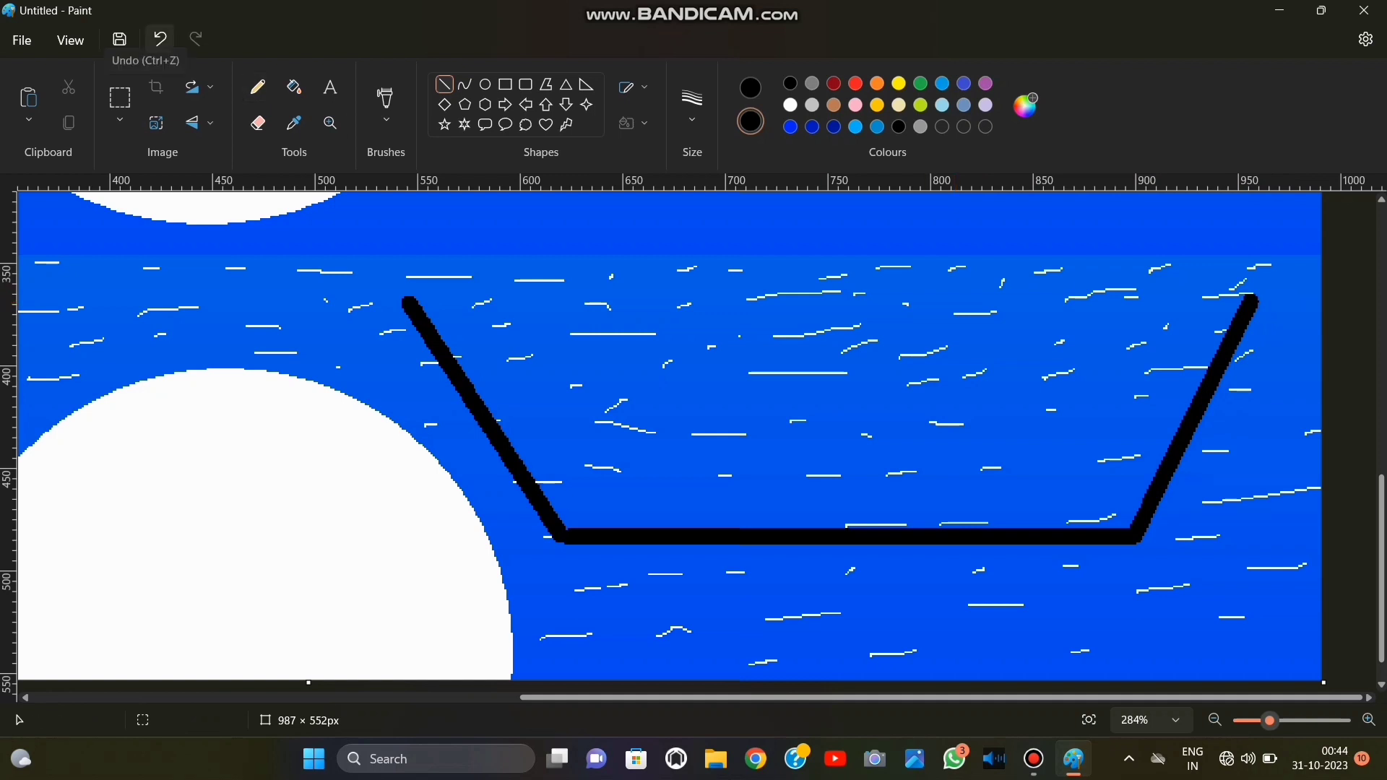
{"action": "double_click", "coordinate": [160, 39]}
Draw flatter outward-sloping sides from the base line, the left one over the moon's reflection and the right one, about 107 × 102 px, past the canvas edge.
{"action": "mouse_move", "coordinate": [306, 316]}
{"action": "left_mouse_down"}
{"action": "mouse_move", "coordinate": [511, 505]}
{"action": "mouse_move", "coordinate": [568, 535]}
{"action": "left_mouse_up"}
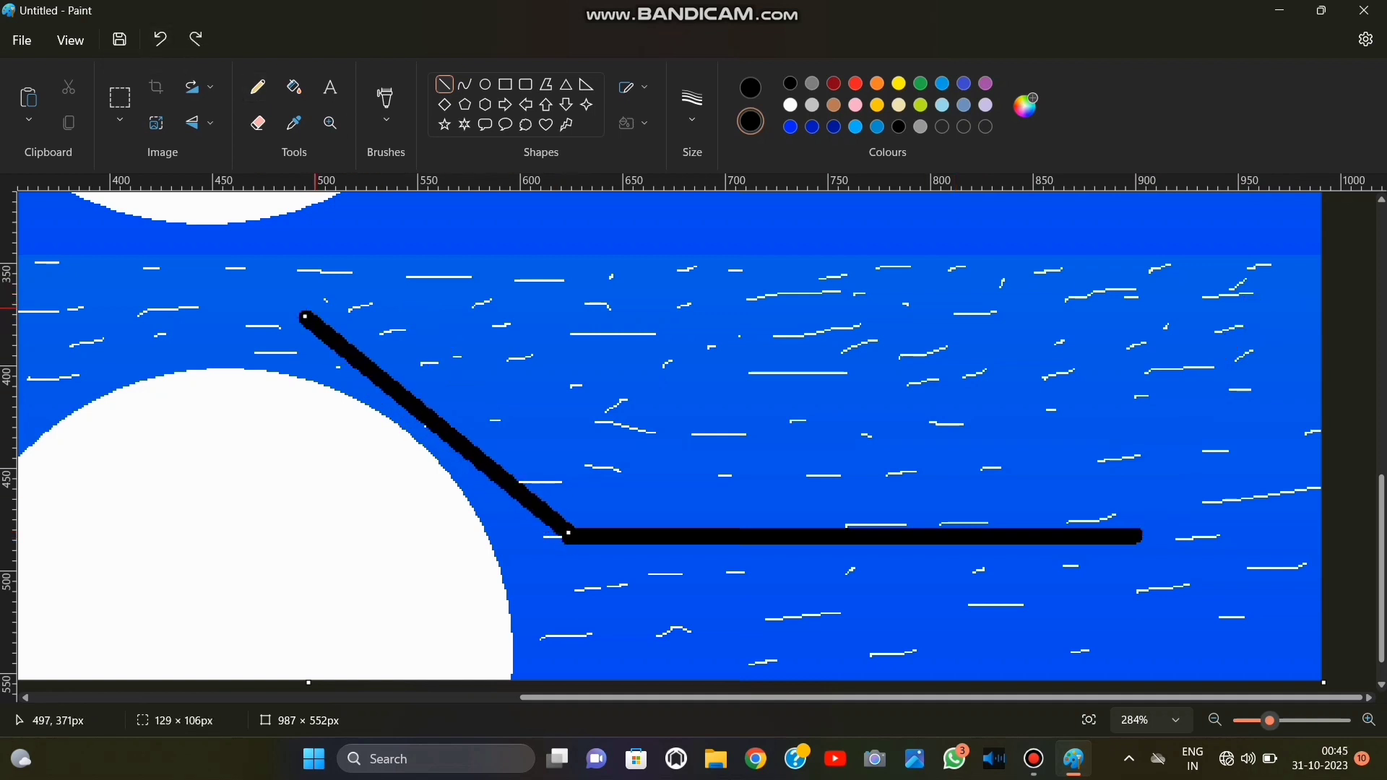
{"action": "left_click_drag", "start_coordinate": [306, 315], "coordinate": [282, 340]}
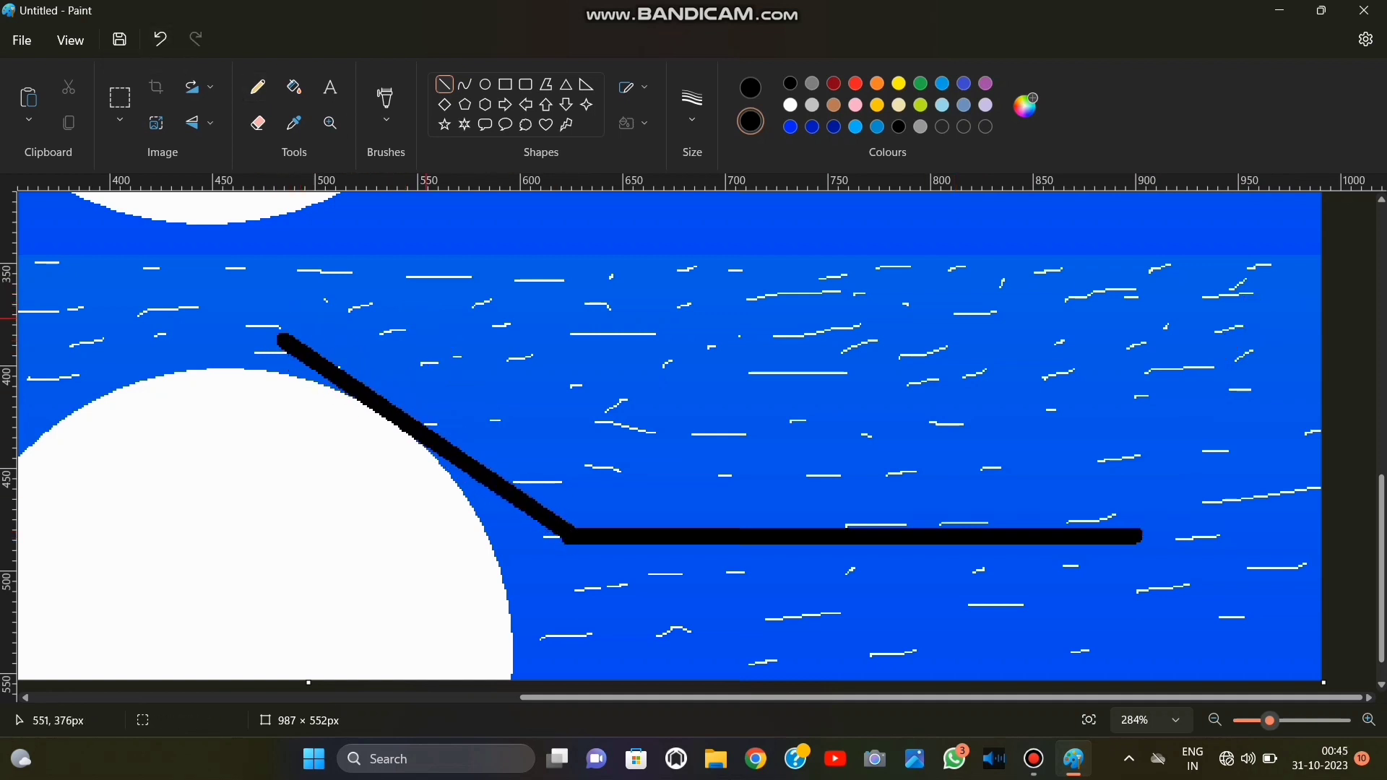
{"action": "mouse_move", "coordinate": [1285, 294]}
{"action": "left_mouse_down"}
{"action": "mouse_move", "coordinate": [1138, 536]}
{"action": "mouse_move", "coordinate": [1336, 299]}
{"action": "mouse_move", "coordinate": [1352, 329]}
{"action": "left_mouse_up"}
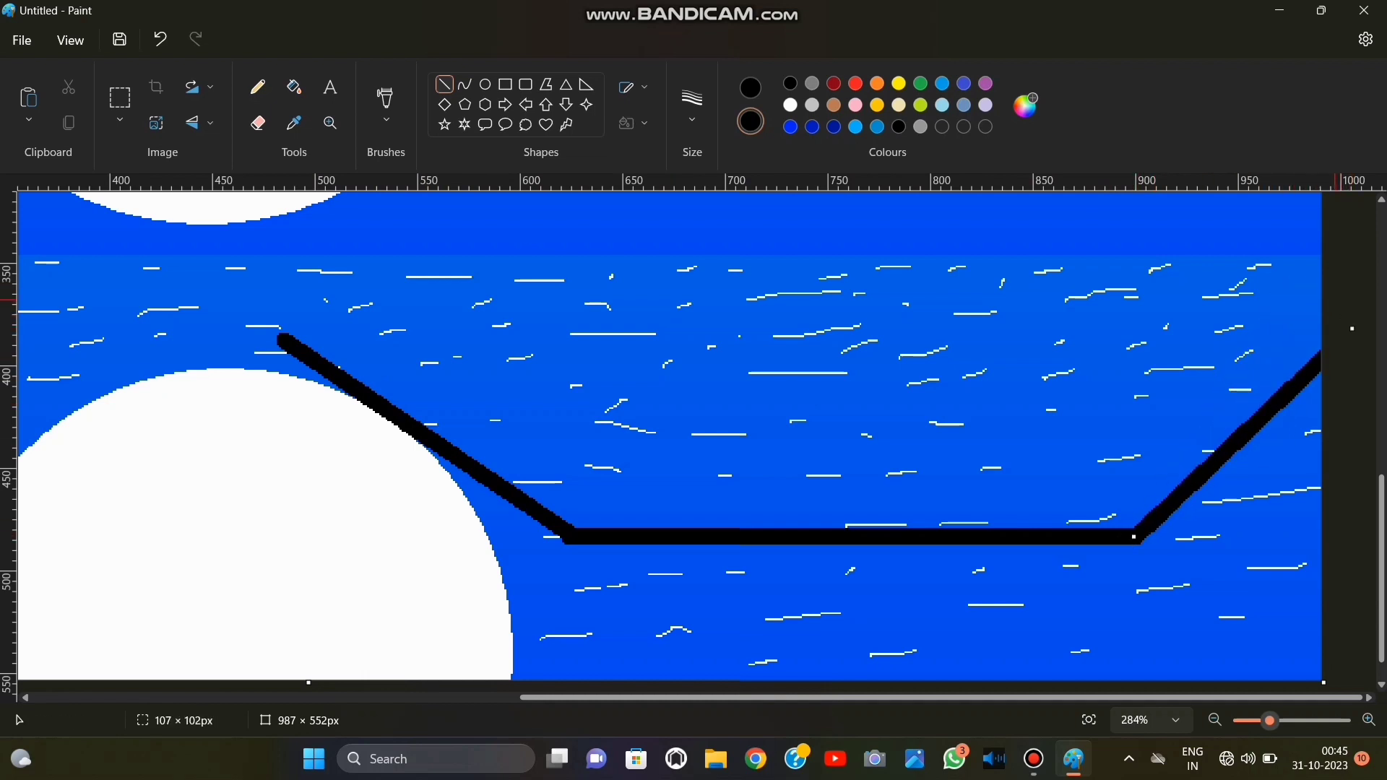
Draw the boat's upper edge with thick black lines sloping inward from both hull tips, joined by a short horizontal line between them.
{"action": "left_click", "coordinate": [586, 221]}
{"action": "mouse_move", "coordinate": [282, 340]}
{"action": "left_mouse_down"}
{"action": "mouse_move", "coordinate": [397, 334]}
{"action": "mouse_move", "coordinate": [721, 436]}
{"action": "left_mouse_up"}
{"action": "left_click_drag", "start_coordinate": [1317, 345], "coordinate": [973, 441]}
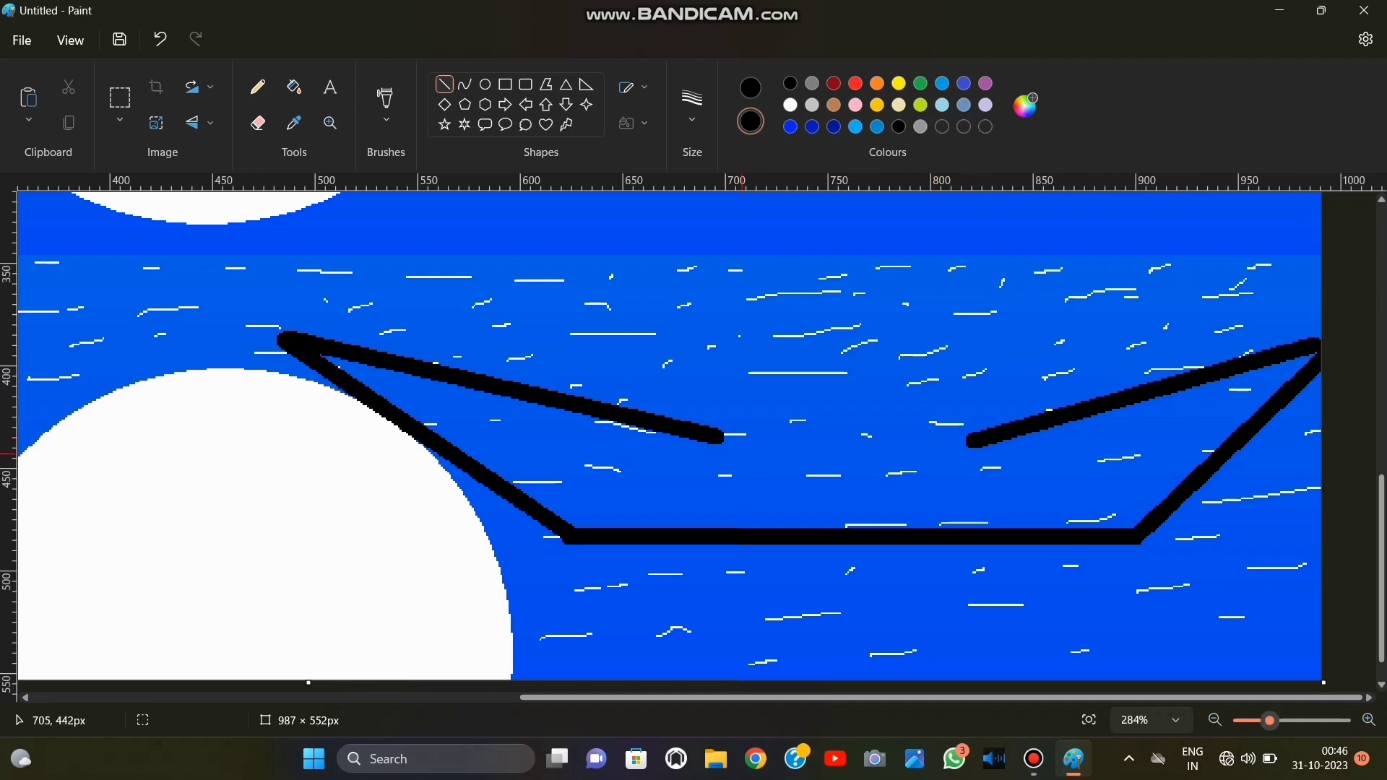
{"action": "left_click_drag", "start_coordinate": [723, 438], "coordinate": [973, 441]}
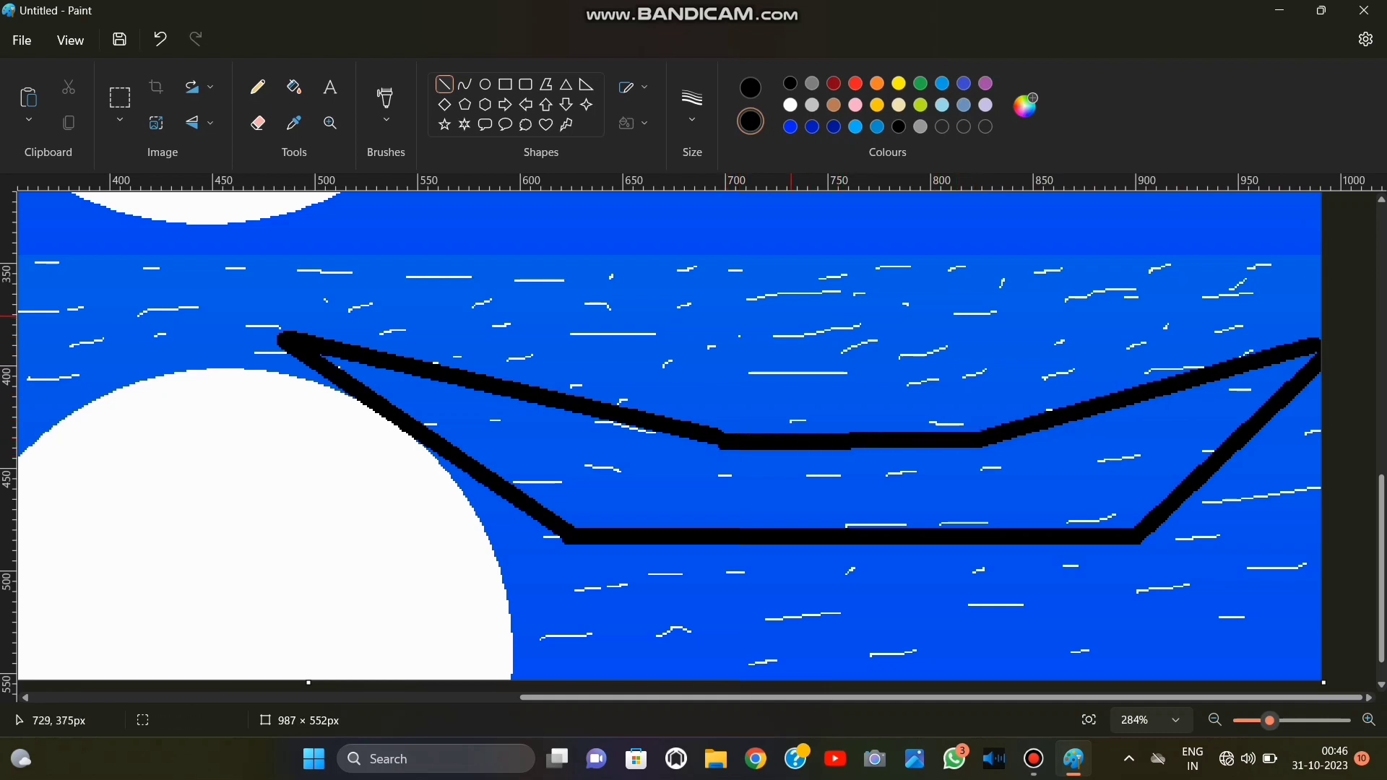
Draw two parallel vertical black mast lines rising from the boat's upper edge into the sky, at about 665 and 676 px.
{"action": "left_click_drag", "start_coordinate": [683, 255], "coordinate": [682, 432]}
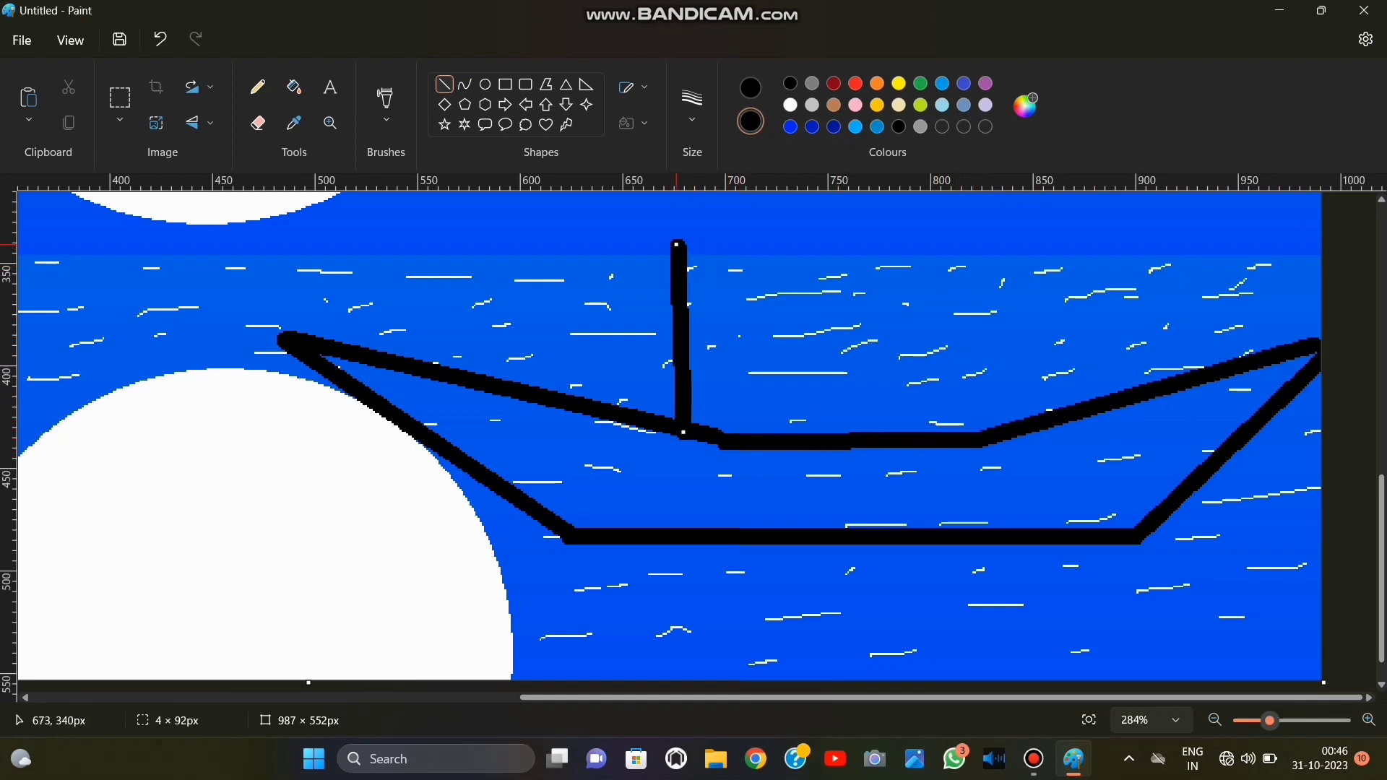
{"action": "mouse_move", "coordinate": [683, 255]}
{"action": "left_mouse_down"}
{"action": "mouse_move", "coordinate": [683, 207]}
{"action": "mouse_move", "coordinate": [656, 423]}
{"action": "left_mouse_up"}
{"action": "left_click_drag", "start_coordinate": [660, 324], "coordinate": [662, 327]}
{"action": "left_click", "coordinate": [756, 299]}
{"action": "key", "text": "ctrl+z"}
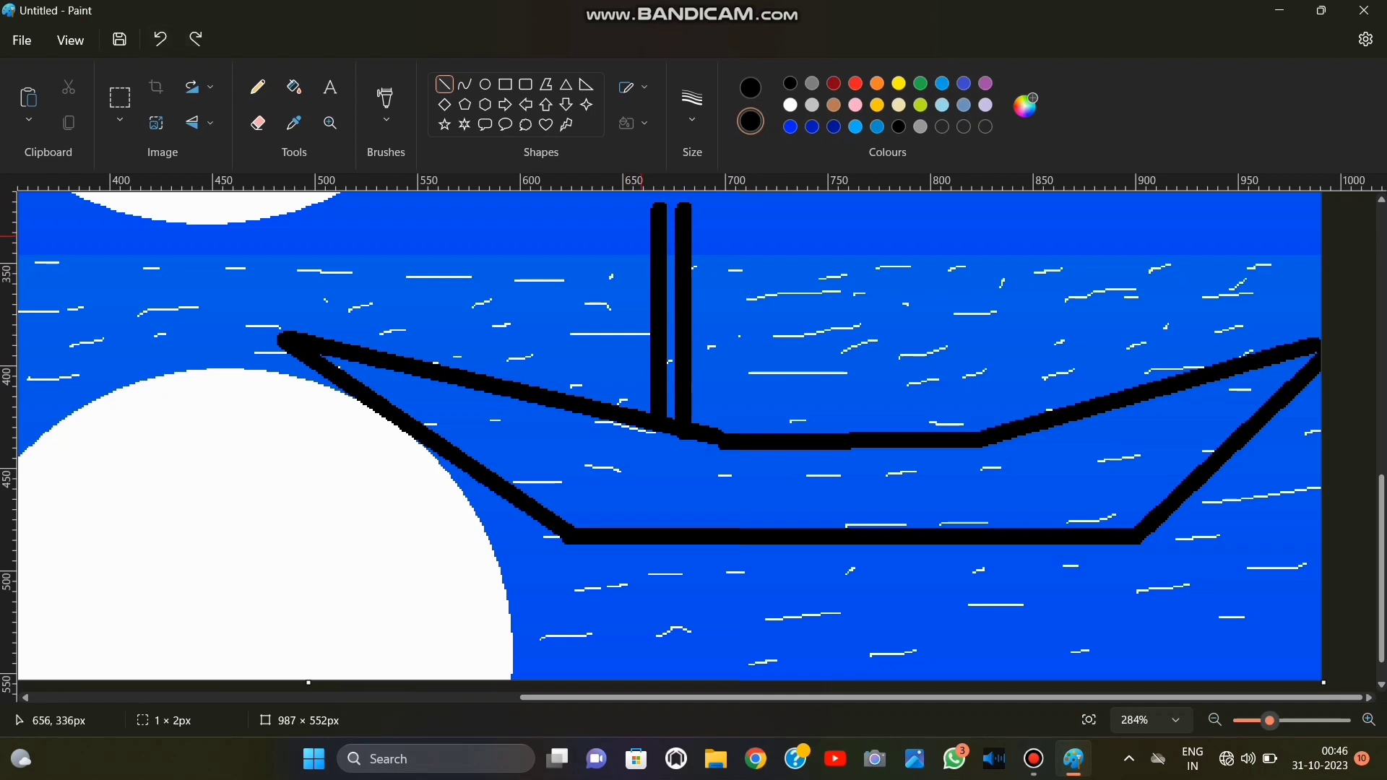
Draw the sail's diagonal edge from the mast top down to the right bend of the boat's upper edge, and add a small cross atop the mast.
{"action": "mouse_move", "coordinate": [664, 207]}
{"action": "left_mouse_down"}
{"action": "mouse_move", "coordinate": [828, 334]}
{"action": "mouse_move", "coordinate": [993, 396]}
{"action": "mouse_move", "coordinate": [1011, 425]}
{"action": "mouse_move", "coordinate": [1084, 403]}
{"action": "mouse_move", "coordinate": [993, 439]}
{"action": "left_mouse_up"}
{"action": "left_click", "coordinate": [1120, 225]}
{"action": "scroll", "coordinate": [701, 425], "scroll_direction": "up", "scroll_amount": 3}
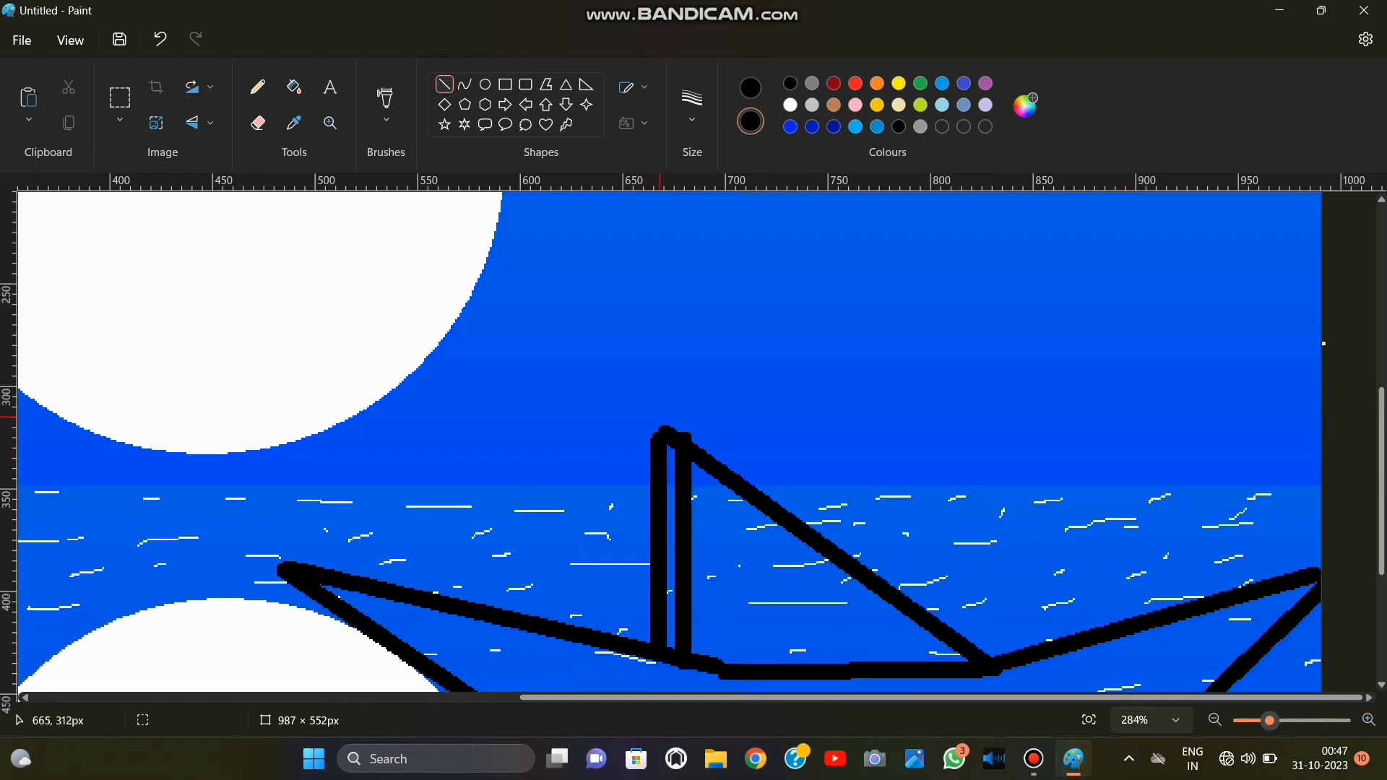
{"action": "mouse_move", "coordinate": [684, 441]}
{"action": "left_mouse_down"}
{"action": "mouse_move", "coordinate": [684, 388]}
{"action": "mouse_move", "coordinate": [670, 410]}
{"action": "mouse_move", "coordinate": [704, 410]}
{"action": "left_mouse_up"}
{"action": "left_click", "coordinate": [738, 456]}
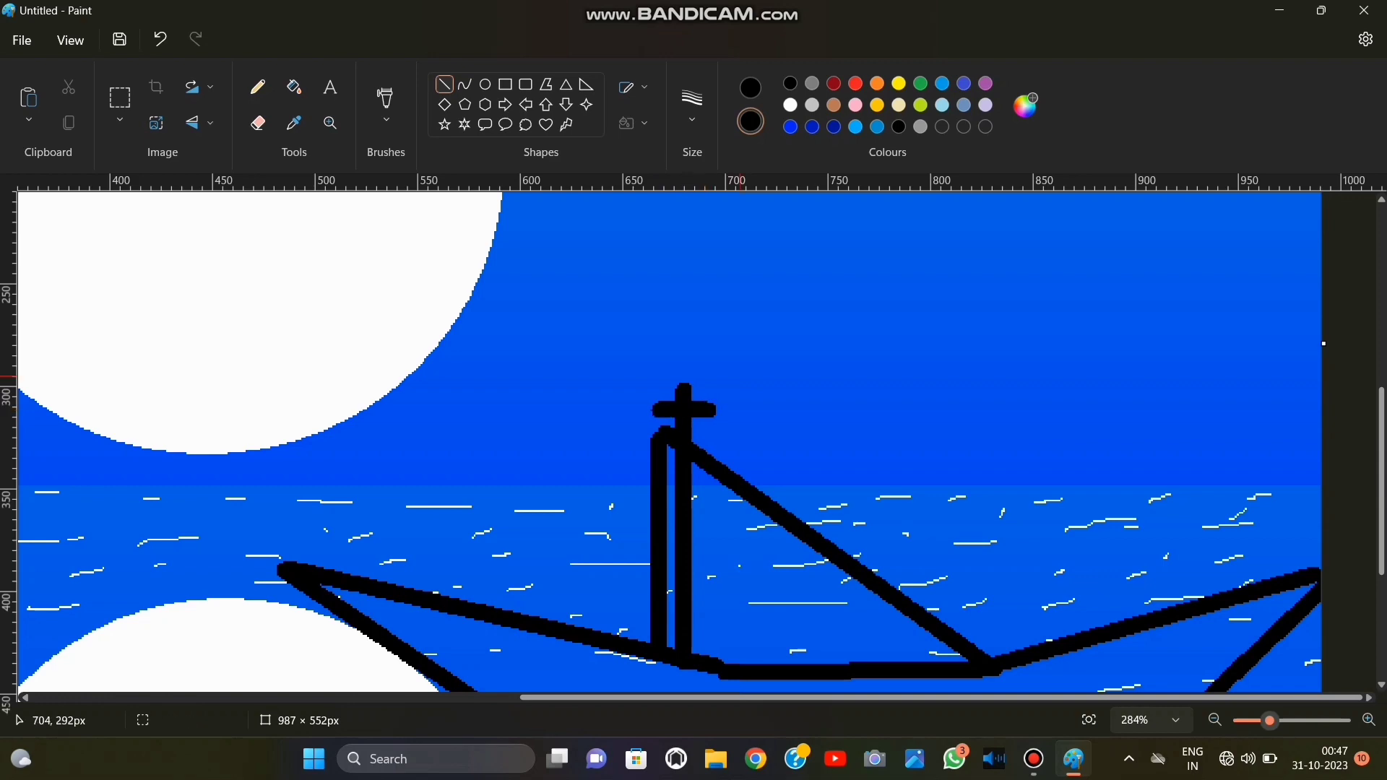
Draw a slanted black oar across the left part of the hull, ending in an open triangular blade over the moon's reflection.
{"action": "scroll", "coordinate": [738, 456], "scroll_direction": "down", "scroll_amount": 3}
{"action": "mouse_move", "coordinate": [582, 353]}
{"action": "left_mouse_down"}
{"action": "mouse_move", "coordinate": [448, 583]}
{"action": "mouse_move", "coordinate": [466, 613]}
{"action": "left_mouse_up"}
{"action": "scroll", "coordinate": [366, 499], "scroll_direction": "down", "scroll_amount": 2}
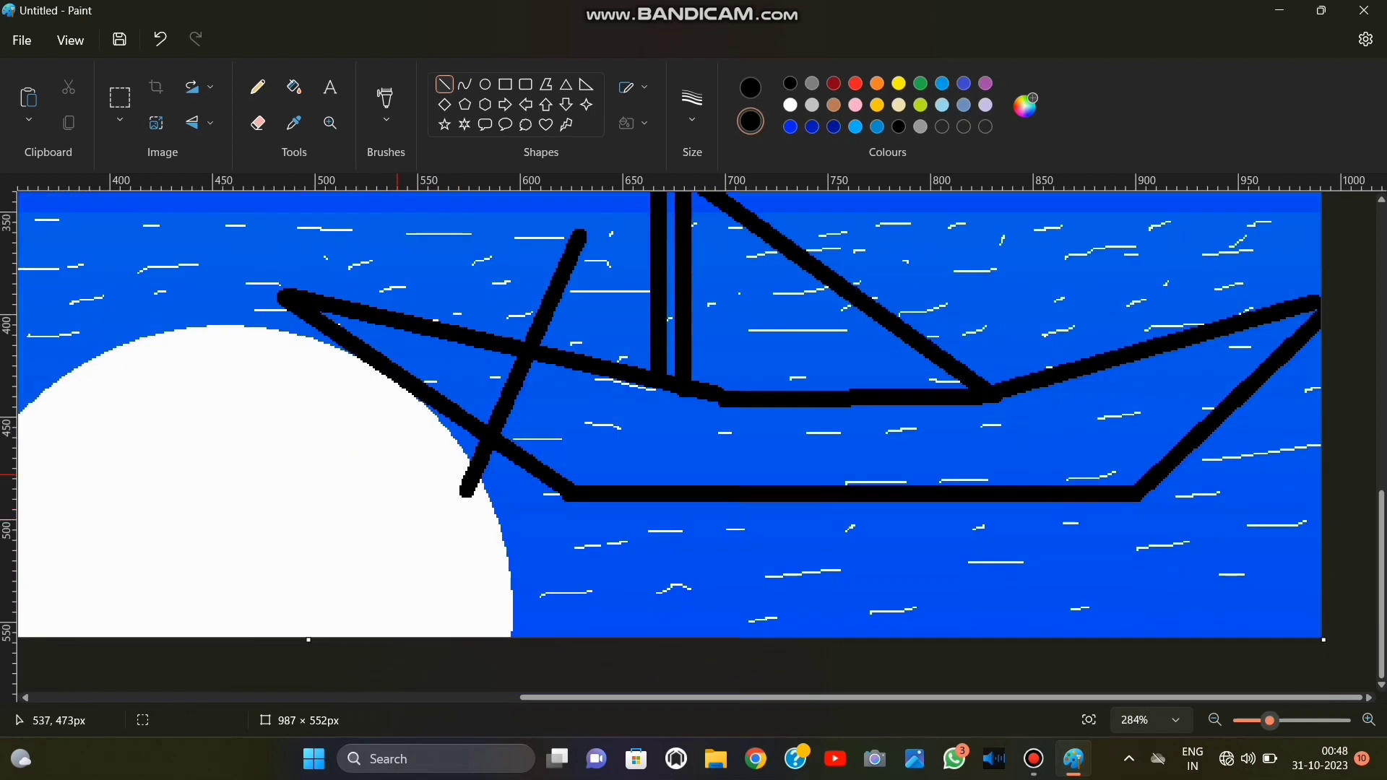
{"action": "mouse_move", "coordinate": [464, 480]}
{"action": "left_mouse_down"}
{"action": "mouse_move", "coordinate": [340, 604]}
{"action": "mouse_move", "coordinate": [478, 516]}
{"action": "mouse_move", "coordinate": [480, 621]}
{"action": "mouse_move", "coordinate": [428, 632]}
{"action": "left_mouse_up"}
{"action": "left_click", "coordinate": [280, 539]}
{"action": "key", "text": "ctrl+z"}
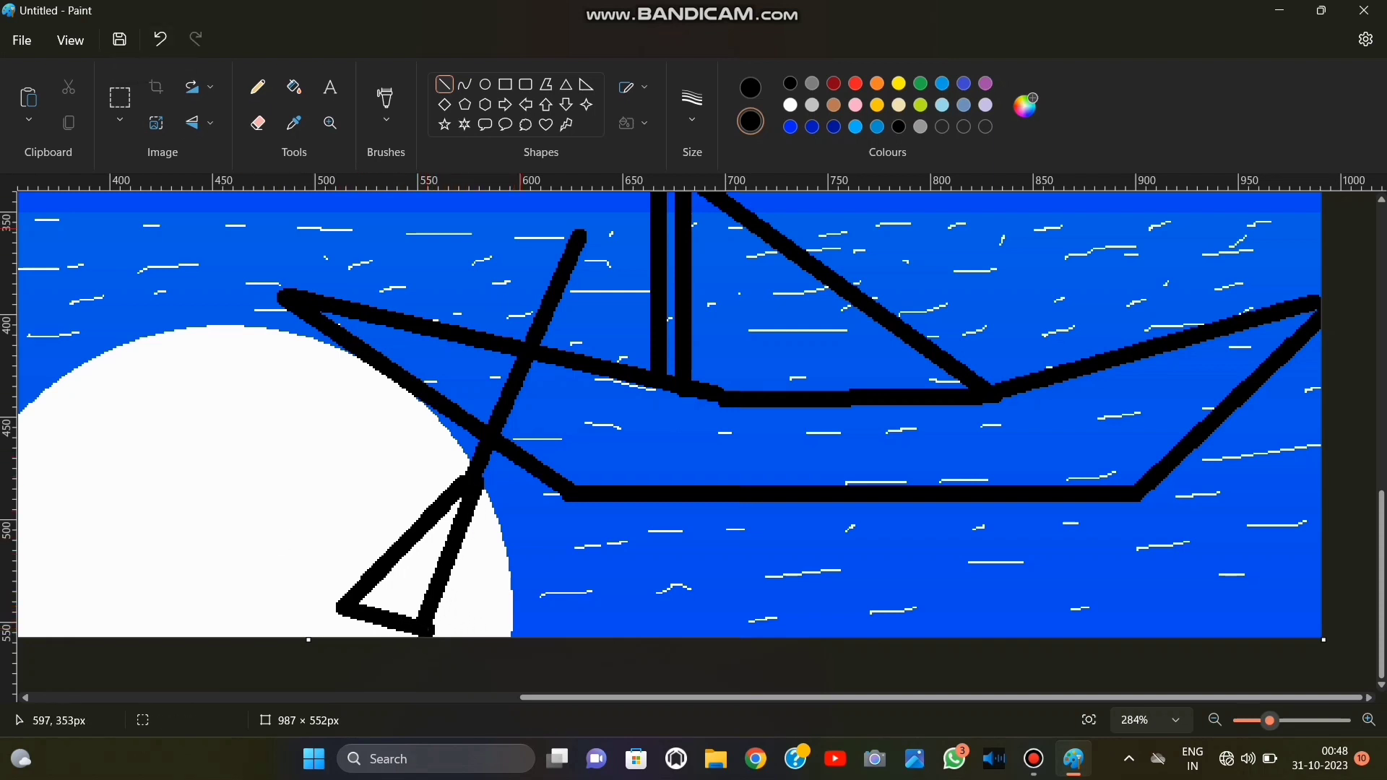
Try a black fill inside the sail, undo it, and set the primary fill colour to gold.
{"action": "scroll", "coordinate": [520, 230], "scroll_direction": "up", "scroll_amount": 2}
{"action": "left_click", "coordinate": [294, 86]}
{"action": "left_click", "coordinate": [877, 105]}
{"action": "left_click", "coordinate": [726, 442]}
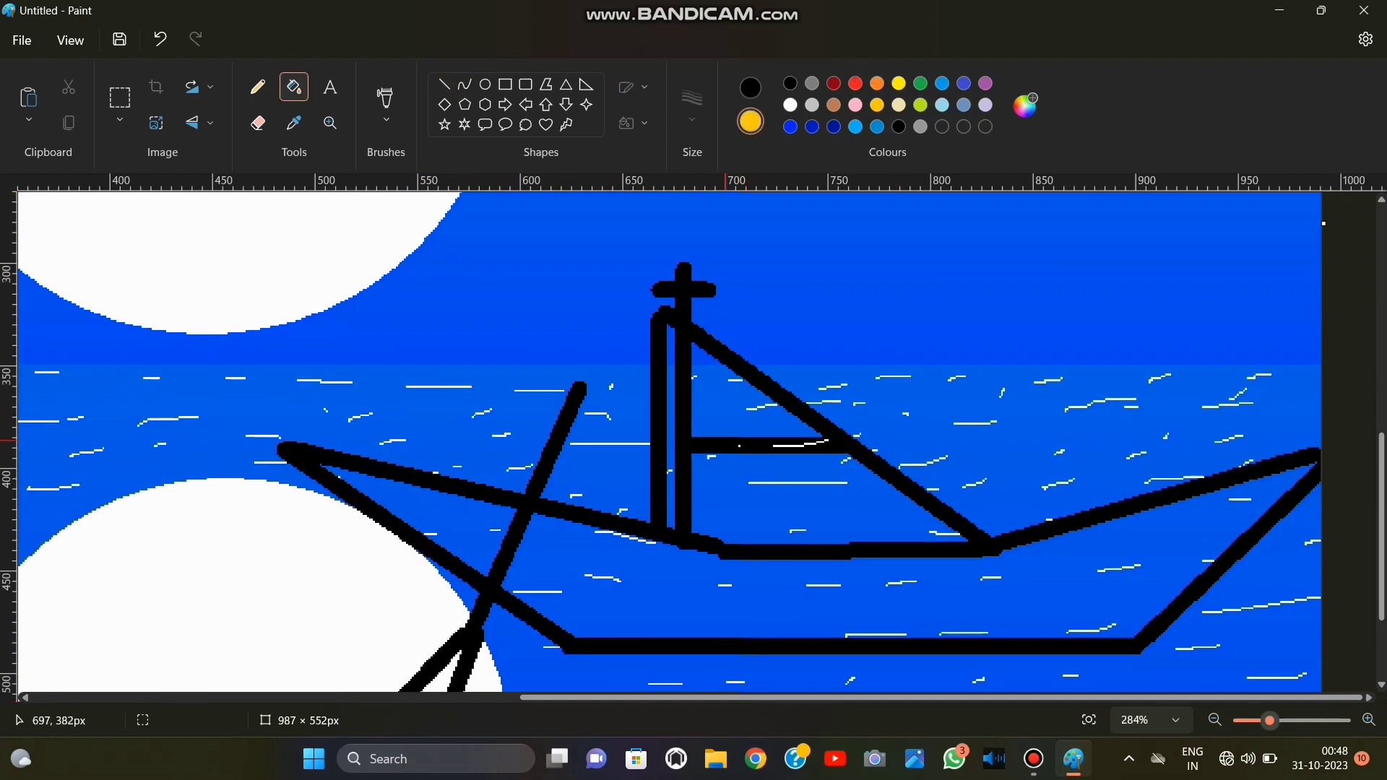
{"action": "key", "text": "ctrl+z"}
{"action": "left_click", "coordinate": [751, 87]}
{"action": "left_click", "coordinate": [855, 105]}
{"action": "left_click", "coordinate": [877, 104]}
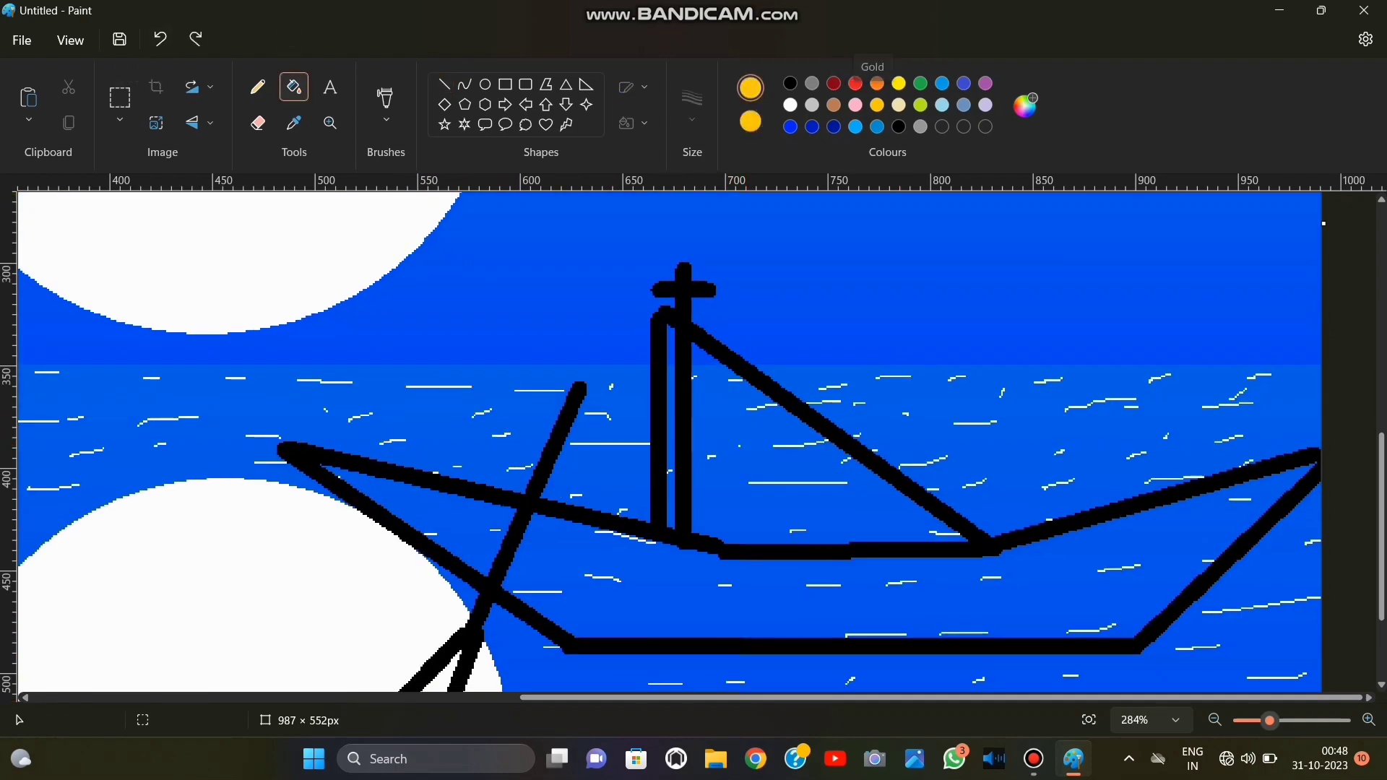
Fill the sail's broad background bands with gold from near its foot up to its peak.
{"action": "left_click", "coordinate": [812, 501]}
{"action": "left_click", "coordinate": [803, 484]}
{"action": "left_click", "coordinate": [794, 463]}
{"action": "left_click", "coordinate": [786, 444]}
{"action": "left_click", "coordinate": [771, 411]}
{"action": "left_click", "coordinate": [764, 426]}
{"action": "left_click", "coordinate": [740, 388]}
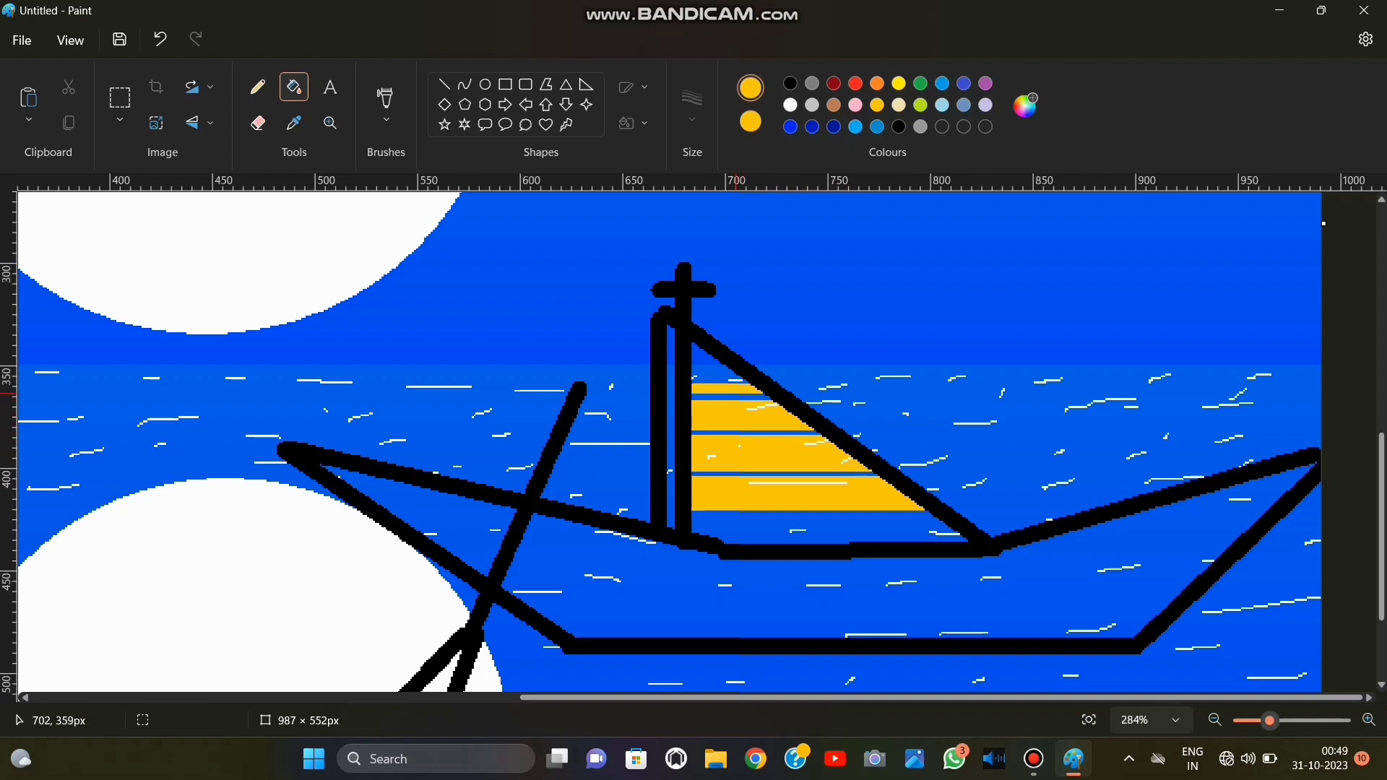
{"action": "left_click", "coordinate": [716, 370]}
{"action": "left_click", "coordinate": [688, 346]}
Fill the sail's bottom area and the remaining thin blue bands between the gold areas with gold.
{"action": "left_click", "coordinate": [160, 39]}
{"action": "left_click", "coordinate": [802, 536]}
{"action": "left_click", "coordinate": [798, 513]}
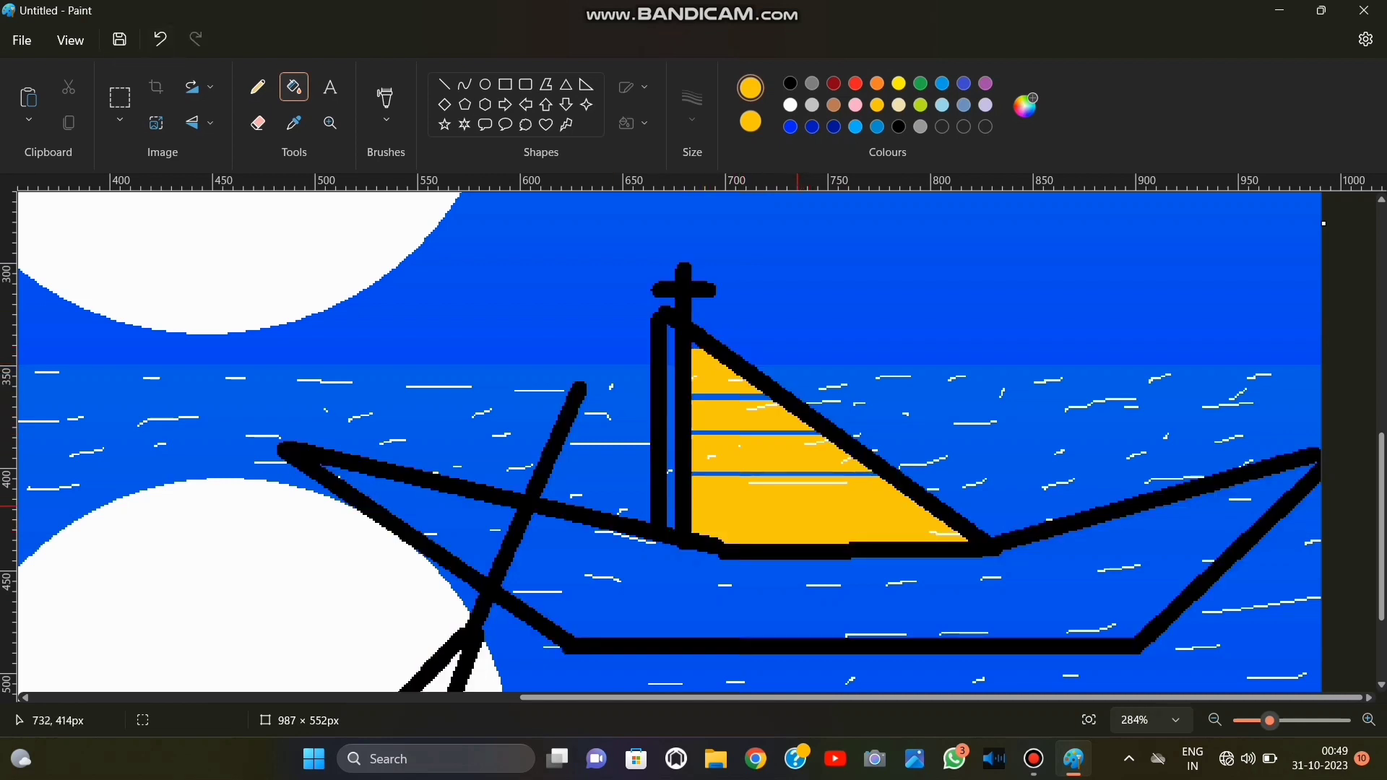
{"action": "left_click", "coordinate": [752, 474]}
{"action": "left_click", "coordinate": [746, 434]}
{"action": "left_click", "coordinate": [709, 396]}
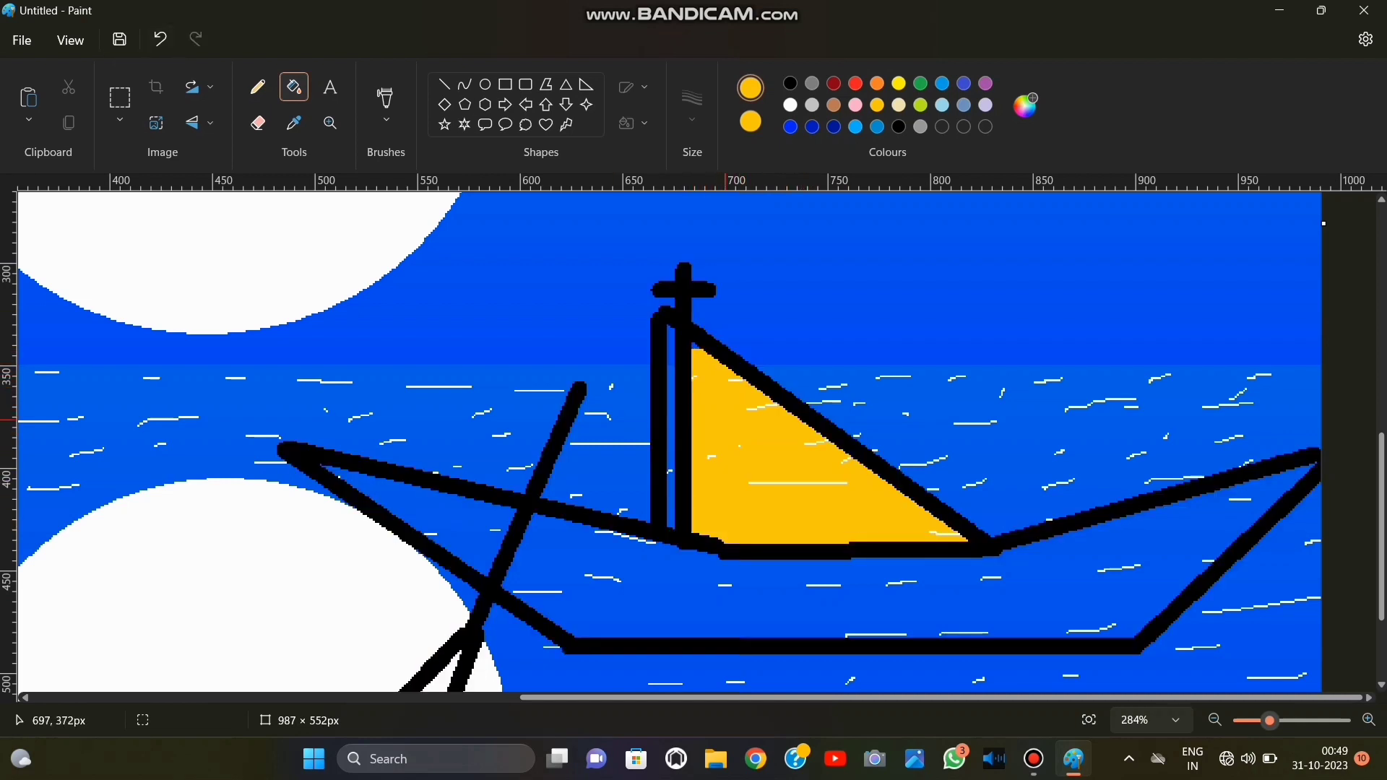
Touch up the sail's edges and cover its leftover white ripple marks with gold pencil strokes, undoing the stray ones.
{"action": "left_click", "coordinate": [258, 87]}
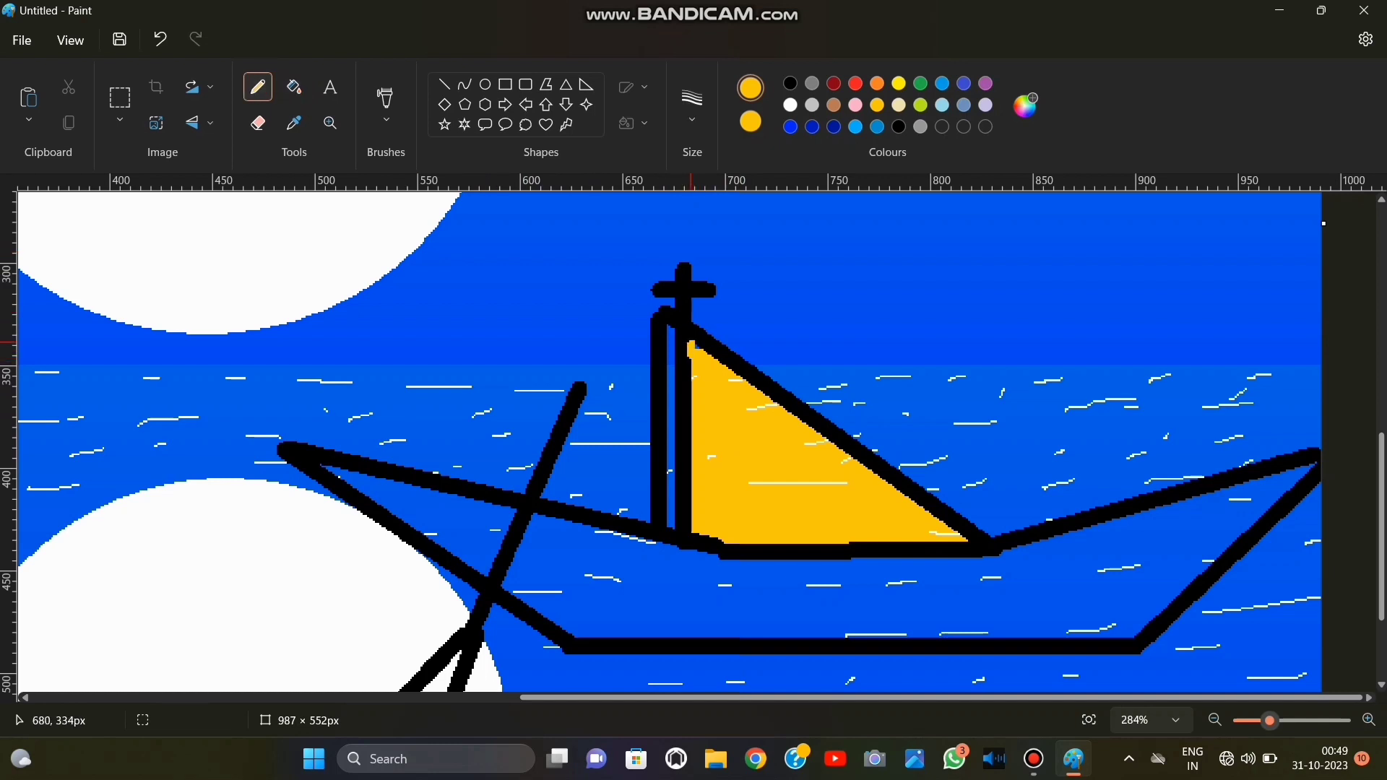
{"action": "scroll", "coordinate": [802, 509], "scroll_direction": "down", "scroll_amount": 1}
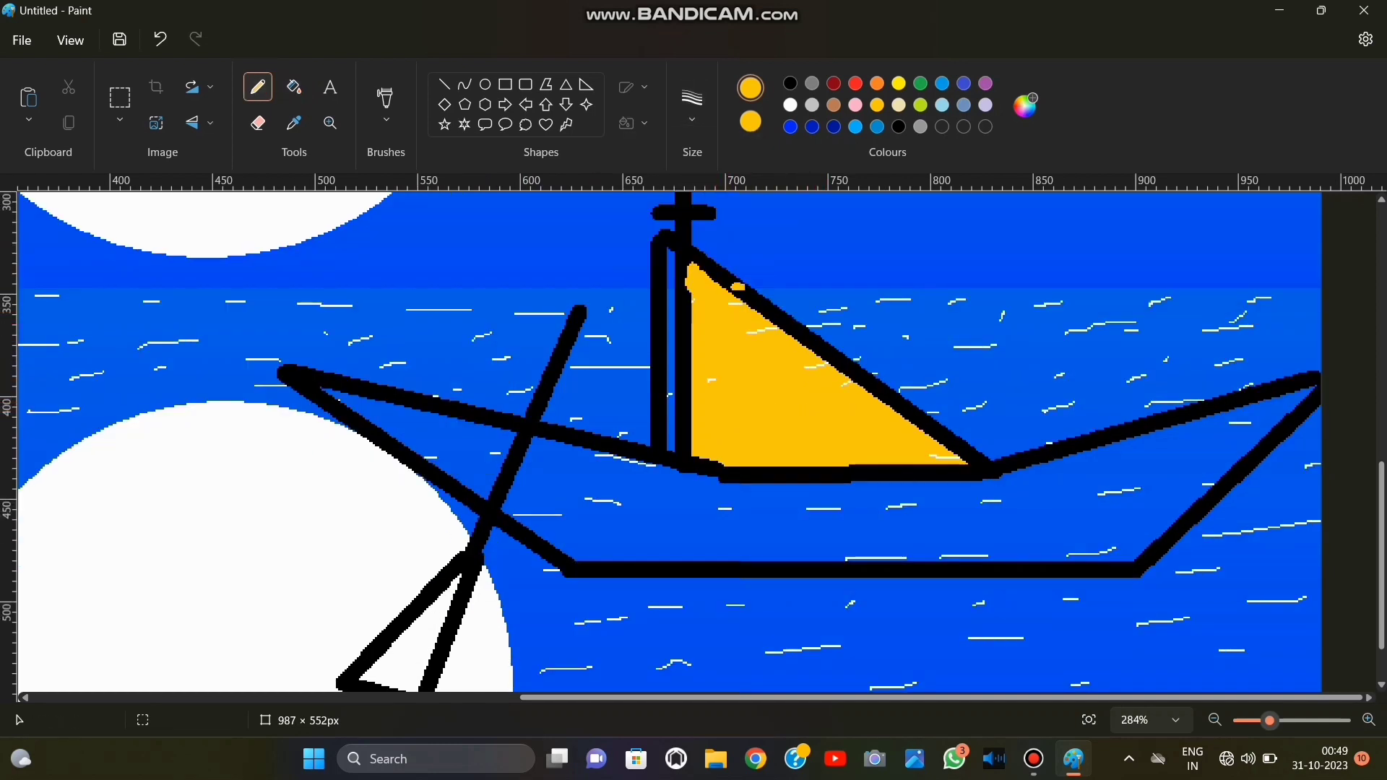
{"action": "left_click", "coordinate": [160, 39]}
{"action": "mouse_move", "coordinate": [761, 335]}
{"action": "left_mouse_down"}
{"action": "mouse_move", "coordinate": [735, 302]}
{"action": "mouse_move", "coordinate": [787, 322]}
{"action": "left_mouse_up"}
{"action": "left_click", "coordinate": [159, 39]}
{"action": "mouse_move", "coordinate": [713, 446]}
{"action": "left_mouse_down"}
{"action": "mouse_move", "coordinate": [761, 354]}
{"action": "mouse_move", "coordinate": [748, 311]}
{"action": "left_mouse_up"}
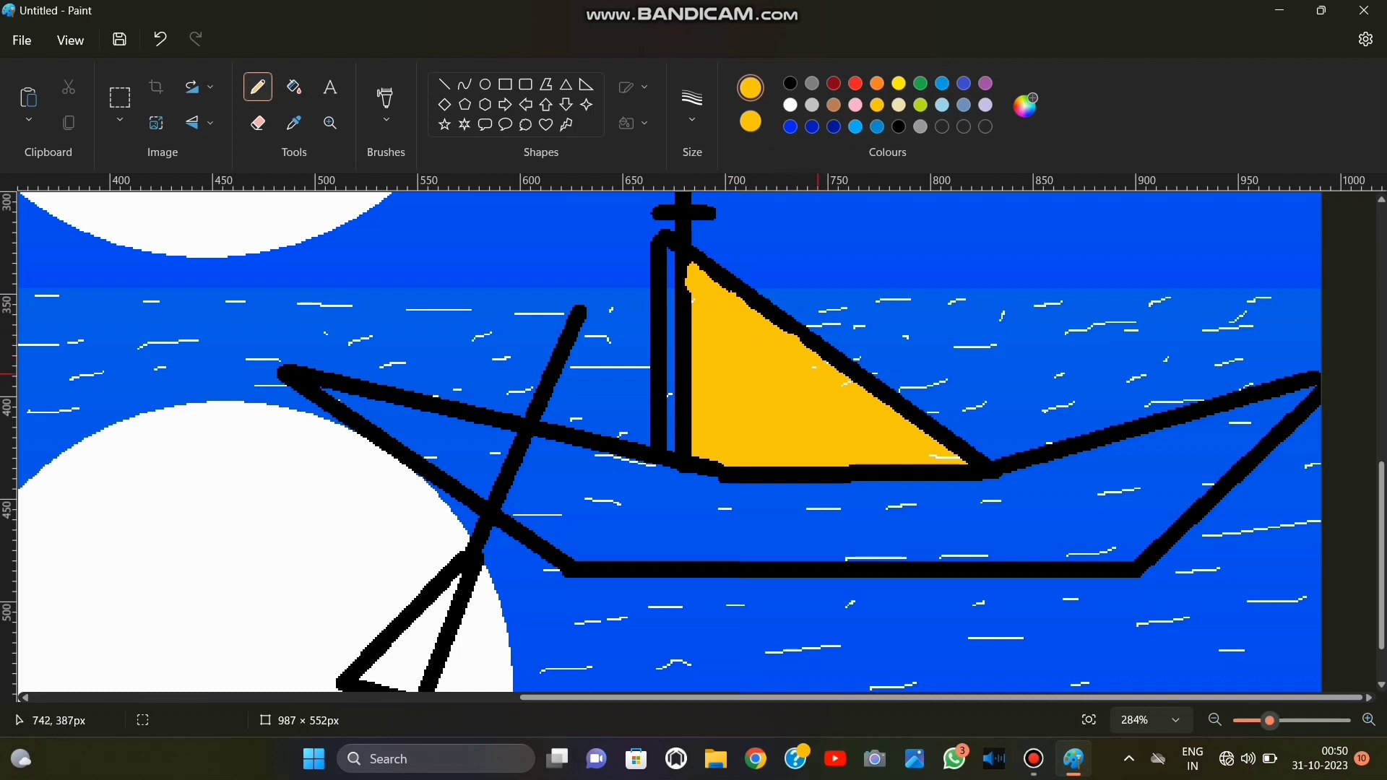
{"action": "mouse_move", "coordinate": [888, 431]}
{"action": "left_mouse_down"}
{"action": "mouse_move", "coordinate": [952, 466]}
{"action": "mouse_move", "coordinate": [887, 466]}
{"action": "left_mouse_up"}
Set both colours to black and scribble thick pencil strokes across the middle of the hull below the sail.
{"action": "left_click", "coordinate": [790, 83]}
{"action": "right_click", "coordinate": [791, 83]}
{"action": "mouse_move", "coordinate": [822, 512]}
{"action": "left_mouse_down"}
{"action": "mouse_move", "coordinate": [889, 516]}
{"action": "mouse_move", "coordinate": [763, 511]}
{"action": "left_mouse_up"}
{"action": "mouse_move", "coordinate": [939, 494]}
{"action": "left_mouse_down"}
{"action": "mouse_move", "coordinate": [1048, 524]}
{"action": "mouse_move", "coordinate": [892, 505]}
{"action": "mouse_move", "coordinate": [925, 476]}
{"action": "mouse_move", "coordinate": [944, 485]}
{"action": "mouse_move", "coordinate": [946, 537]}
{"action": "mouse_move", "coordinate": [786, 539]}
{"action": "left_mouse_up"}
Fill the blue bands in the hull's middle and lower part with black.
{"action": "left_click", "coordinate": [294, 87]}
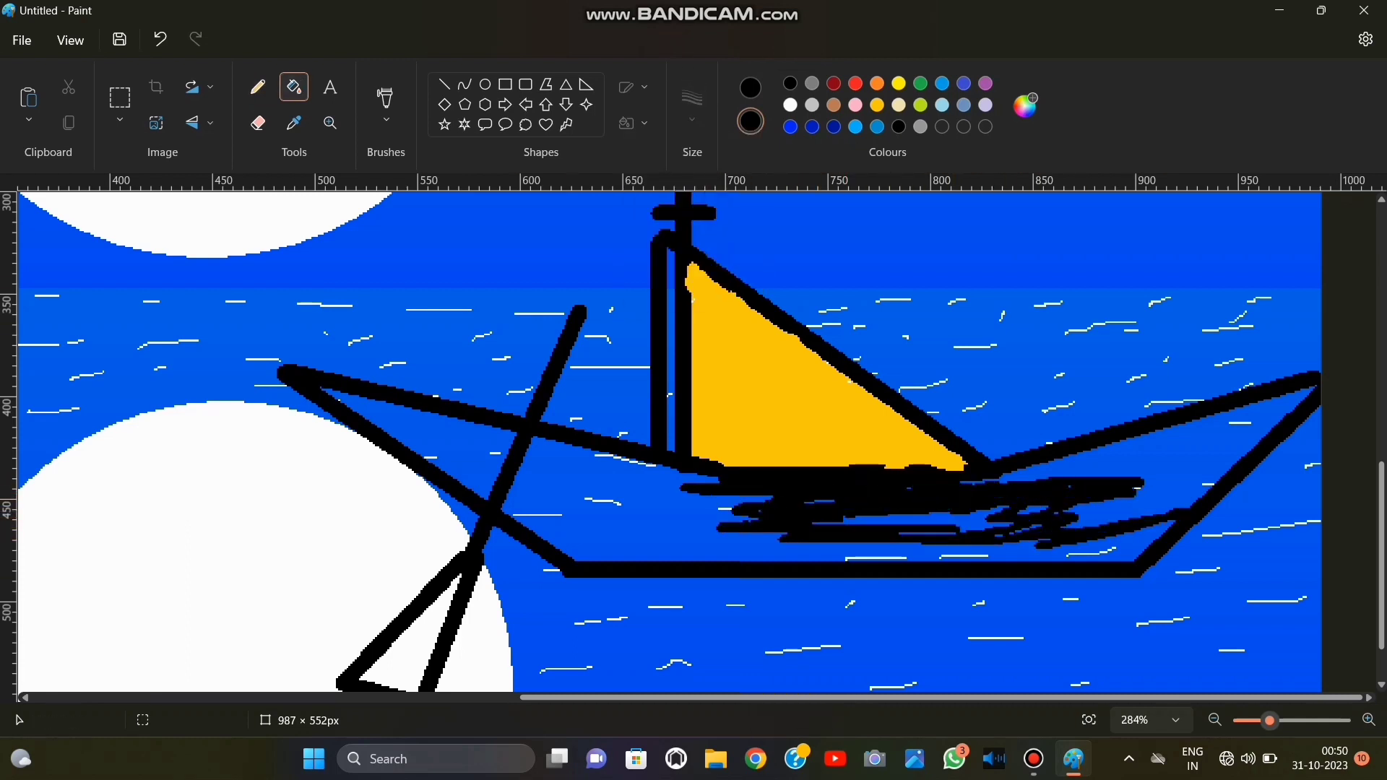
{"action": "left_click", "coordinate": [573, 494]}
{"action": "left_click", "coordinate": [574, 461]}
{"action": "left_click", "coordinate": [574, 483]}
{"action": "left_click", "coordinate": [642, 536]}
{"action": "left_click", "coordinate": [650, 517]}
{"action": "left_click", "coordinate": [729, 553]}
{"action": "left_click", "coordinate": [904, 526]}
{"action": "left_click", "coordinate": [1097, 479]}
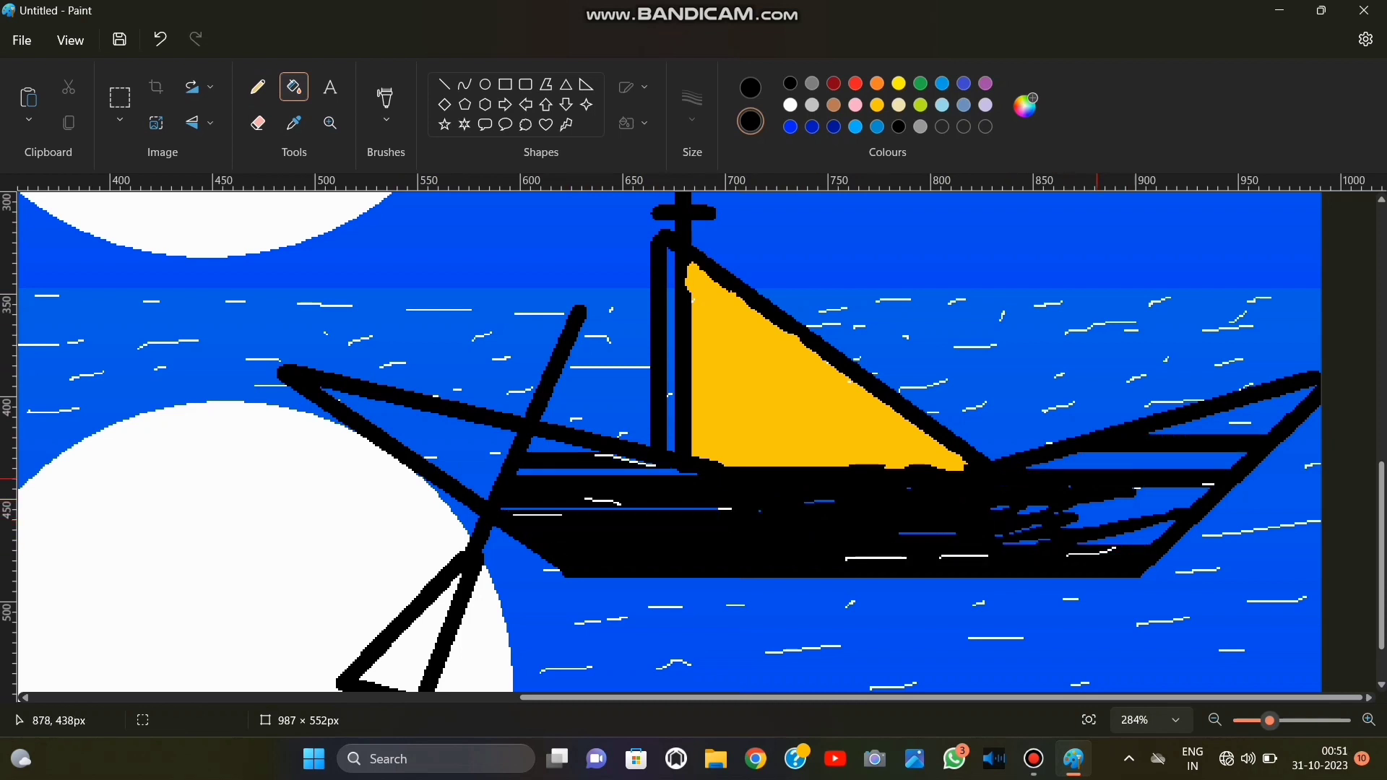
Fill the remaining blue bands in the right end of the hull with black, up to its tip.
{"action": "left_click", "coordinate": [1178, 461]}
{"action": "left_click", "coordinate": [1252, 420]}
{"action": "left_click", "coordinate": [1283, 406]}
{"action": "left_click", "coordinate": [1300, 396]}
{"action": "left_click", "coordinate": [1163, 498]}
{"action": "left_click", "coordinate": [1120, 517]}
{"action": "left_click", "coordinate": [1123, 537]}
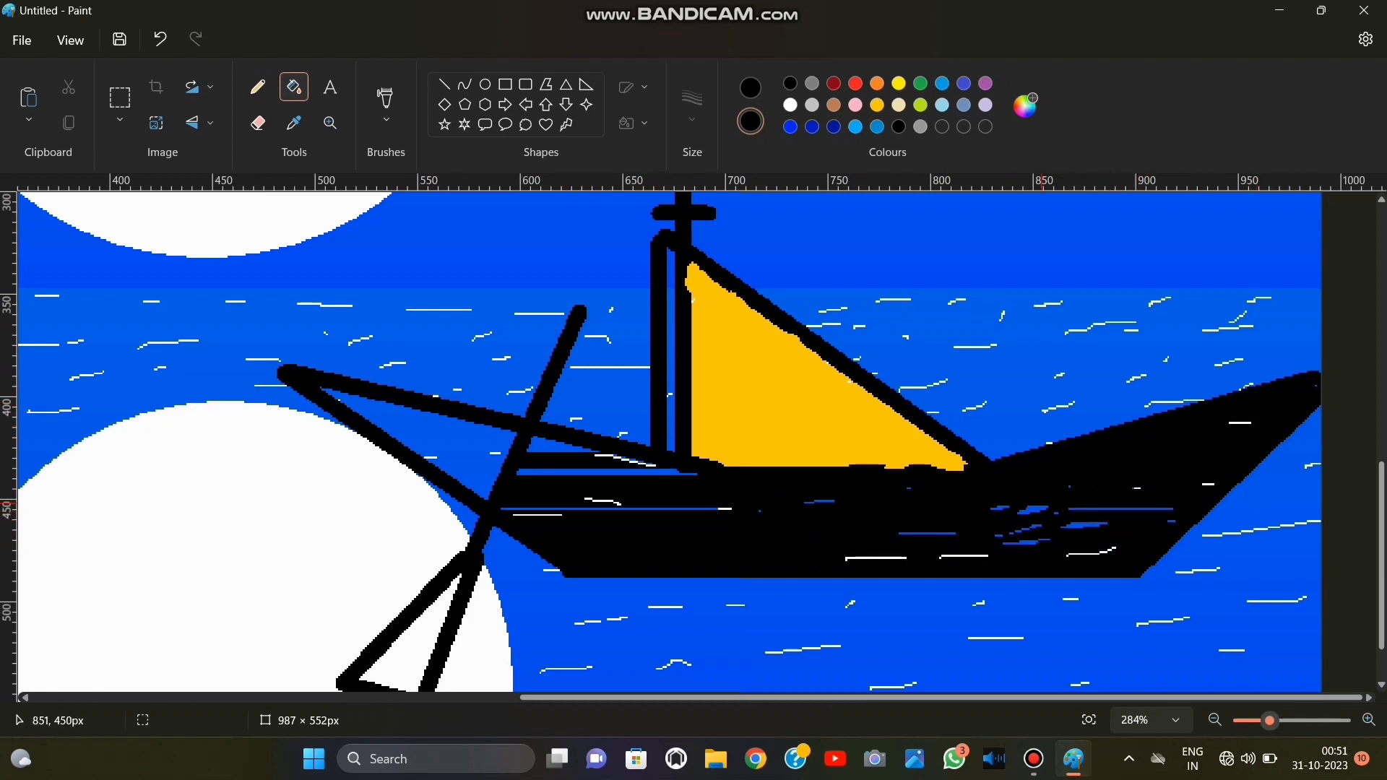
Fill the blue areas in the left end of the hull and around the oar's crossing with black.
{"action": "left_click", "coordinate": [433, 434]}
{"action": "left_click", "coordinate": [383, 407]}
{"action": "left_click", "coordinate": [463, 461]}
{"action": "left_click", "coordinate": [473, 485]}
{"action": "left_click", "coordinate": [570, 444]}
{"action": "left_click", "coordinate": [557, 472]}
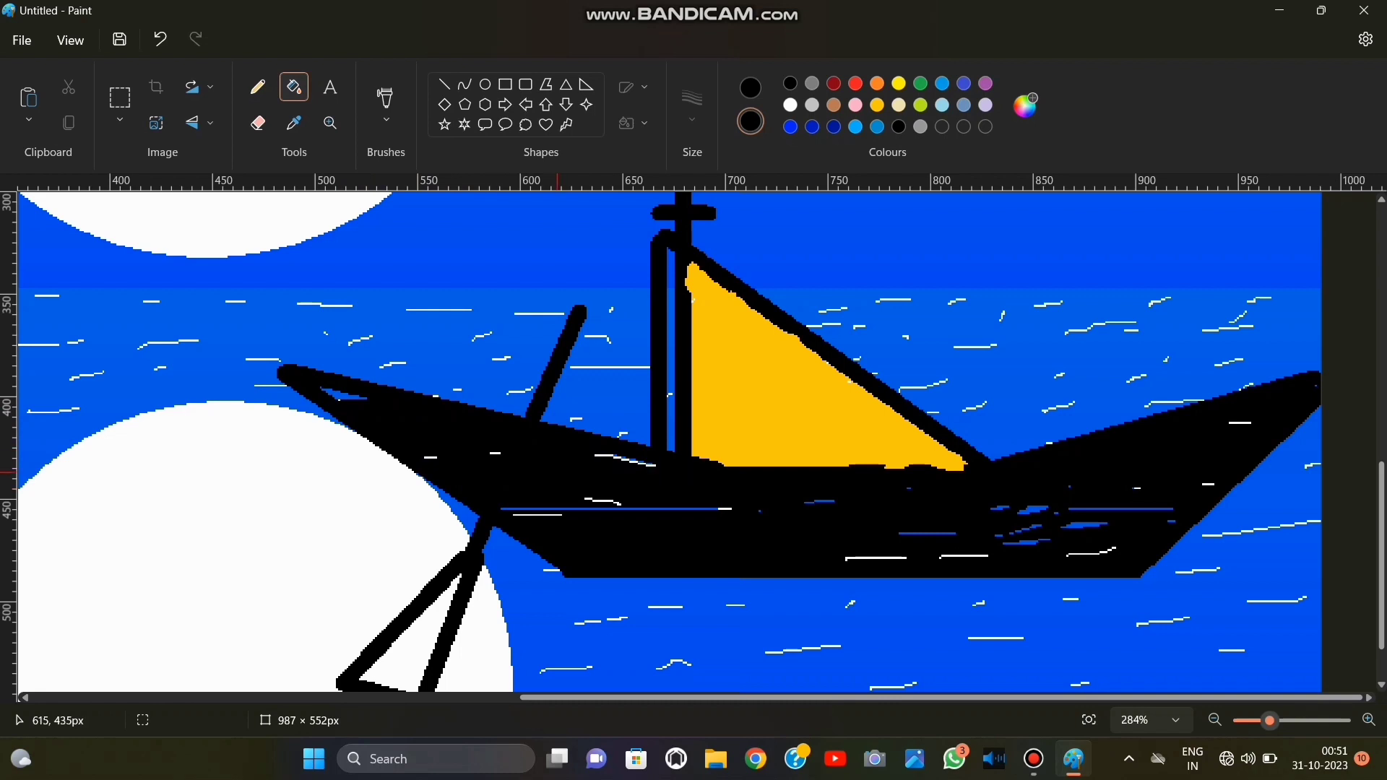
Cover the leftover white and blue marks inside the hull with black pencil strokes.
{"action": "left_click", "coordinate": [258, 87]}
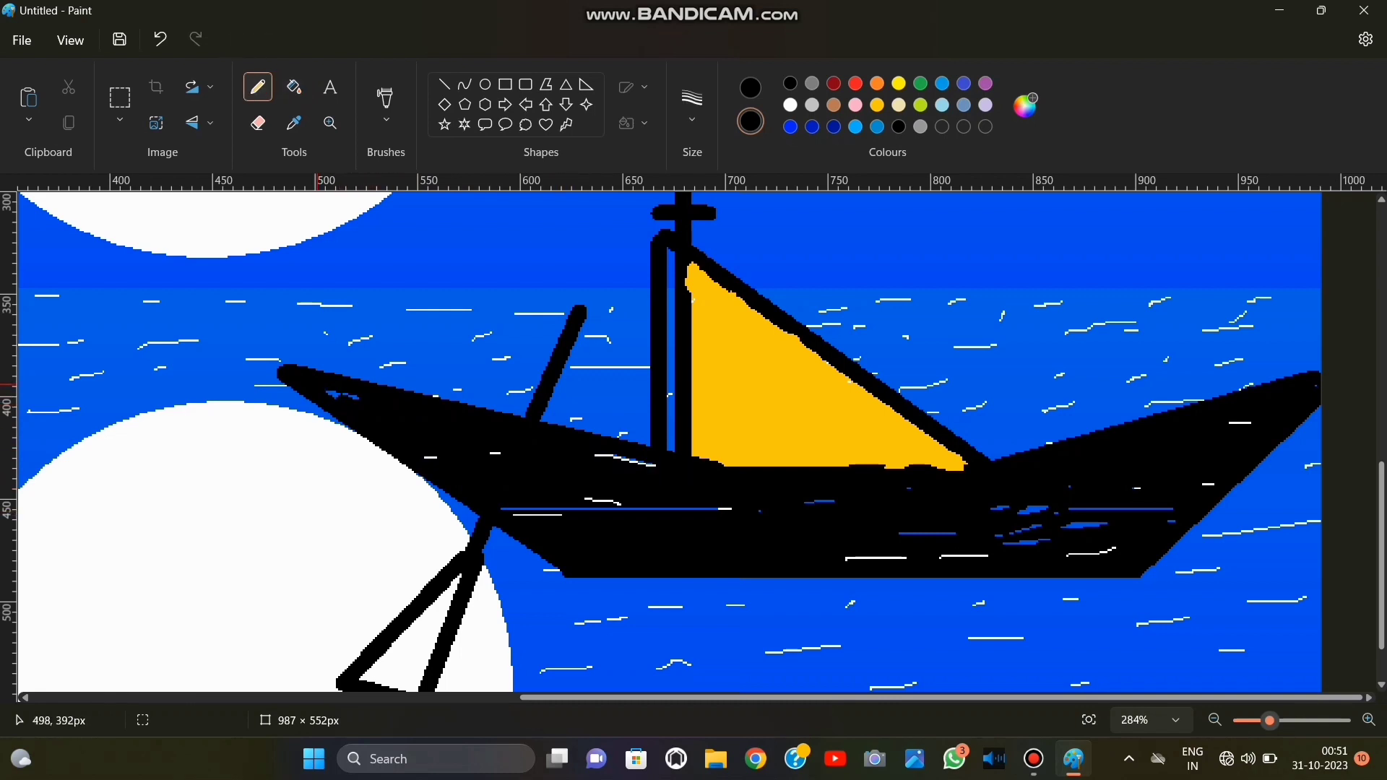
{"action": "left_click_drag", "start_coordinate": [327, 394], "coordinate": [387, 434]}
{"action": "left_click_drag", "start_coordinate": [593, 457], "coordinate": [659, 466]}
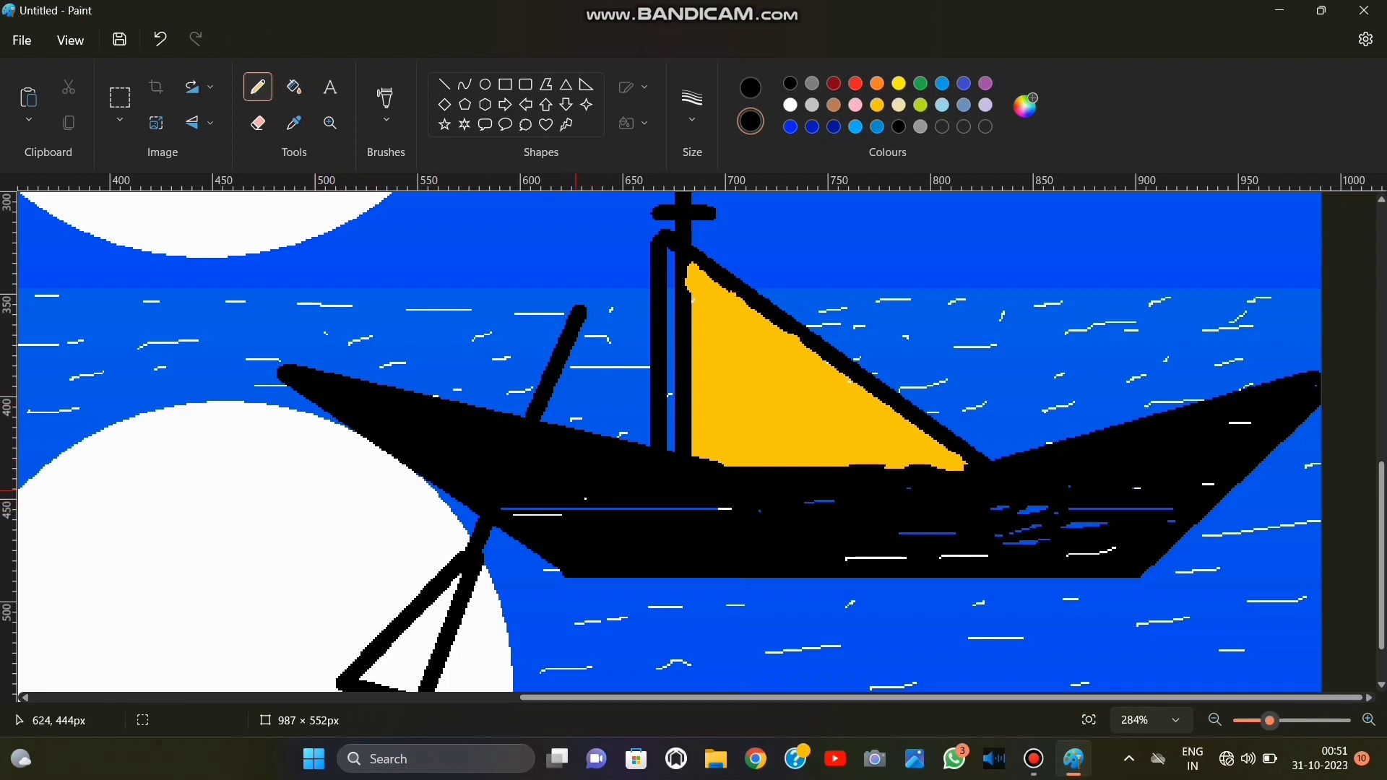
{"action": "mouse_move", "coordinate": [576, 492]}
{"action": "left_mouse_down"}
{"action": "mouse_move", "coordinate": [837, 502]}
{"action": "mouse_move", "coordinate": [977, 540]}
{"action": "left_mouse_up"}
{"action": "mouse_move", "coordinate": [808, 561]}
{"action": "left_mouse_down"}
{"action": "mouse_move", "coordinate": [976, 513]}
{"action": "mouse_move", "coordinate": [1055, 540]}
{"action": "mouse_move", "coordinate": [1168, 475]}
{"action": "left_mouse_up"}
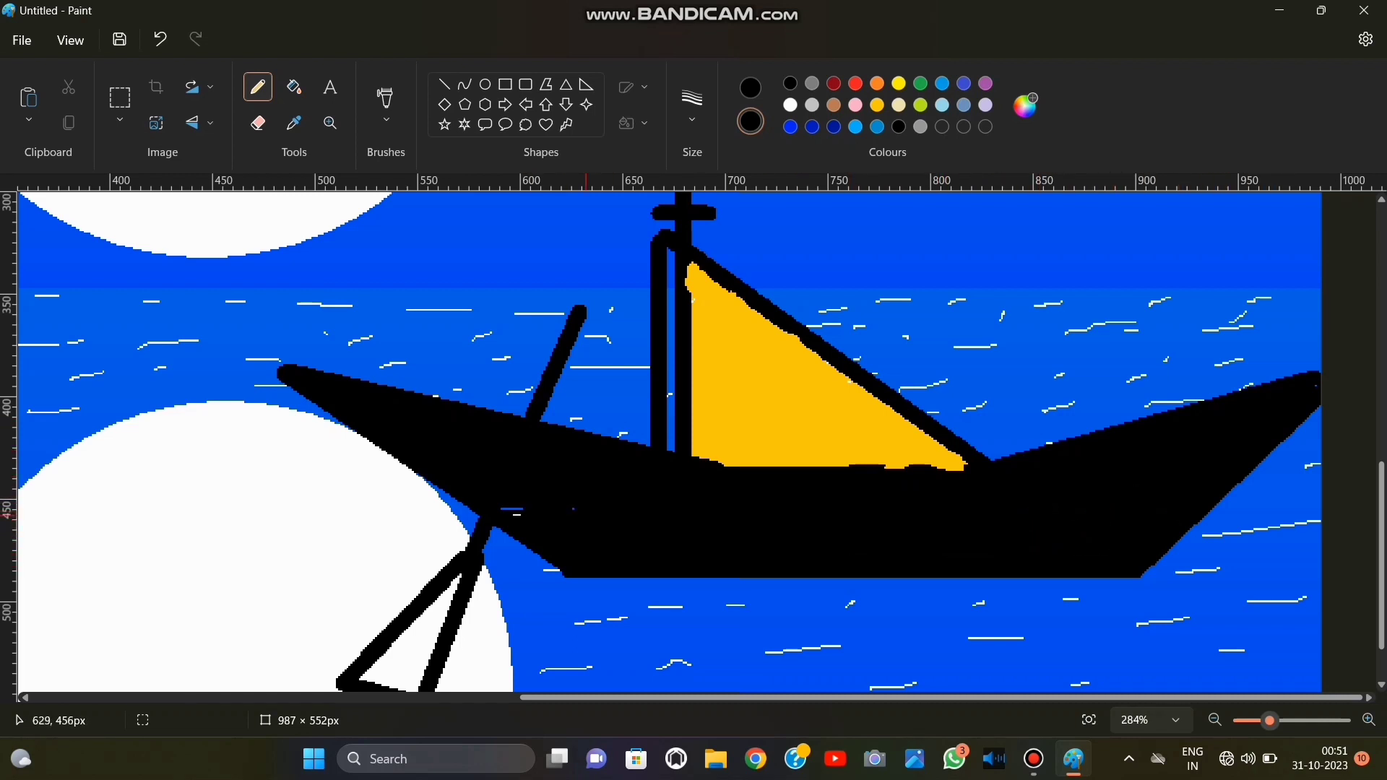
Fill the oar's triangular blade with black.
{"action": "scroll", "coordinate": [802, 521], "scroll_direction": "down", "scroll_amount": 2}
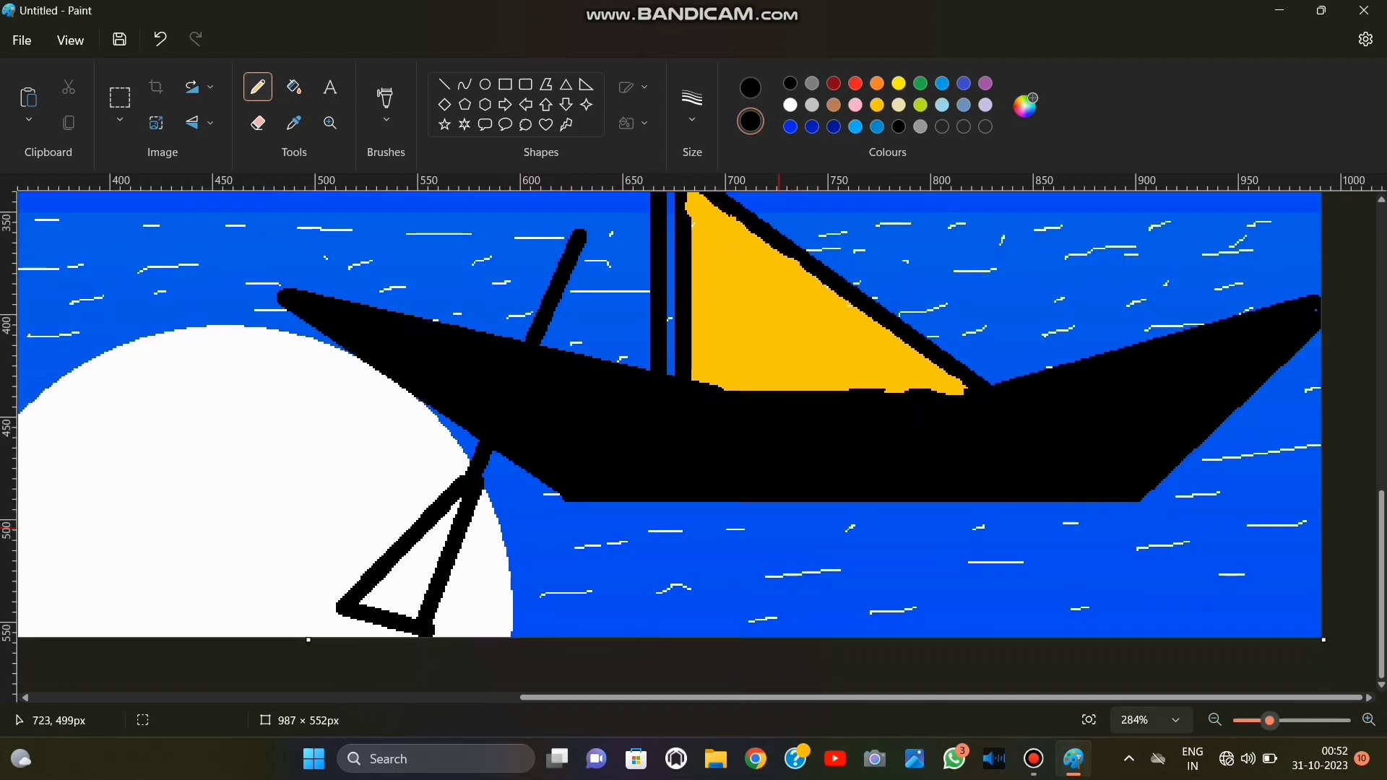
{"action": "left_click", "coordinate": [416, 557]}
{"action": "left_click", "coordinate": [294, 87]}
{"action": "left_click", "coordinate": [420, 566]}
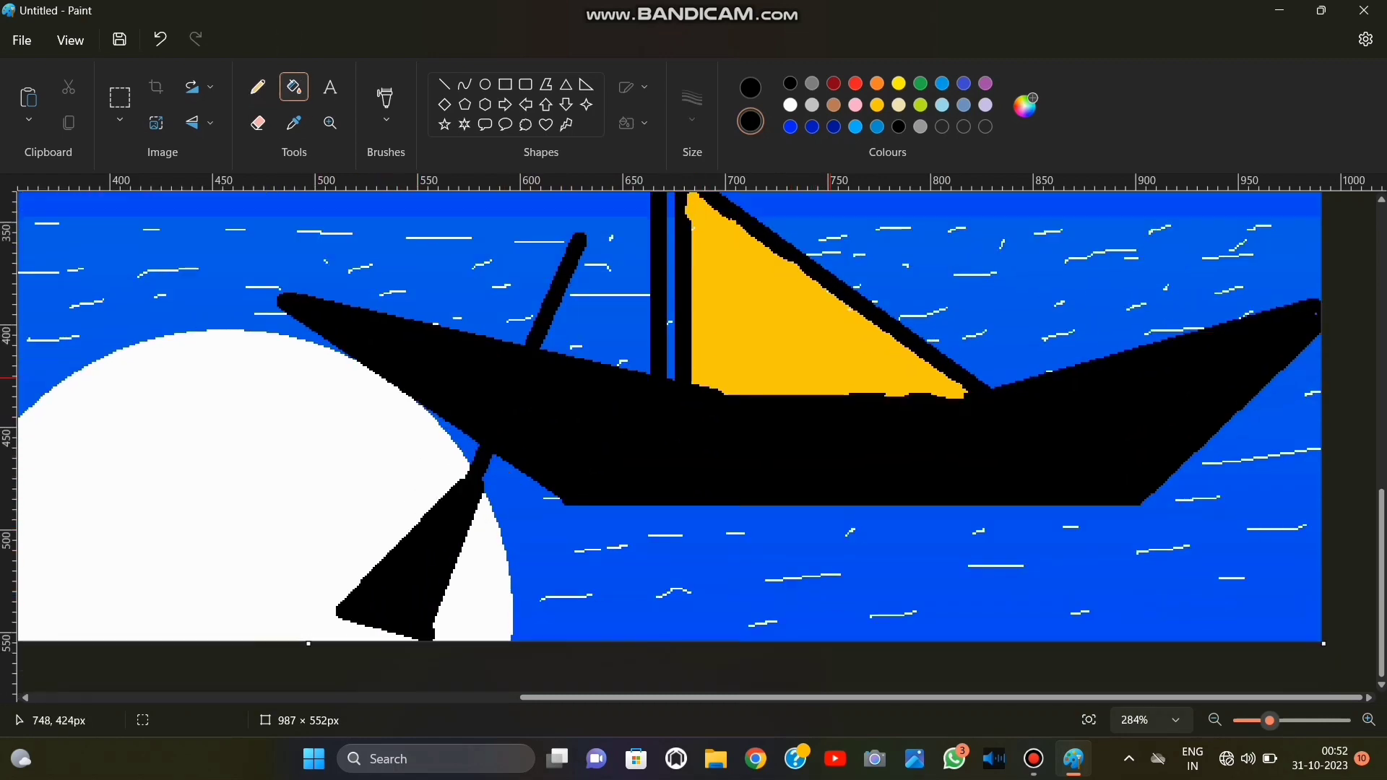
Widen the oar's blade with black pencil strokes along its lower edge and sides, down to the canvas's bottom edge.
{"action": "left_click", "coordinate": [387, 119]}
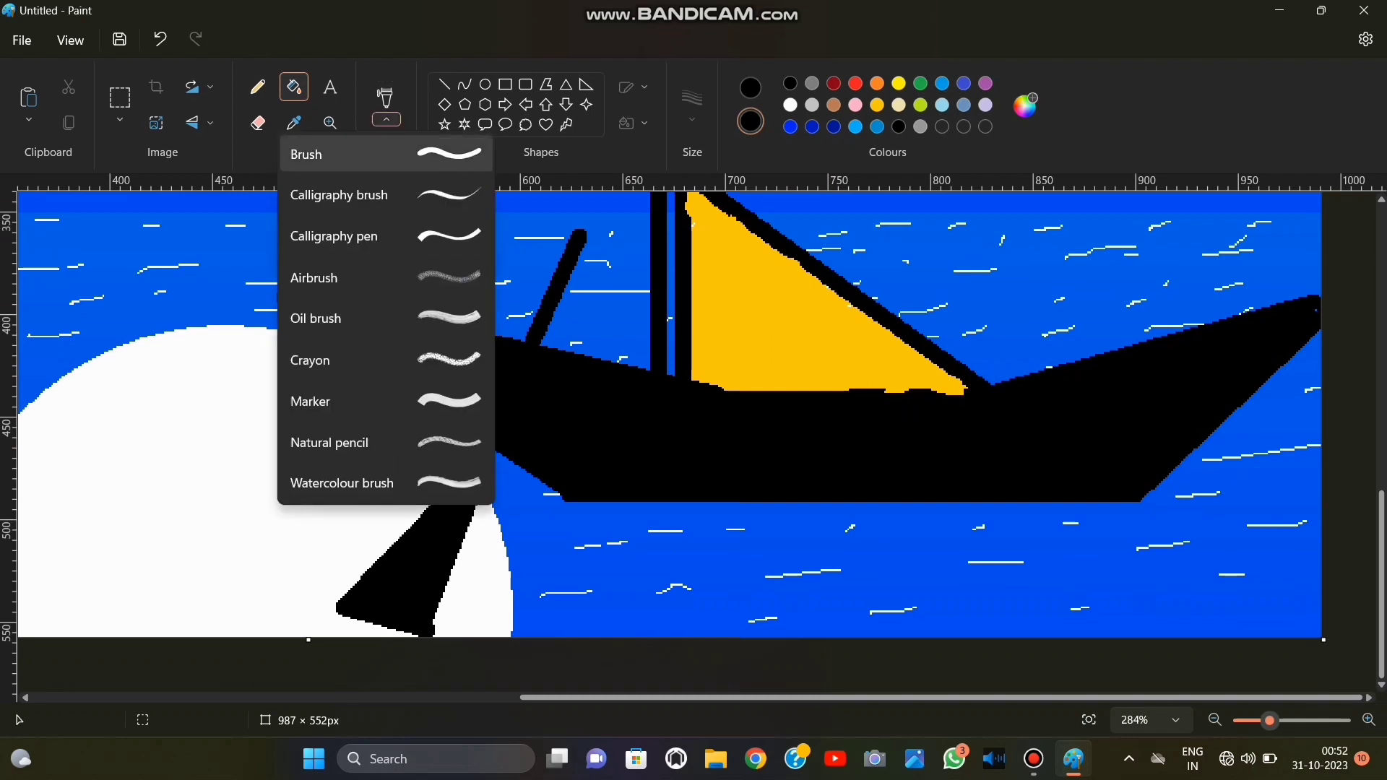
{"action": "left_click", "coordinate": [252, 72]}
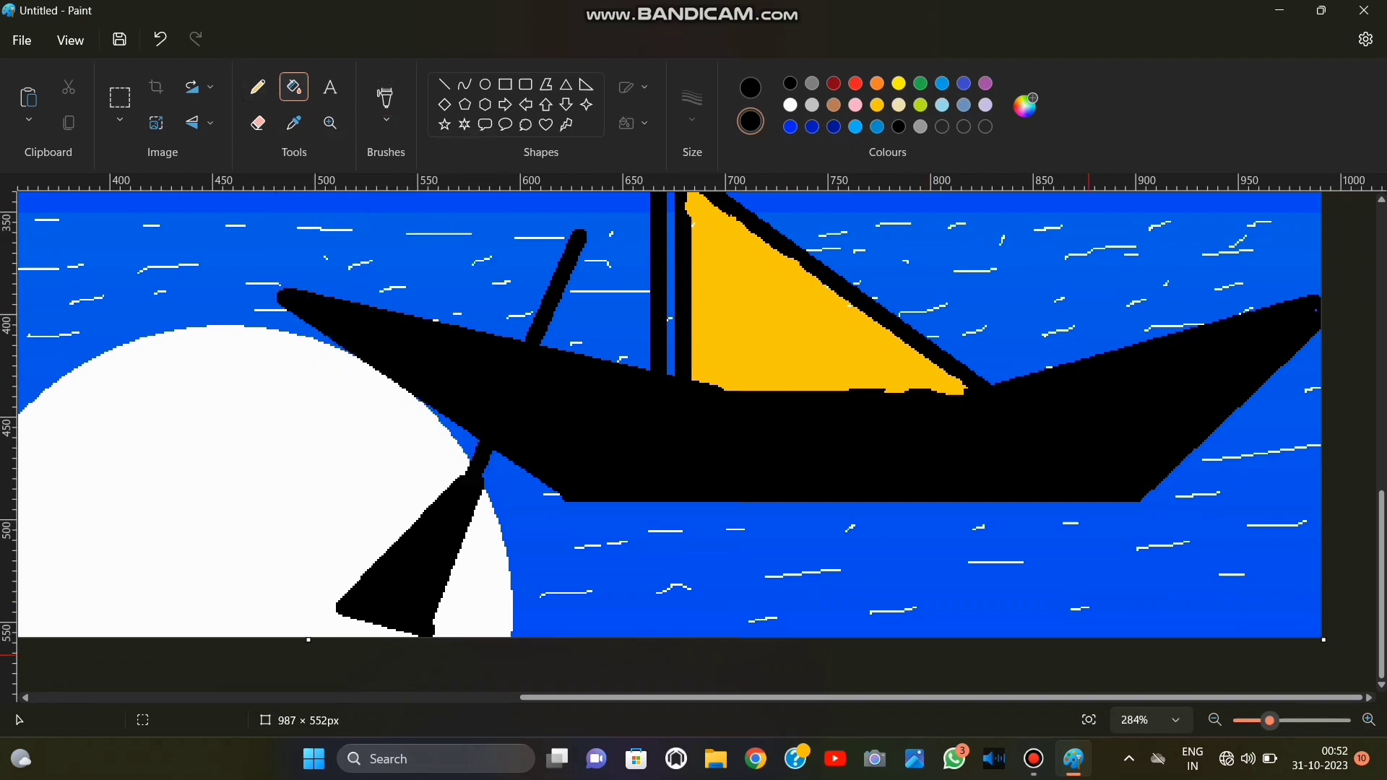
{"action": "scroll", "coordinate": [689, 437], "scroll_direction": "up", "scroll_amount": 2}
{"action": "scroll", "coordinate": [744, 538], "scroll_direction": "down", "scroll_amount": 2}
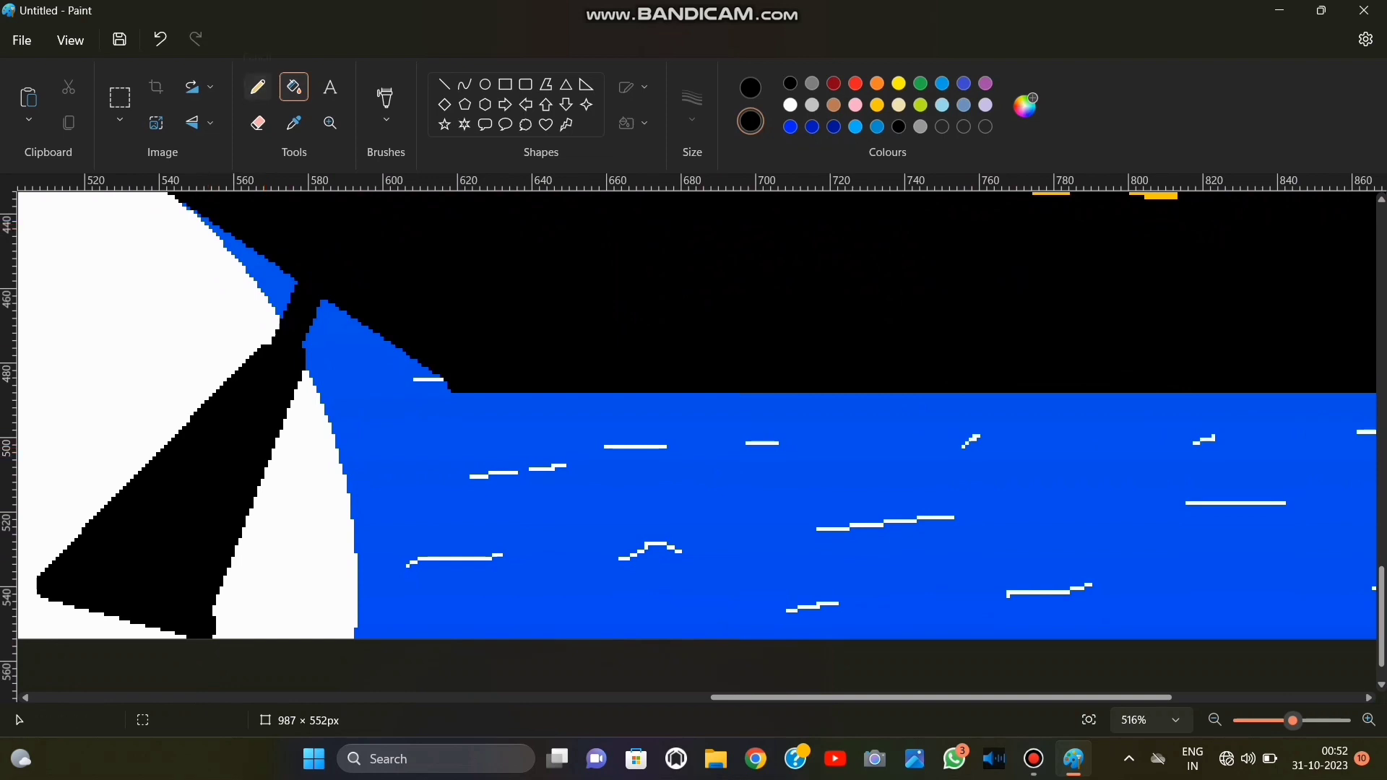
{"action": "left_click", "coordinate": [257, 88]}
{"action": "mouse_move", "coordinate": [85, 533]}
{"action": "left_mouse_down"}
{"action": "mouse_move", "coordinate": [63, 590]}
{"action": "mouse_move", "coordinate": [82, 607]}
{"action": "mouse_move", "coordinate": [36, 608]}
{"action": "mouse_move", "coordinate": [89, 586]}
{"action": "mouse_move", "coordinate": [155, 611]}
{"action": "mouse_move", "coordinate": [185, 647]}
{"action": "mouse_move", "coordinate": [228, 638]}
{"action": "left_mouse_up"}
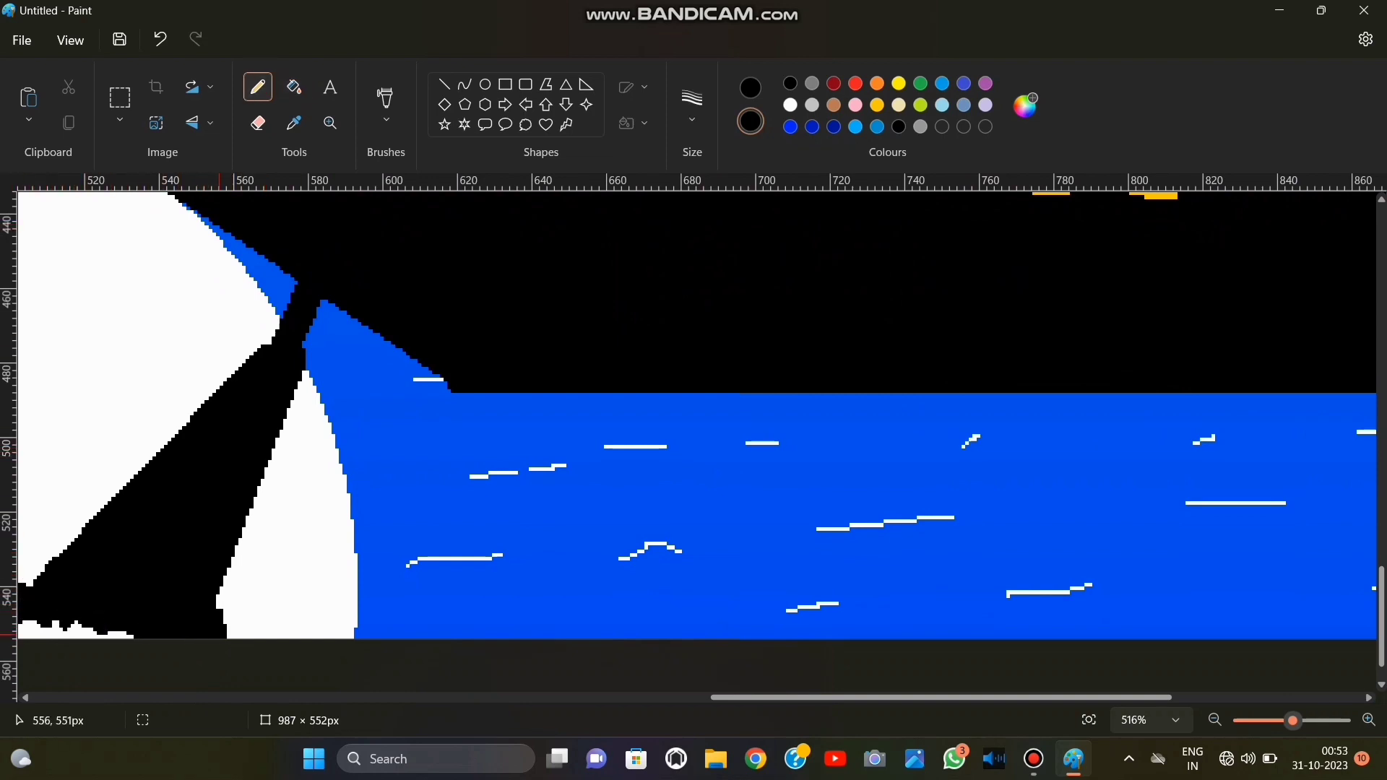
{"action": "mouse_move", "coordinate": [77, 573]}
{"action": "left_mouse_down"}
{"action": "mouse_move", "coordinate": [36, 567]}
{"action": "mouse_move", "coordinate": [96, 538]}
{"action": "left_mouse_up"}
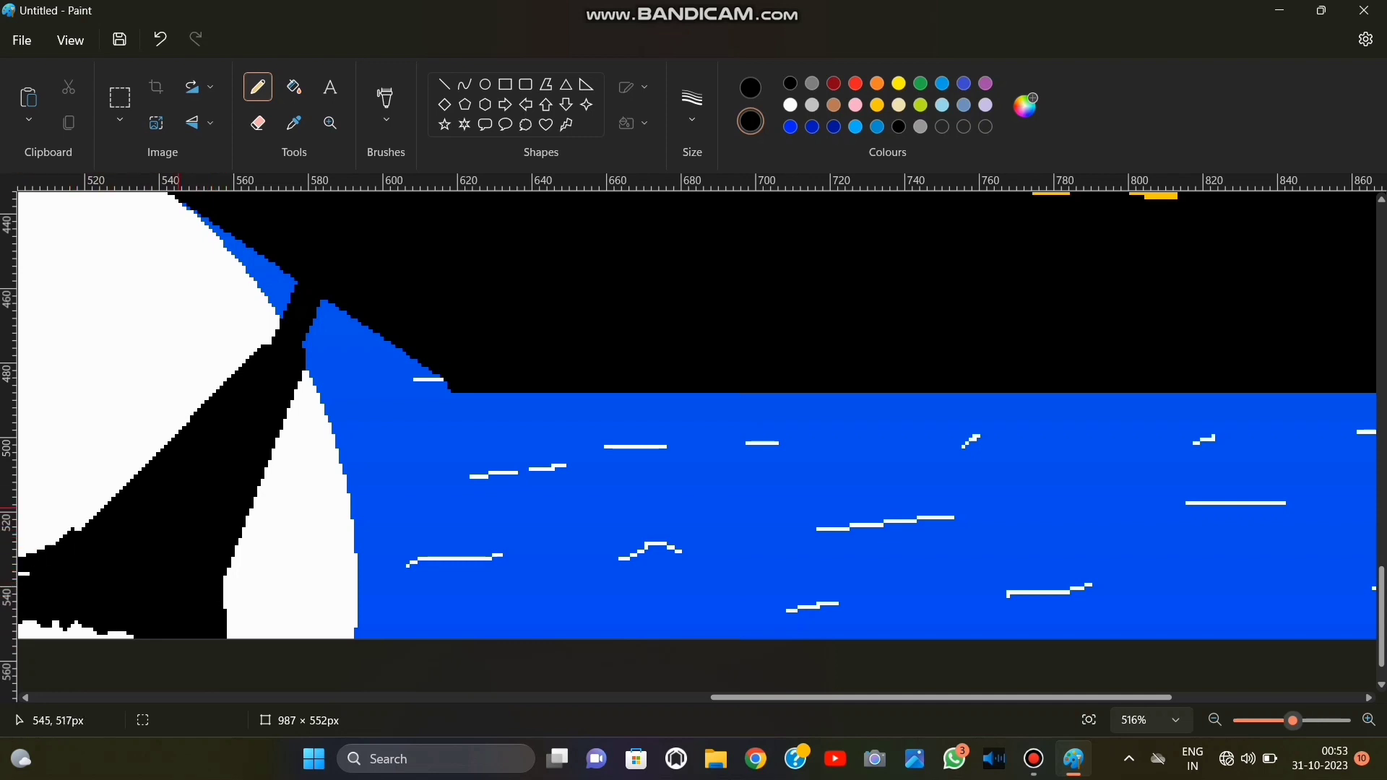
Set both colours to white and dab short slanted pencil marks over the black blade to give it a net-like pattern.
{"action": "left_click", "coordinate": [790, 105]}
{"action": "left_click", "coordinate": [751, 87]}
{"action": "left_click", "coordinate": [791, 105]}
{"action": "scroll", "coordinate": [373, 364], "scroll_direction": "down", "scroll_amount": 1}
{"action": "left_click_drag", "start_coordinate": [195, 413], "coordinate": [159, 457]}
{"action": "left_click_drag", "start_coordinate": [208, 432], "coordinate": [195, 459]}
{"action": "left_click_drag", "start_coordinate": [115, 484], "coordinate": [104, 500]}
{"action": "left_click_drag", "start_coordinate": [154, 495], "coordinate": [136, 526]}
{"action": "left_click_drag", "start_coordinate": [191, 506], "coordinate": [176, 526]}
{"action": "mouse_move", "coordinate": [261, 355]}
{"action": "left_mouse_down"}
{"action": "mouse_move", "coordinate": [253, 385]}
{"action": "mouse_move", "coordinate": [225, 367]}
{"action": "left_mouse_up"}
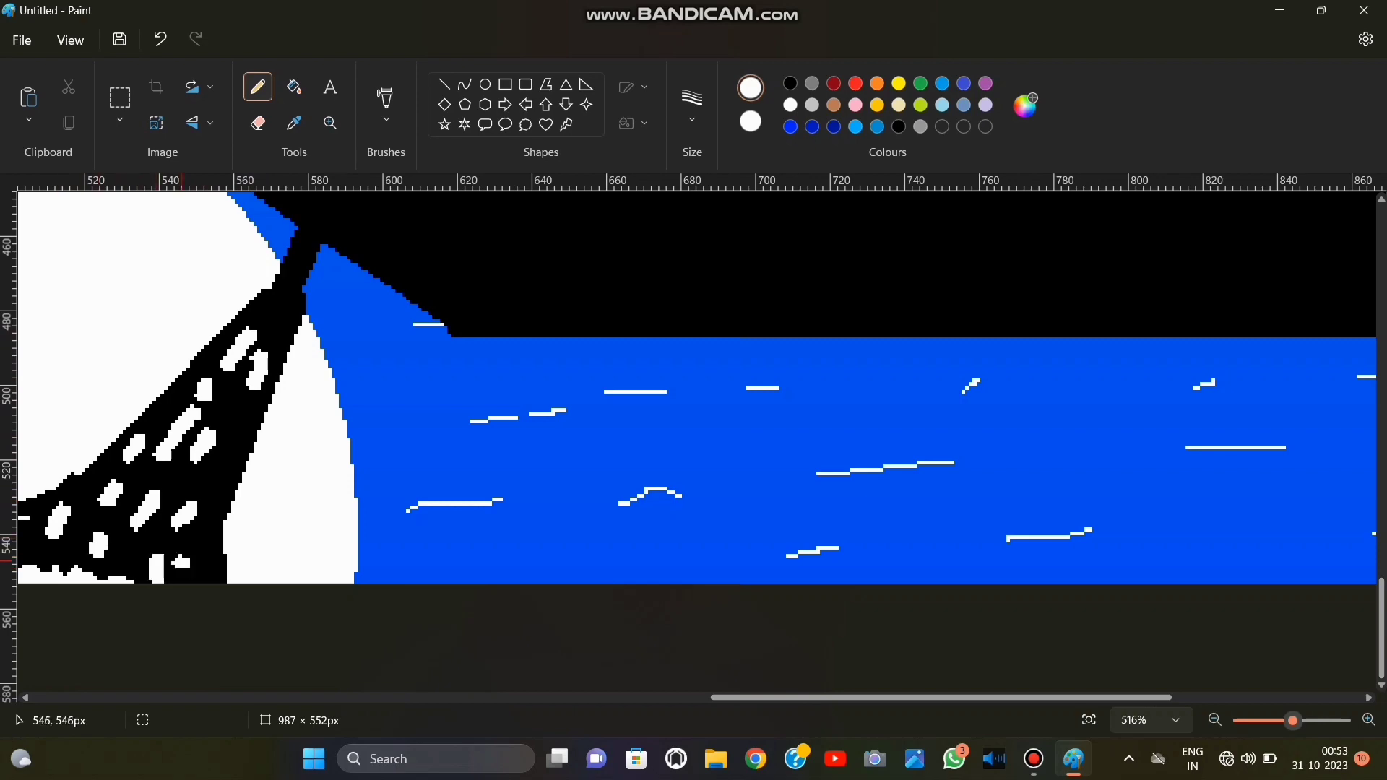
Set both colours to black, pencil an uneven dark edge along the underside of the hull past both lower corners, and undo the last stroke.
{"action": "left_click", "coordinate": [1089, 721]}
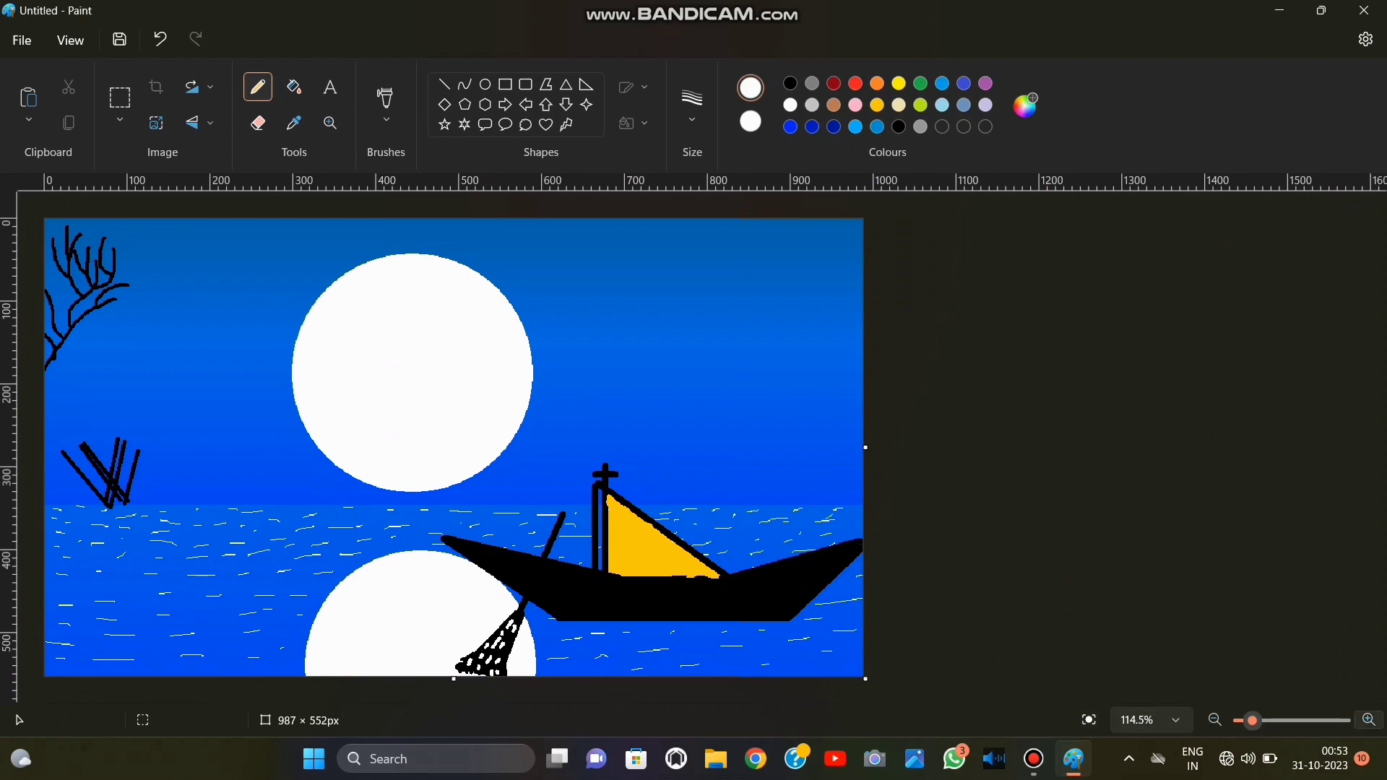
{"action": "left_click", "coordinate": [1282, 720]}
{"action": "left_click", "coordinate": [1259, 720]}
{"action": "scroll", "coordinate": [1234, 646], "scroll_direction": "down", "scroll_amount": 2}
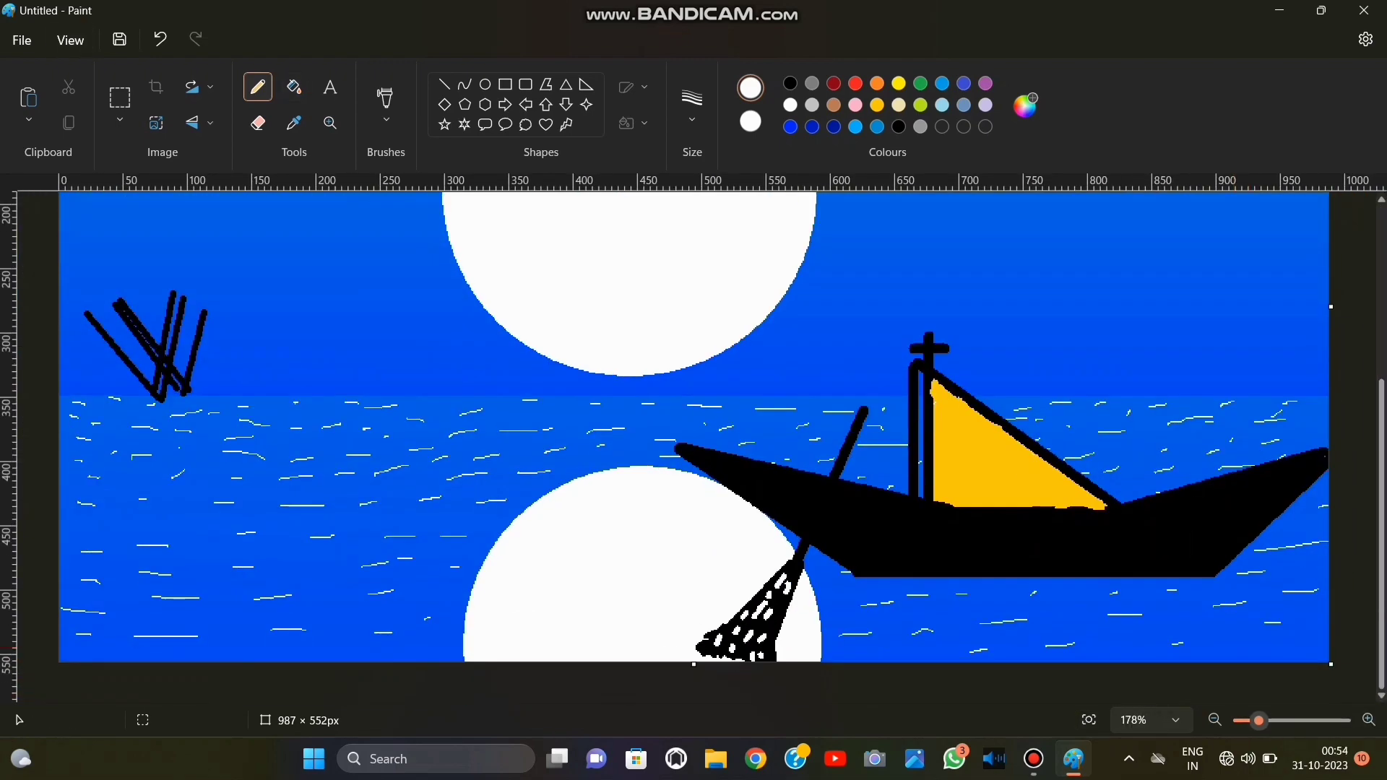
{"action": "left_click", "coordinate": [790, 85]}
{"action": "right_click", "coordinate": [791, 84]}
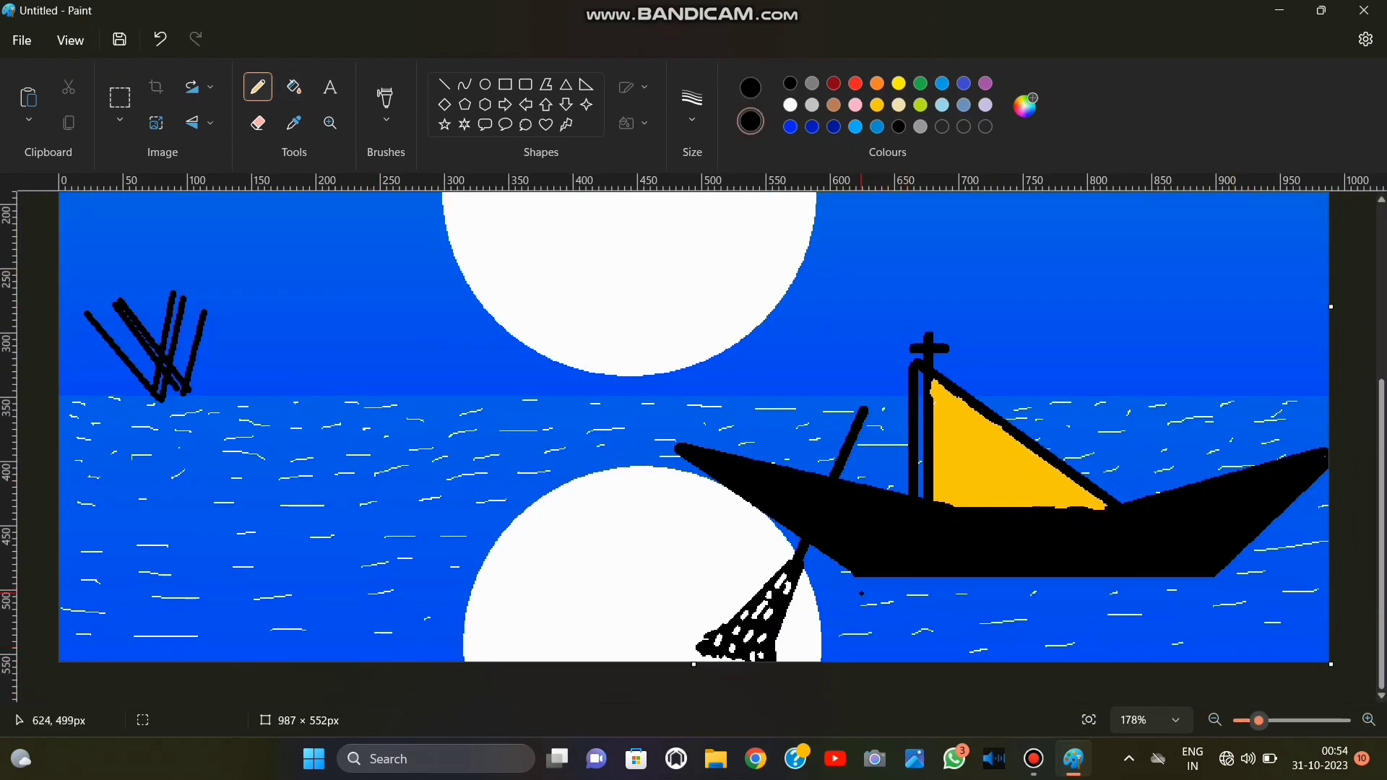
{"action": "mouse_move", "coordinate": [861, 593]}
{"action": "left_mouse_down"}
{"action": "mouse_move", "coordinate": [886, 580]}
{"action": "mouse_move", "coordinate": [858, 577]}
{"action": "mouse_move", "coordinate": [832, 620]}
{"action": "mouse_move", "coordinate": [903, 576]}
{"action": "mouse_move", "coordinate": [1153, 579]}
{"action": "mouse_move", "coordinate": [1033, 593]}
{"action": "mouse_move", "coordinate": [1272, 576]}
{"action": "left_mouse_up"}
{"action": "key", "text": "ctrl+z"}
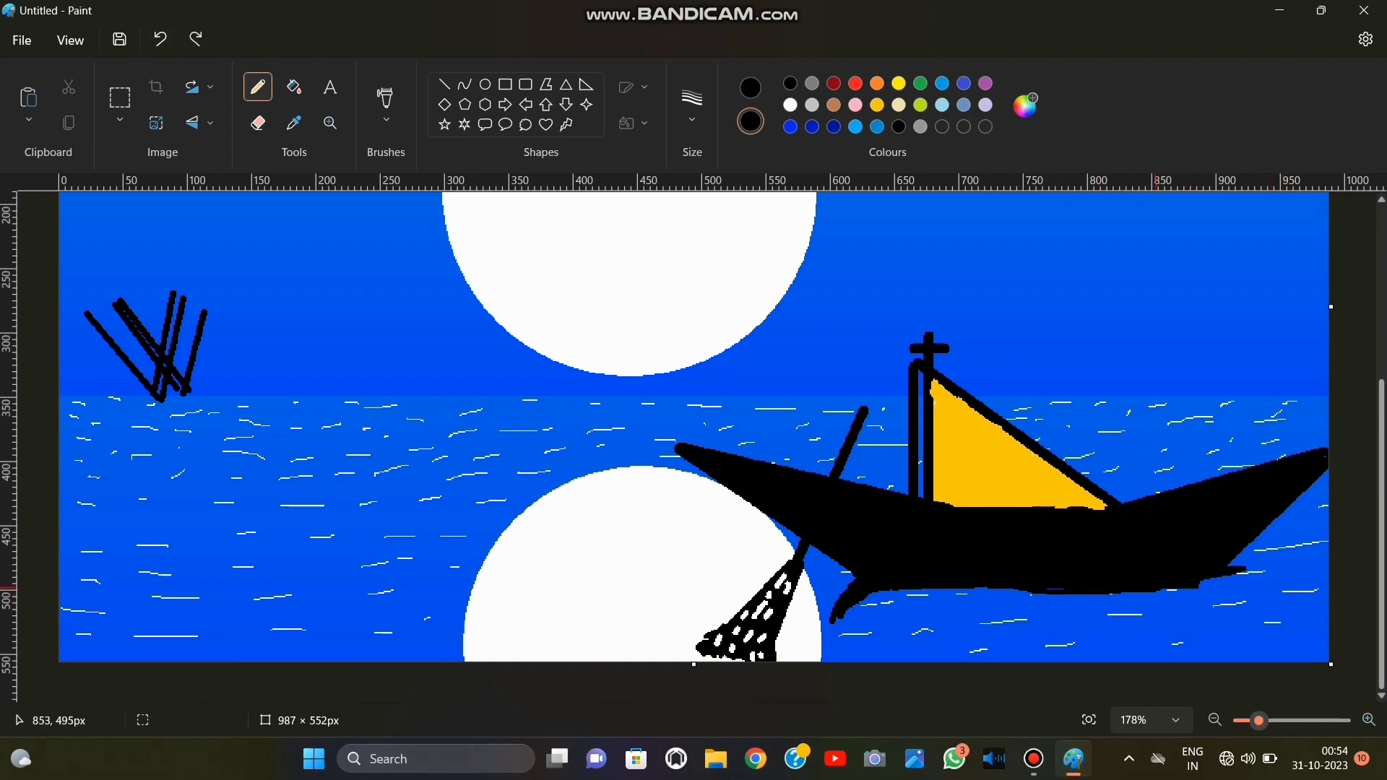
Extend the black pencil shadow under the hull along its middle and far corner, and undo the last stroke.
{"action": "mouse_move", "coordinate": [1158, 588]}
{"action": "left_mouse_down"}
{"action": "mouse_move", "coordinate": [1249, 601]}
{"action": "mouse_move", "coordinate": [1190, 584]}
{"action": "left_mouse_up"}
{"action": "mouse_move", "coordinate": [966, 591]}
{"action": "left_mouse_down"}
{"action": "mouse_move", "coordinate": [875, 603]}
{"action": "mouse_move", "coordinate": [988, 593]}
{"action": "mouse_move", "coordinate": [1255, 611]}
{"action": "mouse_move", "coordinate": [871, 605]}
{"action": "mouse_move", "coordinate": [885, 608]}
{"action": "left_mouse_up"}
{"action": "left_click", "coordinate": [160, 38]}
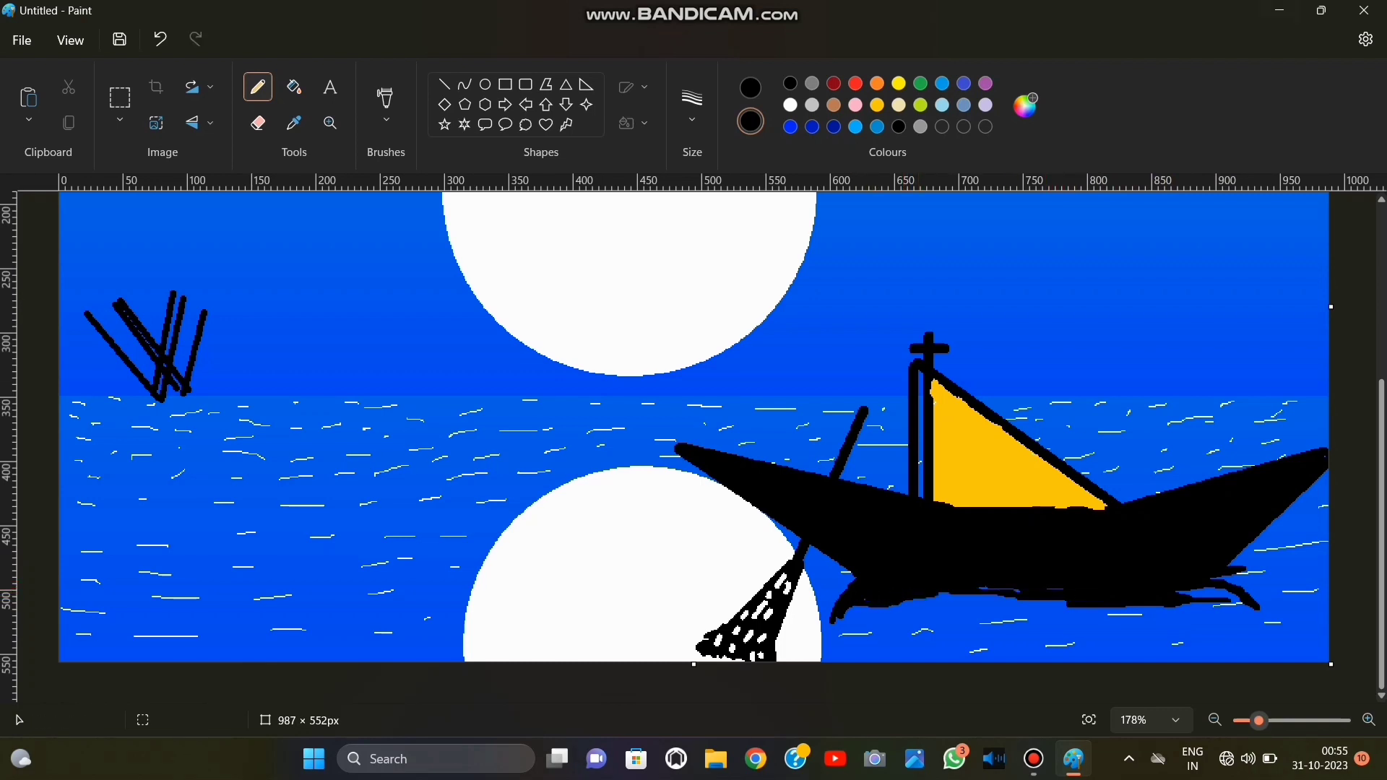
Set both colours to gold and scribble a small patch of light on the water below the hull's far end, redoing the first try.
{"action": "left_click", "coordinate": [877, 105]}
{"action": "left_click", "coordinate": [751, 88]}
{"action": "left_click", "coordinate": [877, 105]}
{"action": "mouse_move", "coordinate": [1179, 620]}
{"action": "left_mouse_down"}
{"action": "mouse_move", "coordinate": [1253, 620]}
{"action": "mouse_move", "coordinate": [1153, 588]}
{"action": "left_mouse_up"}
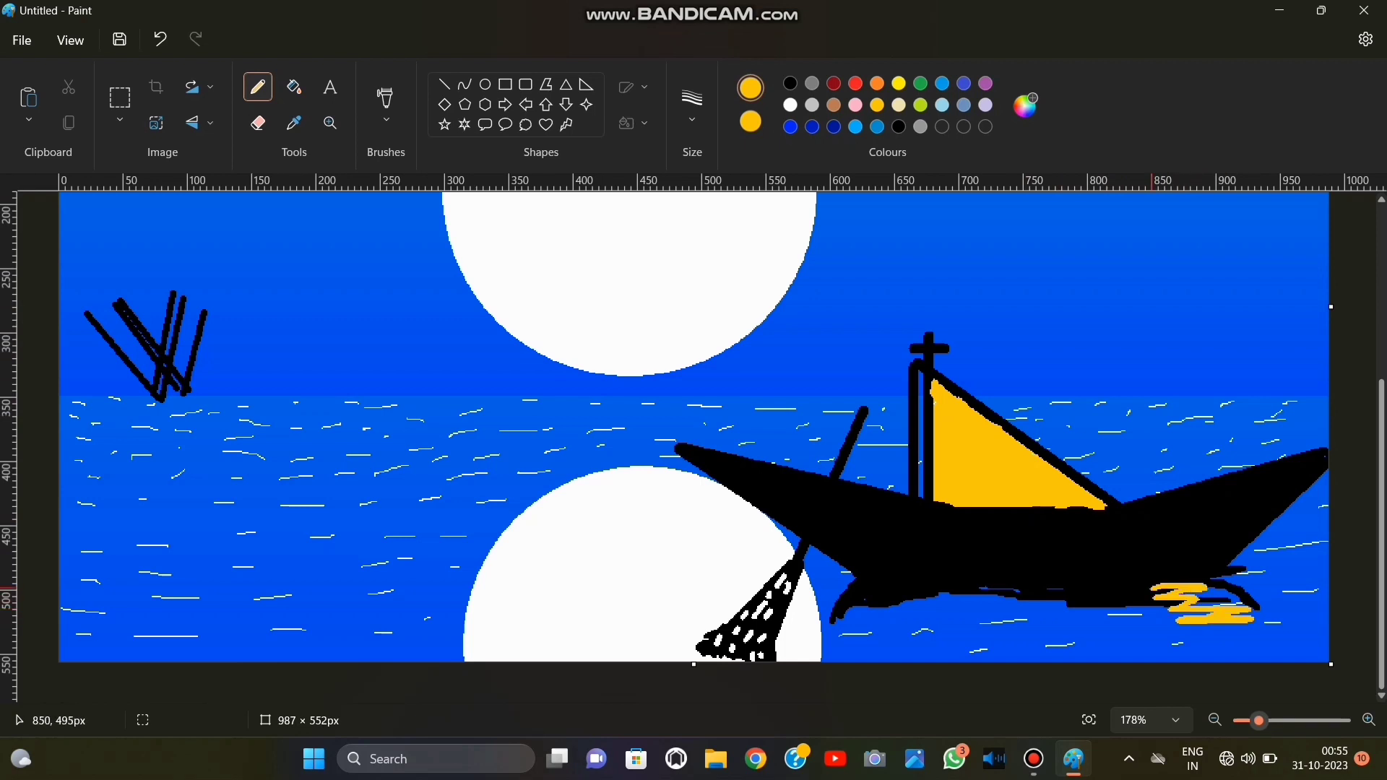
{"action": "key", "text": "ctrl+z"}
{"action": "mouse_move", "coordinate": [1214, 626]}
{"action": "left_mouse_down"}
{"action": "mouse_move", "coordinate": [1167, 634]}
{"action": "mouse_move", "coordinate": [1231, 619]}
{"action": "mouse_move", "coordinate": [1252, 642]}
{"action": "mouse_move", "coordinate": [1187, 611]}
{"action": "mouse_move", "coordinate": [1192, 644]}
{"action": "mouse_move", "coordinate": [1283, 661]}
{"action": "left_mouse_up"}
{"action": "left_click", "coordinate": [790, 106]}
{"action": "left_click", "coordinate": [750, 121]}
{"action": "left_click", "coordinate": [790, 106]}
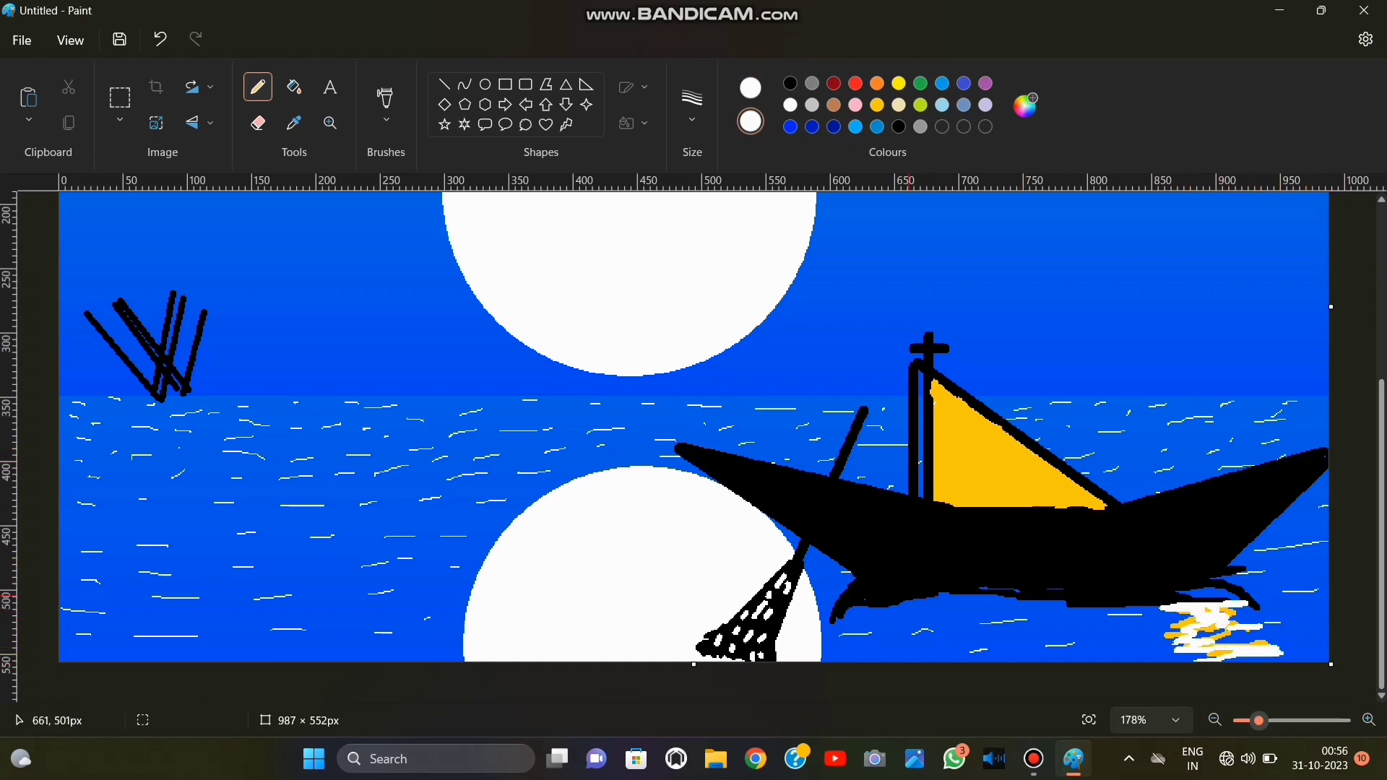
{"action": "left_click_drag", "start_coordinate": [907, 600], "coordinate": [874, 604]}
{"action": "key", "text": "ctrl+z"}
{"action": "key", "text": "ctrl+z"}
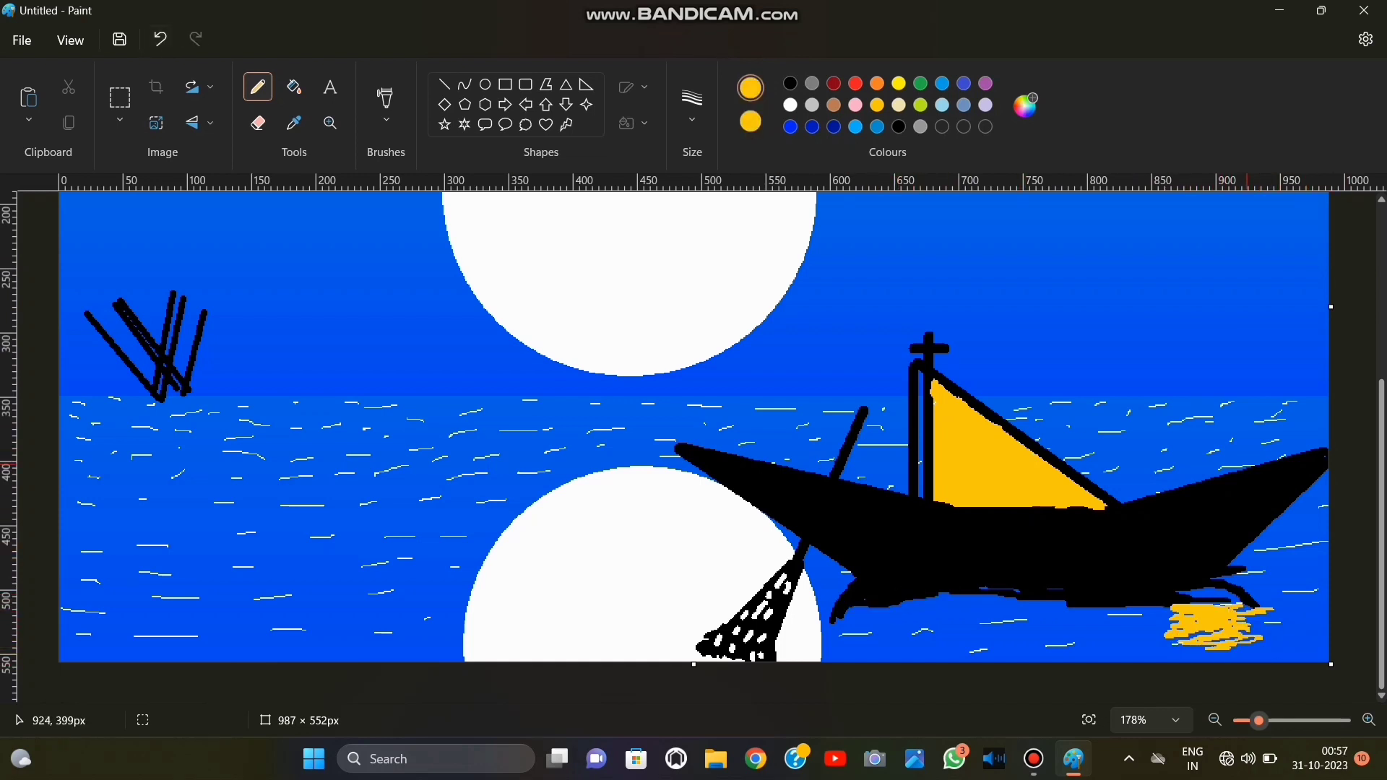
Set both colours to white, pencil thin streaks across the gold patch on the water, and undo the last stroke.
{"action": "left_click", "coordinate": [790, 104]}
{"action": "left_click", "coordinate": [750, 121]}
{"action": "left_click", "coordinate": [790, 105]}
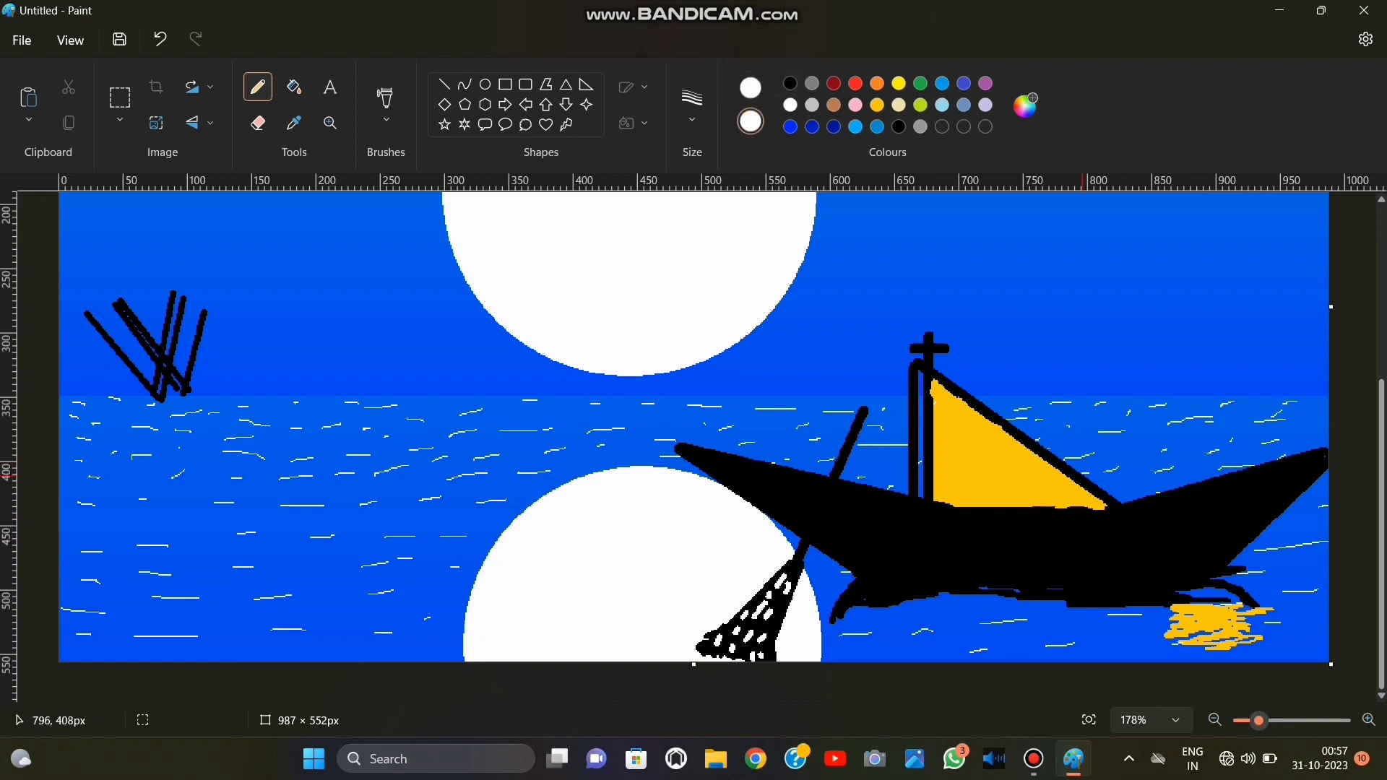
{"action": "mouse_move", "coordinate": [1237, 615]}
{"action": "left_mouse_down"}
{"action": "mouse_move", "coordinate": [1273, 612]}
{"action": "mouse_move", "coordinate": [1185, 637]}
{"action": "mouse_move", "coordinate": [1272, 648]}
{"action": "mouse_move", "coordinate": [1245, 643]}
{"action": "left_mouse_up"}
{"action": "left_click", "coordinate": [160, 39]}
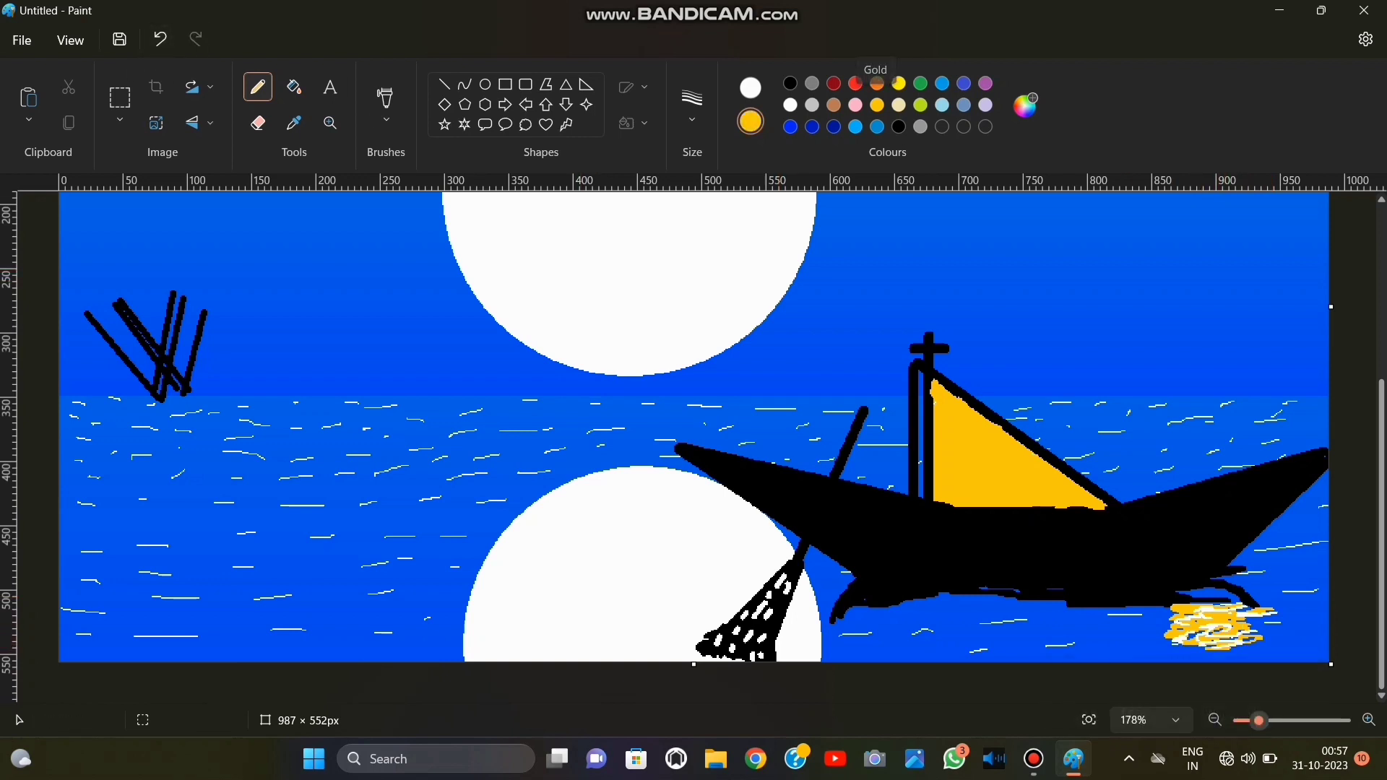
Choose gold and yellow with a textured brush at 4px and widen the gold light patch below the hull.
{"action": "left_click", "coordinate": [877, 105]}
{"action": "left_click", "coordinate": [877, 105]}
{"action": "left_click", "coordinate": [750, 121]}
{"action": "left_click", "coordinate": [899, 83]}
{"action": "left_click", "coordinate": [385, 115]}
{"action": "left_click", "coordinate": [383, 283]}
{"action": "left_click_drag", "start_coordinate": [1259, 721], "coordinate": [1287, 721]}
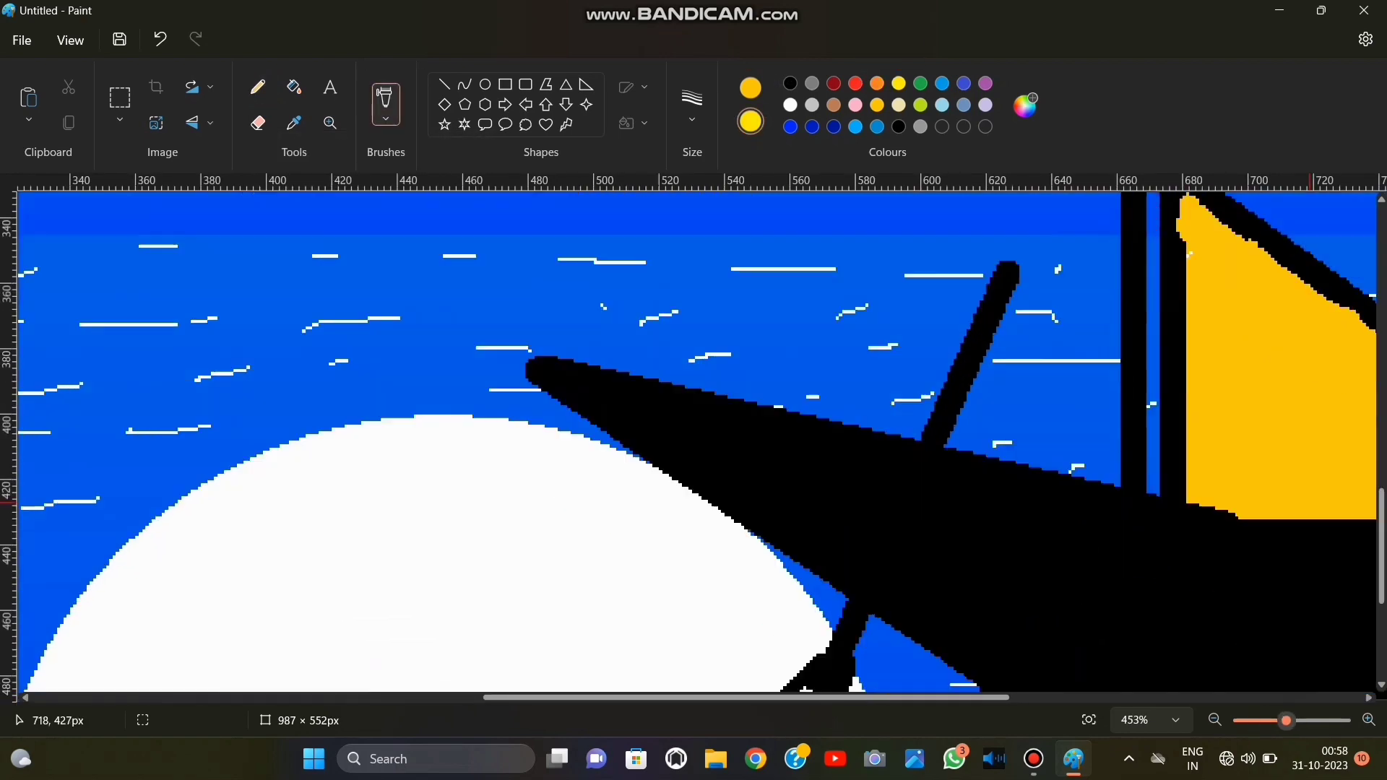
{"action": "left_click_drag", "start_coordinate": [1381, 546], "coordinate": [1382, 621]}
{"action": "left_click_drag", "start_coordinate": [759, 698], "coordinate": [1116, 698]}
{"action": "left_click", "coordinate": [692, 106]}
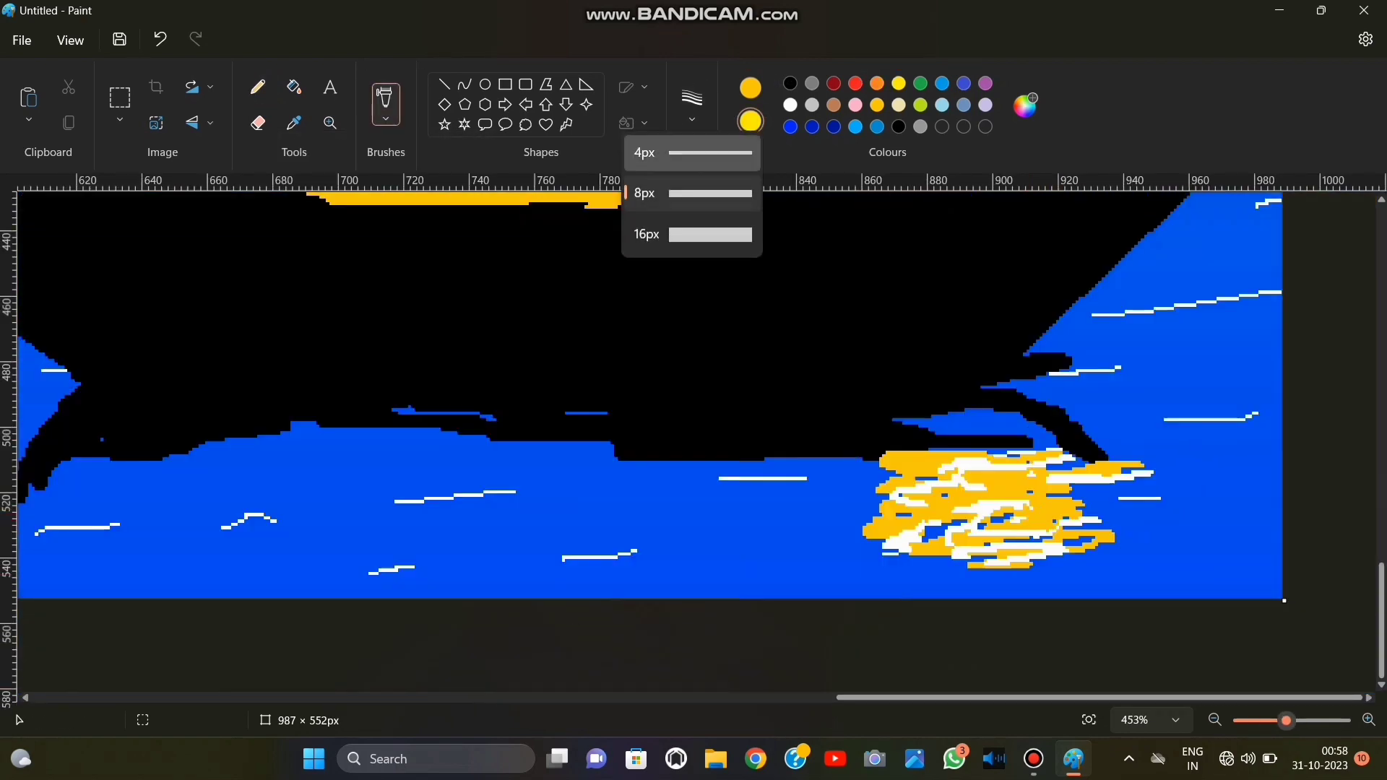
{"action": "left_click", "coordinate": [686, 152]}
{"action": "mouse_move", "coordinate": [1023, 505]}
{"action": "left_mouse_down"}
{"action": "mouse_move", "coordinate": [893, 479]}
{"action": "mouse_move", "coordinate": [872, 518]}
{"action": "mouse_move", "coordinate": [1117, 482]}
{"action": "mouse_move", "coordinate": [881, 564]}
{"action": "mouse_move", "coordinate": [1138, 535]}
{"action": "mouse_move", "coordinate": [1045, 488]}
{"action": "left_mouse_up"}
Dab white brush highlights across the gold light patch and along its lower and side edges.
{"action": "left_click", "coordinate": [790, 105]}
{"action": "left_click_drag", "start_coordinate": [849, 504], "coordinate": [916, 525]}
{"action": "left_click_drag", "start_coordinate": [964, 551], "coordinate": [1077, 543]}
{"action": "left_click_drag", "start_coordinate": [1039, 513], "coordinate": [1073, 531]}
{"action": "left_click", "coordinate": [1089, 581]}
{"action": "left_click_drag", "start_coordinate": [1063, 583], "coordinate": [1037, 584]}
{"action": "left_click_drag", "start_coordinate": [1001, 583], "coordinate": [873, 559]}
Set both colours to black and brush a rough shadow along the hull's underside, covering the blue gaps.
{"action": "scroll", "coordinate": [921, 362], "scroll_direction": "up", "scroll_amount": 1}
{"action": "left_click", "coordinate": [790, 84]}
{"action": "left_click", "coordinate": [751, 122]}
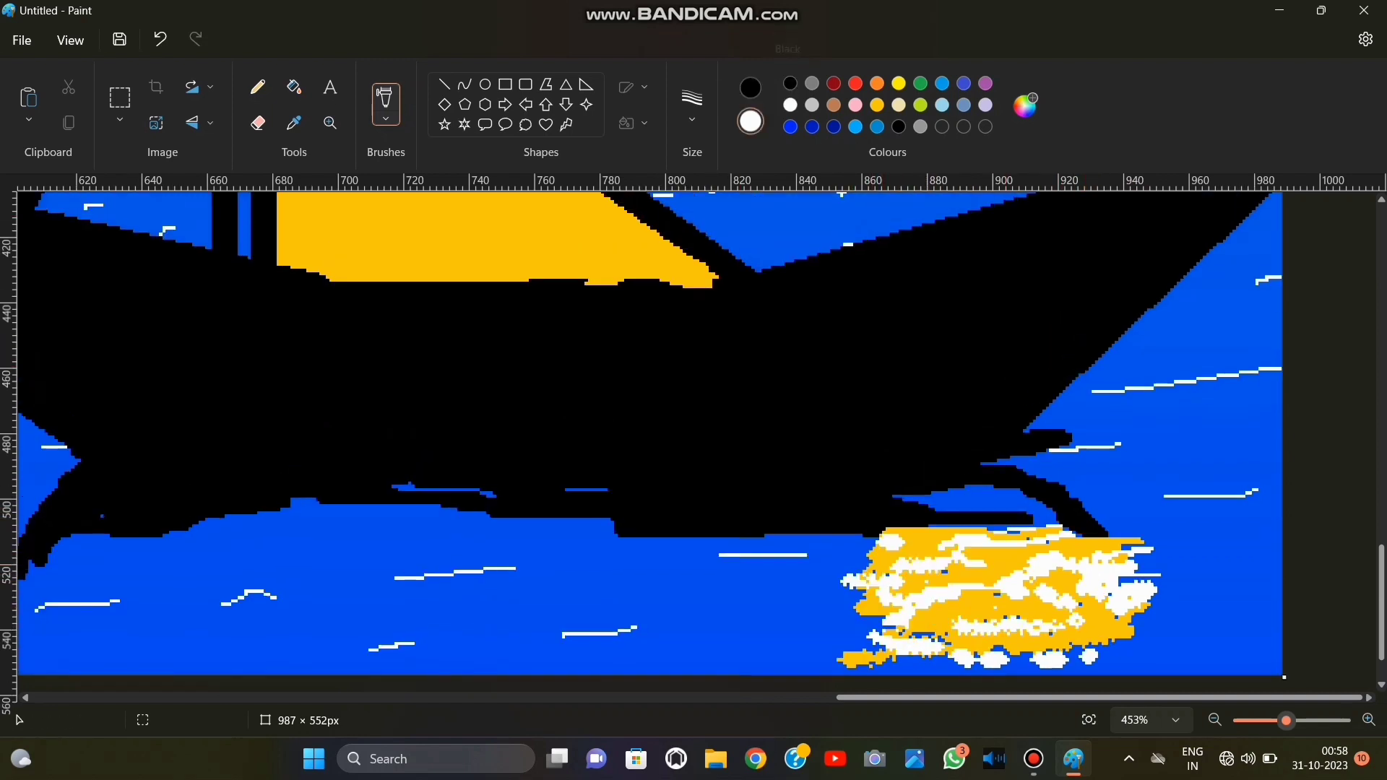
{"action": "left_click", "coordinate": [790, 84]}
{"action": "mouse_move", "coordinate": [99, 522]}
{"action": "left_mouse_down"}
{"action": "mouse_move", "coordinate": [29, 568]}
{"action": "mouse_move", "coordinate": [401, 497]}
{"action": "mouse_move", "coordinate": [341, 530]}
{"action": "mouse_move", "coordinate": [965, 549]}
{"action": "mouse_move", "coordinate": [1063, 528]}
{"action": "mouse_move", "coordinate": [954, 464]}
{"action": "left_mouse_up"}
{"action": "scroll", "coordinate": [955, 464], "scroll_direction": "down", "scroll_amount": 1}
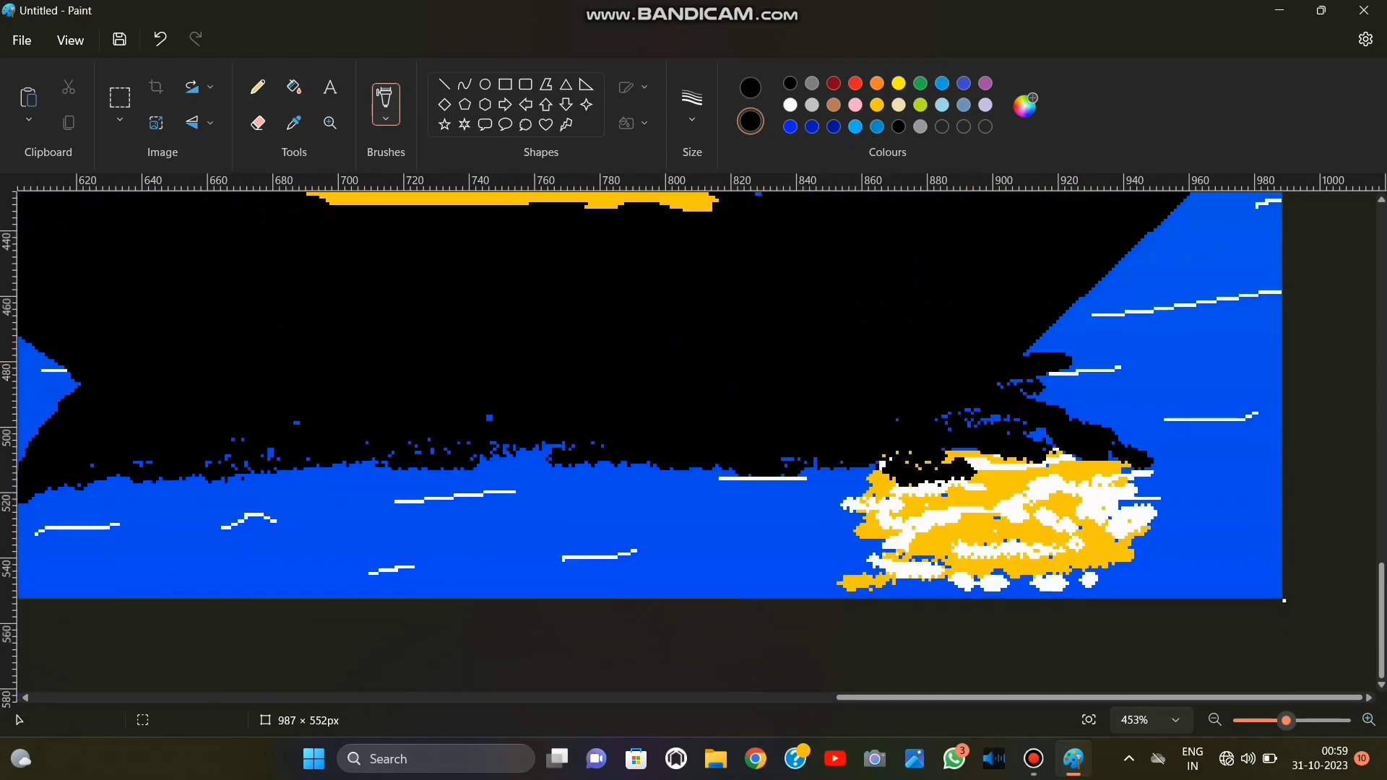
Undo the stray black mark beside the oar and brush black over most of the white dabs on its blade.
{"action": "left_click", "coordinate": [1089, 720]}
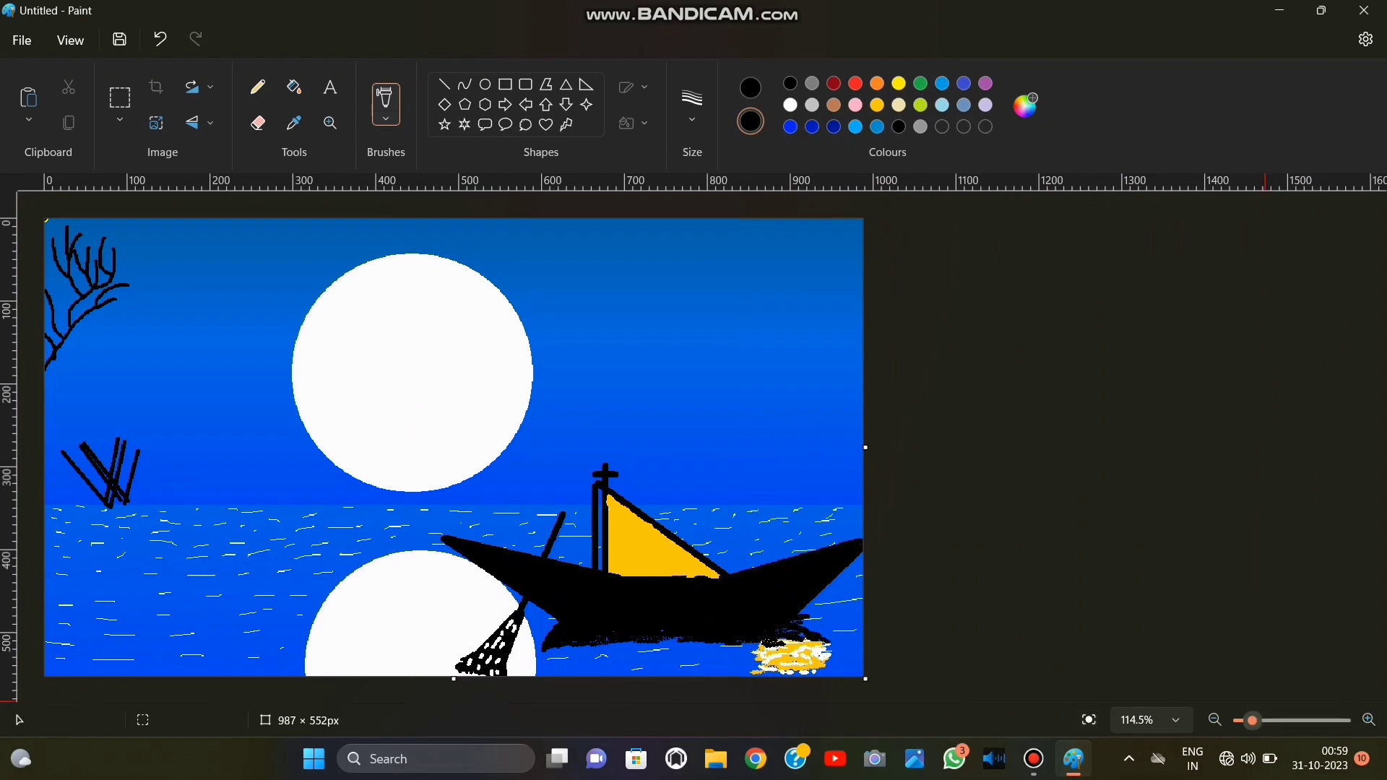
{"action": "left_click_drag", "start_coordinate": [1252, 721], "coordinate": [1259, 721]}
{"action": "scroll", "coordinate": [801, 640], "scroll_direction": "down", "scroll_amount": 3}
{"action": "left_click", "coordinate": [795, 592]}
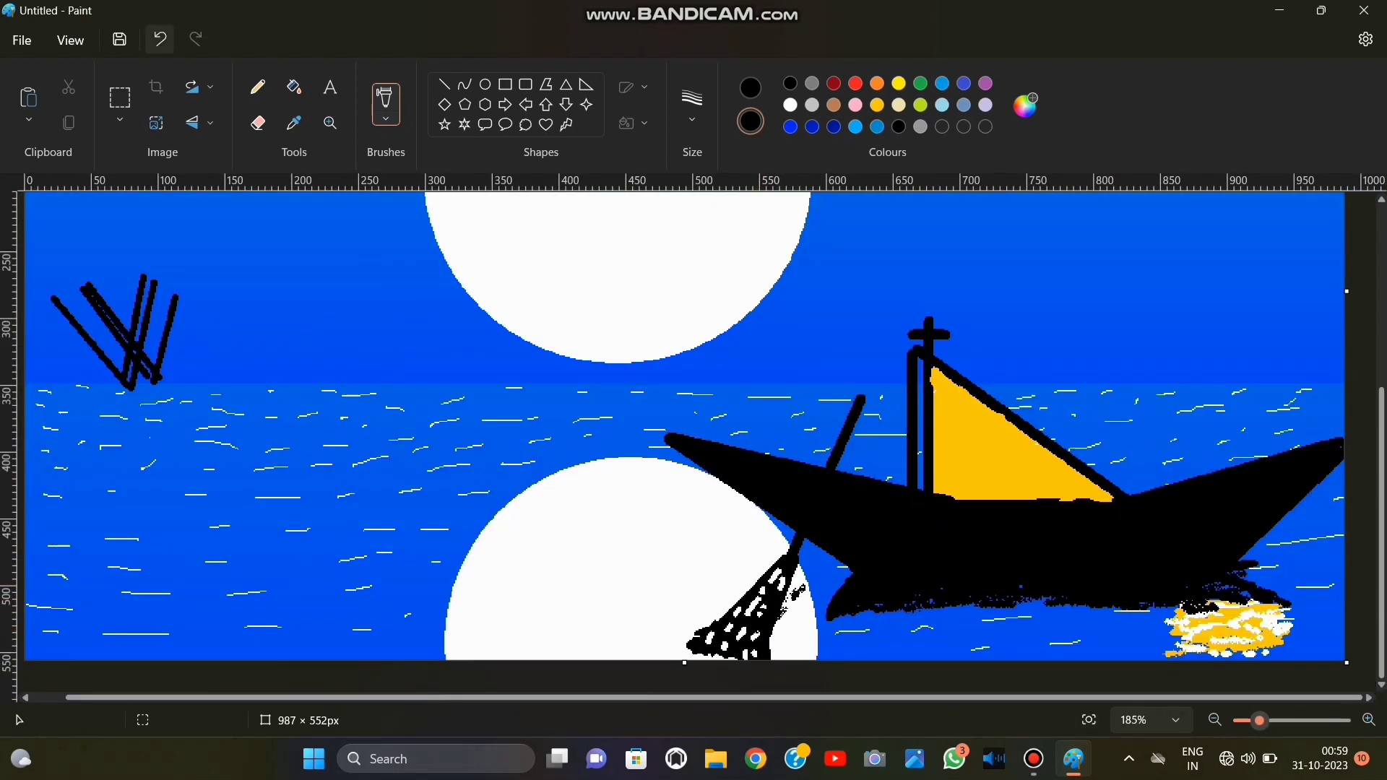
{"action": "left_click", "coordinate": [160, 39]}
{"action": "mouse_move", "coordinate": [757, 604]}
{"action": "left_mouse_down"}
{"action": "mouse_move", "coordinate": [776, 575]}
{"action": "mouse_move", "coordinate": [742, 640]}
{"action": "left_mouse_up"}
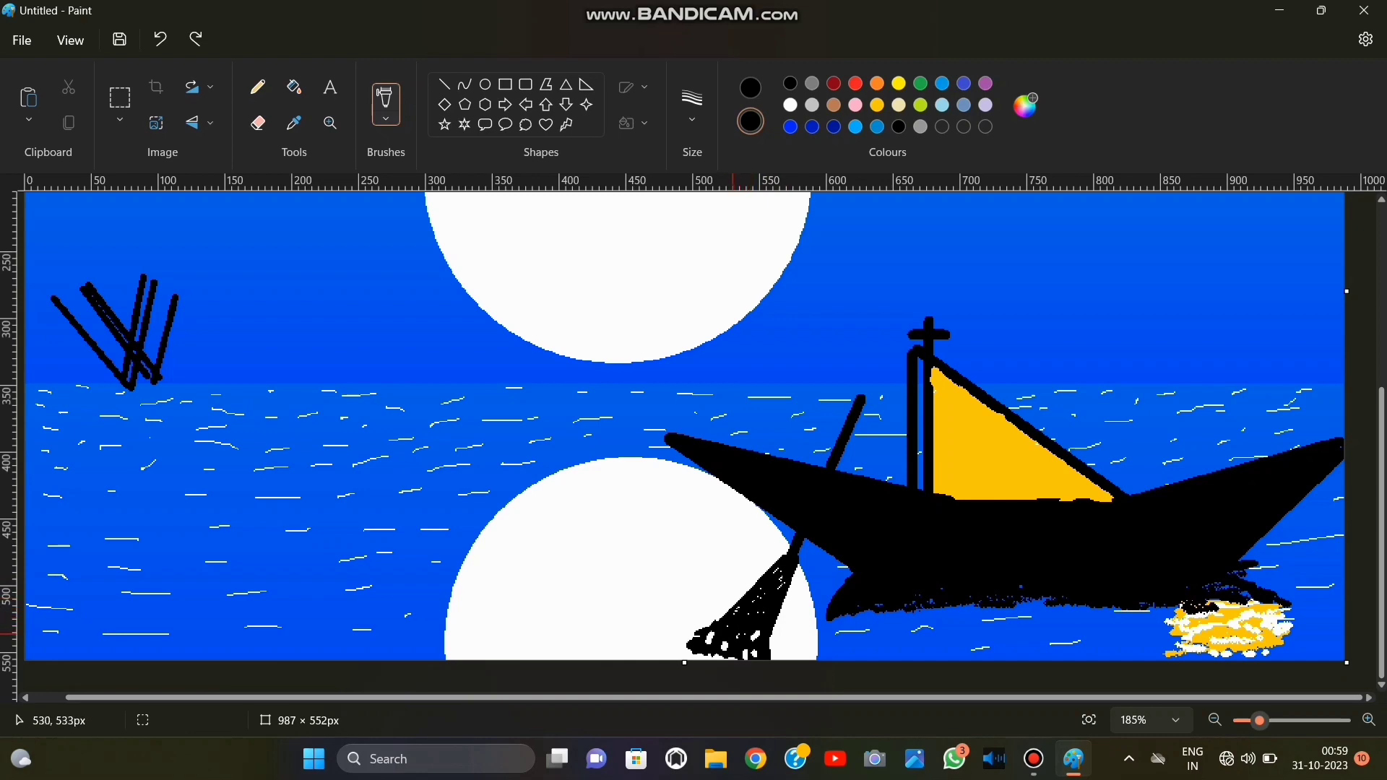
Mix a brighter light pink from the palette's purple and add it as a custom colour.
{"action": "scroll", "coordinate": [539, 396], "scroll_direction": "up", "scroll_amount": 5}
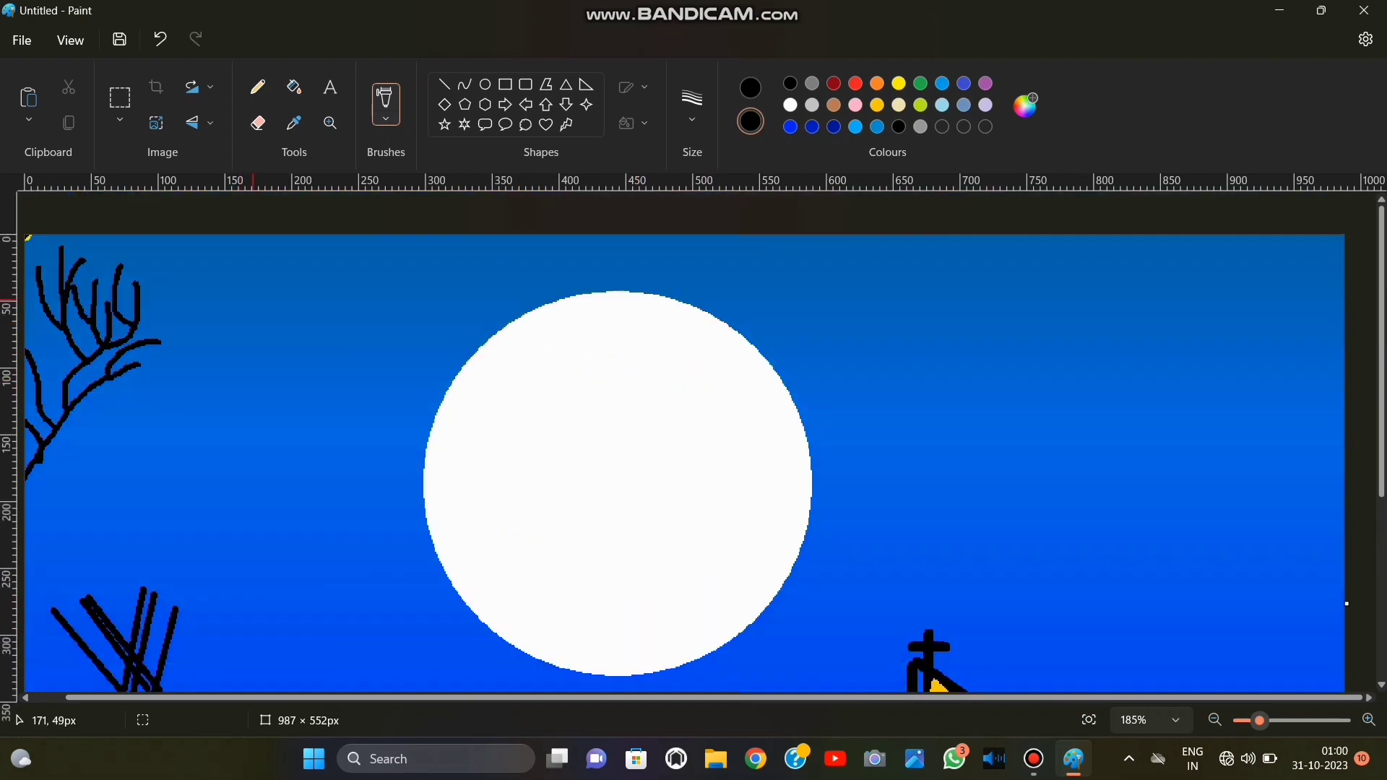
{"action": "left_click", "coordinate": [986, 83]}
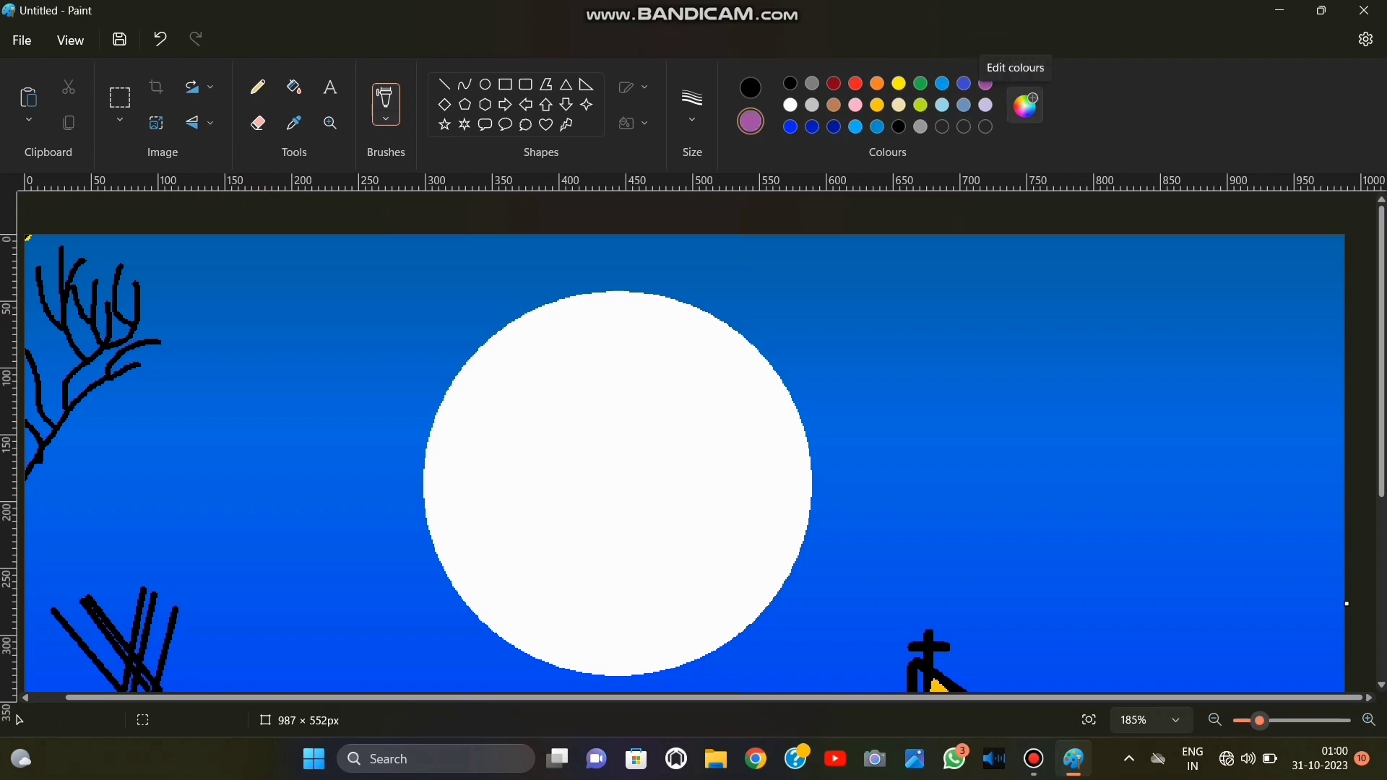
{"action": "left_click", "coordinate": [1026, 105]}
{"action": "left_click_drag", "start_coordinate": [755, 250], "coordinate": [756, 169]}
{"action": "left_click", "coordinate": [565, 598]}
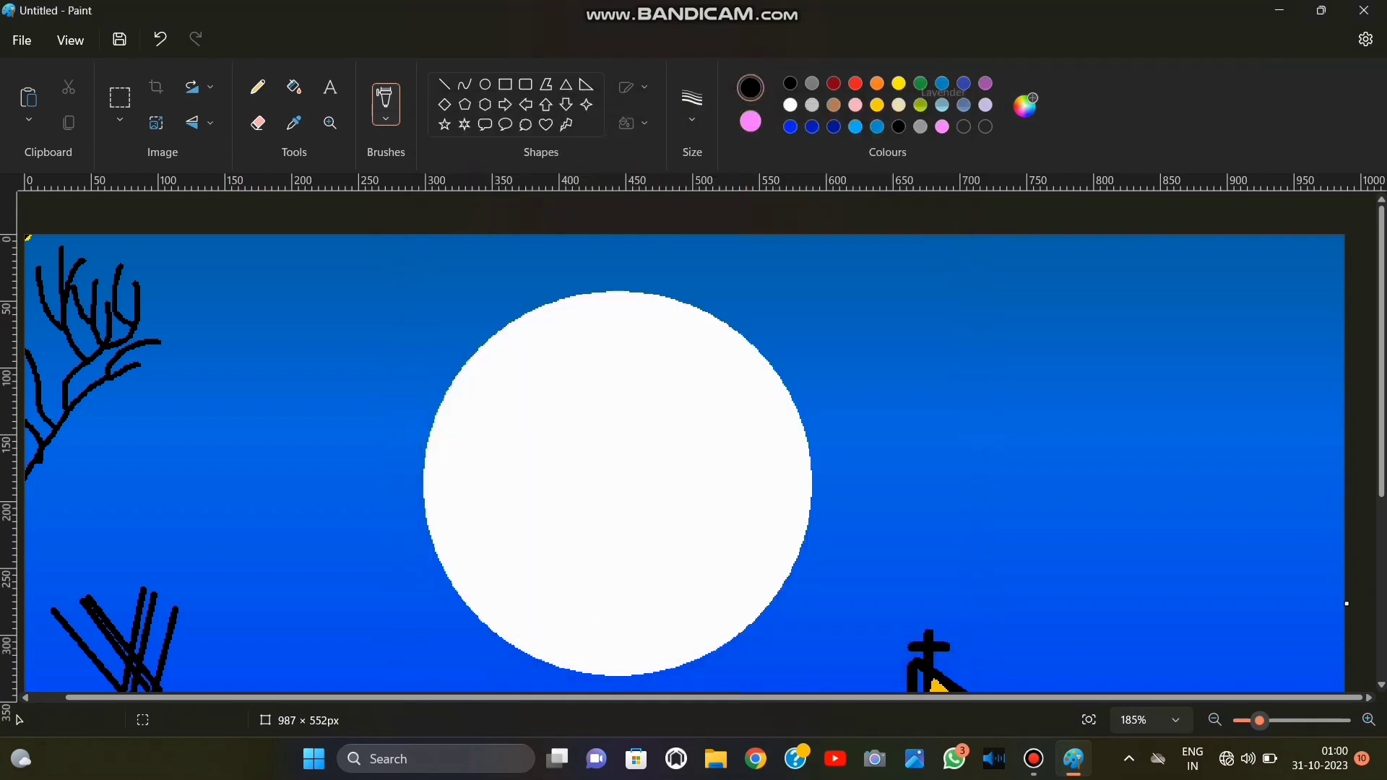
Choose a textured brush and mix light grey #DEDEDE from white as the primary colour.
{"action": "left_click", "coordinate": [791, 104]}
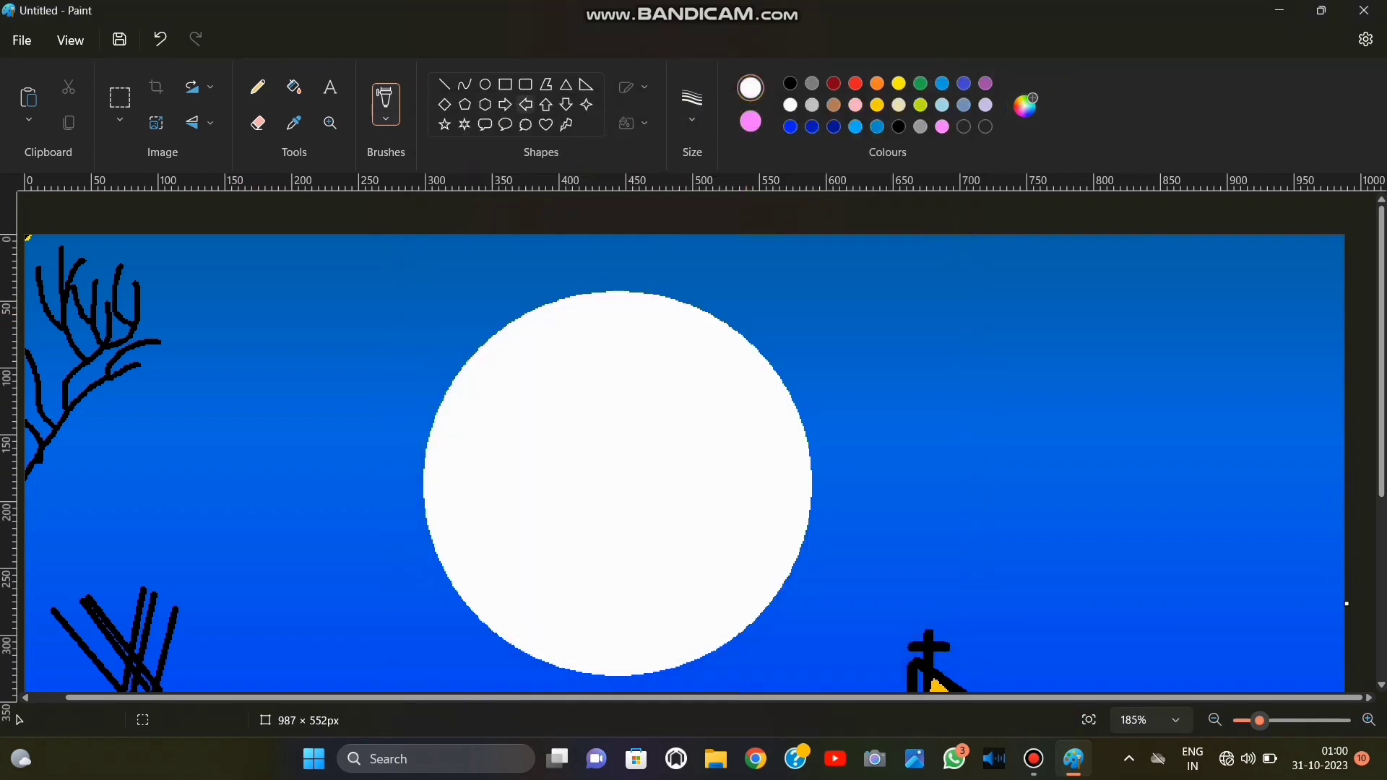
{"action": "left_click", "coordinate": [386, 108]}
{"action": "left_click", "coordinate": [387, 278]}
{"action": "left_click", "coordinate": [1026, 105]}
{"action": "left_click", "coordinate": [755, 201]}
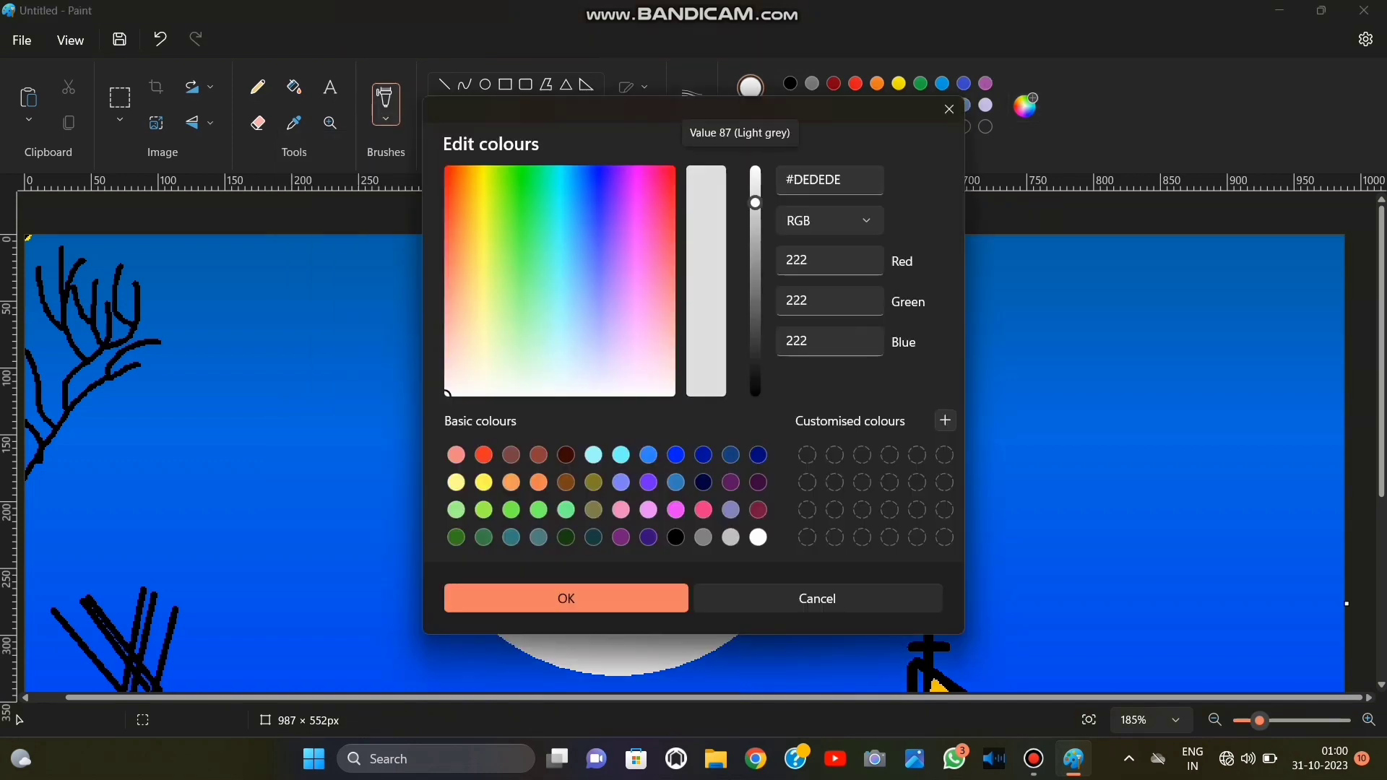
{"action": "left_click", "coordinate": [565, 598]}
Dab light grey blossoms over the tree branches and the tips of the stalks, undoing the misplaced strokes.
{"action": "mouse_move", "coordinate": [62, 247]}
{"action": "left_mouse_down"}
{"action": "mouse_move", "coordinate": [76, 273]}
{"action": "mouse_move", "coordinate": [40, 271]}
{"action": "mouse_move", "coordinate": [33, 293]}
{"action": "mouse_move", "coordinate": [49, 297]}
{"action": "mouse_move", "coordinate": [54, 331]}
{"action": "mouse_move", "coordinate": [79, 297]}
{"action": "mouse_move", "coordinate": [65, 275]}
{"action": "left_mouse_up"}
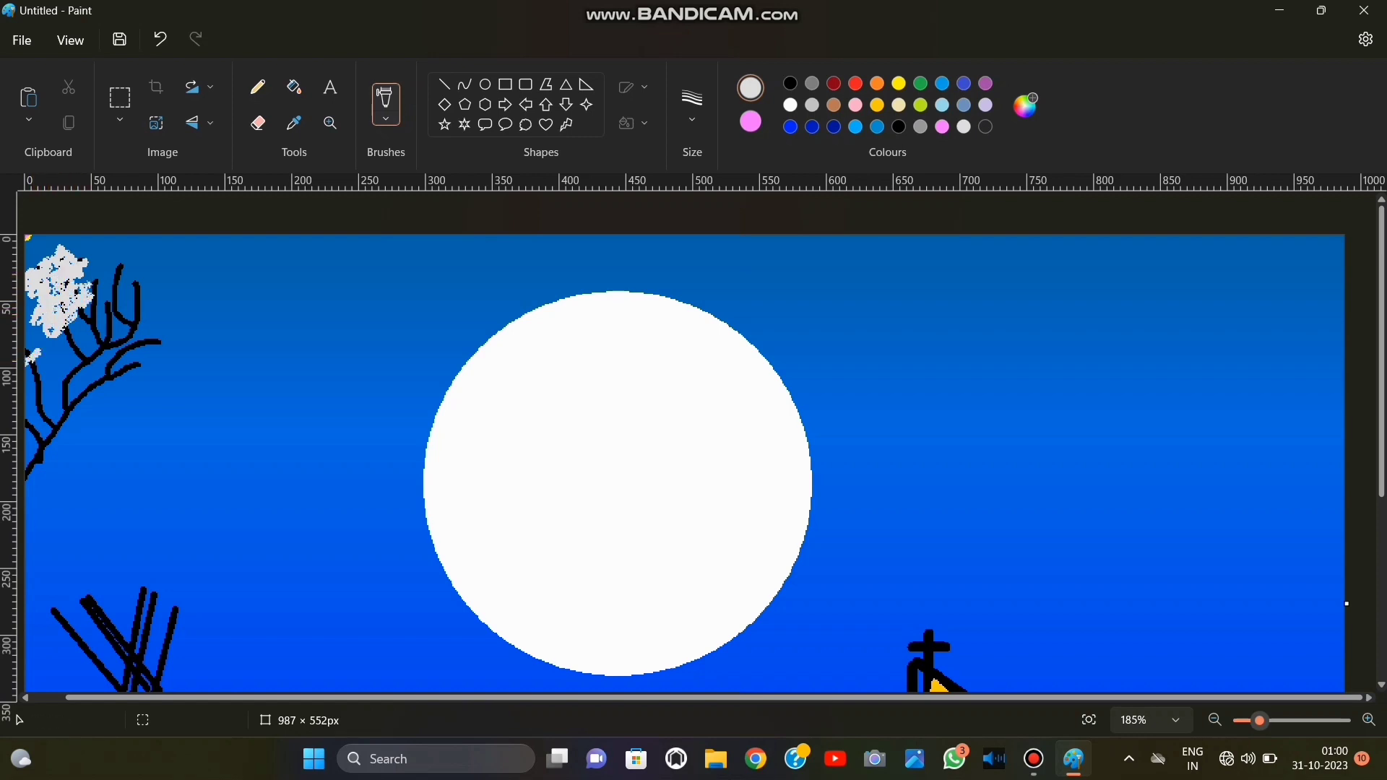
{"action": "left_click", "coordinate": [160, 39]}
{"action": "mouse_move", "coordinate": [112, 302]}
{"action": "left_mouse_down"}
{"action": "mouse_move", "coordinate": [98, 278]}
{"action": "mouse_move", "coordinate": [126, 300]}
{"action": "mouse_move", "coordinate": [131, 275]}
{"action": "mouse_move", "coordinate": [100, 260]}
{"action": "mouse_move", "coordinate": [115, 338]}
{"action": "mouse_move", "coordinate": [141, 291]}
{"action": "mouse_move", "coordinate": [62, 324]}
{"action": "mouse_move", "coordinate": [132, 324]}
{"action": "mouse_move", "coordinate": [103, 336]}
{"action": "mouse_move", "coordinate": [138, 341]}
{"action": "mouse_move", "coordinate": [159, 314]}
{"action": "mouse_move", "coordinate": [119, 354]}
{"action": "mouse_move", "coordinate": [124, 373]}
{"action": "mouse_move", "coordinate": [147, 364]}
{"action": "mouse_move", "coordinate": [99, 394]}
{"action": "mouse_move", "coordinate": [119, 346]}
{"action": "mouse_move", "coordinate": [153, 335]}
{"action": "mouse_move", "coordinate": [117, 352]}
{"action": "mouse_move", "coordinate": [103, 340]}
{"action": "mouse_move", "coordinate": [81, 378]}
{"action": "mouse_move", "coordinate": [66, 370]}
{"action": "mouse_move", "coordinate": [128, 322]}
{"action": "mouse_move", "coordinate": [136, 297]}
{"action": "mouse_move", "coordinate": [136, 313]}
{"action": "mouse_move", "coordinate": [114, 271]}
{"action": "mouse_move", "coordinate": [103, 325]}
{"action": "mouse_move", "coordinate": [79, 271]}
{"action": "mouse_move", "coordinate": [63, 266]}
{"action": "mouse_move", "coordinate": [52, 300]}
{"action": "mouse_move", "coordinate": [72, 290]}
{"action": "mouse_move", "coordinate": [41, 289]}
{"action": "mouse_move", "coordinate": [32, 267]}
{"action": "mouse_move", "coordinate": [67, 338]}
{"action": "left_mouse_up"}
{"action": "left_click", "coordinate": [160, 39]}
{"action": "left_click", "coordinate": [160, 39]}
{"action": "left_click", "coordinate": [161, 40]}
{"action": "left_click", "coordinate": [1089, 720]}
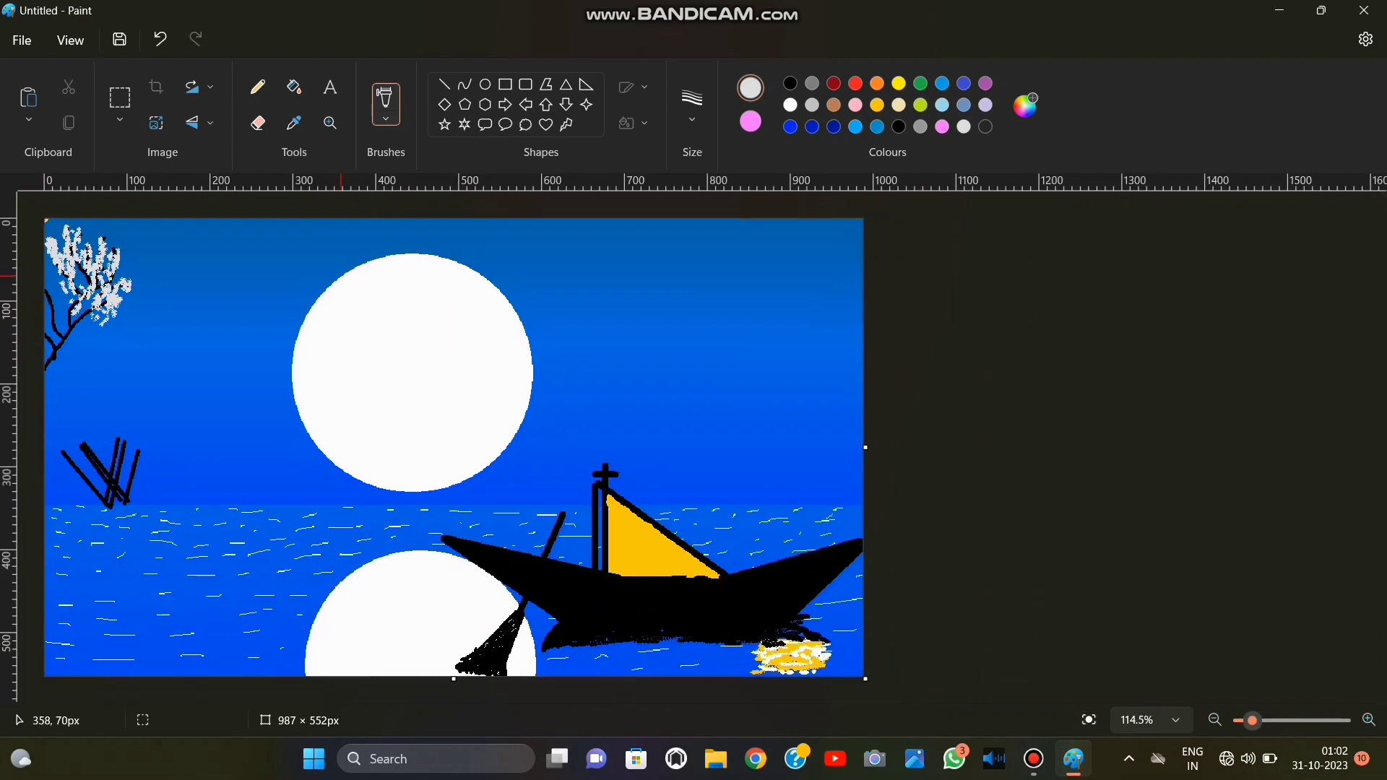
{"action": "left_click", "coordinate": [160, 39]}
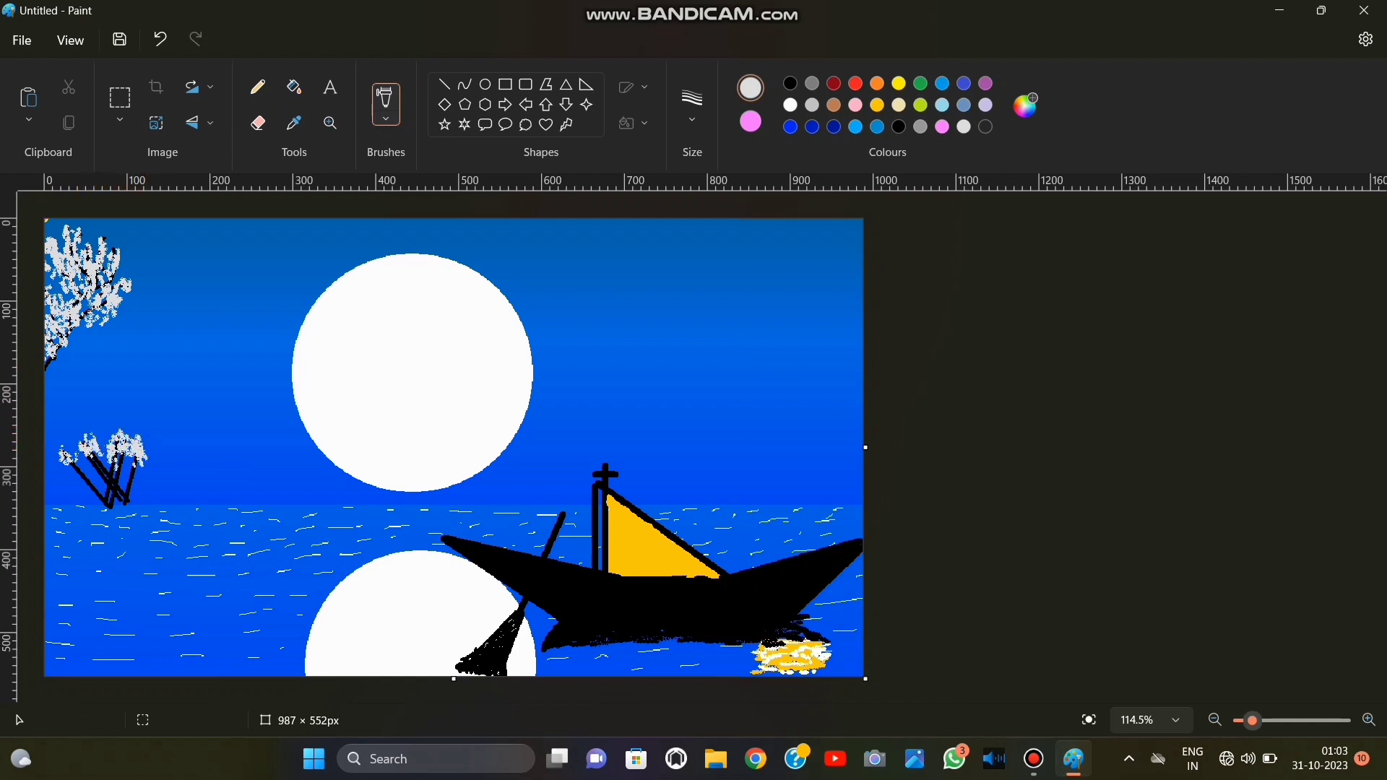
Brush the custom light pink over the tree's grey blossoms and spread the foliage outward toward the moon.
{"action": "left_click", "coordinate": [942, 126]}
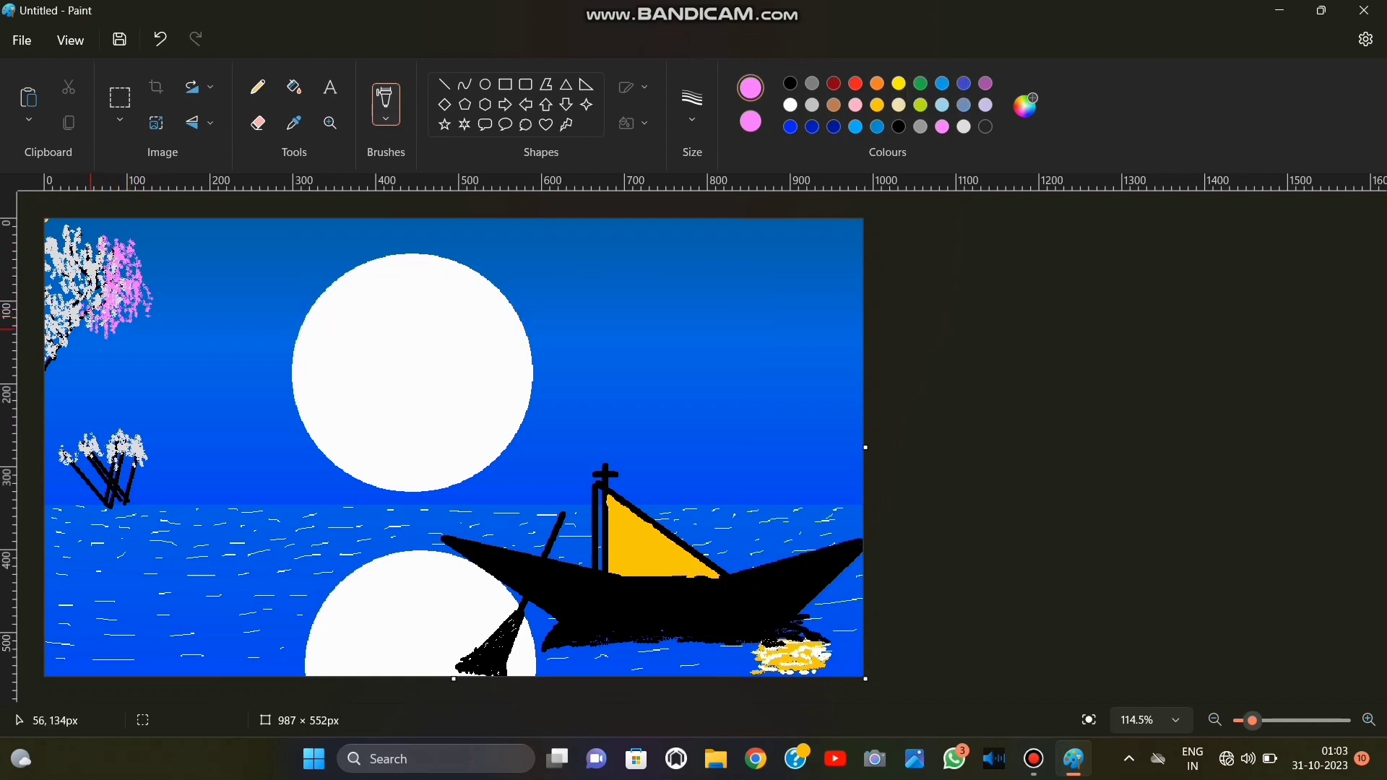
{"action": "left_click_drag", "start_coordinate": [91, 330], "coordinate": [101, 257]}
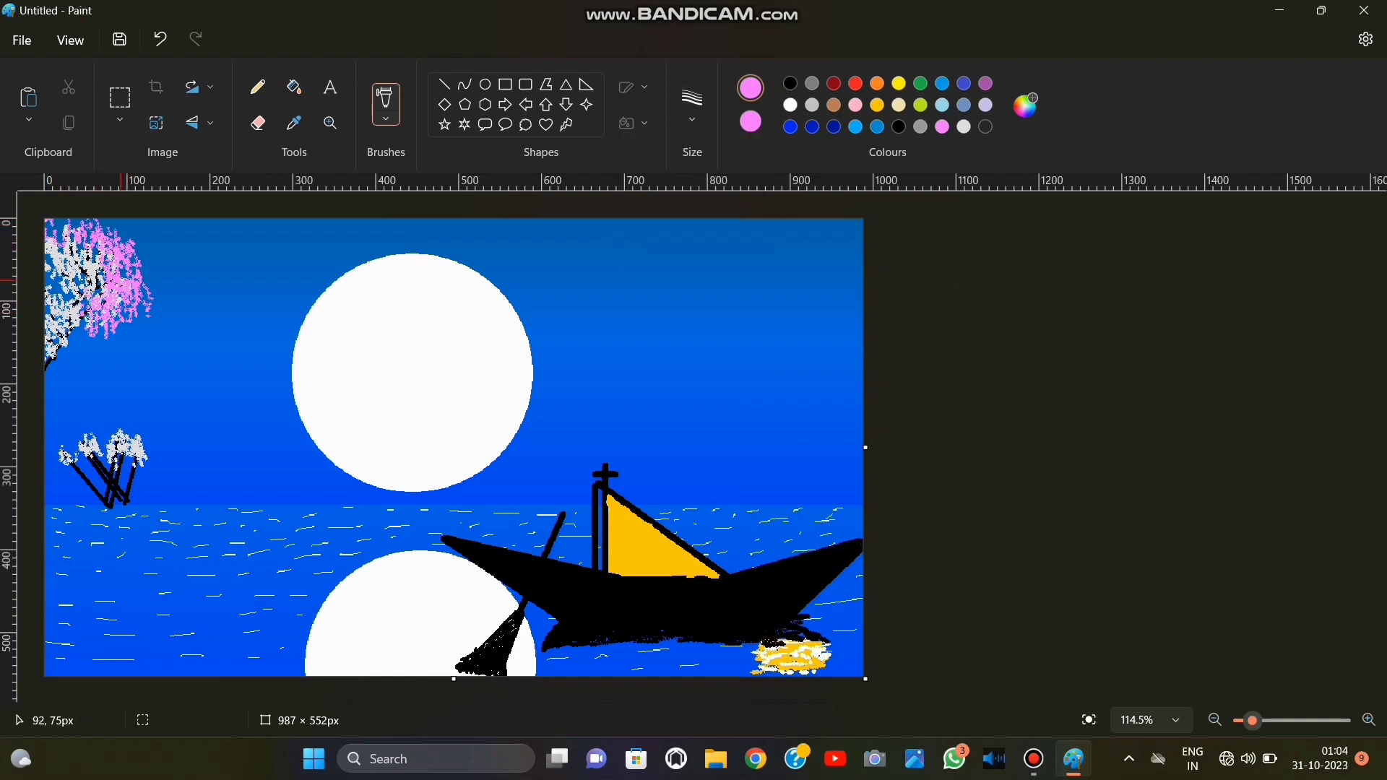
{"action": "mouse_move", "coordinate": [79, 257]}
{"action": "left_mouse_down"}
{"action": "mouse_move", "coordinate": [53, 275]}
{"action": "mouse_move", "coordinate": [72, 236]}
{"action": "mouse_move", "coordinate": [91, 294]}
{"action": "mouse_move", "coordinate": [77, 321]}
{"action": "mouse_move", "coordinate": [49, 284]}
{"action": "mouse_move", "coordinate": [63, 265]}
{"action": "mouse_move", "coordinate": [79, 290]}
{"action": "left_mouse_up"}
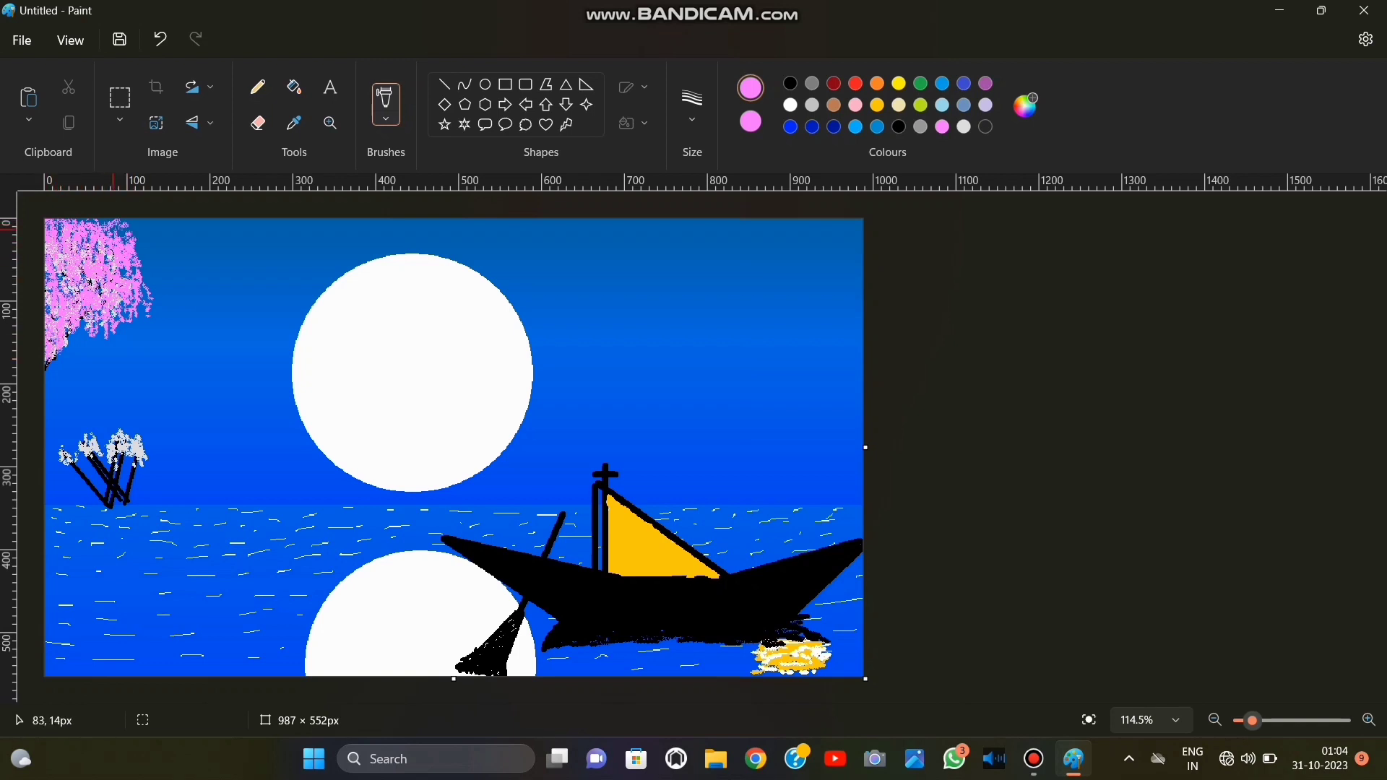
{"action": "mouse_move", "coordinate": [113, 231]}
{"action": "left_mouse_down"}
{"action": "mouse_move", "coordinate": [164, 231]}
{"action": "mouse_move", "coordinate": [148, 300]}
{"action": "mouse_move", "coordinate": [89, 355]}
{"action": "mouse_move", "coordinate": [125, 332]}
{"action": "left_mouse_up"}
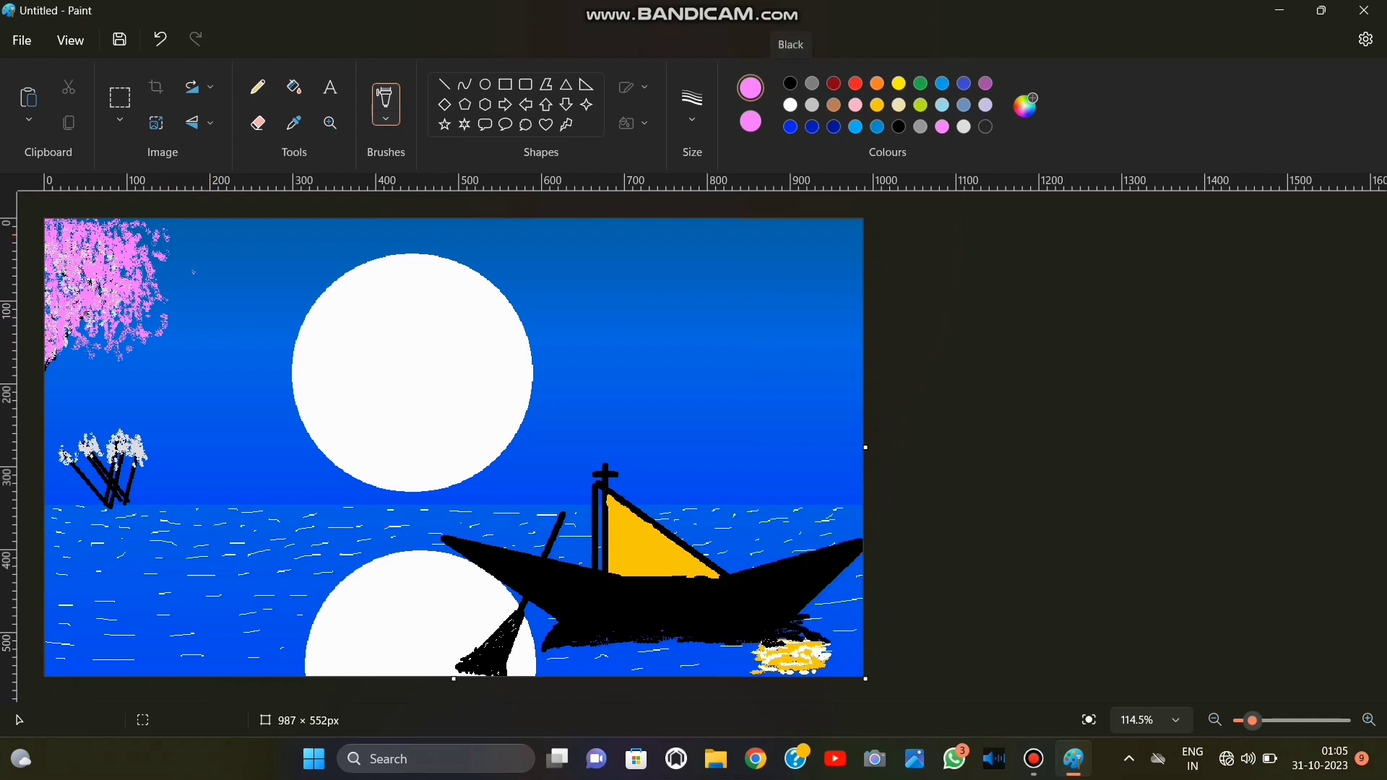
Set both colours to black and dab dark branch marks through the pink foliage.
{"action": "left_click", "coordinate": [791, 83]}
{"action": "left_click", "coordinate": [751, 122]}
{"action": "left_click", "coordinate": [790, 83]}
{"action": "mouse_move", "coordinate": [79, 265]}
{"action": "left_mouse_down"}
{"action": "mouse_move", "coordinate": [151, 264]}
{"action": "mouse_move", "coordinate": [75, 282]}
{"action": "mouse_move", "coordinate": [57, 339]}
{"action": "left_mouse_up"}
{"action": "mouse_move", "coordinate": [66, 264]}
{"action": "left_mouse_down"}
{"action": "mouse_move", "coordinate": [50, 248]}
{"action": "mouse_move", "coordinate": [119, 295]}
{"action": "left_mouse_up"}
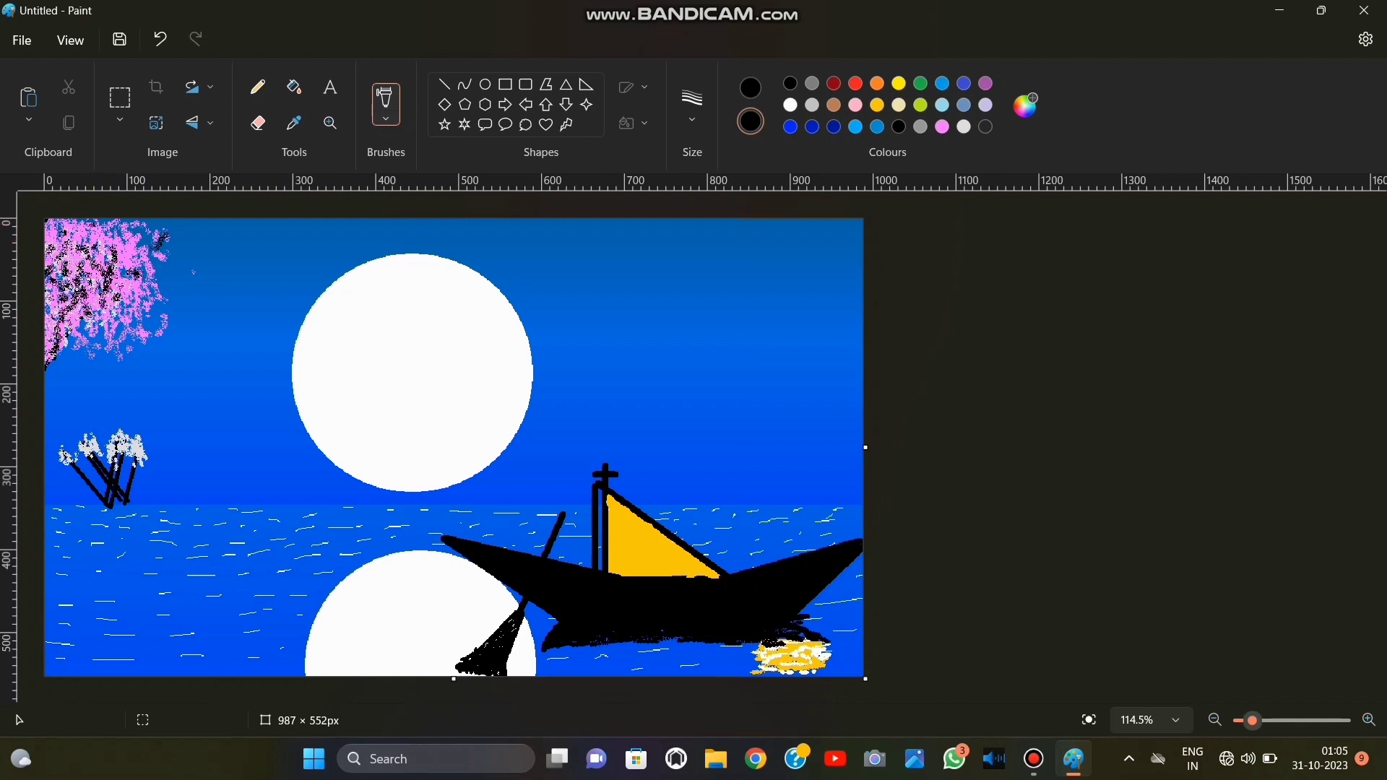
Set both colours to light pink and extend the foliage's outer edge toward the moon, using a larger brush size.
{"action": "left_click", "coordinate": [942, 126]}
{"action": "left_click", "coordinate": [751, 88]}
{"action": "left_click", "coordinate": [942, 126]}
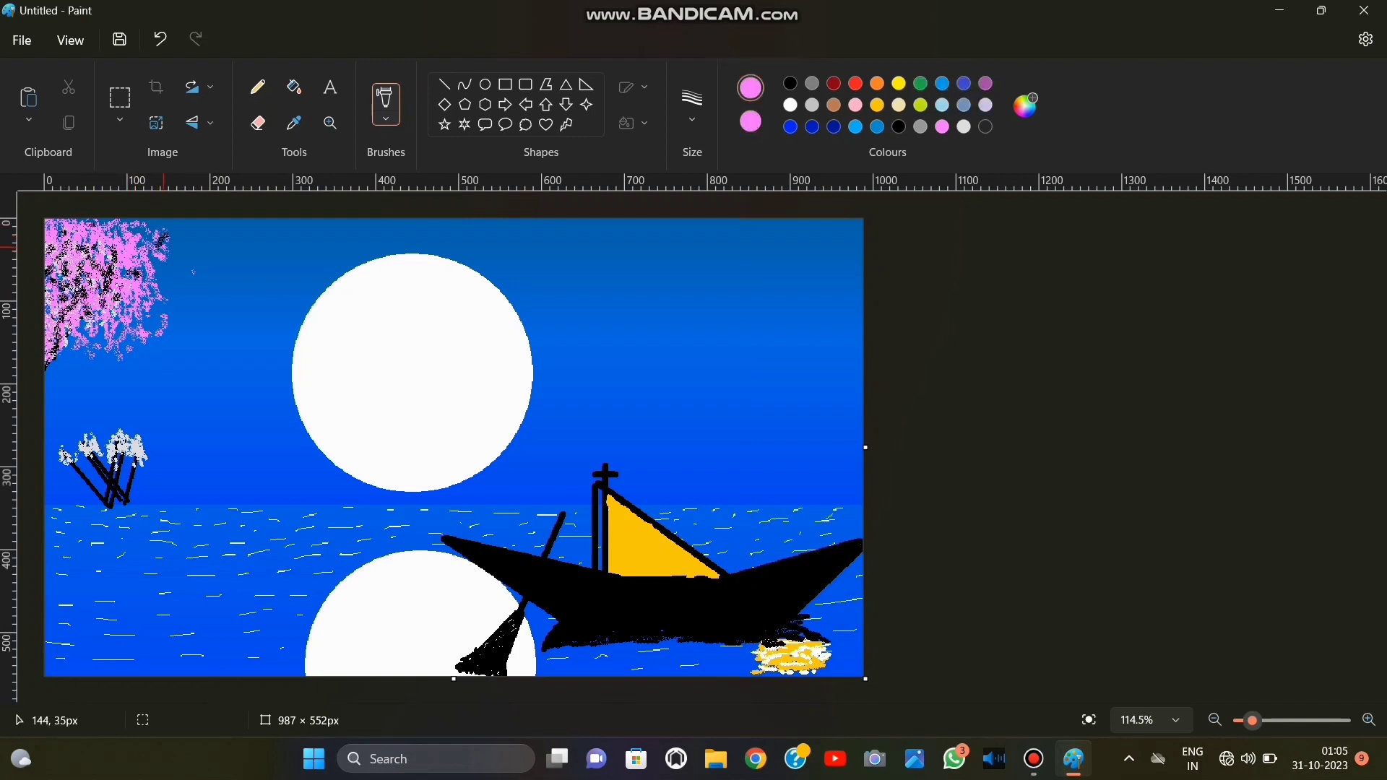
{"action": "mouse_move", "coordinate": [163, 248]}
{"action": "left_mouse_down"}
{"action": "mouse_move", "coordinate": [143, 222]}
{"action": "mouse_move", "coordinate": [169, 284]}
{"action": "mouse_move", "coordinate": [152, 269]}
{"action": "mouse_move", "coordinate": [178, 227]}
{"action": "mouse_move", "coordinate": [181, 284]}
{"action": "mouse_move", "coordinate": [169, 263]}
{"action": "mouse_move", "coordinate": [153, 319]}
{"action": "mouse_move", "coordinate": [183, 290]}
{"action": "mouse_move", "coordinate": [159, 334]}
{"action": "mouse_move", "coordinate": [68, 357]}
{"action": "mouse_move", "coordinate": [164, 349]}
{"action": "left_mouse_up"}
{"action": "left_click", "coordinate": [692, 105]}
{"action": "left_click", "coordinate": [692, 193]}
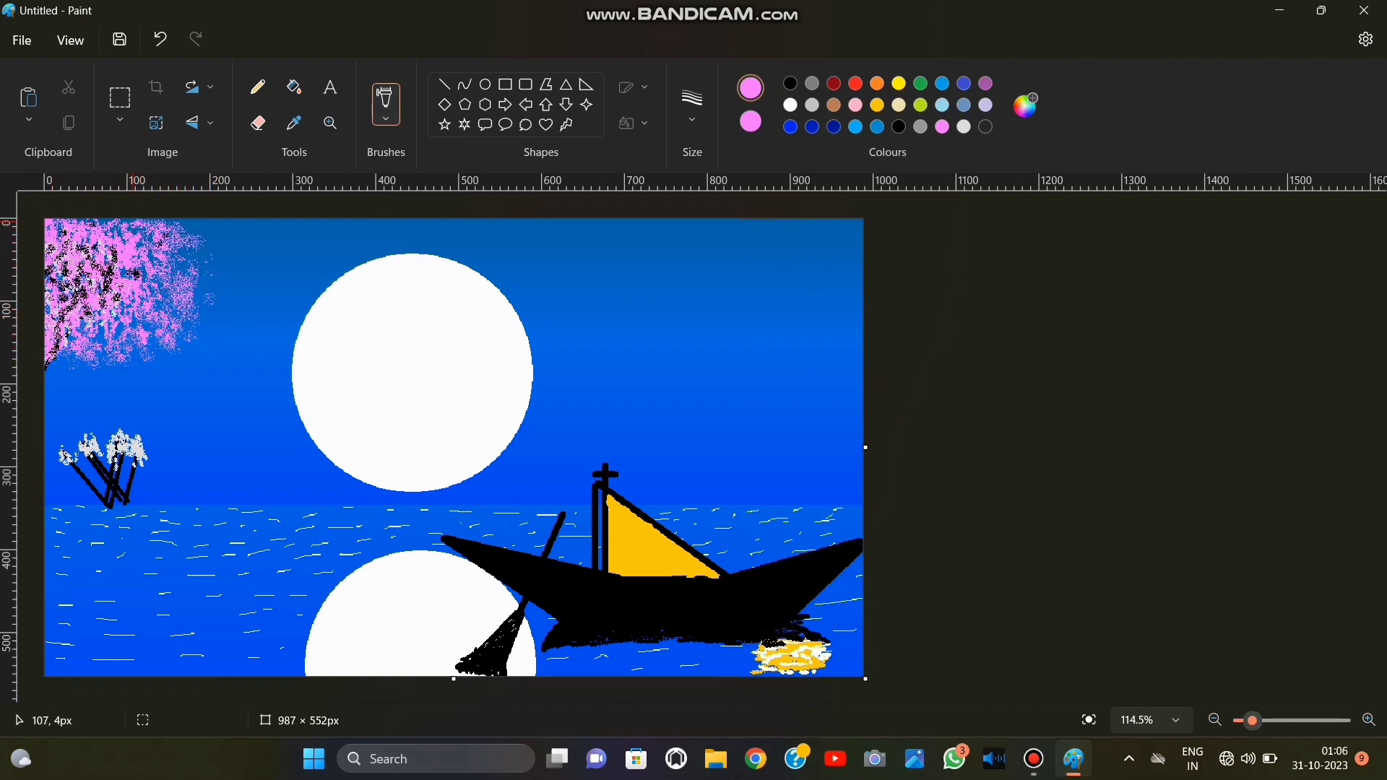
Set both colours to white, undo the misplaced specks outside the tree, and scatter white specks within the pink foliage.
{"action": "left_click", "coordinate": [791, 105]}
{"action": "left_click", "coordinate": [751, 121]}
{"action": "left_click", "coordinate": [790, 105]}
{"action": "mouse_move", "coordinate": [172, 245]}
{"action": "left_mouse_down"}
{"action": "mouse_move", "coordinate": [128, 233]}
{"action": "mouse_move", "coordinate": [172, 266]}
{"action": "left_mouse_up"}
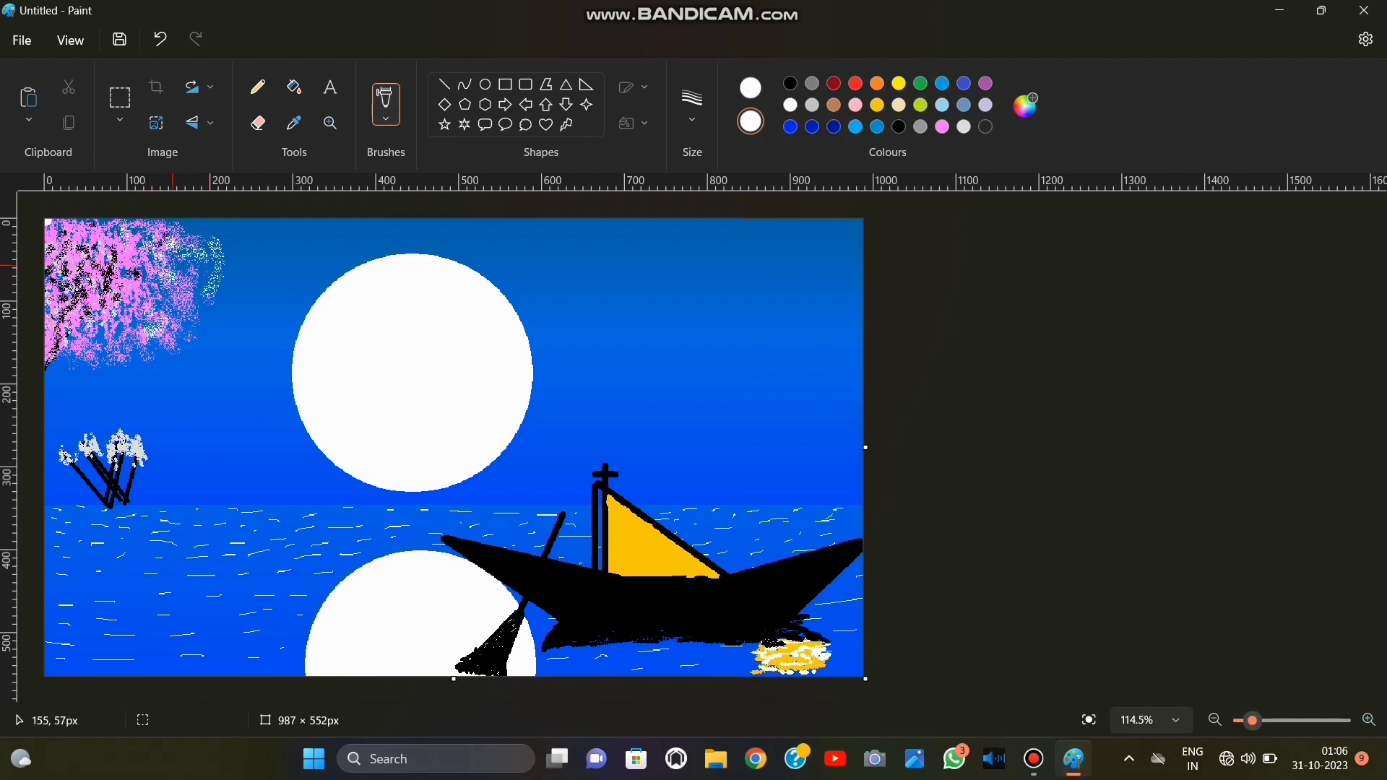
{"action": "left_click", "coordinate": [159, 39]}
{"action": "left_click", "coordinate": [159, 39]}
{"action": "left_click", "coordinate": [159, 39]}
{"action": "mouse_move", "coordinate": [86, 316]}
{"action": "left_mouse_down"}
{"action": "mouse_move", "coordinate": [137, 318]}
{"action": "mouse_move", "coordinate": [186, 279]}
{"action": "left_mouse_up"}
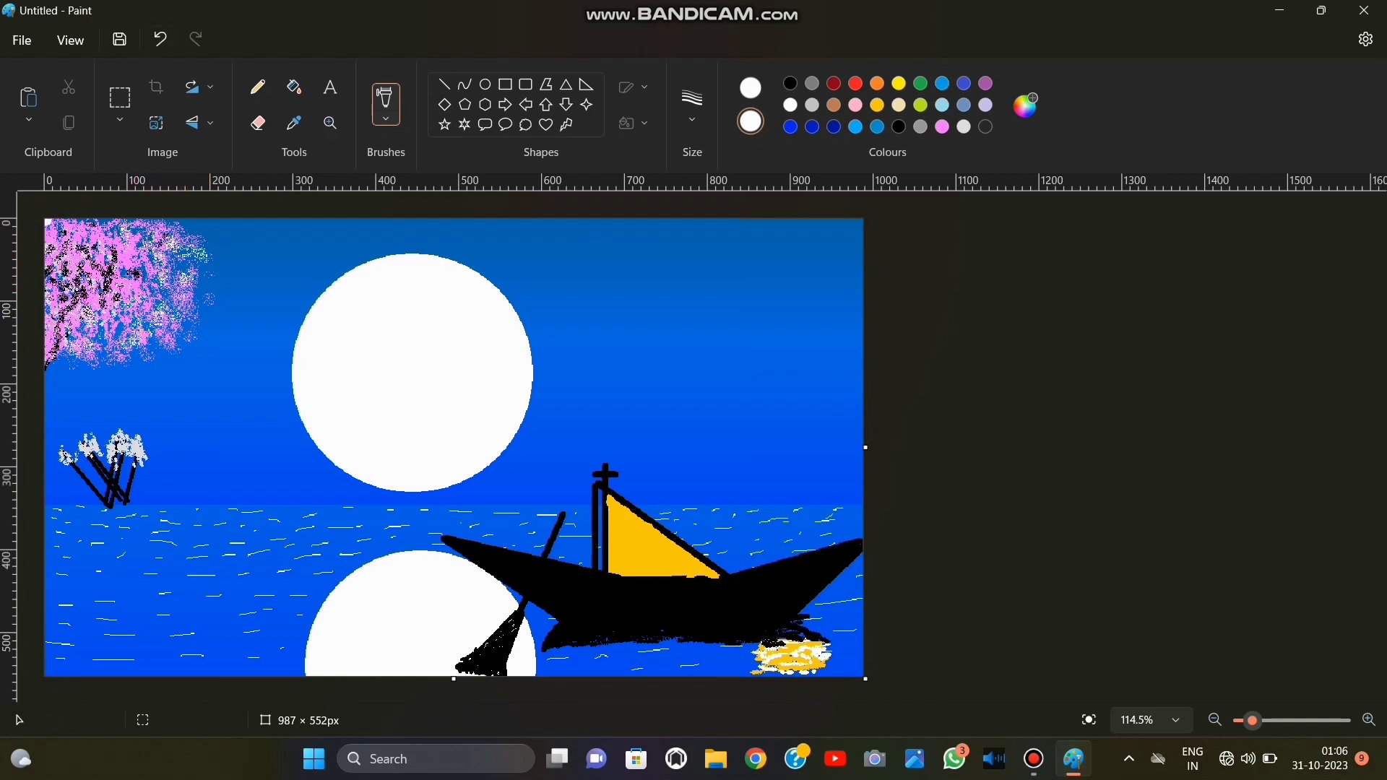
Set both colours to light pink and fill out the foliage's outer and lower edges into a rounded crown.
{"action": "left_click", "coordinate": [942, 127]}
{"action": "left_click", "coordinate": [751, 88]}
{"action": "left_click", "coordinate": [943, 126]}
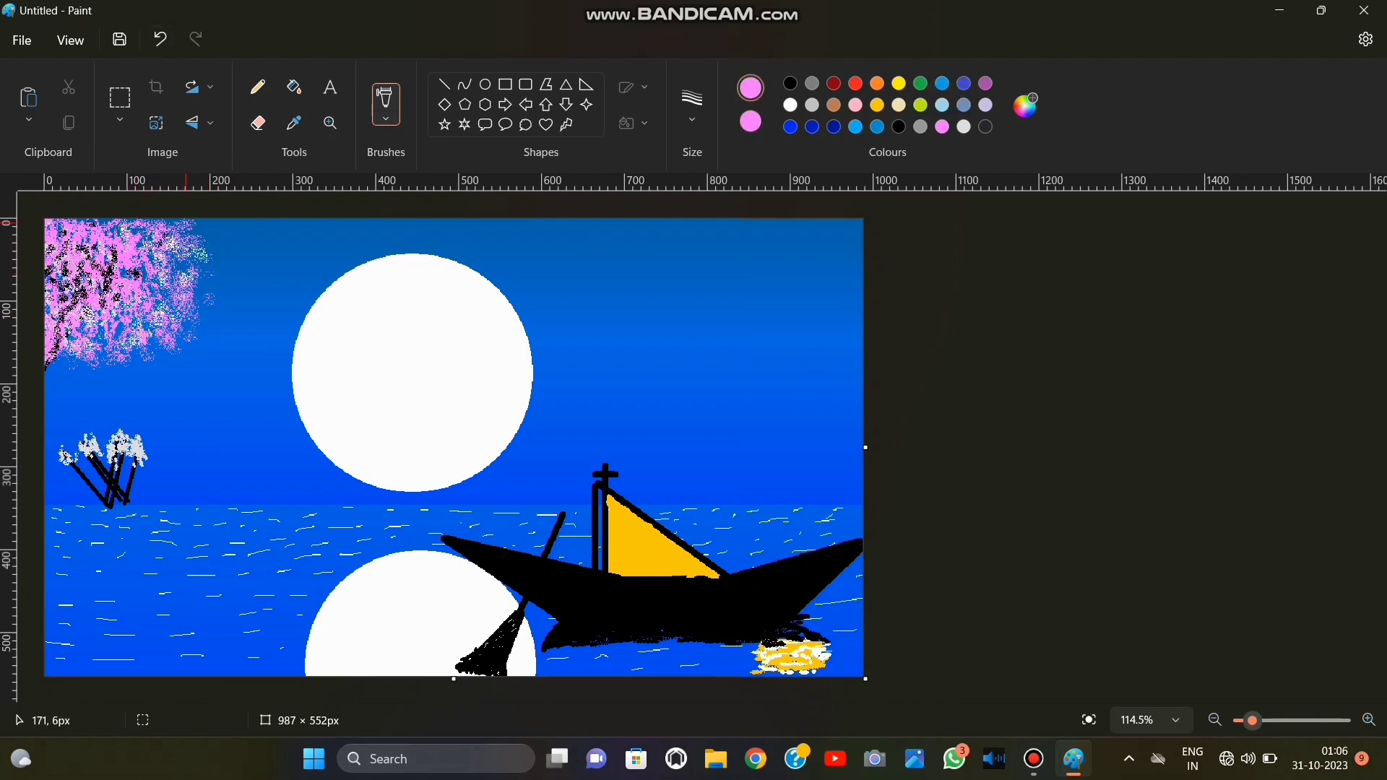
{"action": "mouse_move", "coordinate": [186, 224]}
{"action": "left_mouse_down"}
{"action": "mouse_move", "coordinate": [192, 276]}
{"action": "mouse_move", "coordinate": [208, 260]}
{"action": "mouse_move", "coordinate": [205, 304]}
{"action": "mouse_move", "coordinate": [156, 327]}
{"action": "left_mouse_up"}
{"action": "left_click_drag", "start_coordinate": [58, 351], "coordinate": [175, 341]}
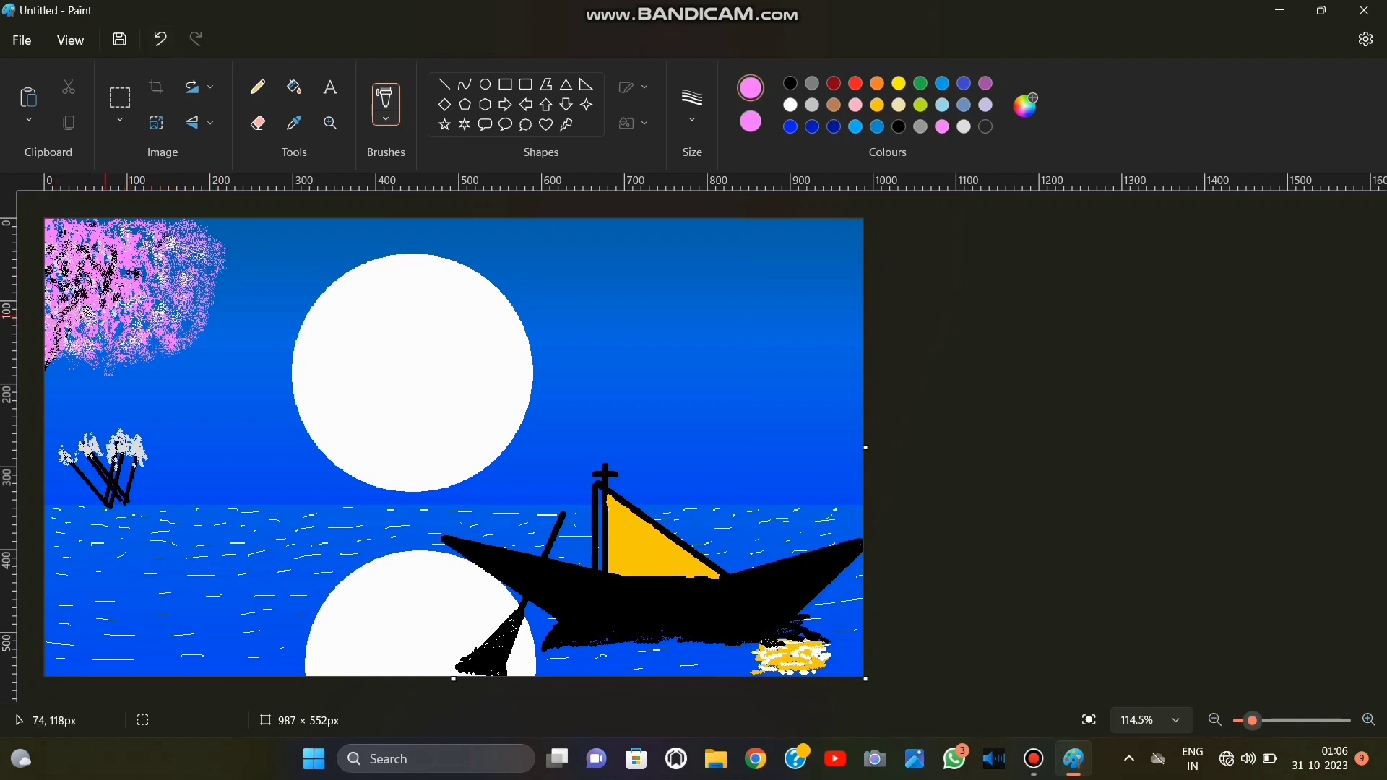
Set both colours to black, stipple dense dark shading throughout the tree's crown, and undo the last stroke.
{"action": "left_click", "coordinate": [791, 84]}
{"action": "left_click", "coordinate": [750, 121]}
{"action": "left_click", "coordinate": [791, 84]}
{"action": "mouse_move", "coordinate": [172, 268]}
{"action": "left_mouse_down"}
{"action": "mouse_move", "coordinate": [140, 334]}
{"action": "mouse_move", "coordinate": [109, 327]}
{"action": "mouse_move", "coordinate": [183, 276]}
{"action": "mouse_move", "coordinate": [87, 332]}
{"action": "mouse_move", "coordinate": [187, 258]}
{"action": "mouse_move", "coordinate": [94, 260]}
{"action": "mouse_move", "coordinate": [54, 326]}
{"action": "mouse_move", "coordinate": [94, 351]}
{"action": "mouse_move", "coordinate": [159, 349]}
{"action": "left_mouse_up"}
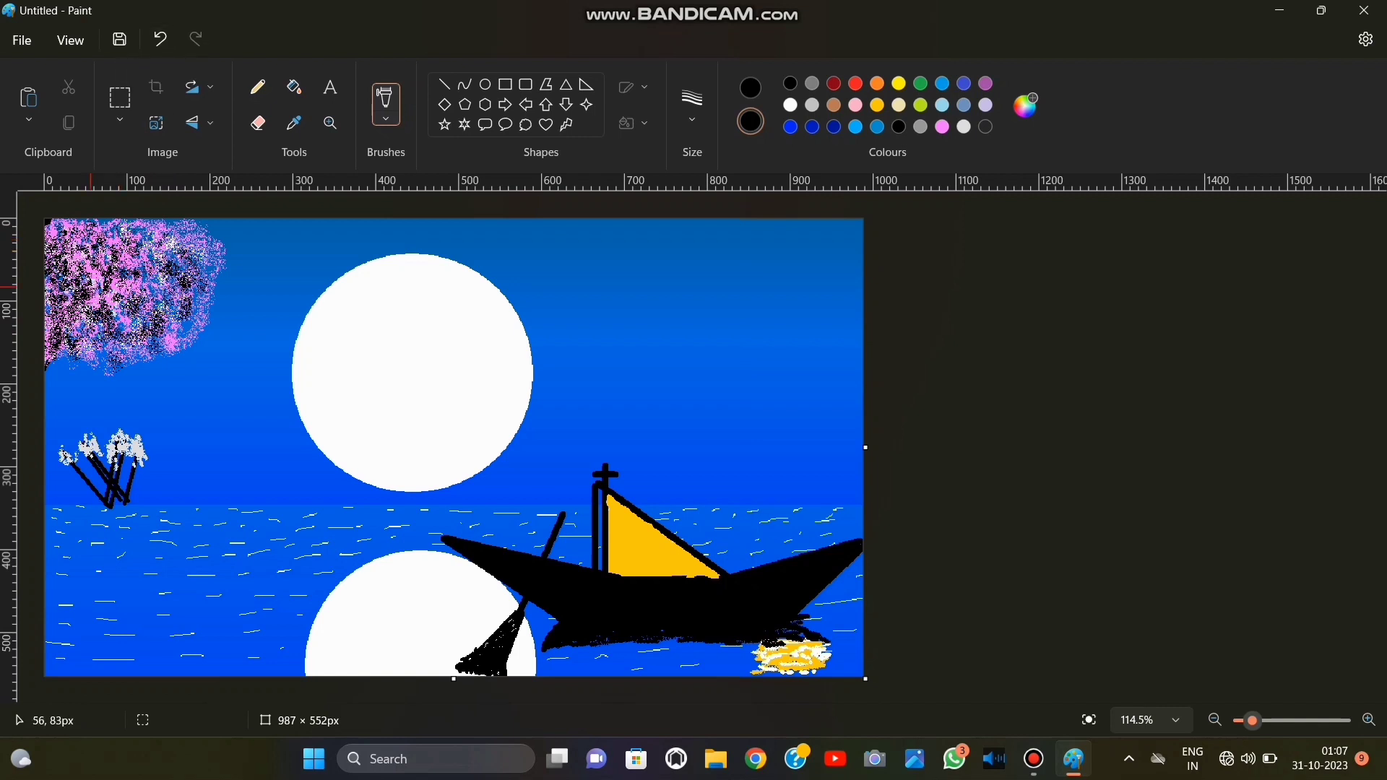
{"action": "mouse_move", "coordinate": [76, 282]}
{"action": "left_mouse_down"}
{"action": "mouse_move", "coordinate": [141, 265]}
{"action": "mouse_move", "coordinate": [135, 246]}
{"action": "mouse_move", "coordinate": [209, 265]}
{"action": "mouse_move", "coordinate": [80, 309]}
{"action": "mouse_move", "coordinate": [86, 281]}
{"action": "mouse_move", "coordinate": [129, 254]}
{"action": "mouse_move", "coordinate": [118, 265]}
{"action": "mouse_move", "coordinate": [76, 246]}
{"action": "mouse_move", "coordinate": [101, 354]}
{"action": "mouse_move", "coordinate": [138, 329]}
{"action": "mouse_move", "coordinate": [126, 240]}
{"action": "mouse_move", "coordinate": [52, 242]}
{"action": "mouse_move", "coordinate": [75, 235]}
{"action": "mouse_move", "coordinate": [87, 303]}
{"action": "mouse_move", "coordinate": [175, 328]}
{"action": "left_mouse_up"}
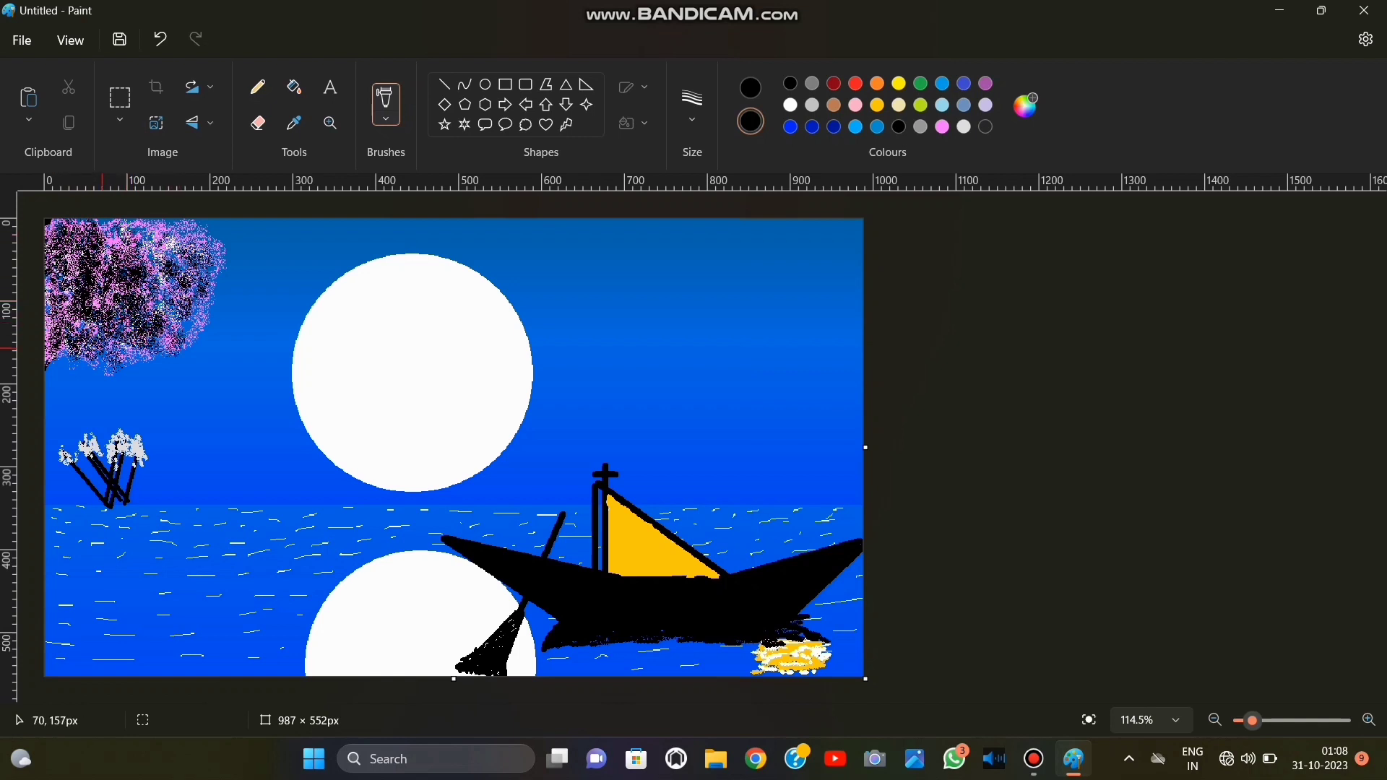
{"action": "left_click", "coordinate": [160, 39]}
Set both colours to light pink, spray pink over the shaded tree crown, and undo the last strokes.
{"action": "left_click", "coordinate": [942, 126]}
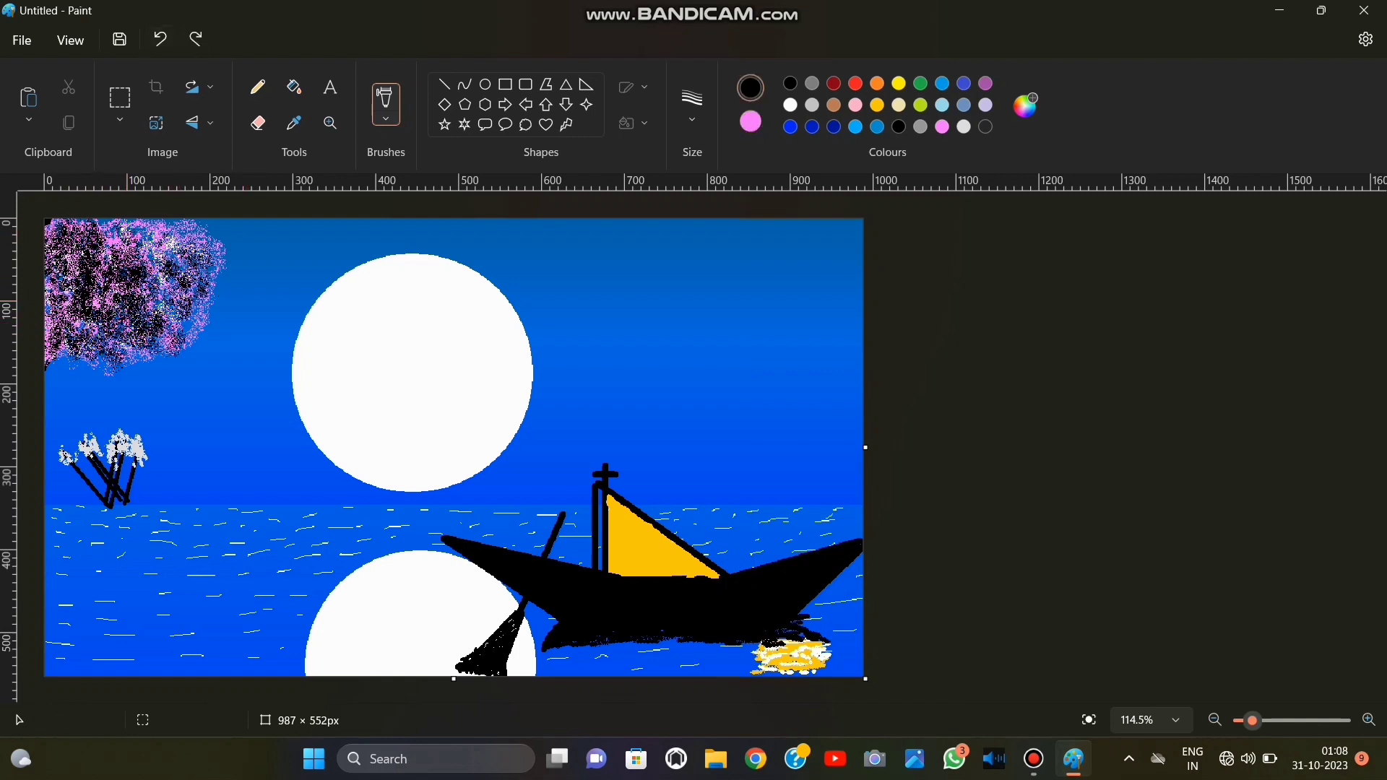
{"action": "mouse_move", "coordinate": [168, 246]}
{"action": "left_mouse_down"}
{"action": "mouse_move", "coordinate": [141, 300]}
{"action": "mouse_move", "coordinate": [74, 338]}
{"action": "mouse_move", "coordinate": [114, 298]}
{"action": "mouse_move", "coordinate": [122, 351]}
{"action": "mouse_move", "coordinate": [214, 342]}
{"action": "left_mouse_up"}
{"action": "left_click_drag", "start_coordinate": [224, 305], "coordinate": [200, 294]}
{"action": "left_click", "coordinate": [160, 40]}
{"action": "left_click", "coordinate": [159, 39]}
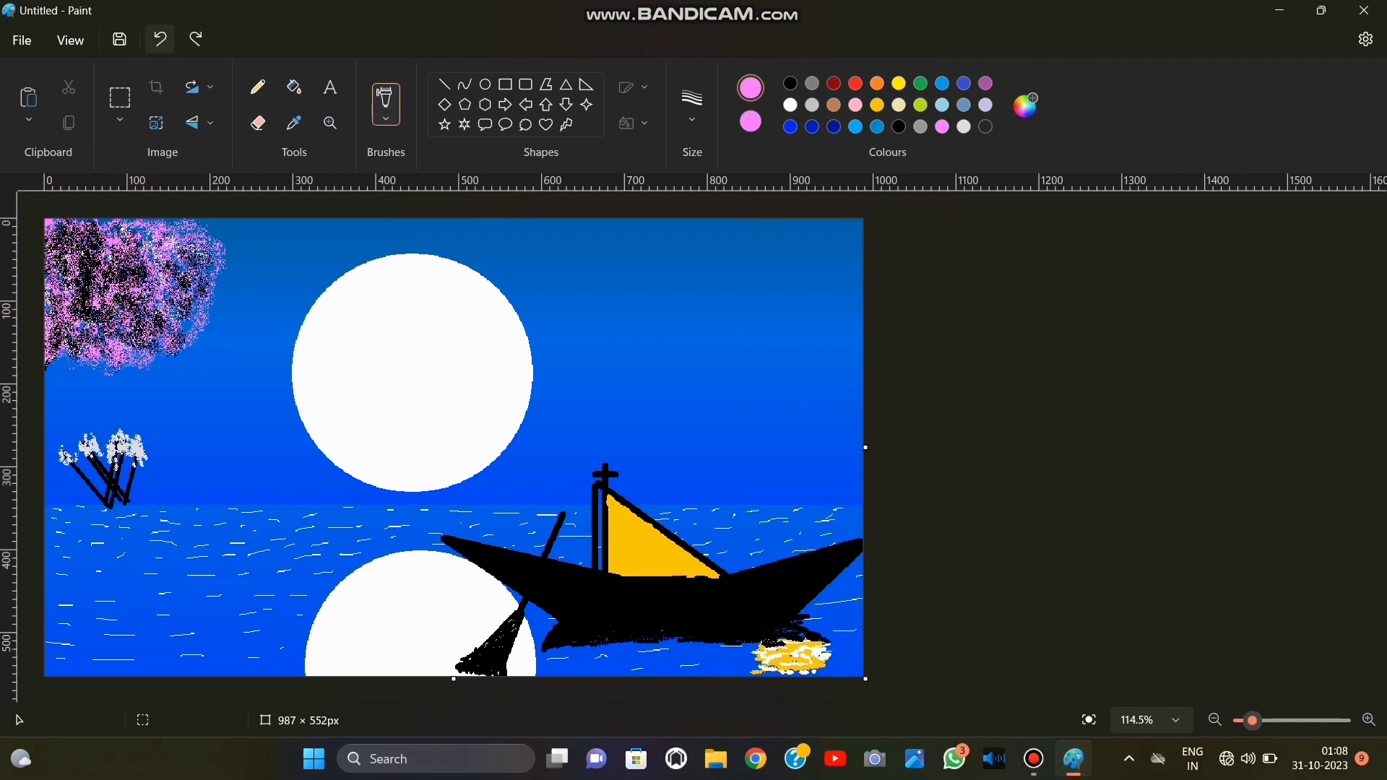
Choose the Pencil with both colours black and a different stroke size, and undo the trial branch line in the crown.
{"action": "left_click", "coordinate": [258, 87]}
{"action": "left_click", "coordinate": [792, 83]}
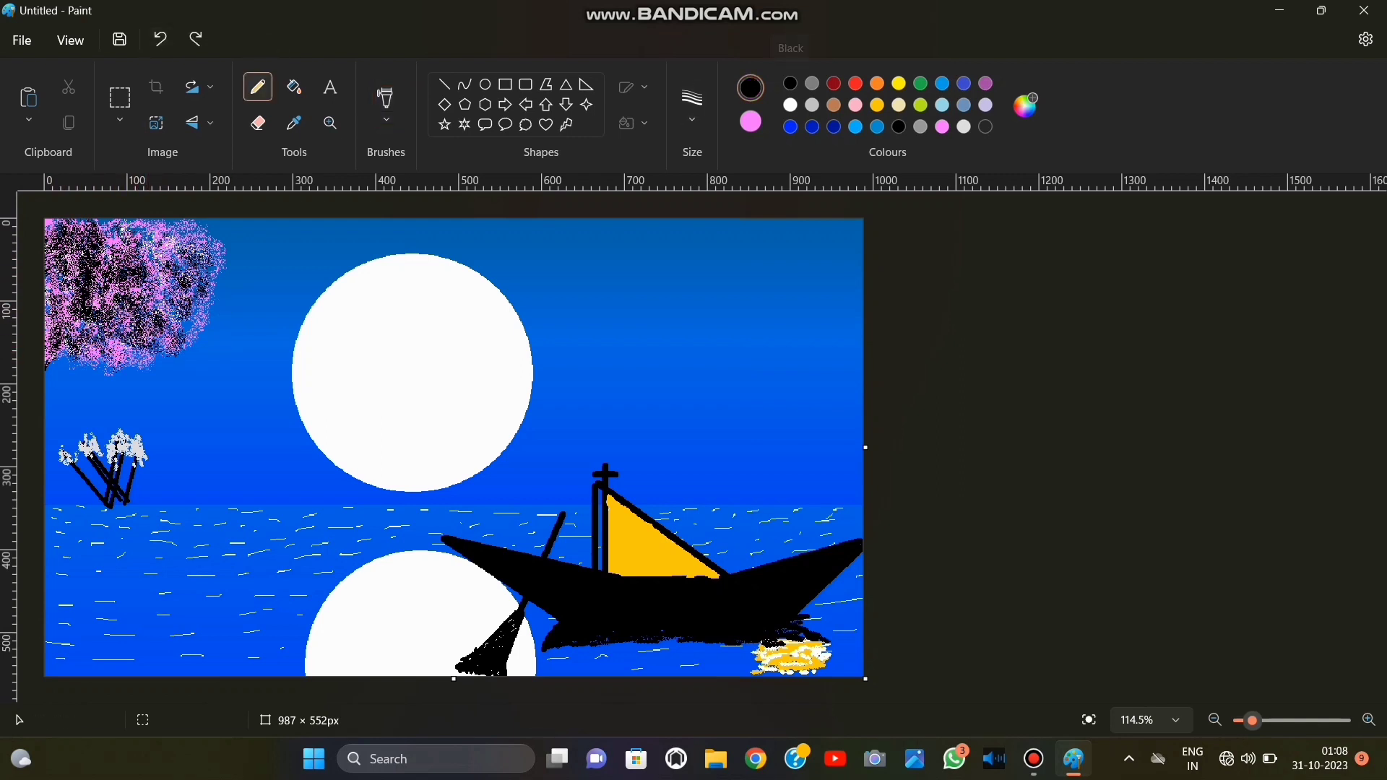
{"action": "left_click", "coordinate": [752, 122]}
{"action": "left_click", "coordinate": [900, 127]}
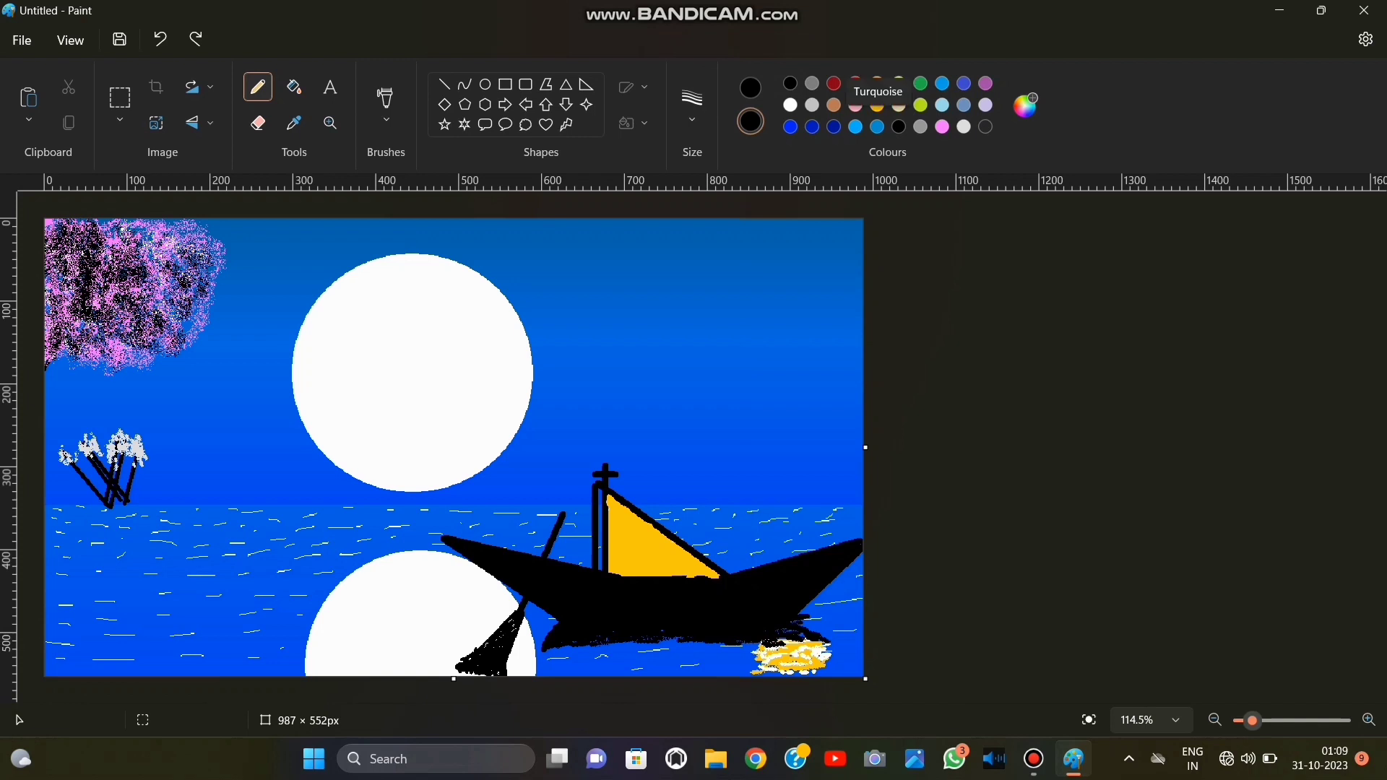
{"action": "left_click", "coordinate": [692, 105]}
{"action": "left_click", "coordinate": [693, 276]}
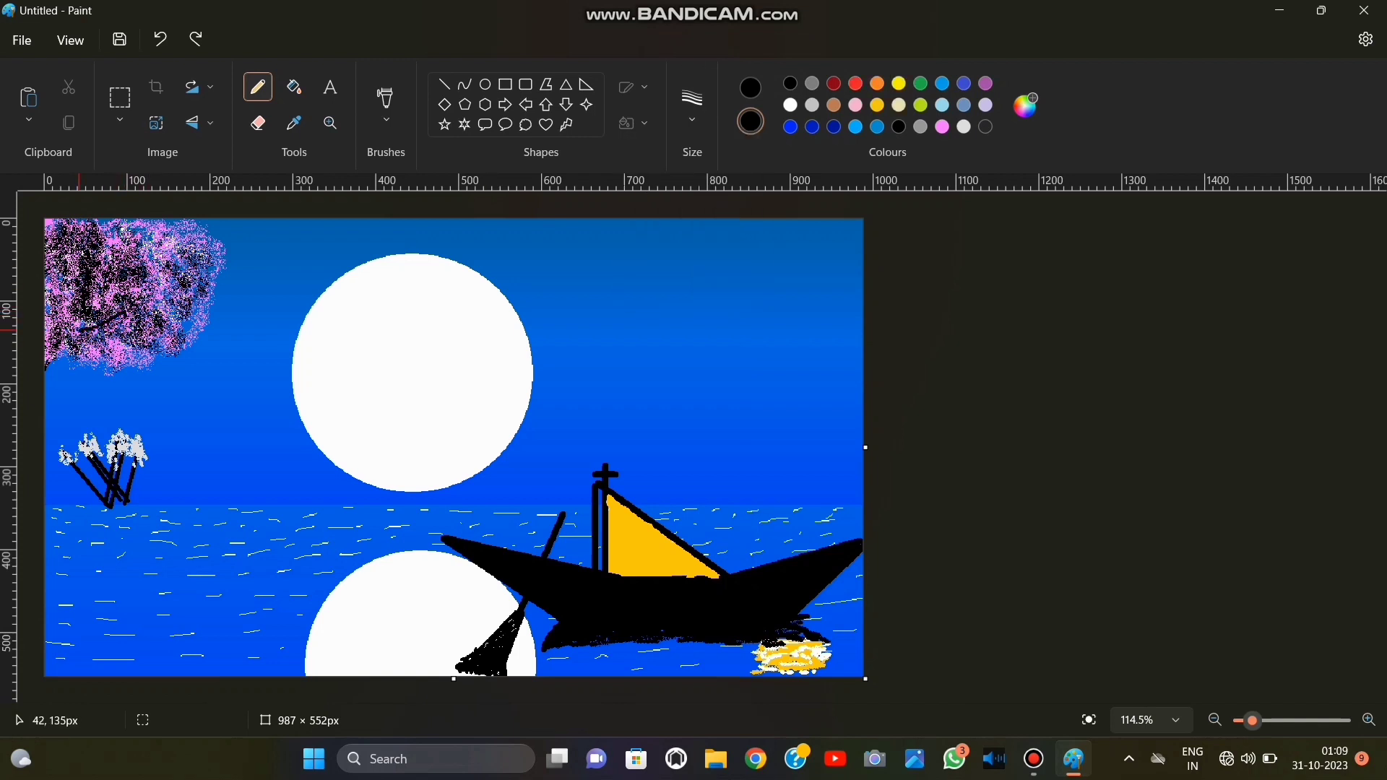
{"action": "left_click", "coordinate": [159, 39]}
Draw the main black branch rising from the canvas's left edge into the crown, with an upright offshoot and three branches on its left.
{"action": "scroll", "coordinate": [645, 489], "scroll_direction": "up", "scroll_amount": 5}
{"action": "scroll", "coordinate": [644, 488], "scroll_direction": "left", "scroll_amount": 10}
{"action": "scroll", "coordinate": [257, 547], "scroll_direction": "up", "scroll_amount": 5}
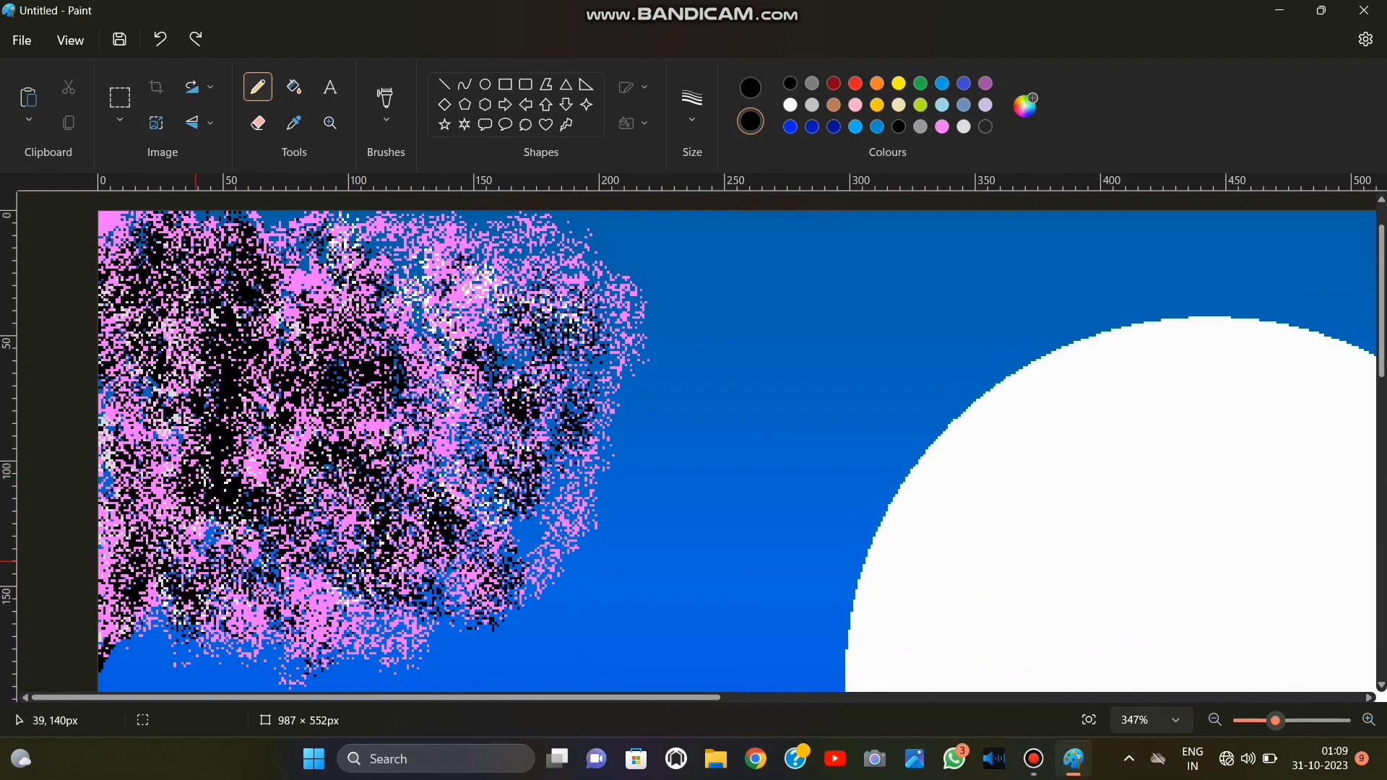
{"action": "mouse_move", "coordinate": [103, 647]}
{"action": "left_mouse_down"}
{"action": "mouse_move", "coordinate": [196, 511]}
{"action": "mouse_move", "coordinate": [230, 489]}
{"action": "mouse_move", "coordinate": [381, 485]}
{"action": "left_mouse_up"}
{"action": "key", "text": "ctrl+z"}
{"action": "mouse_move", "coordinate": [112, 637]}
{"action": "left_mouse_down"}
{"action": "mouse_move", "coordinate": [191, 517]}
{"action": "mouse_move", "coordinate": [329, 549]}
{"action": "left_mouse_up"}
{"action": "left_click_drag", "start_coordinate": [312, 397], "coordinate": [310, 521]}
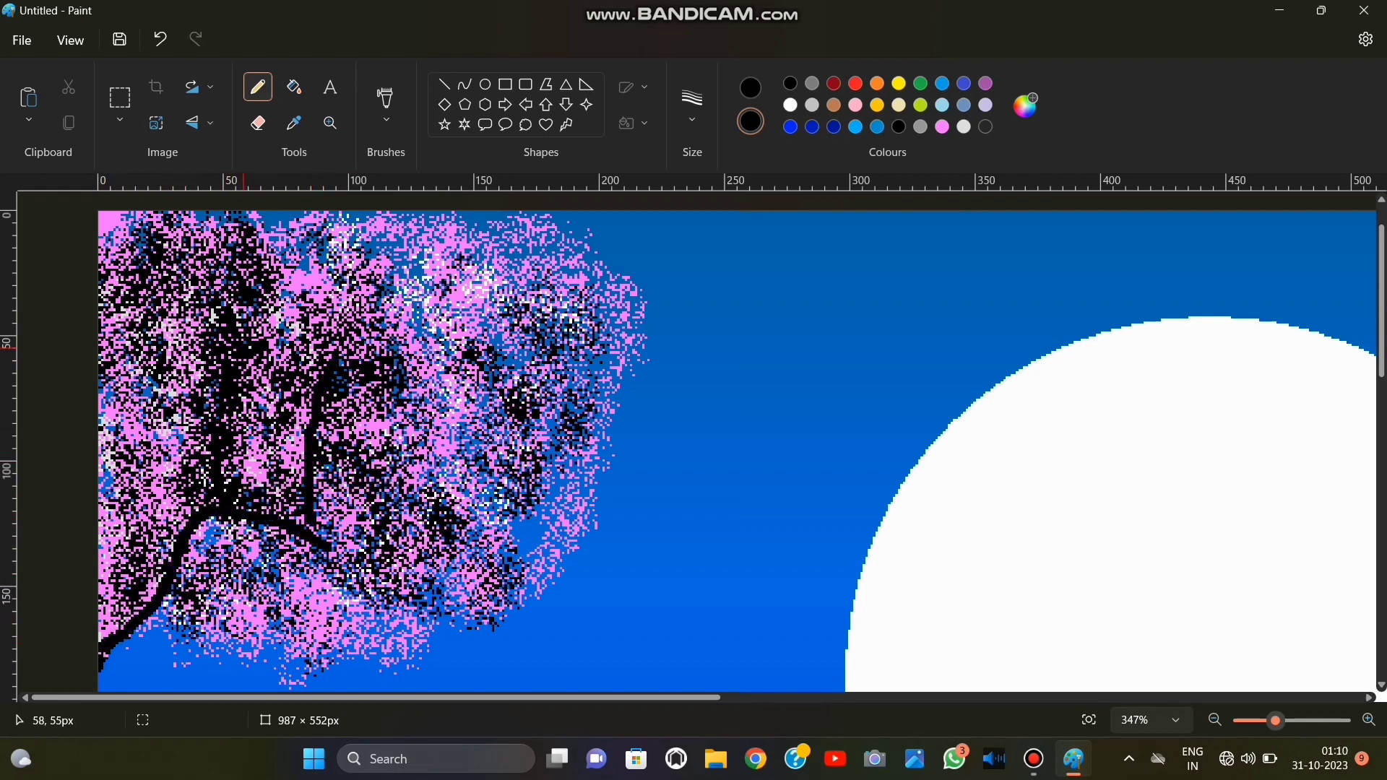
{"action": "mouse_move", "coordinate": [111, 374]}
{"action": "left_mouse_down"}
{"action": "mouse_move", "coordinate": [154, 397]}
{"action": "mouse_move", "coordinate": [217, 486]}
{"action": "left_mouse_up"}
{"action": "left_click_drag", "start_coordinate": [103, 428], "coordinate": [187, 526]}
{"action": "left_click_drag", "start_coordinate": [111, 485], "coordinate": [182, 514]}
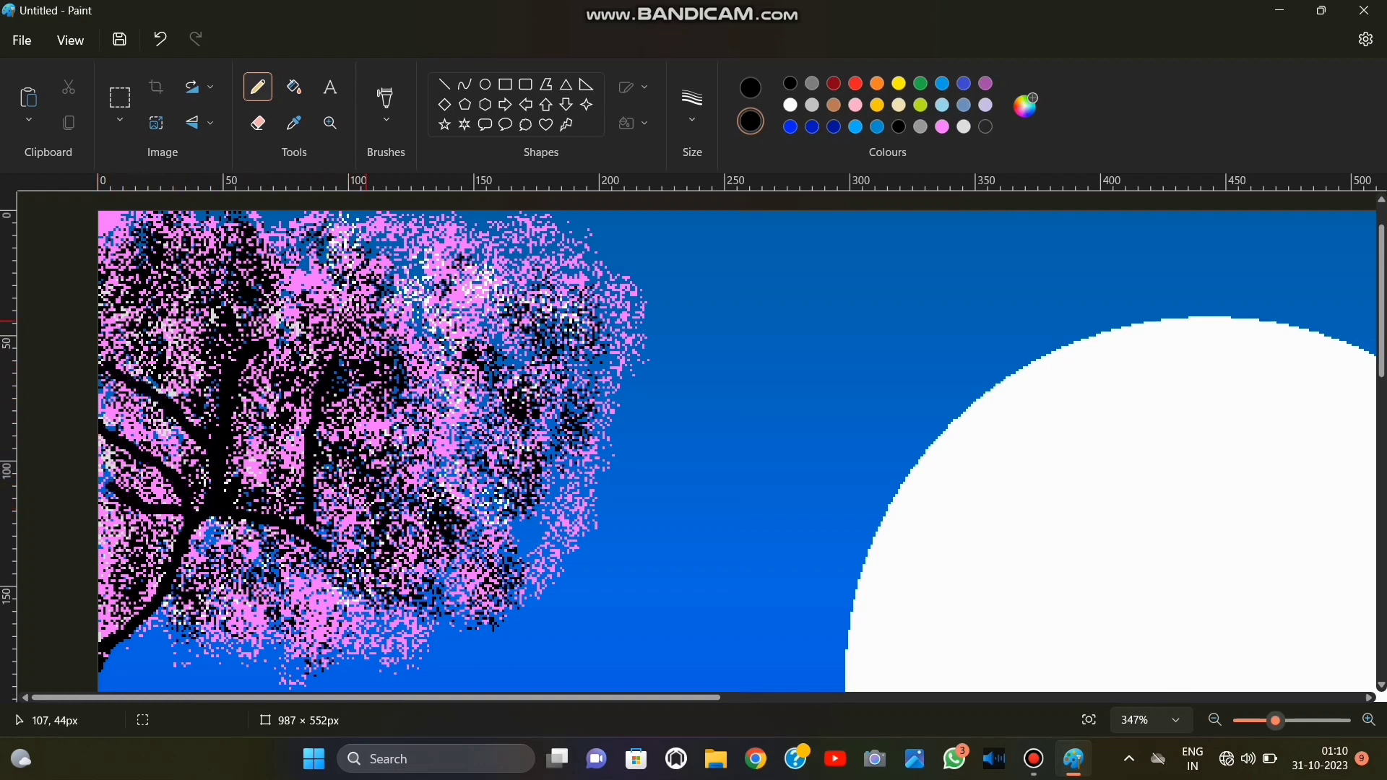
Draw black branches fanning out through the upper part and moon-facing side of the pink crown.
{"action": "left_click_drag", "start_coordinate": [329, 253], "coordinate": [311, 394]}
{"action": "left_click_drag", "start_coordinate": [192, 233], "coordinate": [307, 318]}
{"action": "left_click_drag", "start_coordinate": [128, 306], "coordinate": [317, 360]}
{"action": "mouse_move", "coordinate": [582, 323]}
{"action": "left_mouse_down"}
{"action": "mouse_move", "coordinate": [485, 370]}
{"action": "mouse_move", "coordinate": [327, 531]}
{"action": "left_mouse_up"}
{"action": "mouse_move", "coordinate": [477, 248]}
{"action": "left_mouse_down"}
{"action": "mouse_move", "coordinate": [372, 422]}
{"action": "mouse_move", "coordinate": [590, 493]}
{"action": "left_mouse_up"}
{"action": "mouse_move", "coordinate": [615, 359]}
{"action": "left_mouse_down"}
{"action": "mouse_move", "coordinate": [551, 379]}
{"action": "mouse_move", "coordinate": [480, 485]}
{"action": "left_mouse_up"}
{"action": "mouse_move", "coordinate": [538, 231]}
{"action": "left_mouse_down"}
{"action": "mouse_move", "coordinate": [531, 293]}
{"action": "mouse_move", "coordinate": [448, 379]}
{"action": "left_mouse_up"}
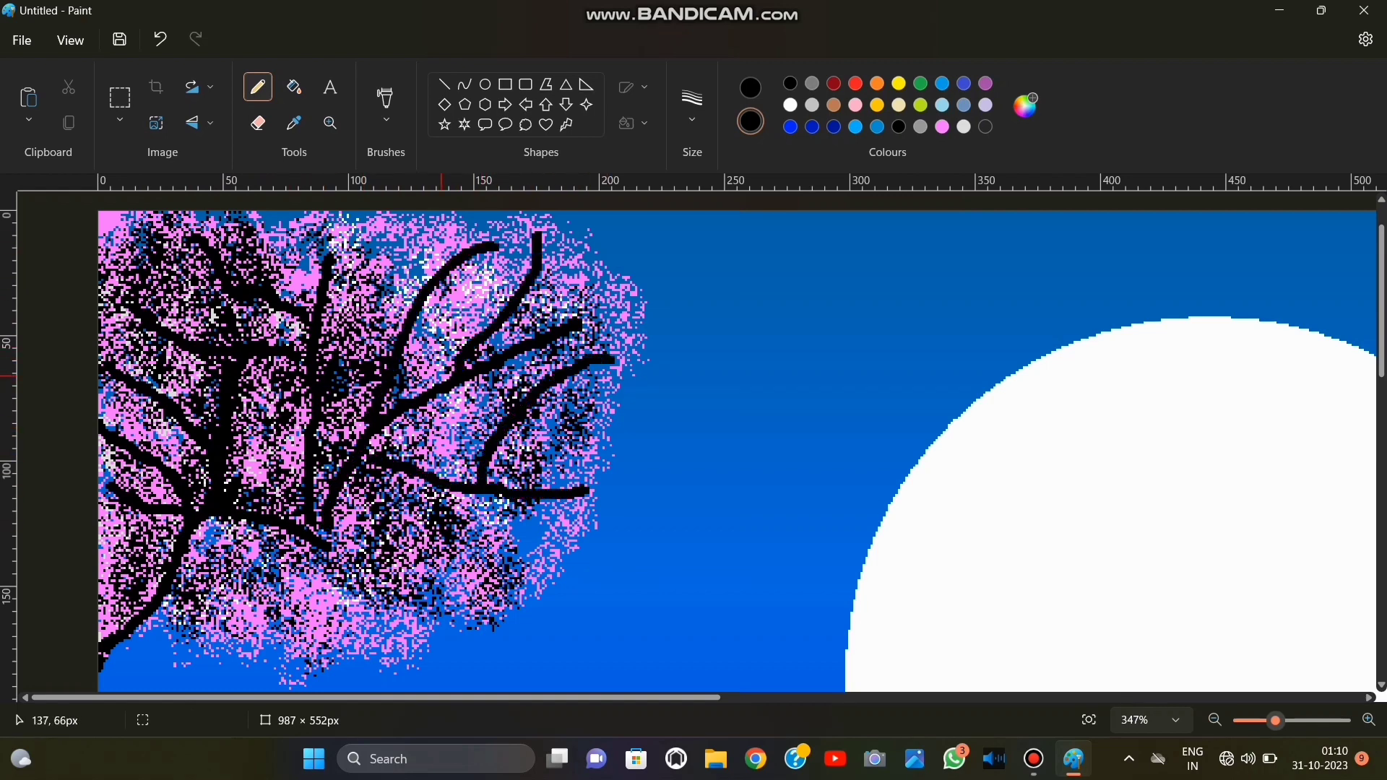
Draw forked black branches hanging down into the lower part of the pink crown.
{"action": "mouse_move", "coordinate": [415, 481]}
{"action": "left_mouse_down"}
{"action": "mouse_move", "coordinate": [442, 620]}
{"action": "mouse_move", "coordinate": [481, 639]}
{"action": "left_mouse_up"}
{"action": "left_click_drag", "start_coordinate": [408, 562], "coordinate": [375, 661]}
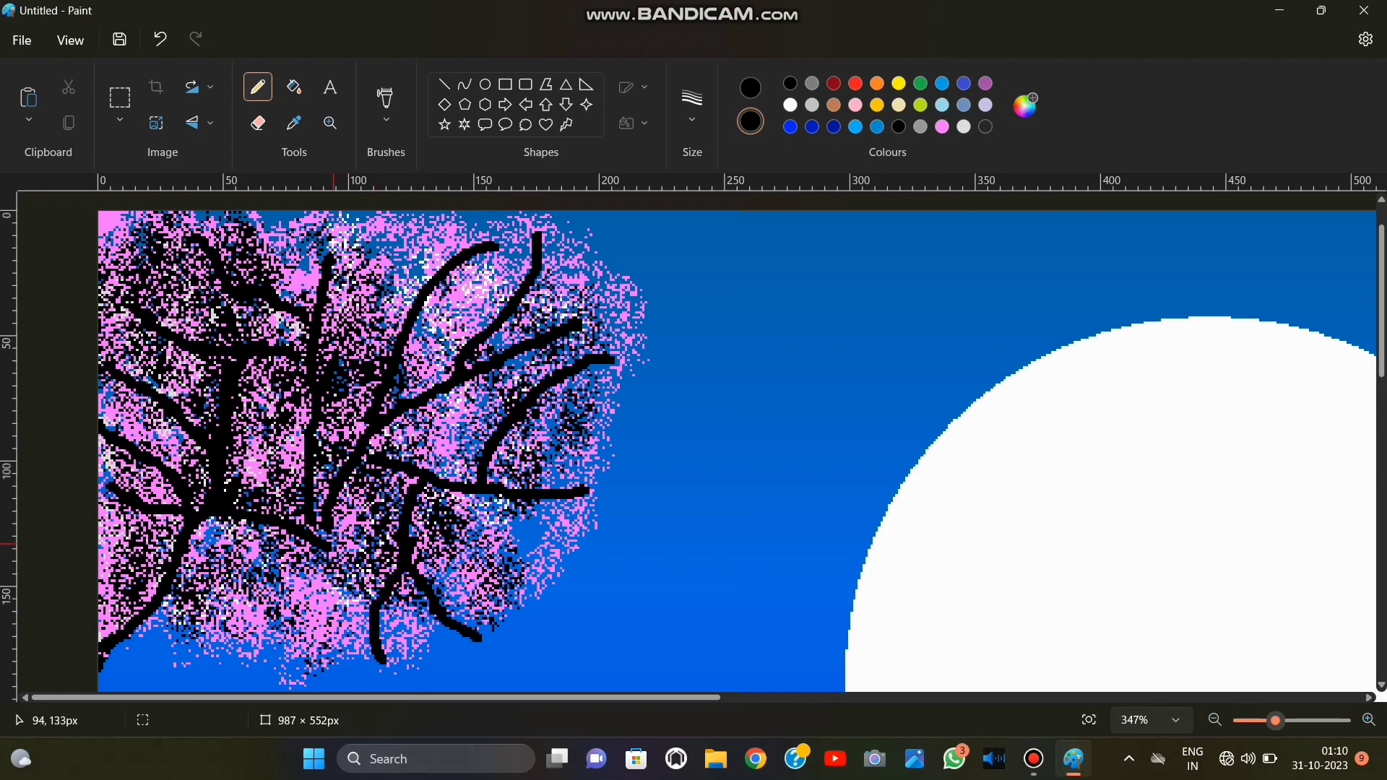
{"action": "left_click_drag", "start_coordinate": [361, 606], "coordinate": [346, 661]}
{"action": "left_click_drag", "start_coordinate": [242, 519], "coordinate": [278, 651]}
{"action": "left_click_drag", "start_coordinate": [249, 586], "coordinate": [343, 663]}
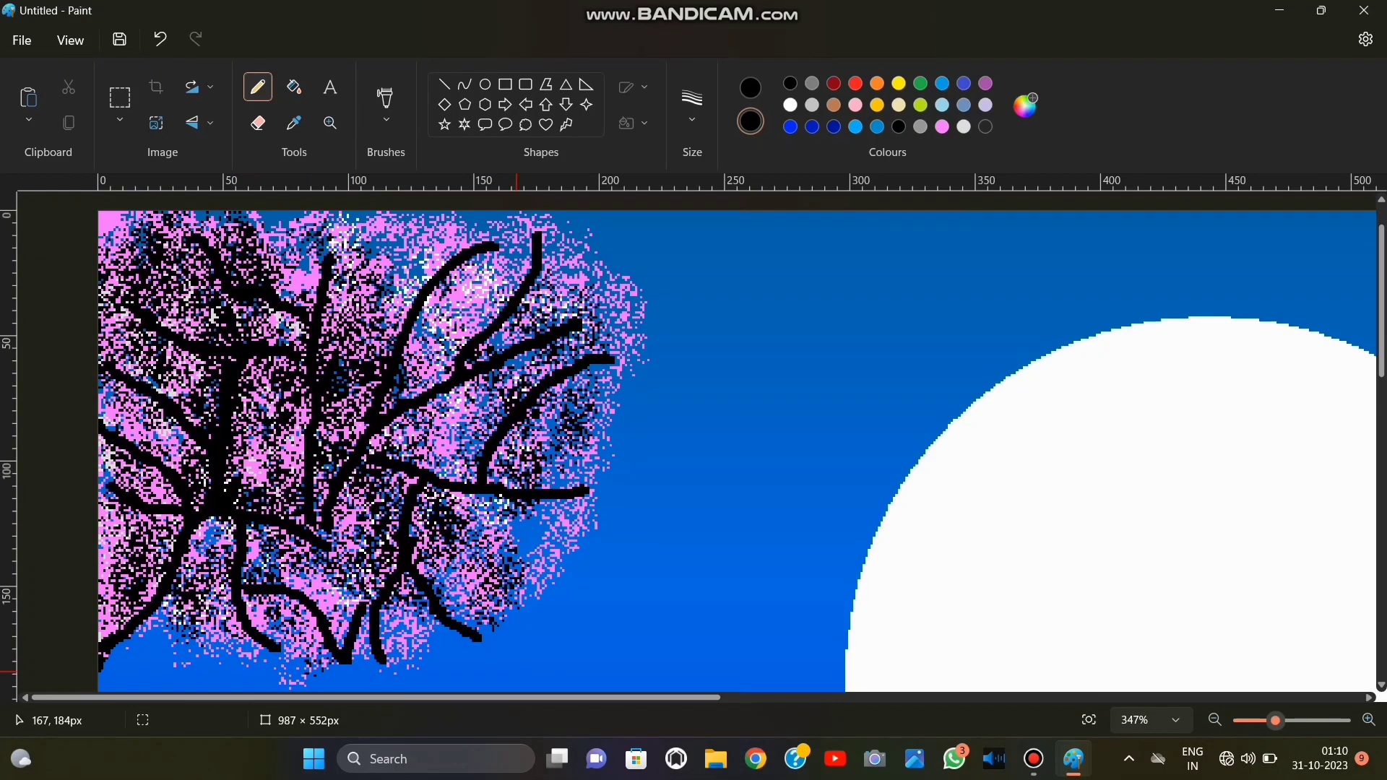
Switch to the standard Brush and thicken the trunk and main branches in black.
{"action": "left_click", "coordinate": [385, 102]}
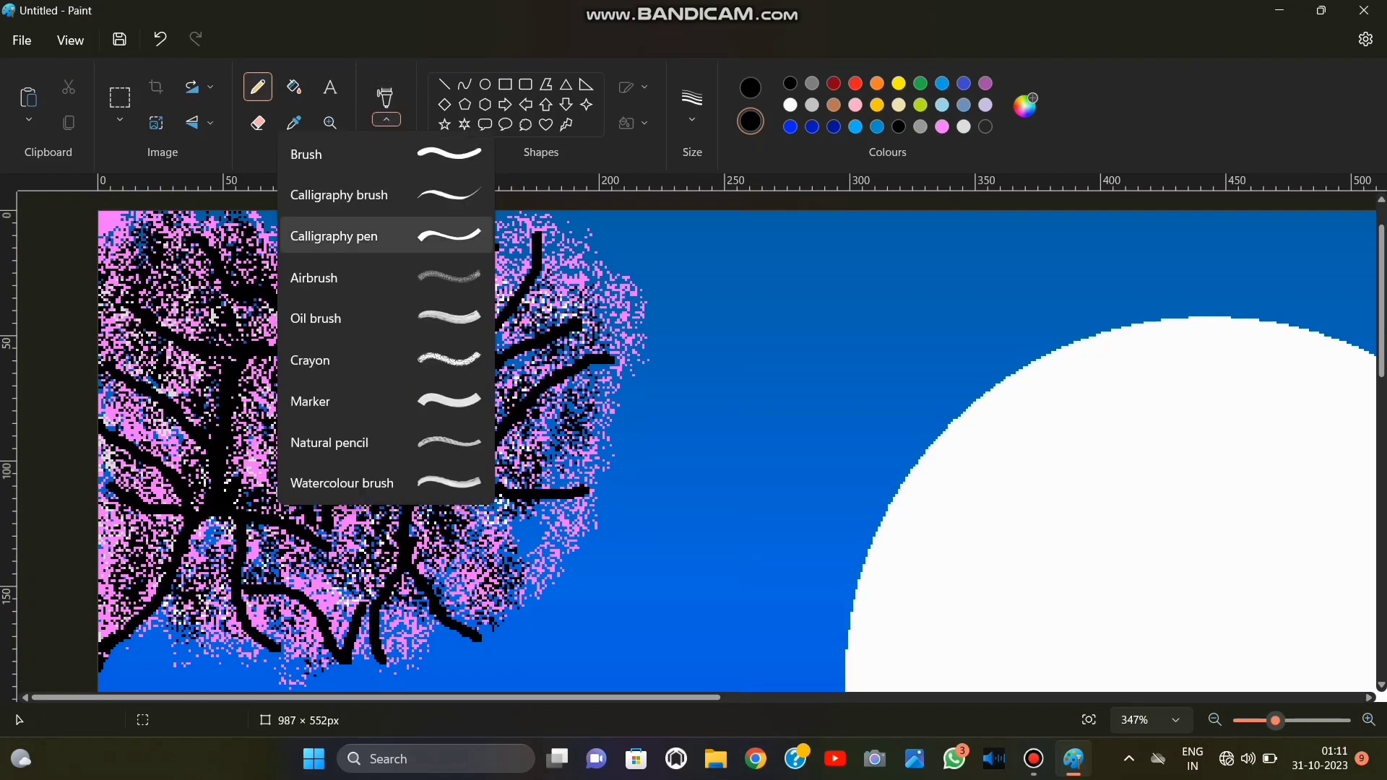
{"action": "left_click", "coordinate": [339, 149]}
{"action": "scroll", "coordinate": [109, 571], "scroll_direction": "down", "scroll_amount": 1}
{"action": "left_click", "coordinate": [160, 38]}
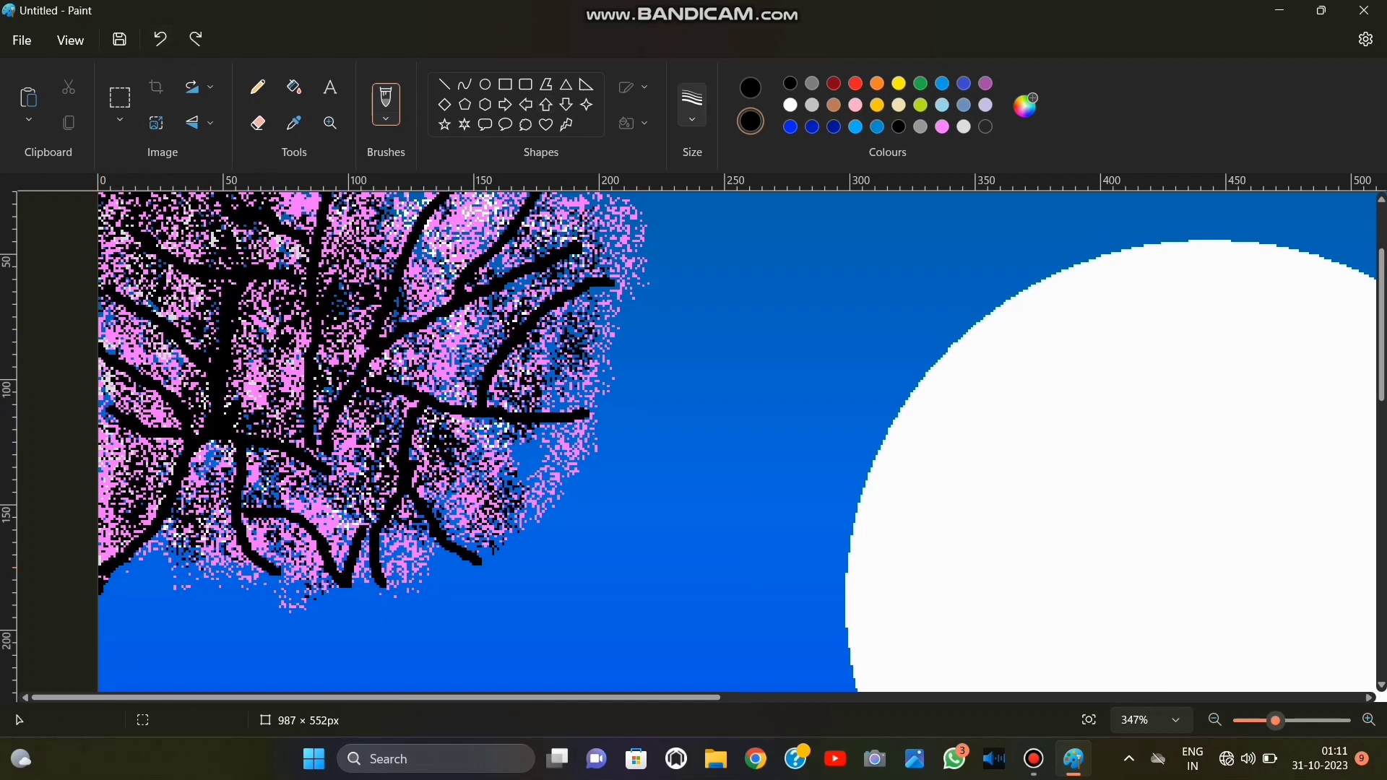
{"action": "mouse_move", "coordinate": [102, 583]}
{"action": "left_mouse_down"}
{"action": "mouse_move", "coordinate": [227, 452]}
{"action": "mouse_move", "coordinate": [246, 488]}
{"action": "left_mouse_up"}
{"action": "left_click_drag", "start_coordinate": [244, 296], "coordinate": [221, 309]}
{"action": "mouse_move", "coordinate": [226, 438]}
{"action": "left_mouse_down"}
{"action": "mouse_move", "coordinate": [260, 568]}
{"action": "mouse_move", "coordinate": [280, 578]}
{"action": "left_mouse_up"}
{"action": "mouse_move", "coordinate": [242, 418]}
{"action": "left_mouse_down"}
{"action": "mouse_move", "coordinate": [304, 375]}
{"action": "mouse_move", "coordinate": [603, 249]}
{"action": "left_mouse_up"}
{"action": "mouse_move", "coordinate": [346, 297]}
{"action": "left_mouse_down"}
{"action": "mouse_move", "coordinate": [354, 291]}
{"action": "mouse_move", "coordinate": [300, 451]}
{"action": "left_mouse_up"}
{"action": "scroll", "coordinate": [351, 291], "scroll_direction": "up", "scroll_amount": 1}
{"action": "left_click_drag", "start_coordinate": [368, 456], "coordinate": [589, 512]}
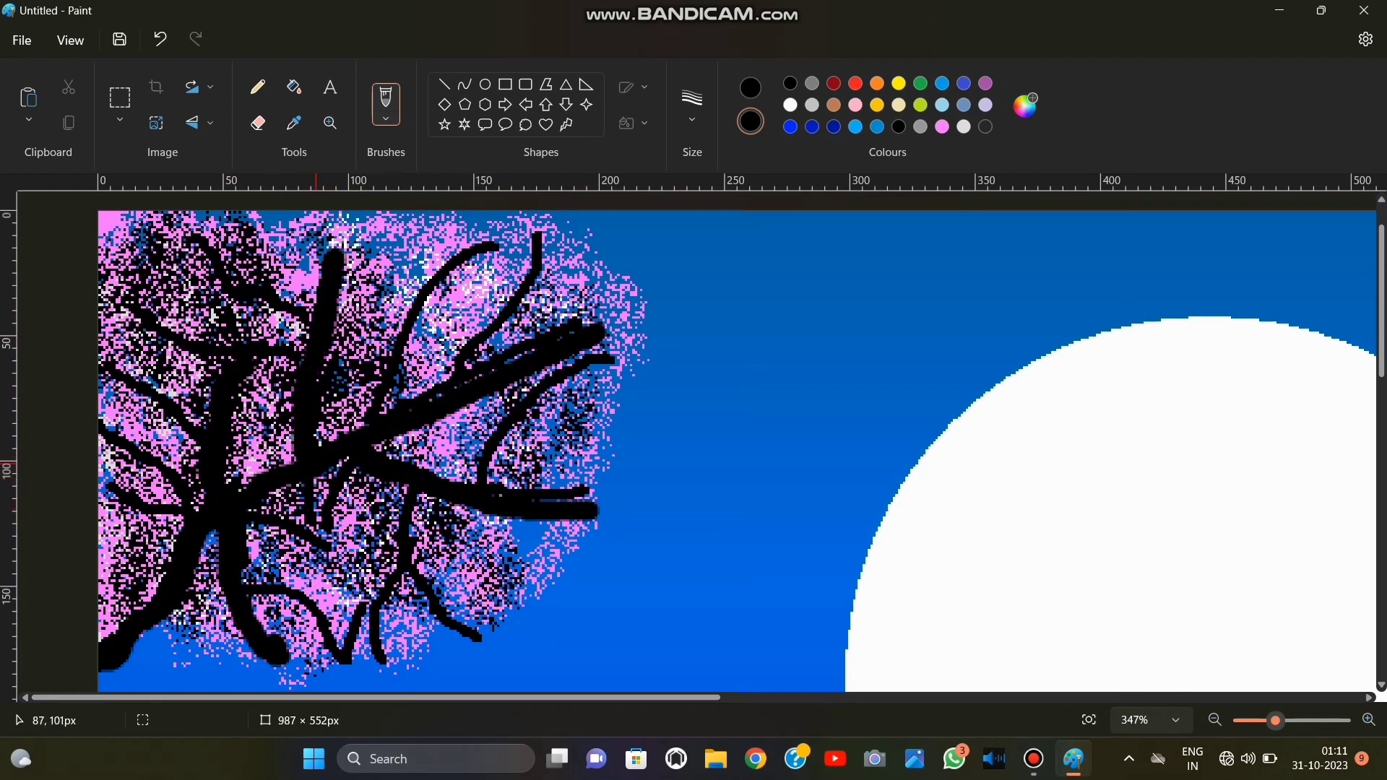
Thicken the central downward forks and the tree's upper and left-hand branches with black brush strokes.
{"action": "left_click_drag", "start_coordinate": [339, 482], "coordinate": [451, 621]}
{"action": "mouse_move", "coordinate": [335, 507]}
{"action": "left_mouse_down"}
{"action": "mouse_move", "coordinate": [344, 591]}
{"action": "mouse_move", "coordinate": [366, 627]}
{"action": "left_mouse_up"}
{"action": "scroll", "coordinate": [325, 426], "scroll_direction": "up", "scroll_amount": 1}
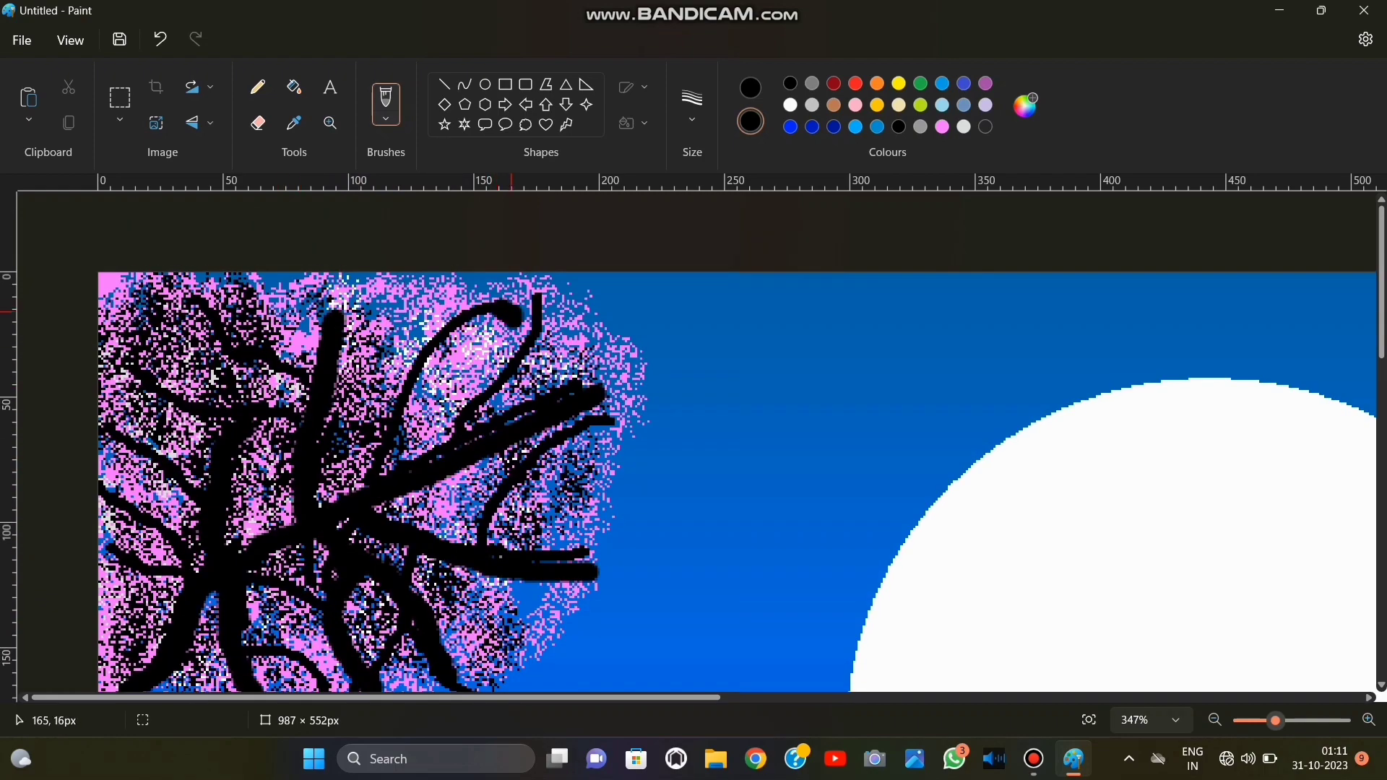
{"action": "left_click_drag", "start_coordinate": [512, 312], "coordinate": [361, 492]}
{"action": "left_click_drag", "start_coordinate": [543, 304], "coordinate": [459, 432]}
{"action": "mouse_move", "coordinate": [195, 304]}
{"action": "left_mouse_down"}
{"action": "mouse_move", "coordinate": [210, 337]}
{"action": "mouse_move", "coordinate": [315, 372]}
{"action": "left_mouse_up"}
{"action": "mouse_move", "coordinate": [146, 373]}
{"action": "left_mouse_down"}
{"action": "mouse_move", "coordinate": [163, 392]}
{"action": "mouse_move", "coordinate": [298, 414]}
{"action": "left_mouse_up"}
{"action": "left_click_drag", "start_coordinate": [102, 434], "coordinate": [199, 480]}
{"action": "left_click_drag", "start_coordinate": [110, 485], "coordinate": [177, 561]}
{"action": "left_click_drag", "start_coordinate": [112, 543], "coordinate": [175, 587]}
Thicken the remaining lower cross branches and the curved branch nearest the moon in black.
{"action": "scroll", "coordinate": [231, 520], "scroll_direction": "down", "scroll_amount": 2}
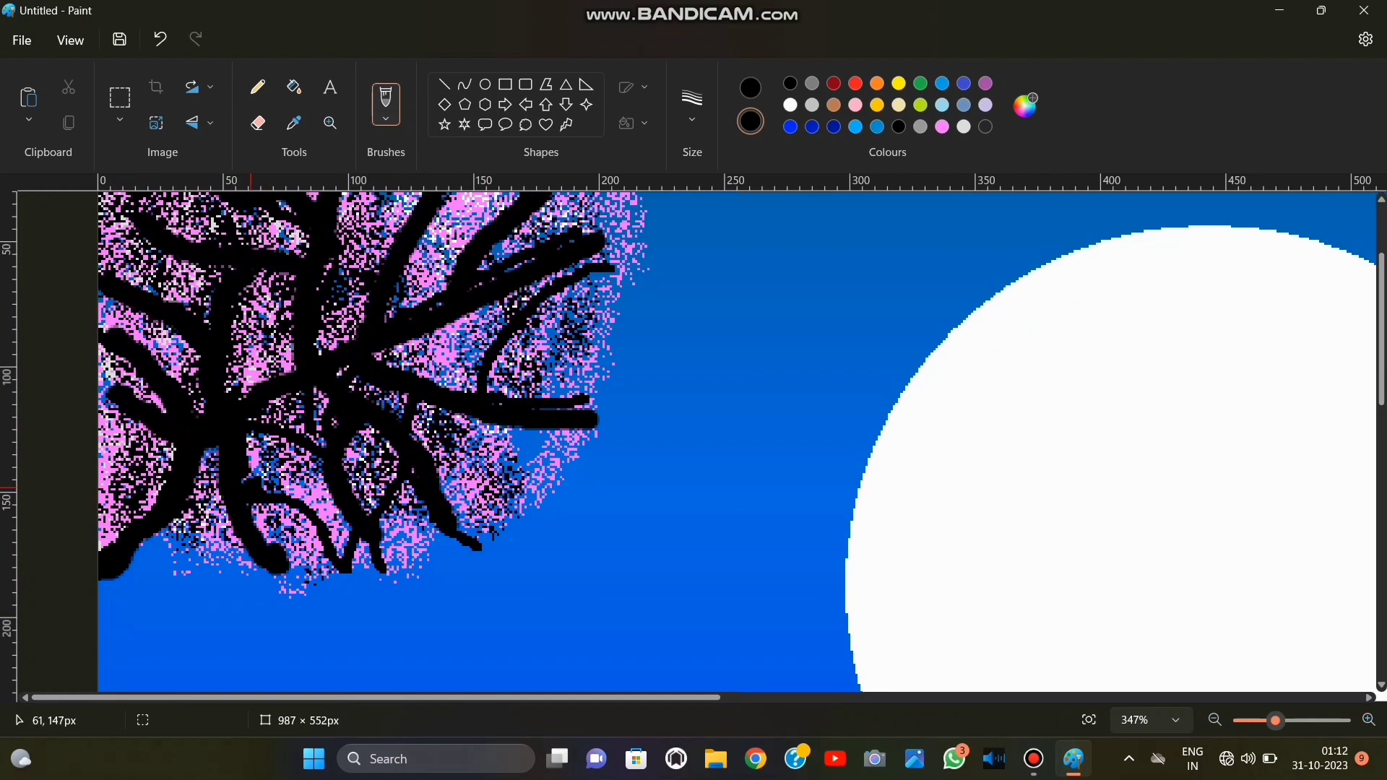
{"action": "mouse_move", "coordinate": [253, 503]}
{"action": "left_mouse_down"}
{"action": "mouse_move", "coordinate": [352, 500]}
{"action": "mouse_move", "coordinate": [359, 551]}
{"action": "left_mouse_up"}
{"action": "mouse_move", "coordinate": [252, 435]}
{"action": "left_mouse_down"}
{"action": "mouse_move", "coordinate": [334, 427]}
{"action": "mouse_move", "coordinate": [394, 554]}
{"action": "left_mouse_up"}
{"action": "left_click_drag", "start_coordinate": [425, 406], "coordinate": [407, 536]}
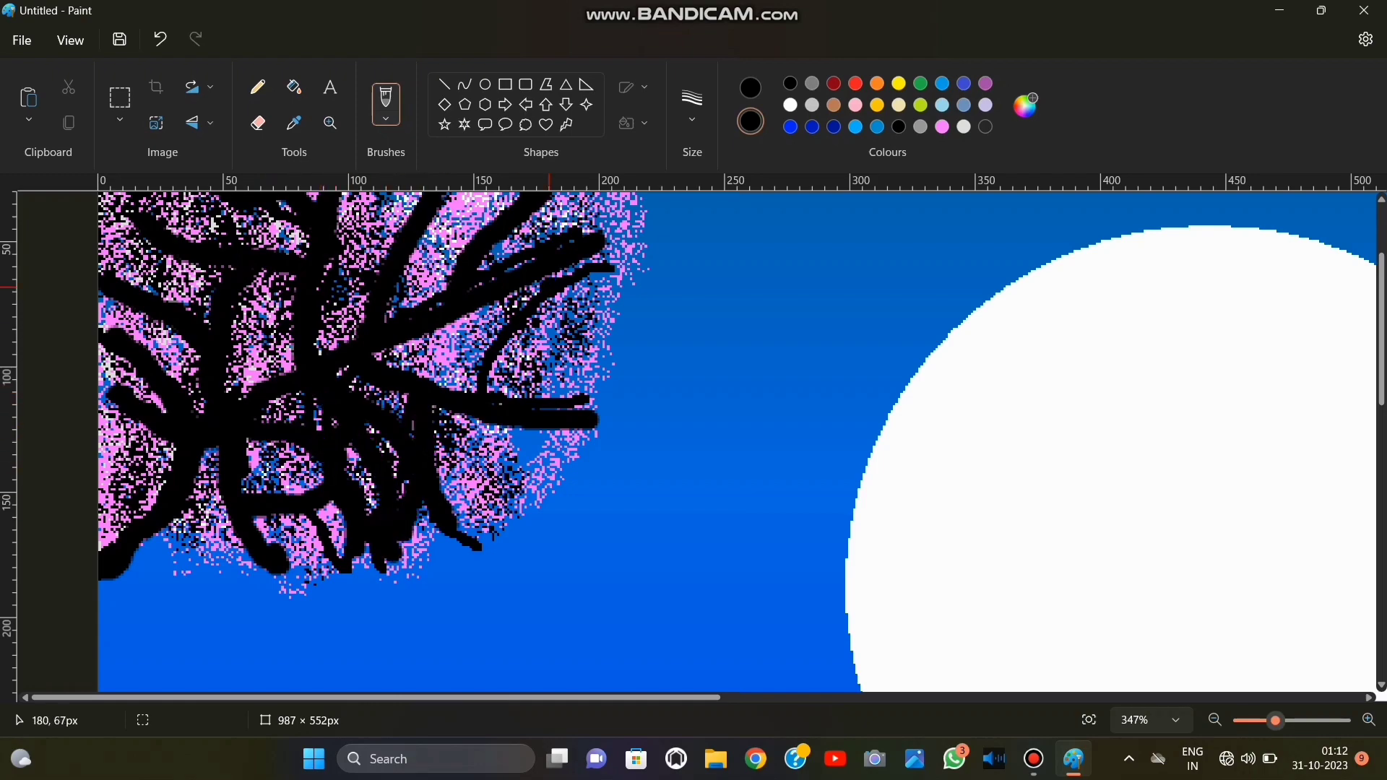
{"action": "mouse_move", "coordinate": [625, 266]}
{"action": "left_mouse_down"}
{"action": "mouse_move", "coordinate": [515, 338]}
{"action": "mouse_move", "coordinate": [474, 390]}
{"action": "left_mouse_up"}
{"action": "scroll", "coordinate": [480, 399], "scroll_direction": "up", "scroll_amount": 2}
Switch to the Airbrush with light pink and a different brush size.
{"action": "left_click", "coordinate": [386, 118]}
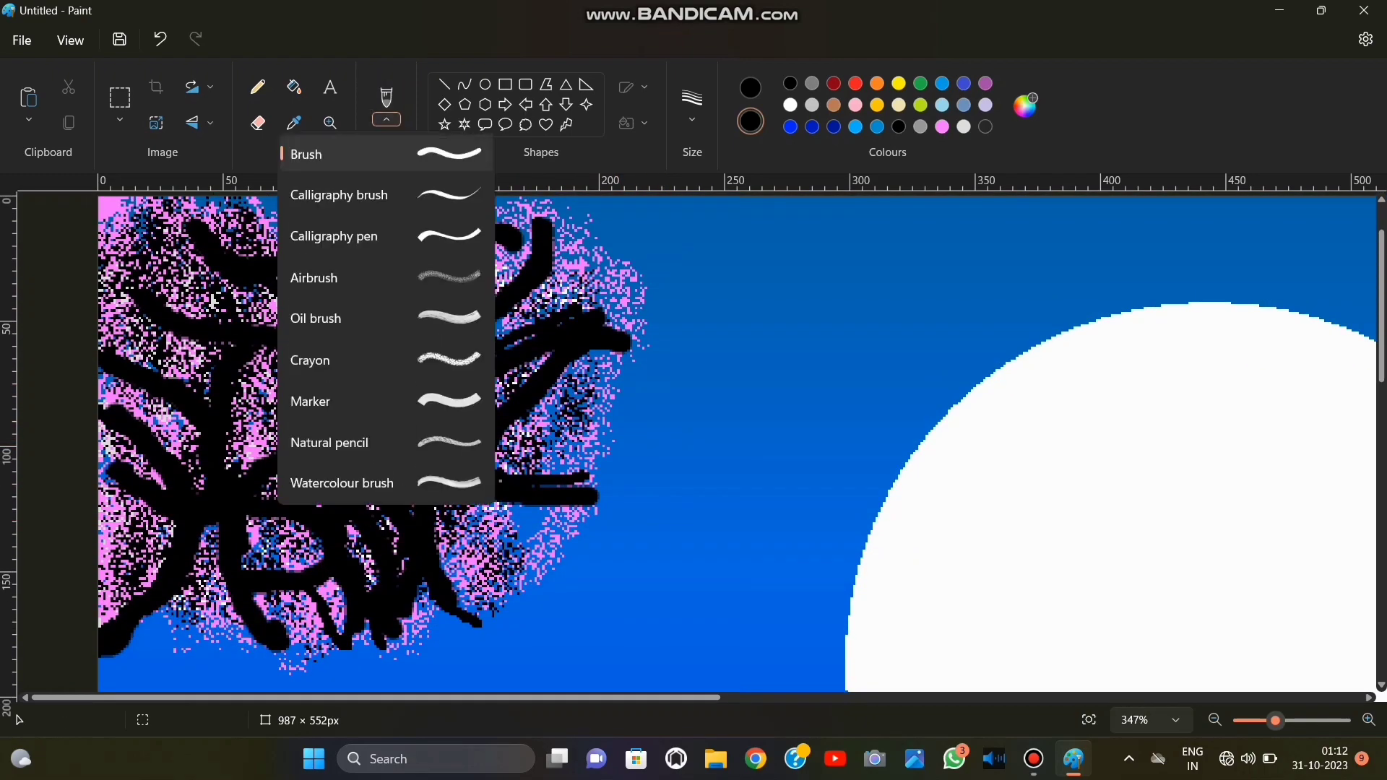
{"action": "left_click", "coordinate": [333, 277]}
{"action": "left_click", "coordinate": [941, 126]}
{"action": "left_click", "coordinate": [692, 109]}
{"action": "left_click", "coordinate": [700, 226]}
{"action": "scroll", "coordinate": [499, 291], "scroll_direction": "up", "scroll_amount": 1}
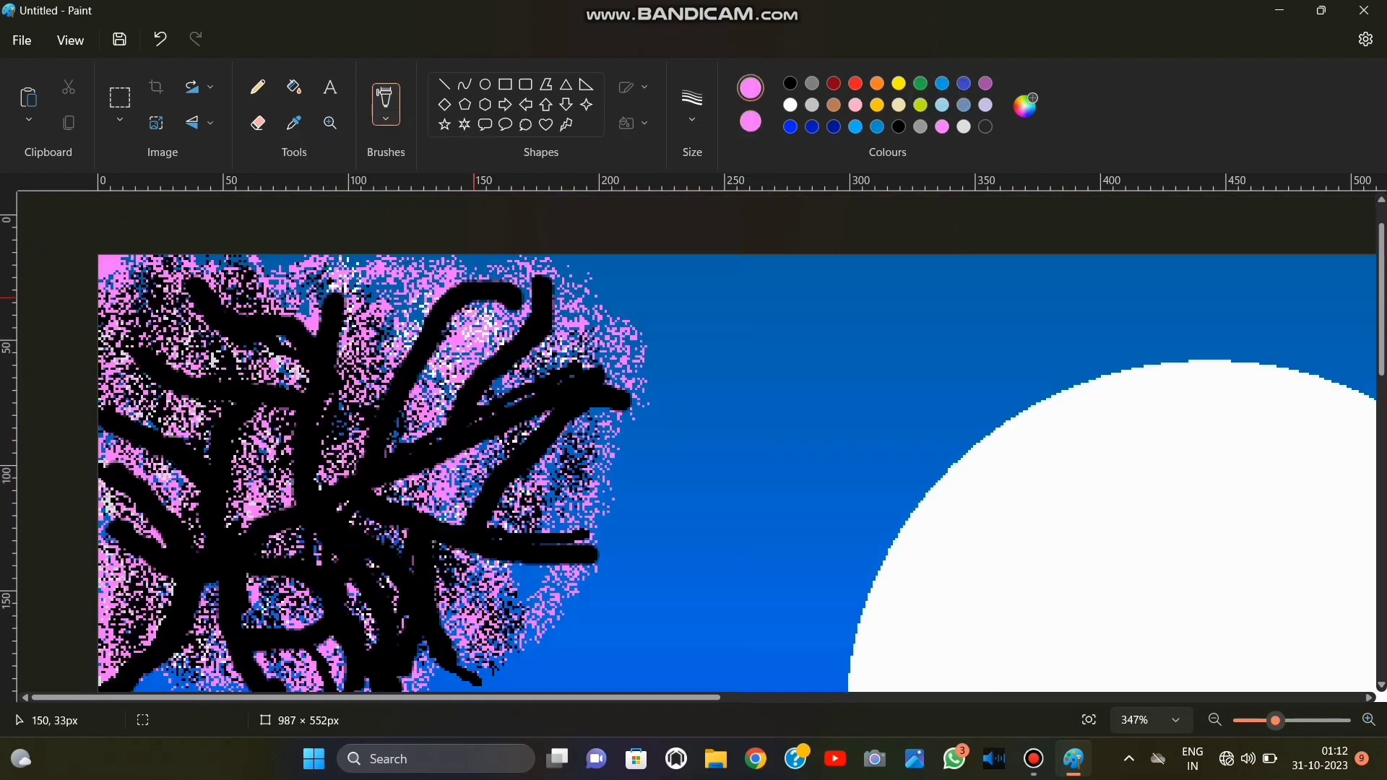
{"action": "mouse_move", "coordinate": [513, 311]}
{"action": "left_mouse_down"}
{"action": "mouse_move", "coordinate": [401, 364]}
{"action": "mouse_move", "coordinate": [198, 505]}
{"action": "mouse_move", "coordinate": [210, 515]}
{"action": "mouse_move", "coordinate": [320, 466]}
{"action": "mouse_move", "coordinate": [339, 325]}
{"action": "mouse_move", "coordinate": [223, 460]}
{"action": "left_mouse_up"}
{"action": "scroll", "coordinate": [221, 459], "scroll_direction": "down", "scroll_amount": 1}
{"action": "scroll", "coordinate": [221, 459], "scroll_direction": "up", "scroll_amount": 1}
{"action": "left_click", "coordinate": [160, 39]}
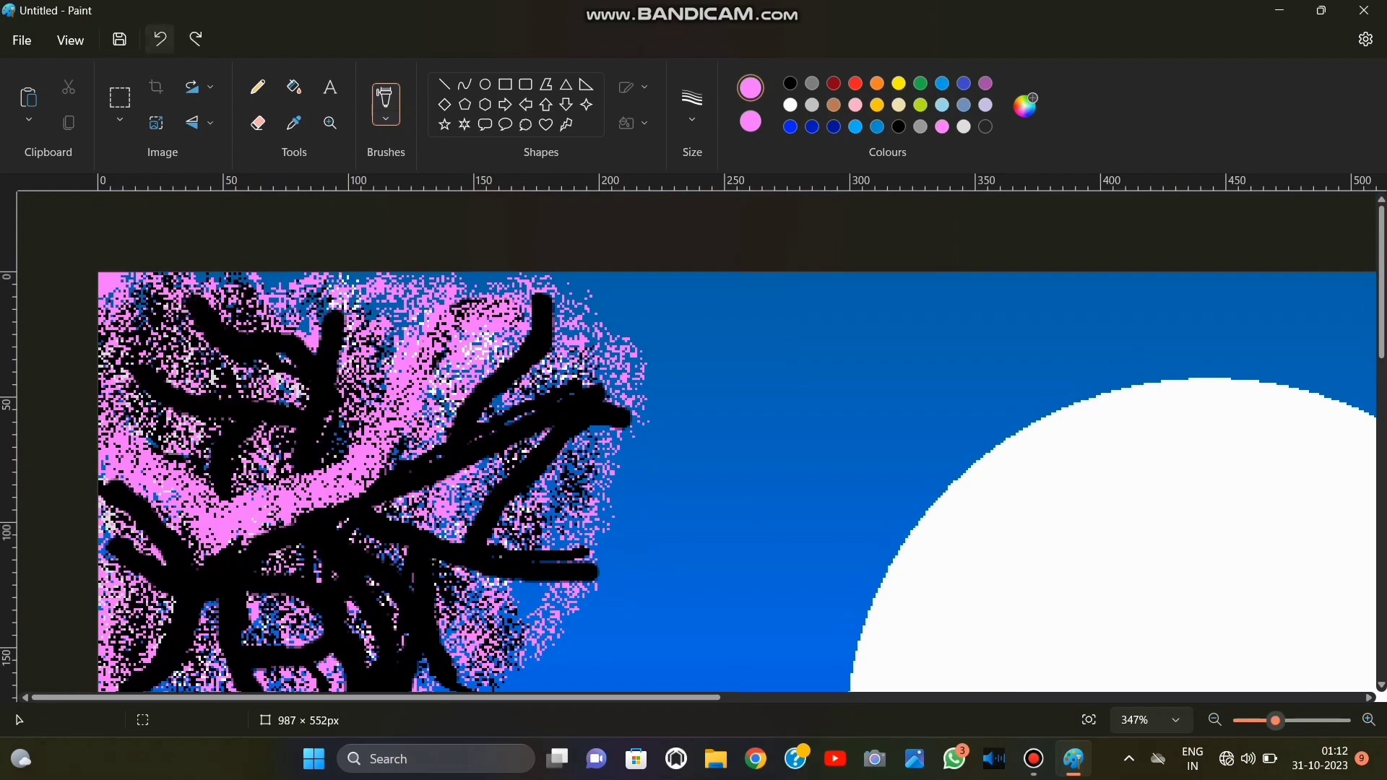
{"action": "left_click", "coordinate": [160, 39]}
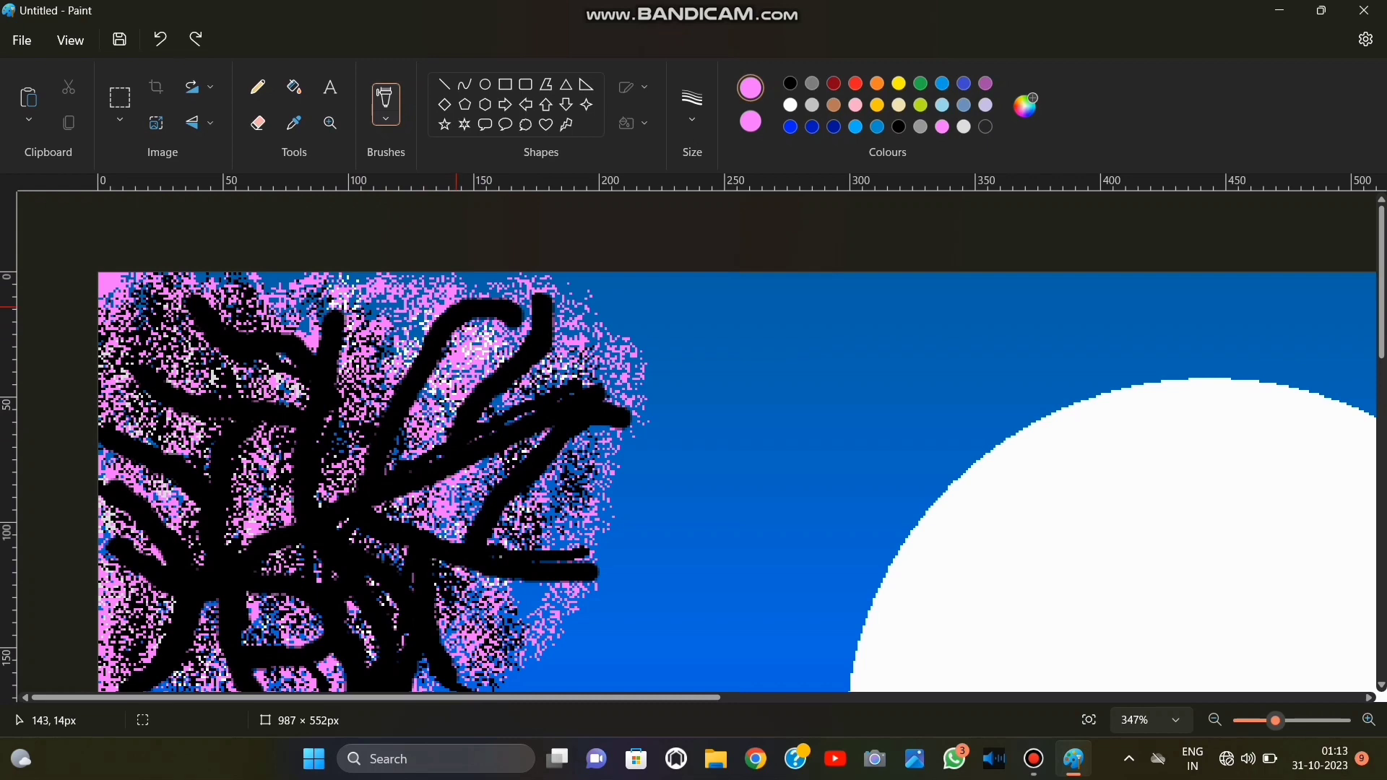
Spray light pink blossom over the branch tips throughout the crown, leaving the central branches showing.
{"action": "scroll", "coordinate": [460, 310], "scroll_direction": "down", "scroll_amount": 3}
{"action": "mouse_move", "coordinate": [155, 386]}
{"action": "left_mouse_down"}
{"action": "mouse_move", "coordinate": [241, 442]}
{"action": "mouse_move", "coordinate": [282, 417]}
{"action": "mouse_move", "coordinate": [323, 428]}
{"action": "mouse_move", "coordinate": [326, 386]}
{"action": "left_mouse_up"}
{"action": "mouse_move", "coordinate": [234, 354]}
{"action": "left_mouse_down"}
{"action": "mouse_move", "coordinate": [373, 367]}
{"action": "mouse_move", "coordinate": [398, 384]}
{"action": "mouse_move", "coordinate": [368, 432]}
{"action": "mouse_move", "coordinate": [281, 456]}
{"action": "mouse_move", "coordinate": [233, 404]}
{"action": "mouse_move", "coordinate": [372, 432]}
{"action": "mouse_move", "coordinate": [148, 399]}
{"action": "mouse_move", "coordinate": [169, 456]}
{"action": "mouse_move", "coordinate": [264, 464]}
{"action": "left_mouse_up"}
{"action": "mouse_move", "coordinate": [394, 472]}
{"action": "left_mouse_down"}
{"action": "mouse_move", "coordinate": [509, 398]}
{"action": "mouse_move", "coordinate": [453, 376]}
{"action": "mouse_move", "coordinate": [412, 440]}
{"action": "left_mouse_up"}
{"action": "scroll", "coordinate": [554, 400], "scroll_direction": "up", "scroll_amount": 2}
{"action": "mouse_move", "coordinate": [581, 425]}
{"action": "left_mouse_down"}
{"action": "mouse_move", "coordinate": [619, 402]}
{"action": "mouse_move", "coordinate": [520, 405]}
{"action": "mouse_move", "coordinate": [361, 463]}
{"action": "left_mouse_up"}
{"action": "scroll", "coordinate": [511, 455], "scroll_direction": "up", "scroll_amount": 1}
{"action": "mouse_move", "coordinate": [625, 340]}
{"action": "left_mouse_down"}
{"action": "mouse_move", "coordinate": [596, 289]}
{"action": "mouse_move", "coordinate": [491, 336]}
{"action": "mouse_move", "coordinate": [510, 418]}
{"action": "left_mouse_up"}
{"action": "scroll", "coordinate": [510, 418], "scroll_direction": "up", "scroll_amount": 1}
{"action": "mouse_move", "coordinate": [520, 318]}
{"action": "left_mouse_down"}
{"action": "mouse_move", "coordinate": [489, 279]}
{"action": "mouse_move", "coordinate": [482, 320]}
{"action": "mouse_move", "coordinate": [426, 320]}
{"action": "mouse_move", "coordinate": [533, 366]}
{"action": "mouse_move", "coordinate": [442, 323]}
{"action": "mouse_move", "coordinate": [429, 358]}
{"action": "mouse_move", "coordinate": [376, 309]}
{"action": "mouse_move", "coordinate": [316, 328]}
{"action": "mouse_move", "coordinate": [384, 341]}
{"action": "mouse_move", "coordinate": [383, 398]}
{"action": "mouse_move", "coordinate": [189, 319]}
{"action": "mouse_move", "coordinate": [246, 276]}
{"action": "mouse_move", "coordinate": [141, 323]}
{"action": "mouse_move", "coordinate": [122, 361]}
{"action": "mouse_move", "coordinate": [147, 395]}
{"action": "mouse_move", "coordinate": [224, 402]}
{"action": "mouse_move", "coordinate": [141, 455]}
{"action": "mouse_move", "coordinate": [115, 429]}
{"action": "mouse_move", "coordinate": [160, 393]}
{"action": "mouse_move", "coordinate": [134, 436]}
{"action": "mouse_move", "coordinate": [113, 415]}
{"action": "mouse_move", "coordinate": [171, 406]}
{"action": "mouse_move", "coordinate": [122, 482]}
{"action": "mouse_move", "coordinate": [108, 461]}
{"action": "mouse_move", "coordinate": [159, 461]}
{"action": "mouse_move", "coordinate": [151, 517]}
{"action": "left_mouse_up"}
Fill in light pink blossom along the crown's lower branches and its side facing the moon.
{"action": "scroll", "coordinate": [116, 440], "scroll_direction": "down", "scroll_amount": 1}
{"action": "left_click_drag", "start_coordinate": [229, 575], "coordinate": [236, 643]}
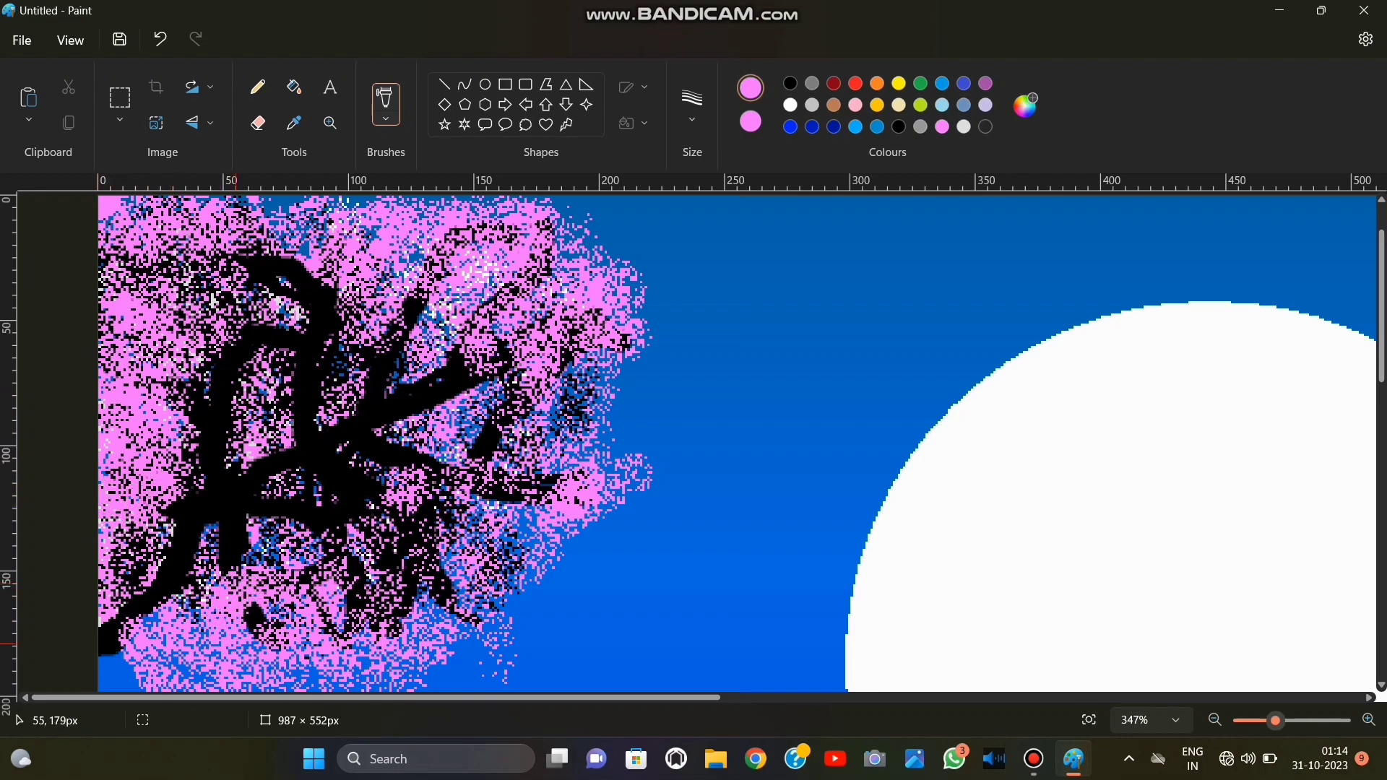
{"action": "mouse_move", "coordinate": [300, 561]}
{"action": "left_mouse_down"}
{"action": "mouse_move", "coordinate": [237, 629]}
{"action": "mouse_move", "coordinate": [376, 567]}
{"action": "mouse_move", "coordinate": [397, 599]}
{"action": "mouse_move", "coordinate": [391, 538]}
{"action": "left_mouse_up"}
{"action": "left_click_drag", "start_coordinate": [423, 545], "coordinate": [449, 513]}
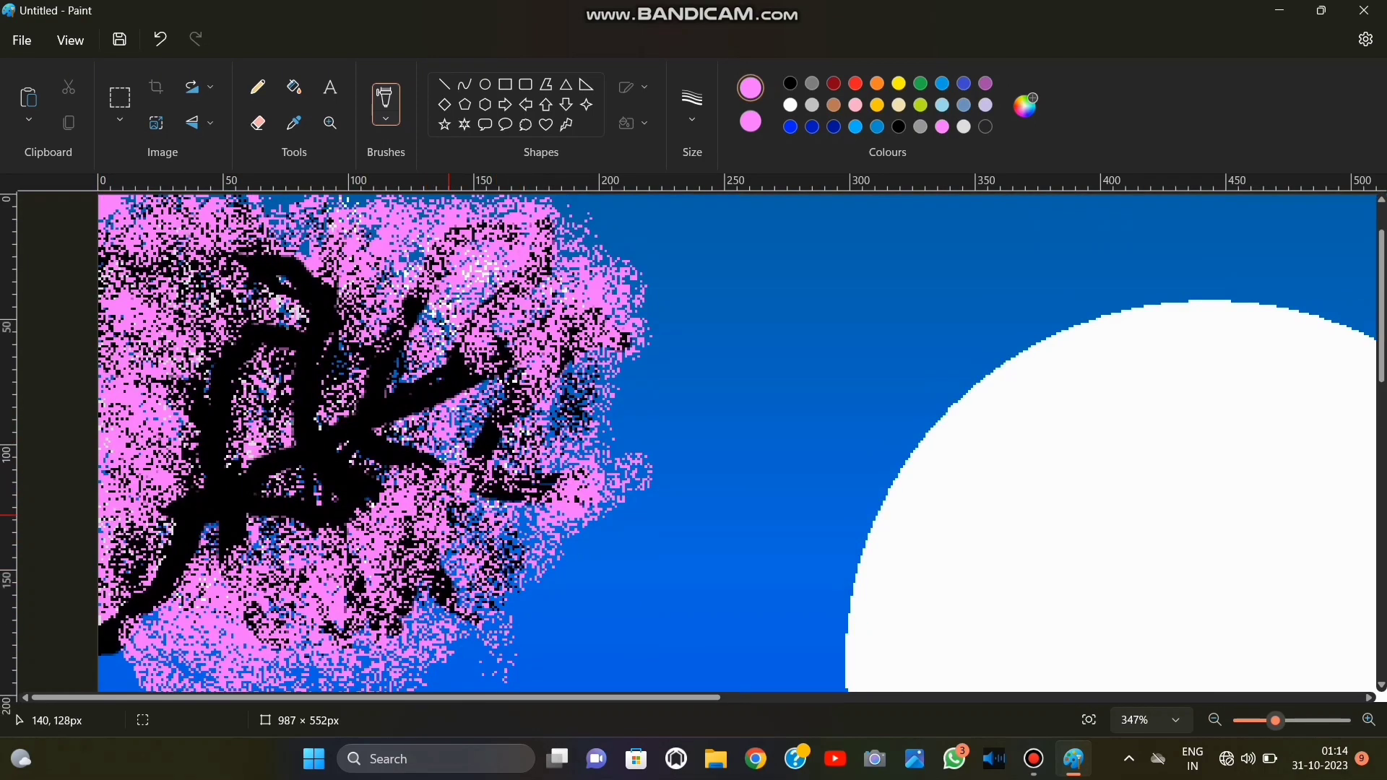
{"action": "left_click_drag", "start_coordinate": [487, 437], "coordinate": [578, 384]}
Mix a custom medium green by darkening the palette green in the colour editor and accept it.
{"action": "scroll", "coordinate": [496, 518], "scroll_direction": "down", "scroll_amount": 5}
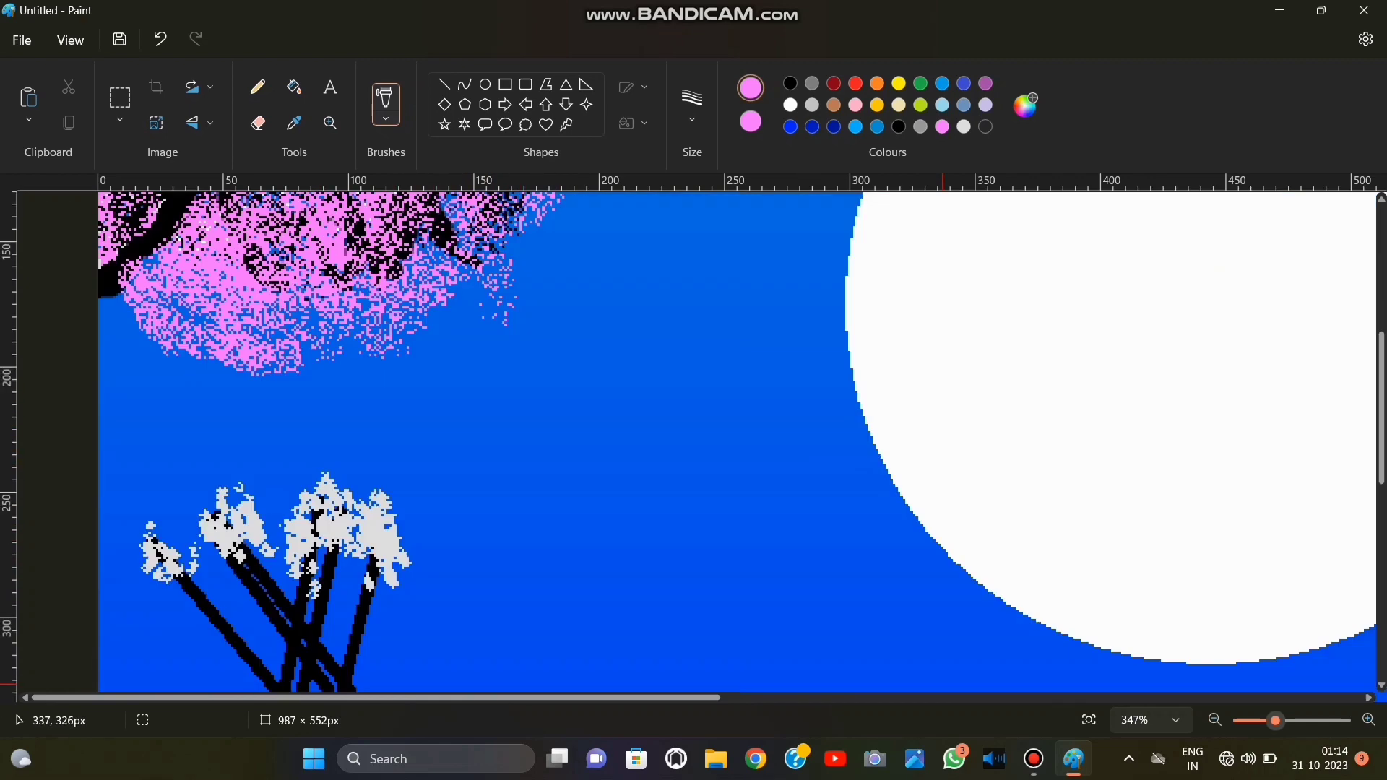
{"action": "left_click", "coordinate": [855, 84]}
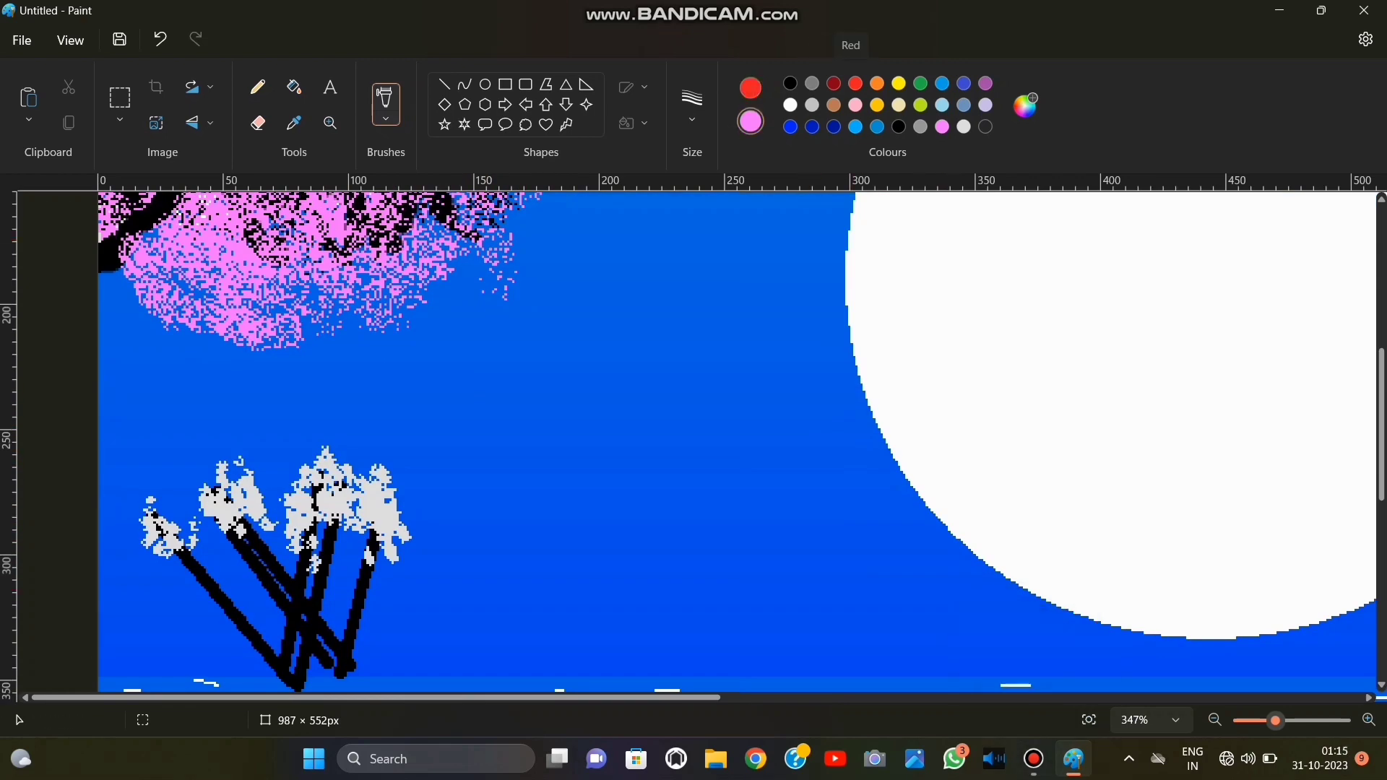
{"action": "left_click", "coordinate": [921, 83]}
{"action": "left_click", "coordinate": [1025, 106]}
{"action": "left_click_drag", "start_coordinate": [756, 238], "coordinate": [756, 195]}
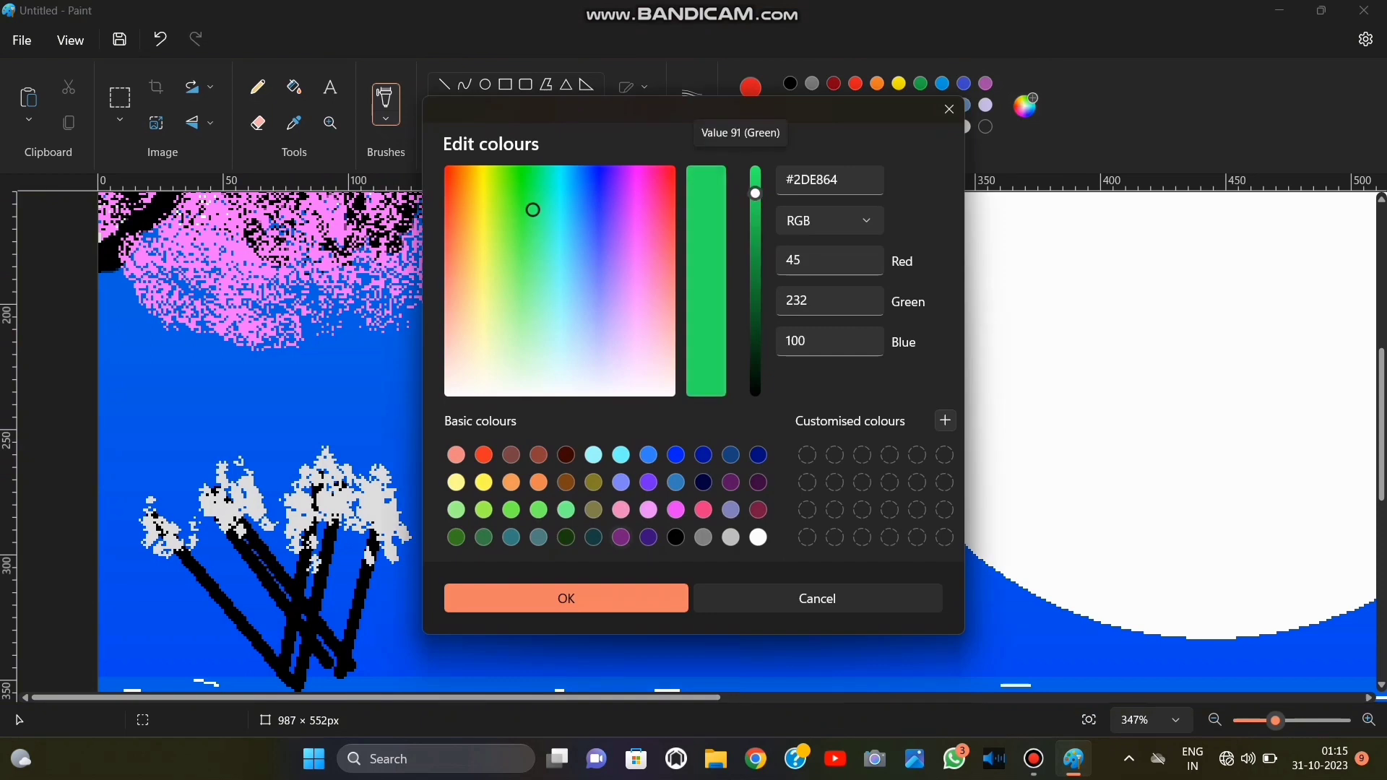
{"action": "left_click", "coordinate": [566, 598]}
Set both colours to the custom green, undo the unwanted stroke, and spray rounded foliage over the light grey flower heads.
{"action": "mouse_move", "coordinate": [338, 485]}
{"action": "left_mouse_down"}
{"action": "mouse_move", "coordinate": [302, 508]}
{"action": "mouse_move", "coordinate": [287, 486]}
{"action": "mouse_move", "coordinate": [311, 498]}
{"action": "mouse_move", "coordinate": [324, 466]}
{"action": "mouse_move", "coordinate": [289, 543]}
{"action": "mouse_move", "coordinate": [323, 527]}
{"action": "mouse_move", "coordinate": [200, 471]}
{"action": "mouse_move", "coordinate": [259, 490]}
{"action": "mouse_move", "coordinate": [221, 503]}
{"action": "mouse_move", "coordinate": [224, 521]}
{"action": "mouse_move", "coordinate": [259, 508]}
{"action": "mouse_move", "coordinate": [275, 522]}
{"action": "mouse_move", "coordinate": [191, 542]}
{"action": "mouse_move", "coordinate": [143, 503]}
{"action": "mouse_move", "coordinate": [196, 514]}
{"action": "mouse_move", "coordinate": [150, 510]}
{"action": "mouse_move", "coordinate": [154, 551]}
{"action": "mouse_move", "coordinate": [213, 556]}
{"action": "left_mouse_up"}
{"action": "left_click", "coordinate": [985, 126]}
{"action": "left_click", "coordinate": [159, 39]}
{"action": "left_click", "coordinate": [159, 39]}
{"action": "mouse_move", "coordinate": [366, 517]}
{"action": "left_mouse_down"}
{"action": "mouse_move", "coordinate": [342, 449]}
{"action": "mouse_move", "coordinate": [381, 464]}
{"action": "mouse_move", "coordinate": [374, 547]}
{"action": "mouse_move", "coordinate": [403, 512]}
{"action": "left_mouse_up"}
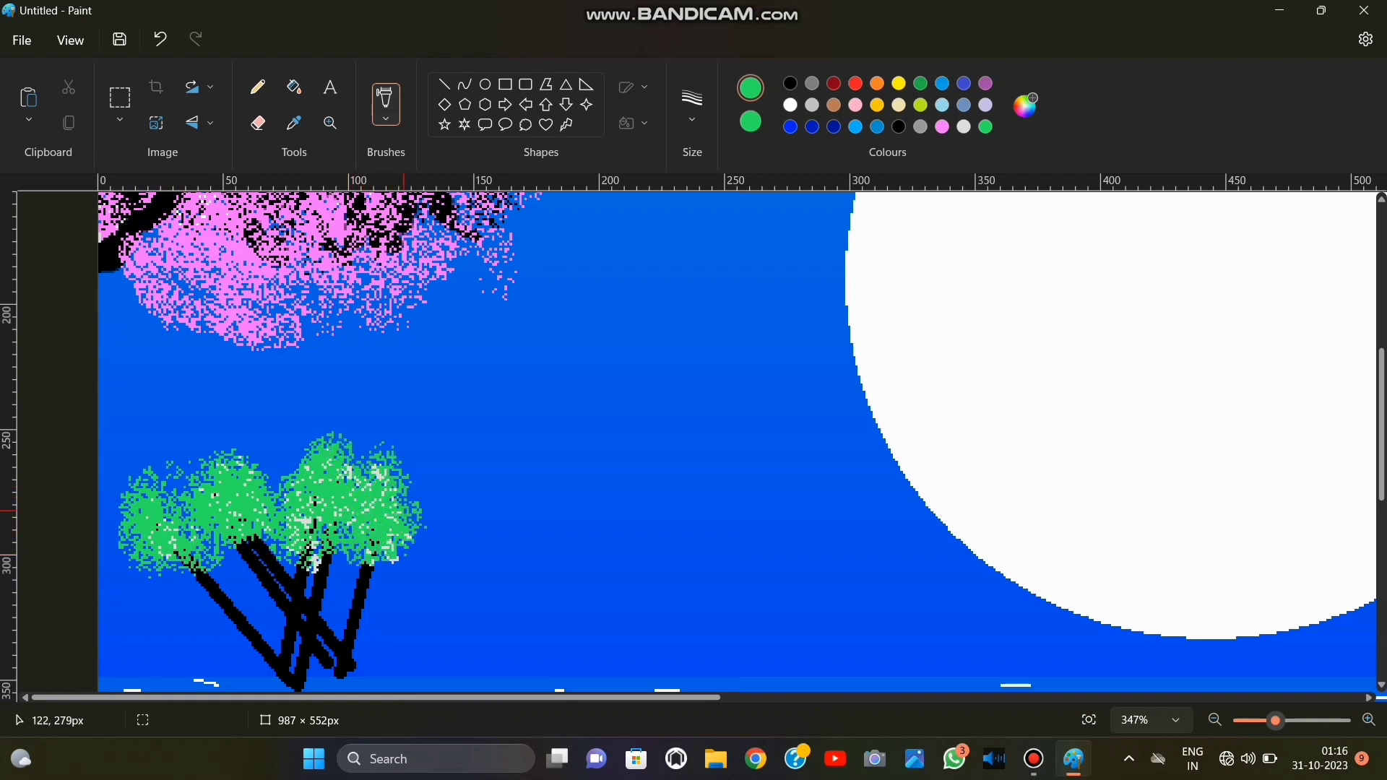
{"action": "mouse_move", "coordinate": [309, 459]}
{"action": "left_mouse_down"}
{"action": "mouse_move", "coordinate": [346, 437]}
{"action": "mouse_move", "coordinate": [321, 531]}
{"action": "mouse_move", "coordinate": [204, 542]}
{"action": "left_mouse_up"}
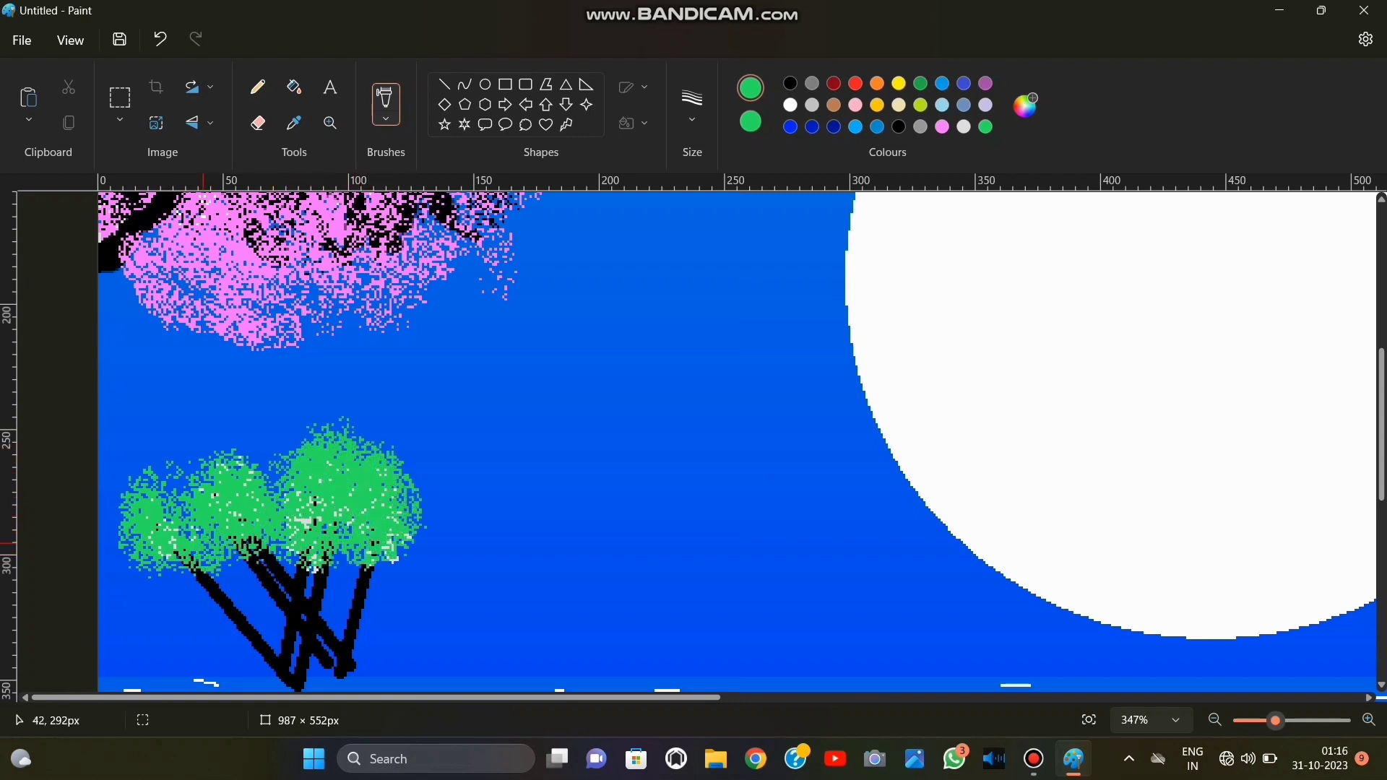
Spray red specks across the bushes' foliage and blend them in with more custom green.
{"action": "left_click", "coordinate": [855, 83]}
{"action": "left_click", "coordinate": [750, 121]}
{"action": "left_click", "coordinate": [856, 83]}
{"action": "mouse_move", "coordinate": [358, 481]}
{"action": "left_mouse_down"}
{"action": "mouse_move", "coordinate": [316, 475]}
{"action": "mouse_move", "coordinate": [191, 533]}
{"action": "mouse_move", "coordinate": [180, 490]}
{"action": "mouse_move", "coordinate": [365, 551]}
{"action": "mouse_move", "coordinate": [234, 534]}
{"action": "left_mouse_up"}
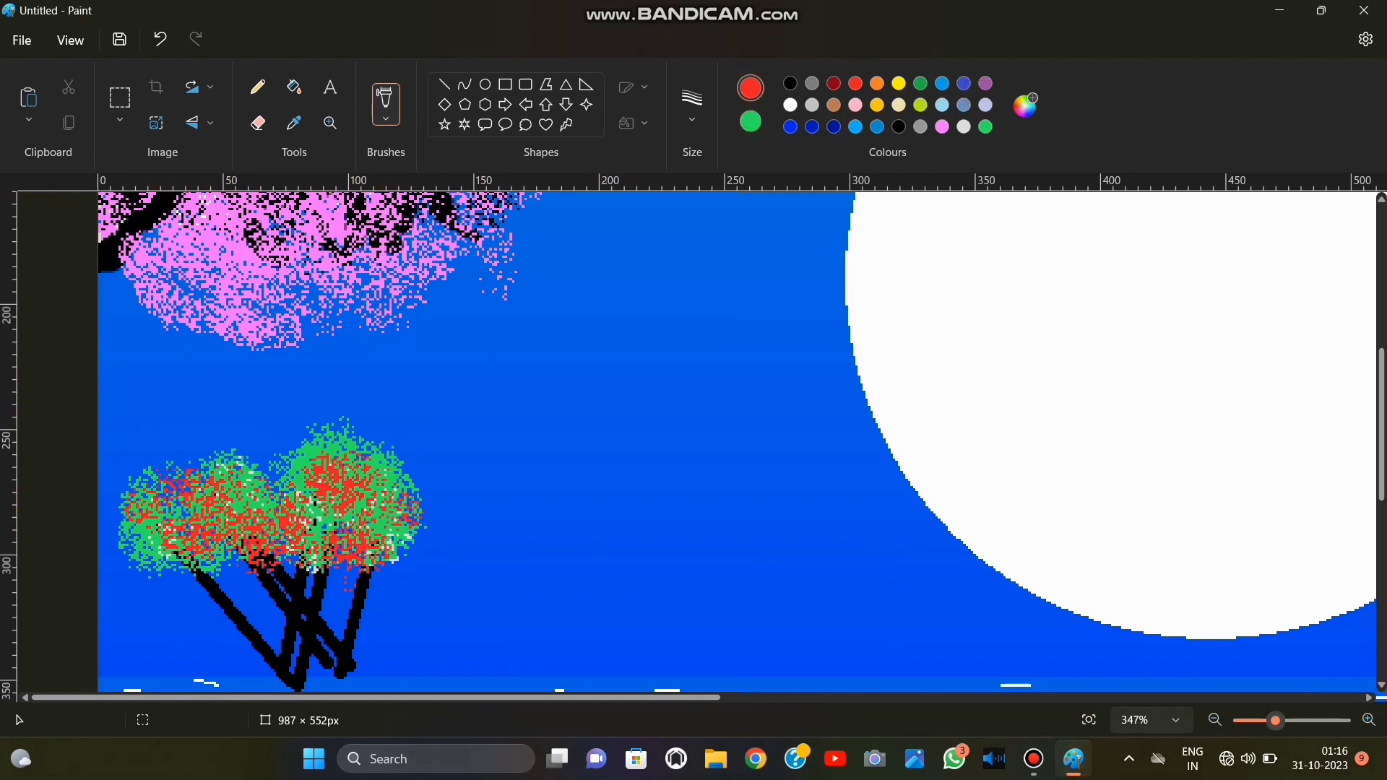
{"action": "left_click", "coordinate": [985, 126]}
{"action": "mouse_move", "coordinate": [355, 481]}
{"action": "left_mouse_down"}
{"action": "mouse_move", "coordinate": [324, 477]}
{"action": "mouse_move", "coordinate": [284, 522]}
{"action": "mouse_move", "coordinate": [219, 499]}
{"action": "mouse_move", "coordinate": [241, 501]}
{"action": "left_mouse_up"}
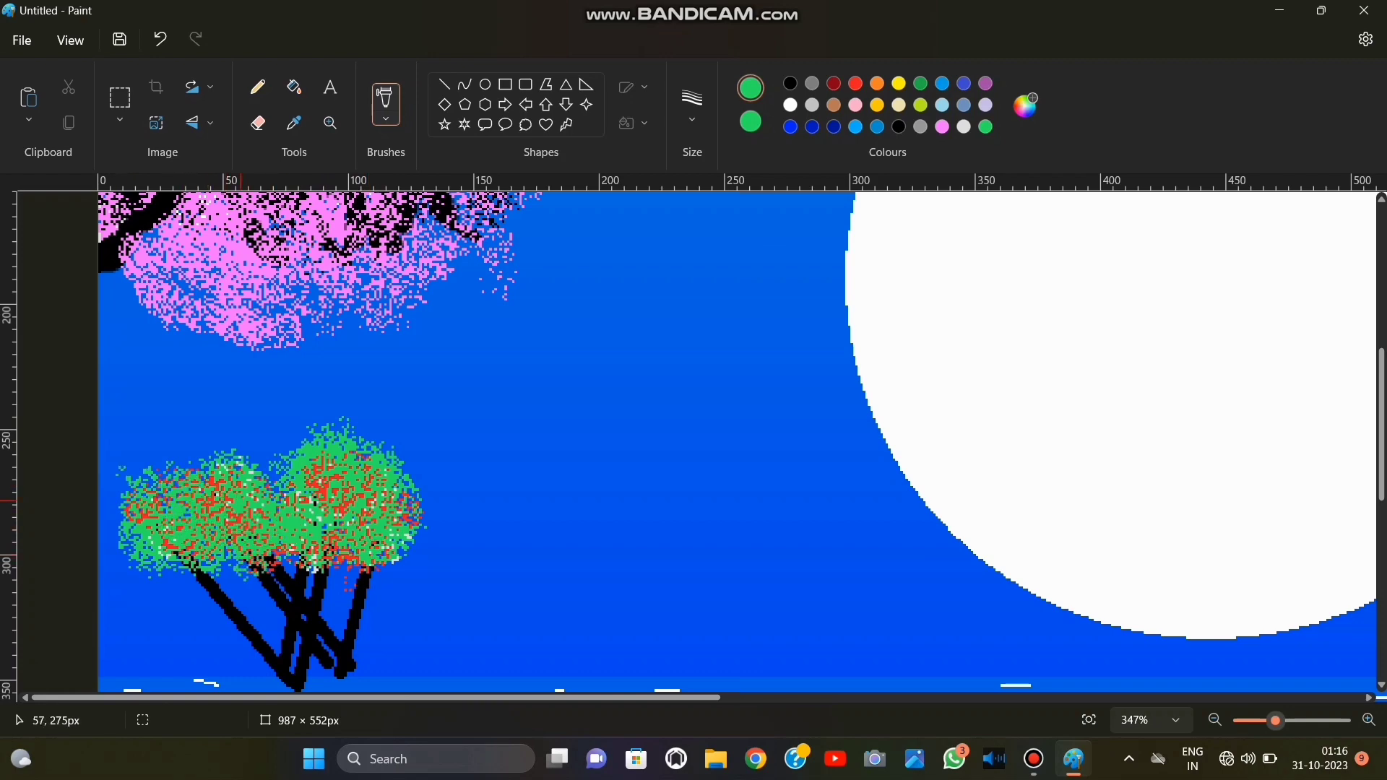
Draw filled white six-point stars, the first about 15 × 17 px, in the sky beyond the moon, and undo the unwanted one.
{"action": "left_click", "coordinate": [1089, 720]}
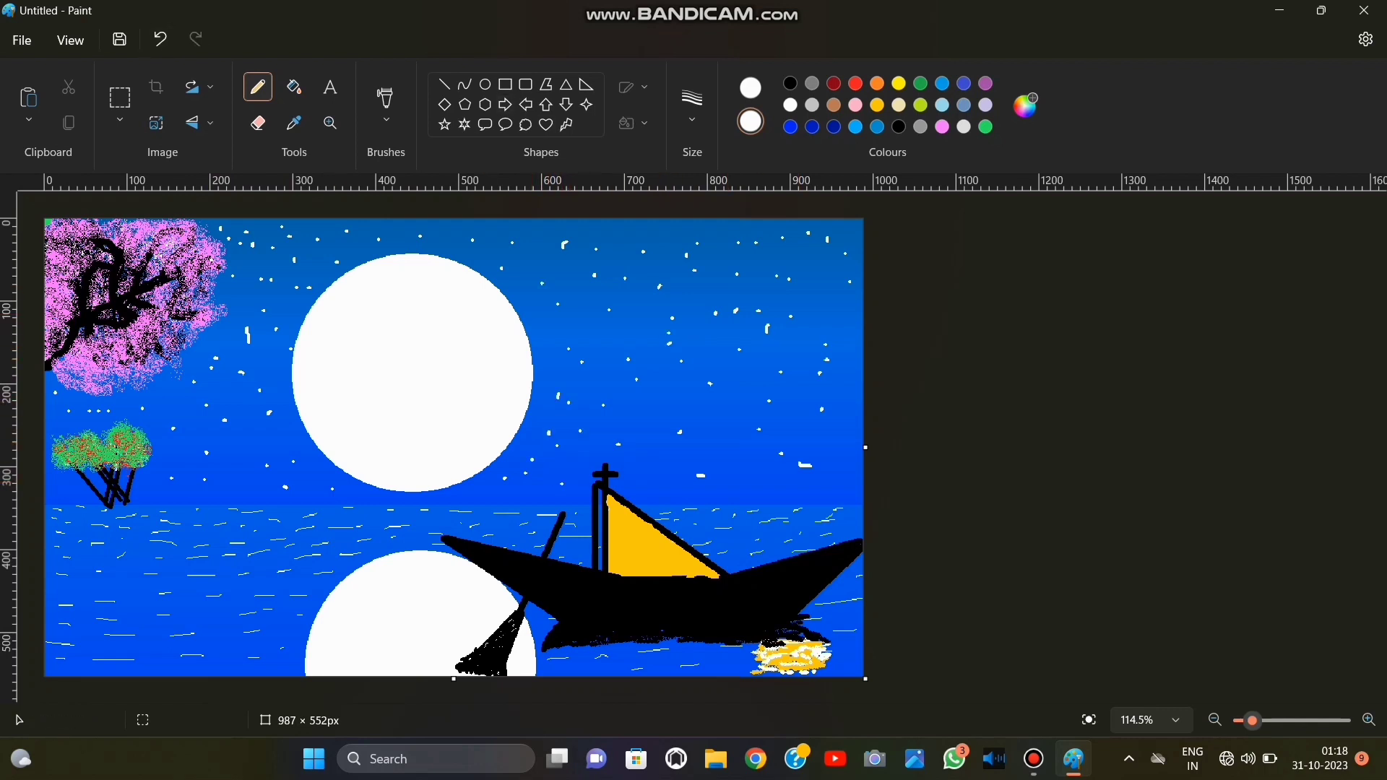
{"action": "left_click", "coordinate": [465, 124]}
{"action": "left_click", "coordinate": [633, 123]}
{"action": "left_click", "coordinate": [631, 204]}
{"action": "mouse_move", "coordinate": [710, 279]}
{"action": "left_mouse_down"}
{"action": "mouse_move", "coordinate": [739, 292]}
{"action": "mouse_move", "coordinate": [723, 293]}
{"action": "left_mouse_up"}
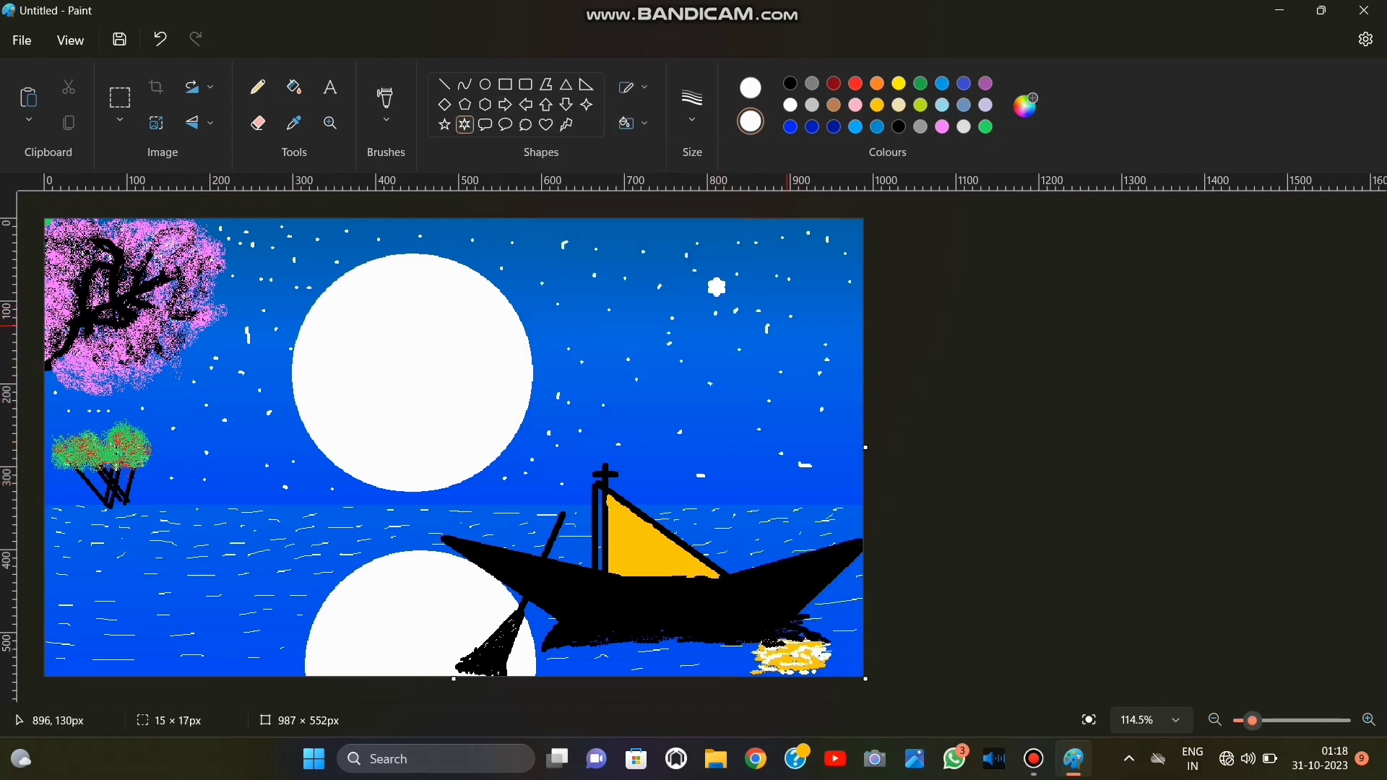
{"action": "left_click_drag", "start_coordinate": [769, 364], "coordinate": [769, 391]}
{"action": "key", "text": "ctrl+z"}
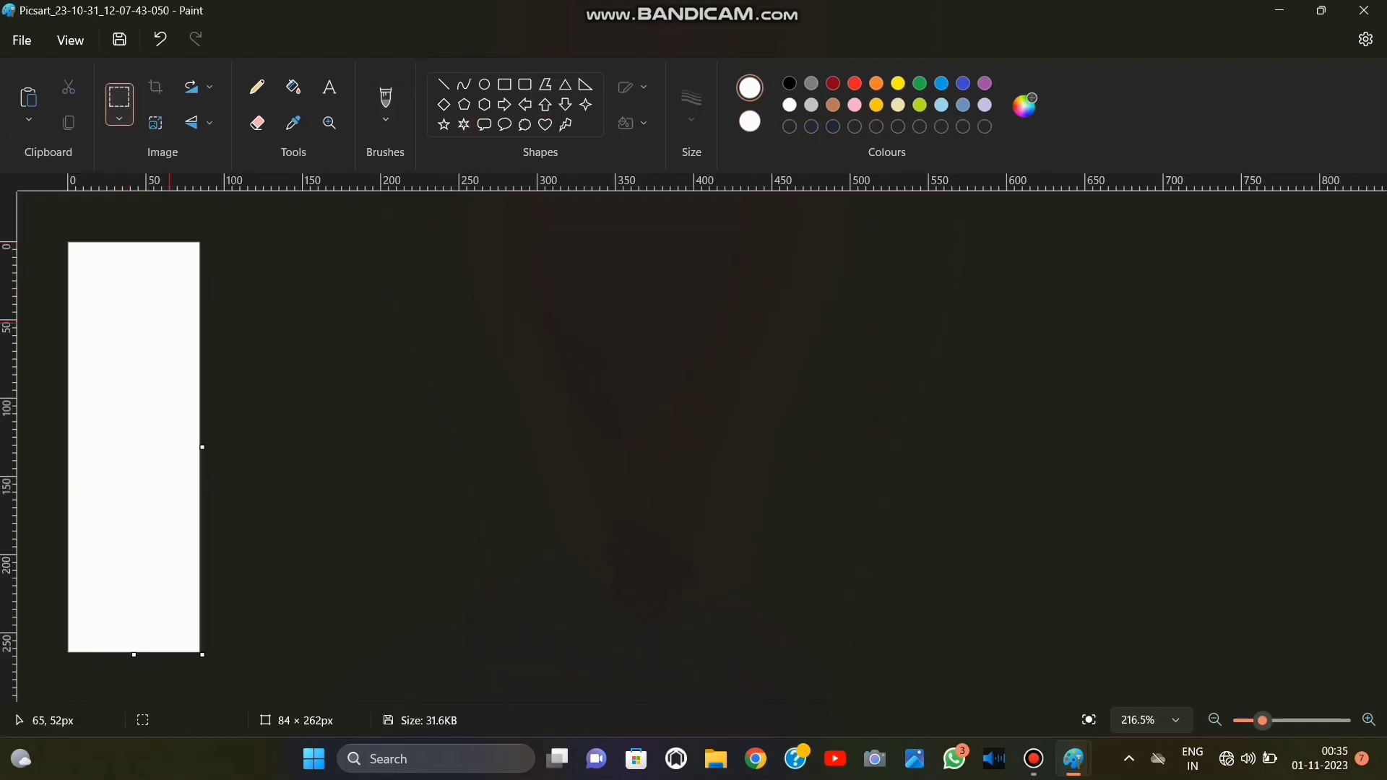
Undo the last change to the Picsart image and paste the woman's silhouette into the seascape screenshot.
{"action": "mouse_move", "coordinate": [1034, 759]}
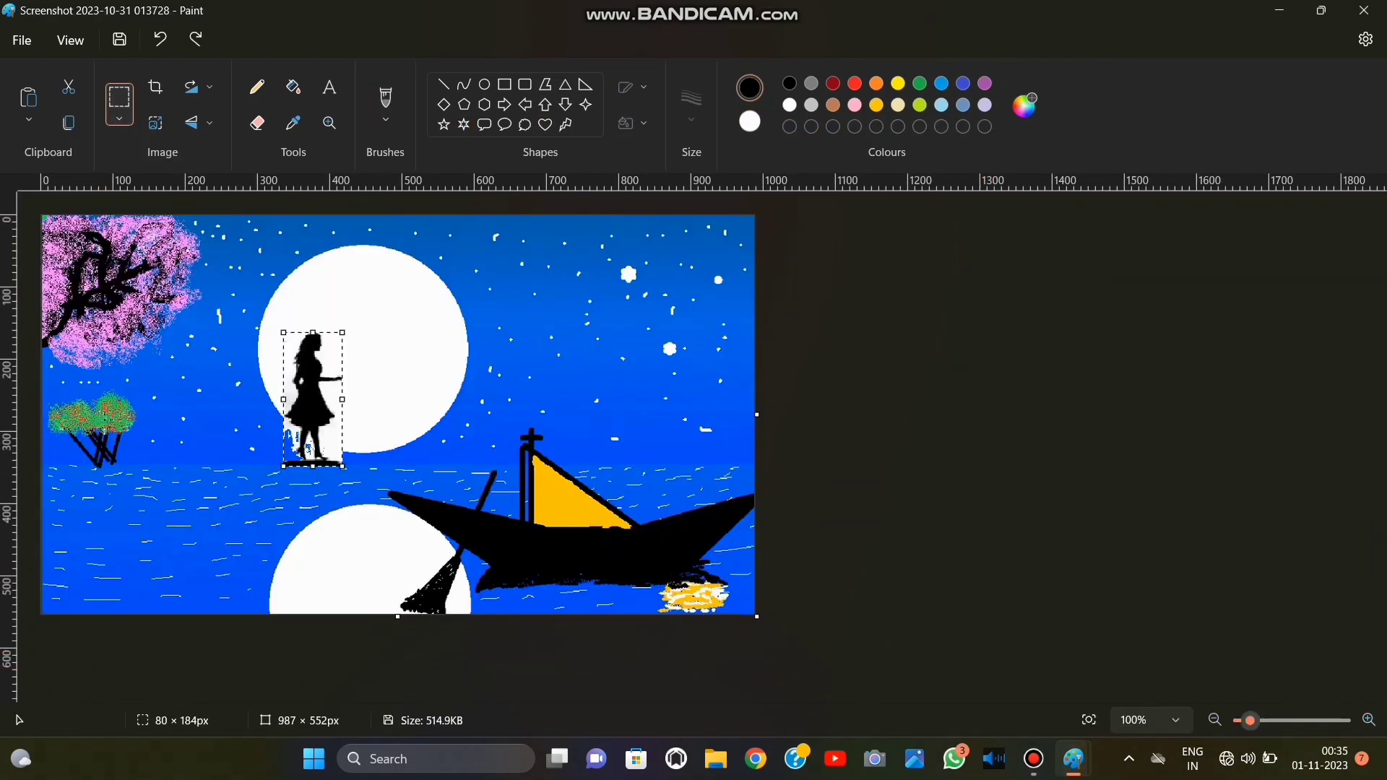
{"action": "left_click", "coordinate": [161, 39]}
{"action": "right_click", "coordinate": [286, 309]}
{"action": "left_click", "coordinate": [312, 383]}
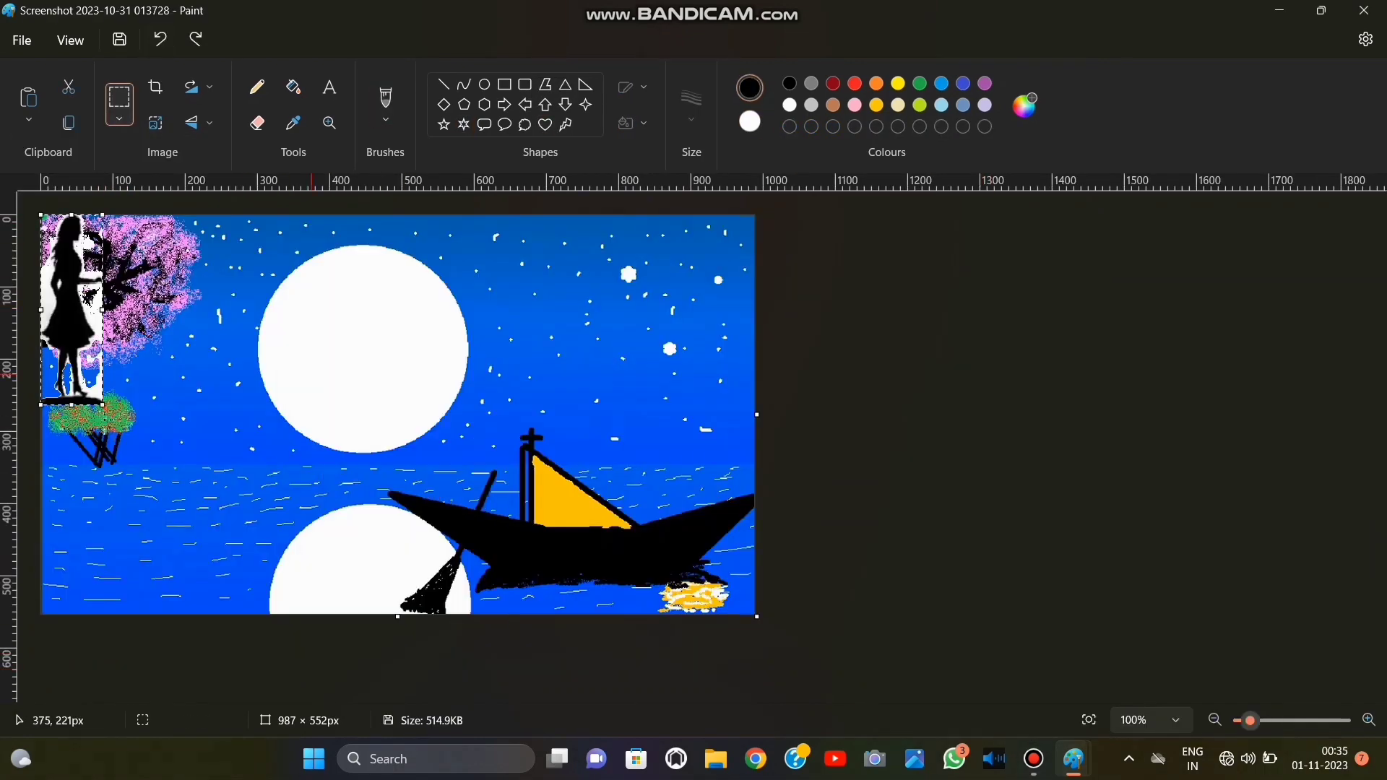
Shrink the pasted woman's silhouette and place it inside the lower part of the moon.
{"action": "left_click_drag", "start_coordinate": [68, 298], "coordinate": [328, 351]}
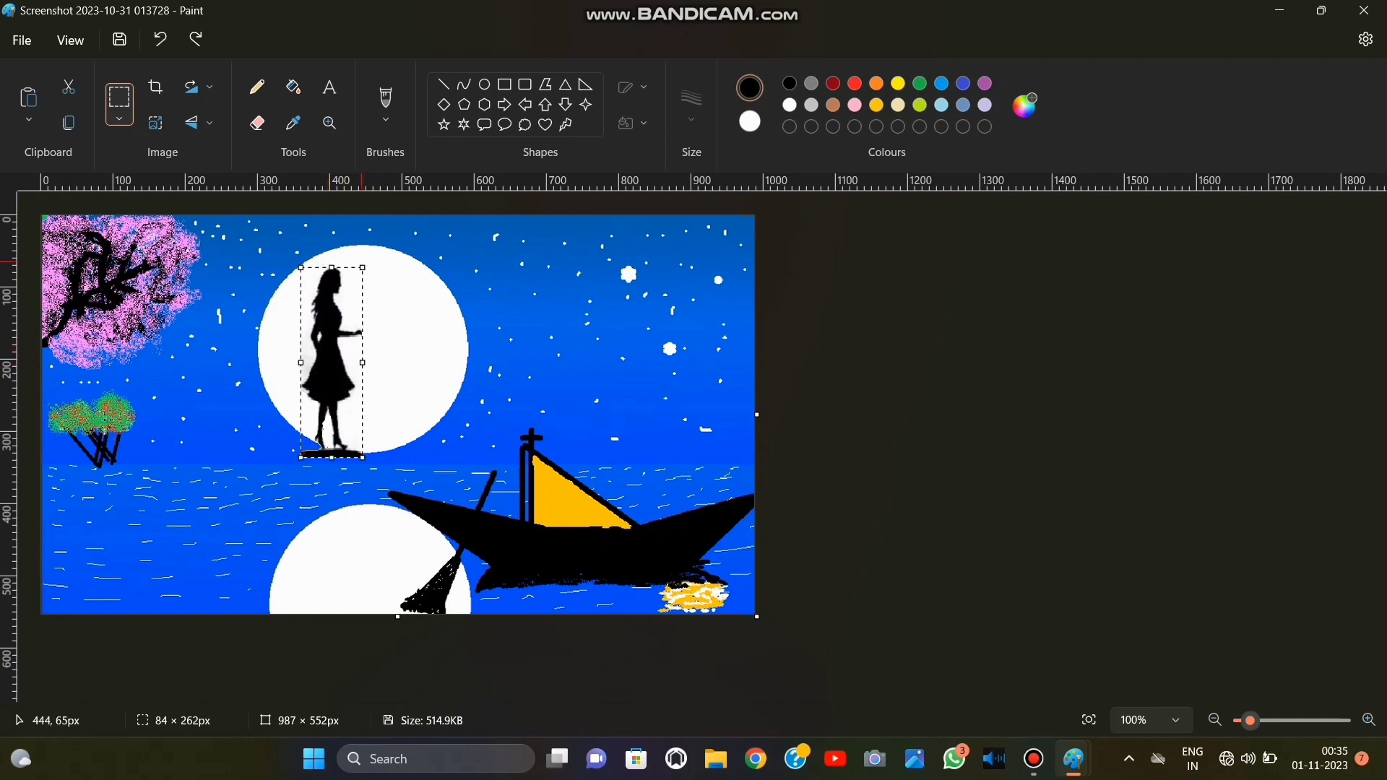
{"action": "left_click_drag", "start_coordinate": [362, 265], "coordinate": [354, 332]}
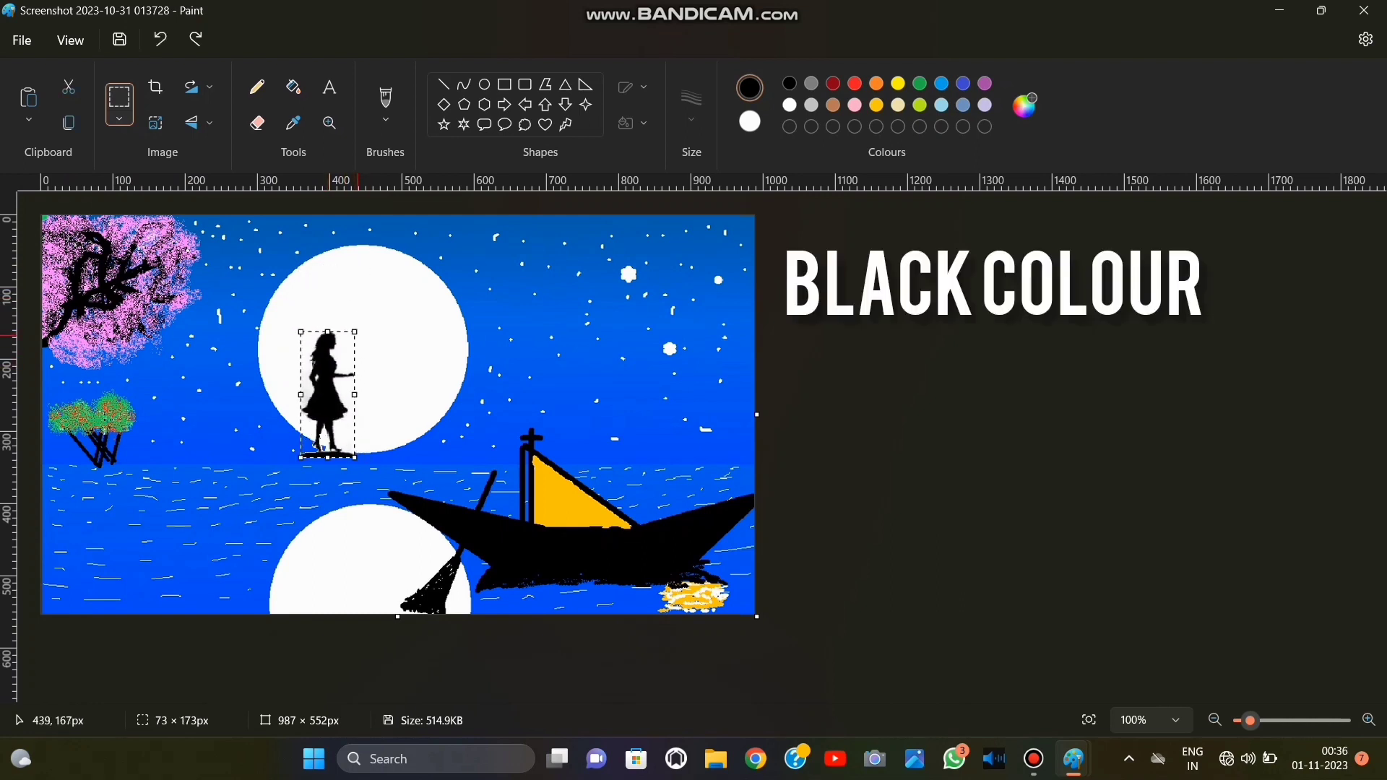
{"action": "left_click_drag", "start_coordinate": [329, 405], "coordinate": [368, 399]}
{"action": "left_click_drag", "start_coordinate": [367, 453], "coordinate": [394, 455]}
{"action": "left_click_drag", "start_coordinate": [383, 381], "coordinate": [346, 373]}
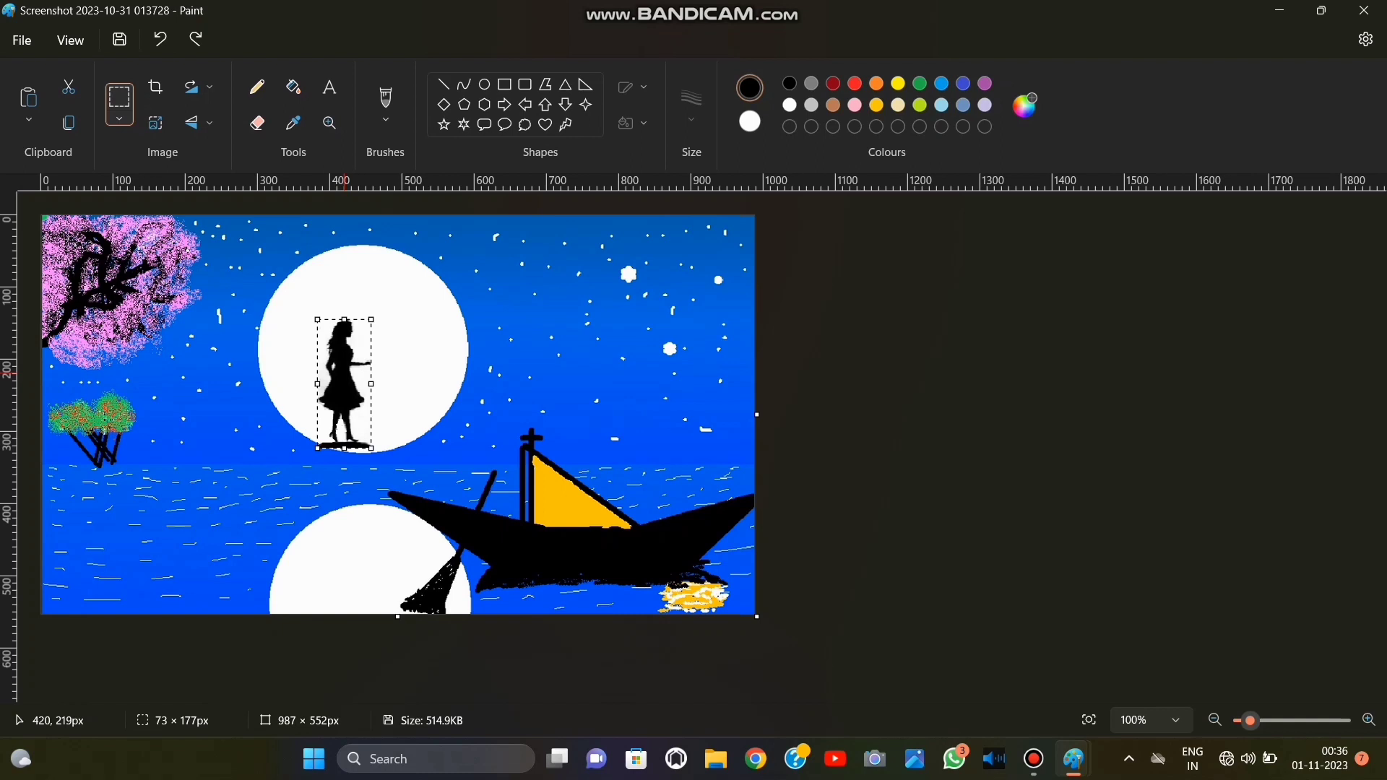
{"action": "left_click_drag", "start_coordinate": [371, 319], "coordinate": [362, 345]}
{"action": "left_click", "coordinate": [496, 294]}
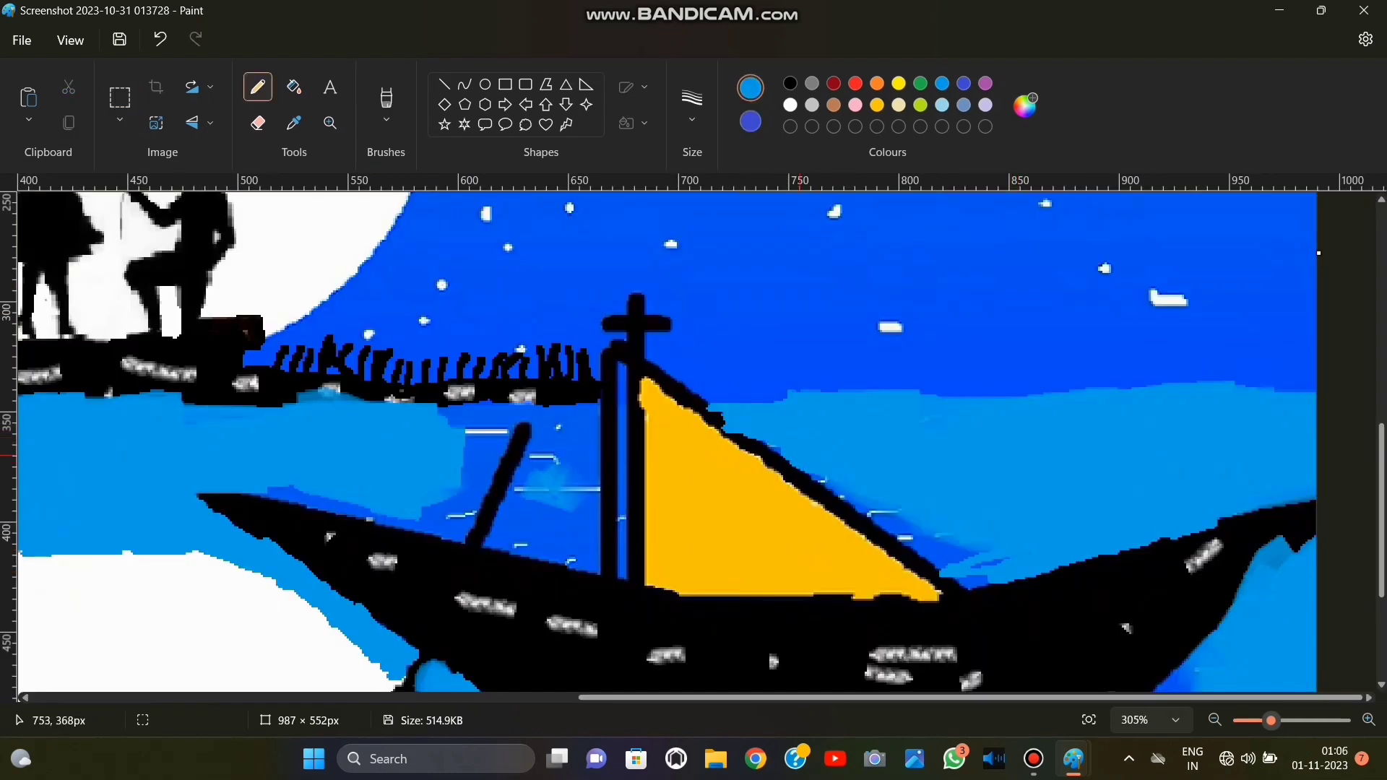
Paint turquoise over the dark blue water along the sail's outer edge and in the narrow gap beside the mast.
{"action": "mouse_move", "coordinate": [804, 463]}
{"action": "left_mouse_down"}
{"action": "mouse_move", "coordinate": [979, 544]}
{"action": "mouse_move", "coordinate": [973, 586]}
{"action": "mouse_move", "coordinate": [975, 564]}
{"action": "left_mouse_up"}
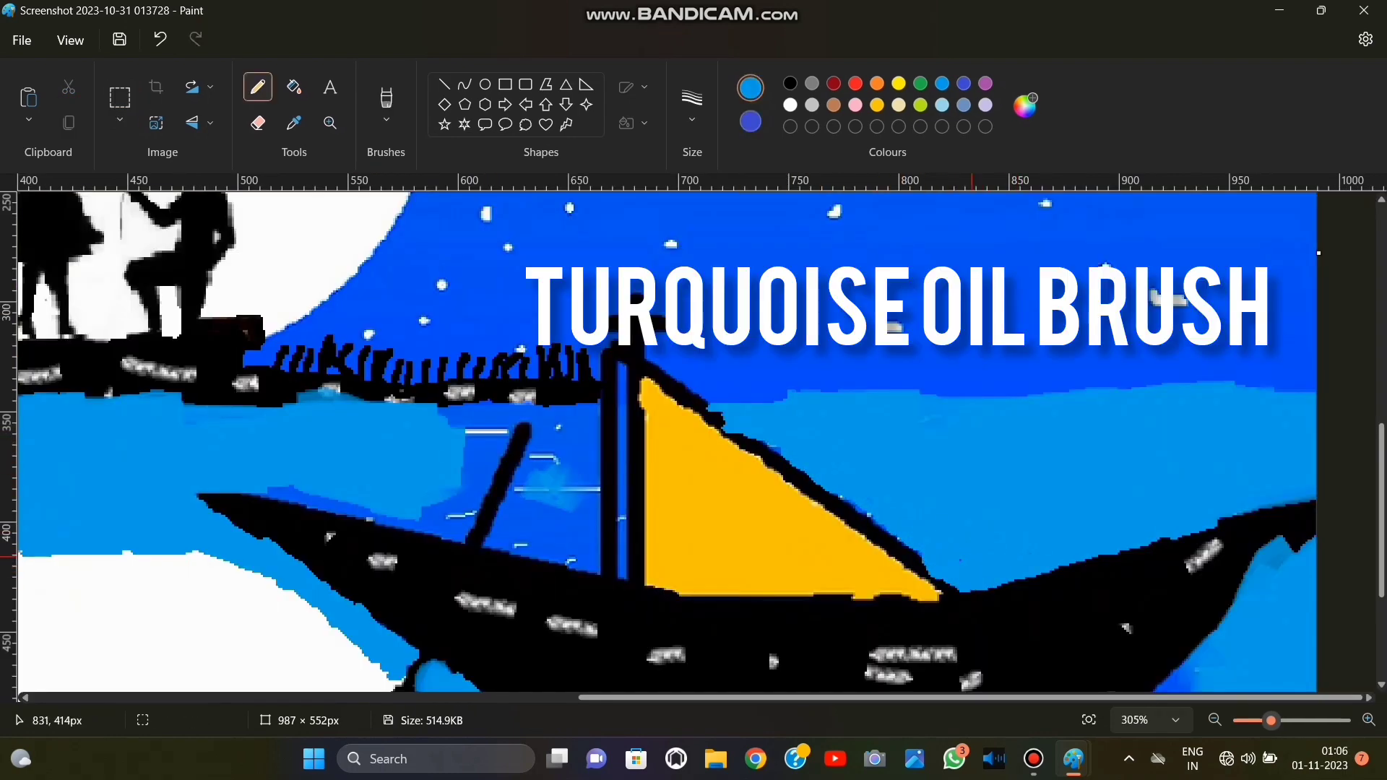
{"action": "scroll", "coordinate": [972, 557], "scroll_direction": "up", "scroll_amount": 1}
{"action": "left_click", "coordinate": [692, 106]}
{"action": "mouse_move", "coordinate": [569, 525]}
{"action": "left_mouse_down"}
{"action": "mouse_move", "coordinate": [548, 587]}
{"action": "mouse_move", "coordinate": [584, 565]}
{"action": "left_mouse_up"}
{"action": "left_click", "coordinate": [691, 233]}
{"action": "left_click_drag", "start_coordinate": [619, 446], "coordinate": [623, 650]}
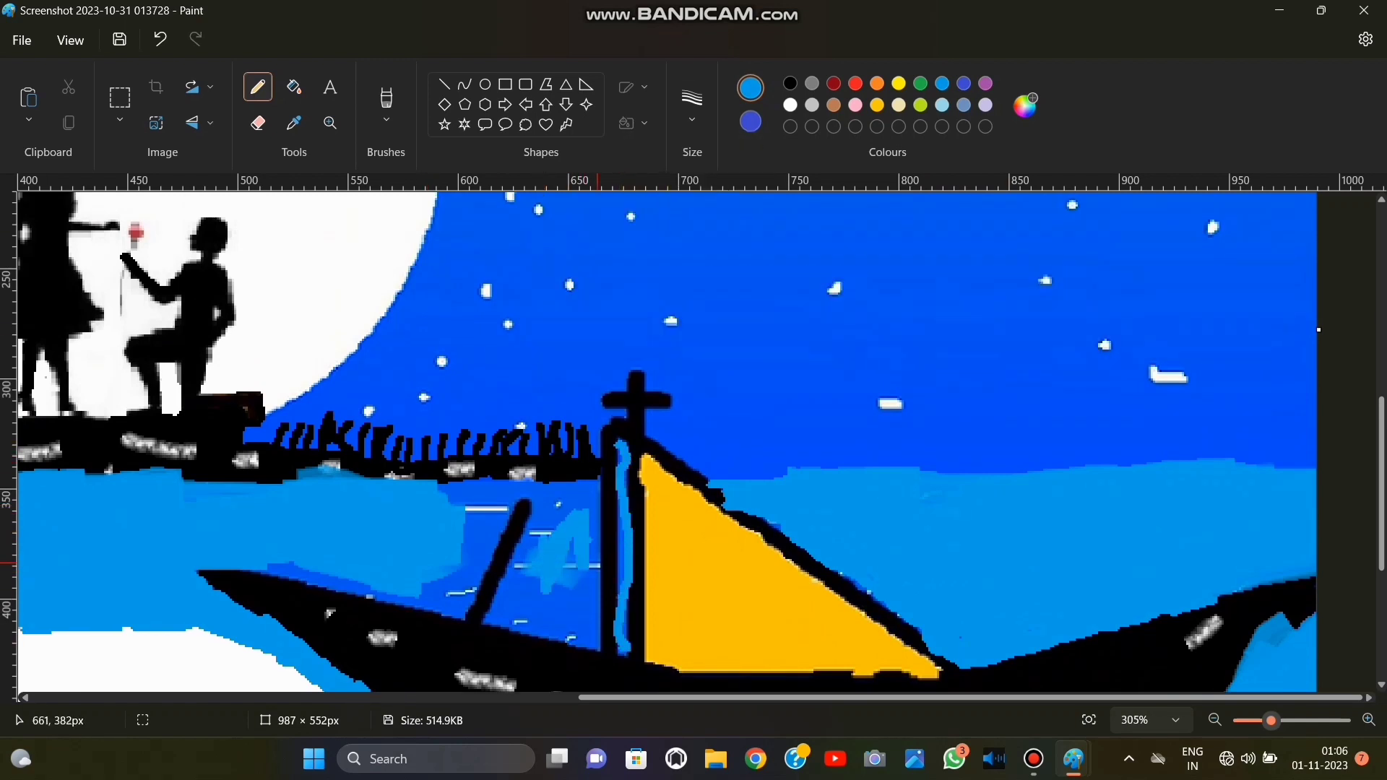
Cover the white ripples and dark blue water around the upper oar with turquoise, undoing the stray stroke.
{"action": "mouse_move", "coordinate": [616, 613]}
{"action": "left_mouse_down"}
{"action": "mouse_move", "coordinate": [547, 525]}
{"action": "mouse_move", "coordinate": [505, 511]}
{"action": "left_mouse_up"}
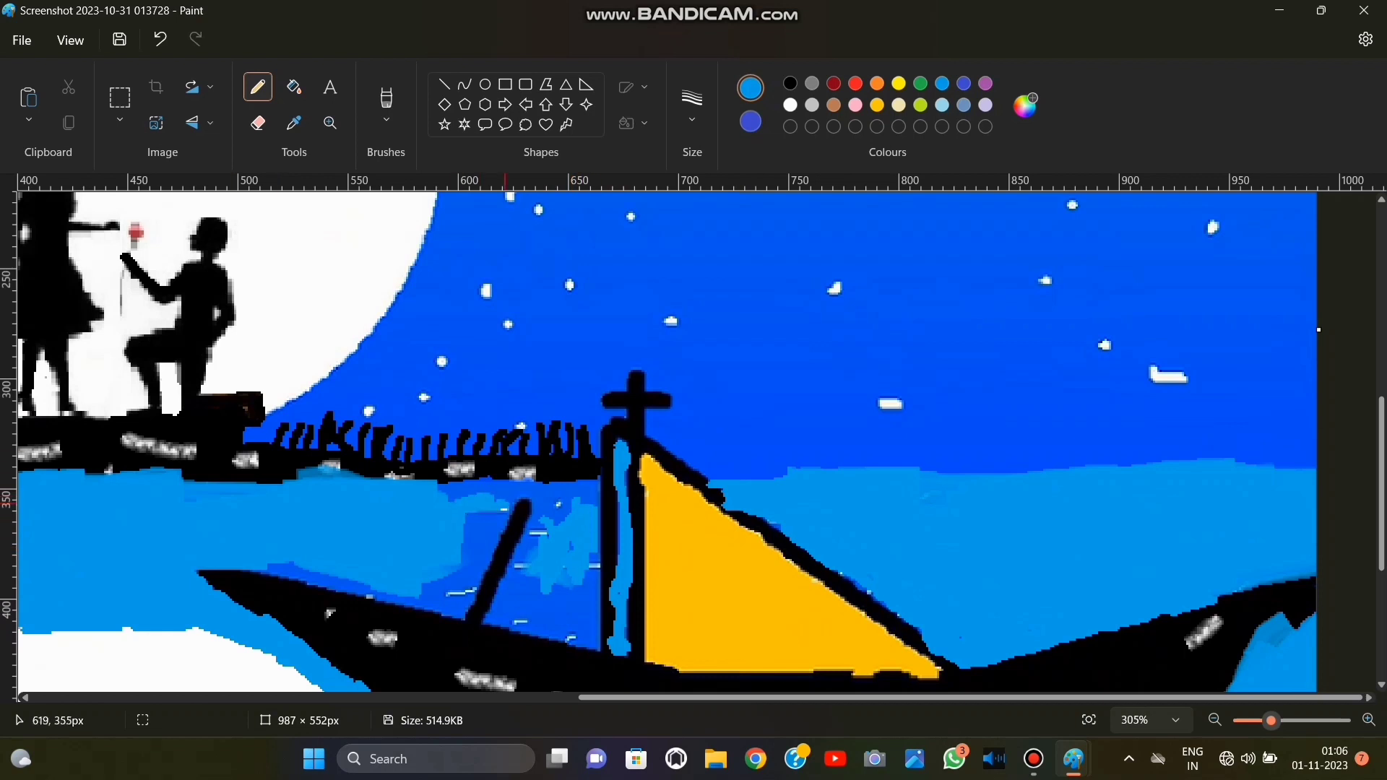
{"action": "mouse_move", "coordinate": [417, 492]}
{"action": "left_mouse_down"}
{"action": "mouse_move", "coordinate": [556, 509]}
{"action": "mouse_move", "coordinate": [591, 489]}
{"action": "mouse_move", "coordinate": [503, 502]}
{"action": "mouse_move", "coordinate": [556, 483]}
{"action": "mouse_move", "coordinate": [571, 514]}
{"action": "left_mouse_up"}
{"action": "left_click", "coordinate": [161, 39]}
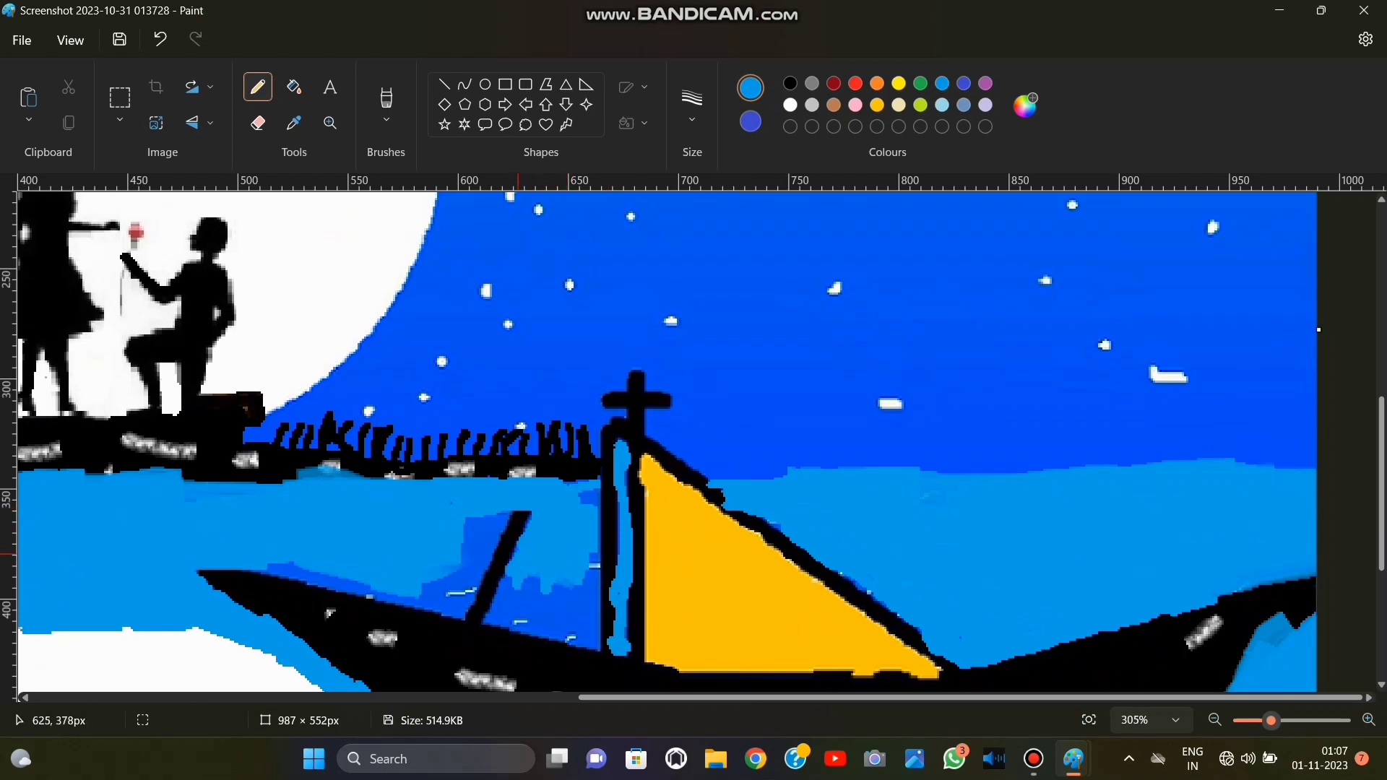
{"action": "mouse_move", "coordinate": [517, 554]}
{"action": "left_mouse_down"}
{"action": "mouse_move", "coordinate": [569, 553]}
{"action": "mouse_move", "coordinate": [587, 571]}
{"action": "left_mouse_up"}
{"action": "scroll", "coordinate": [588, 574], "scroll_direction": "down", "scroll_amount": 5}
{"action": "scroll", "coordinate": [492, 607], "scroll_direction": "up", "scroll_amount": 5}
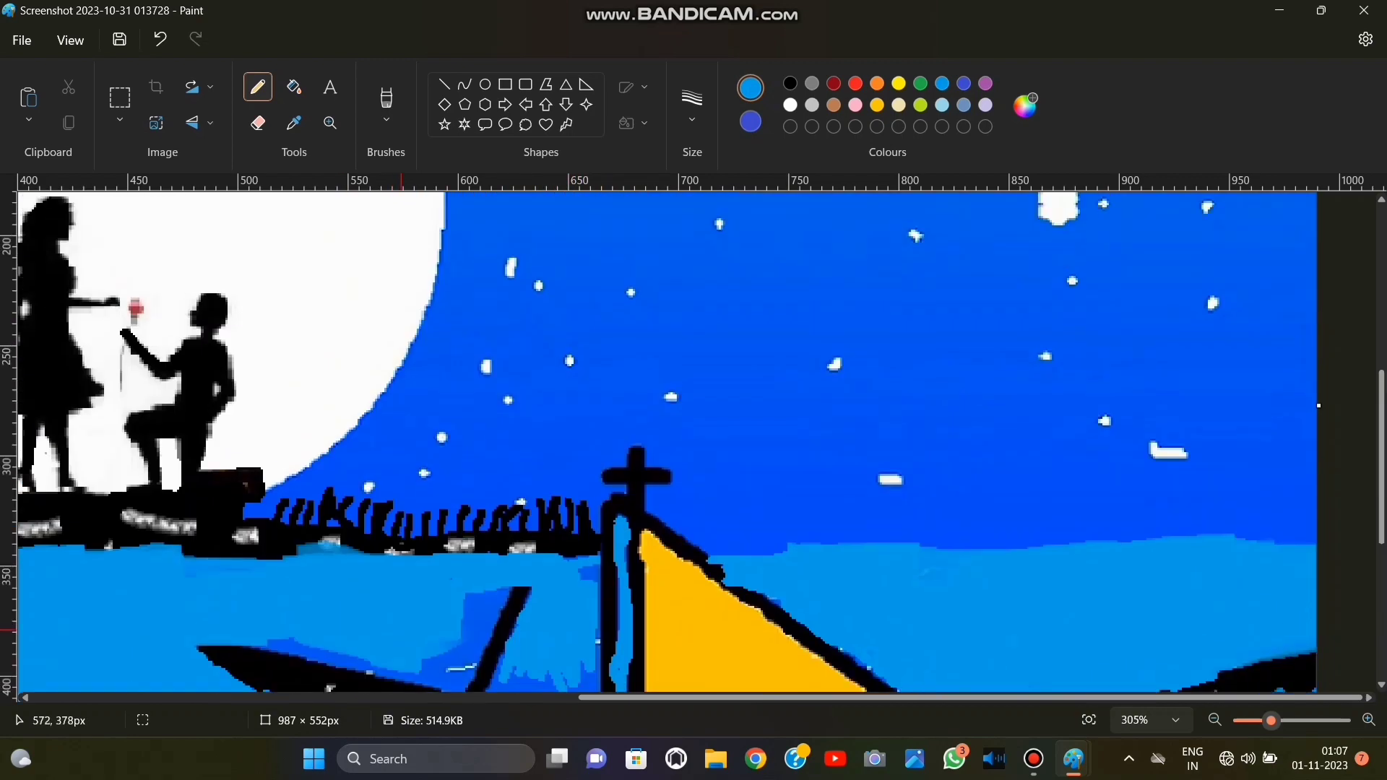
{"action": "scroll", "coordinate": [400, 636], "scroll_direction": "down", "scroll_amount": 3}
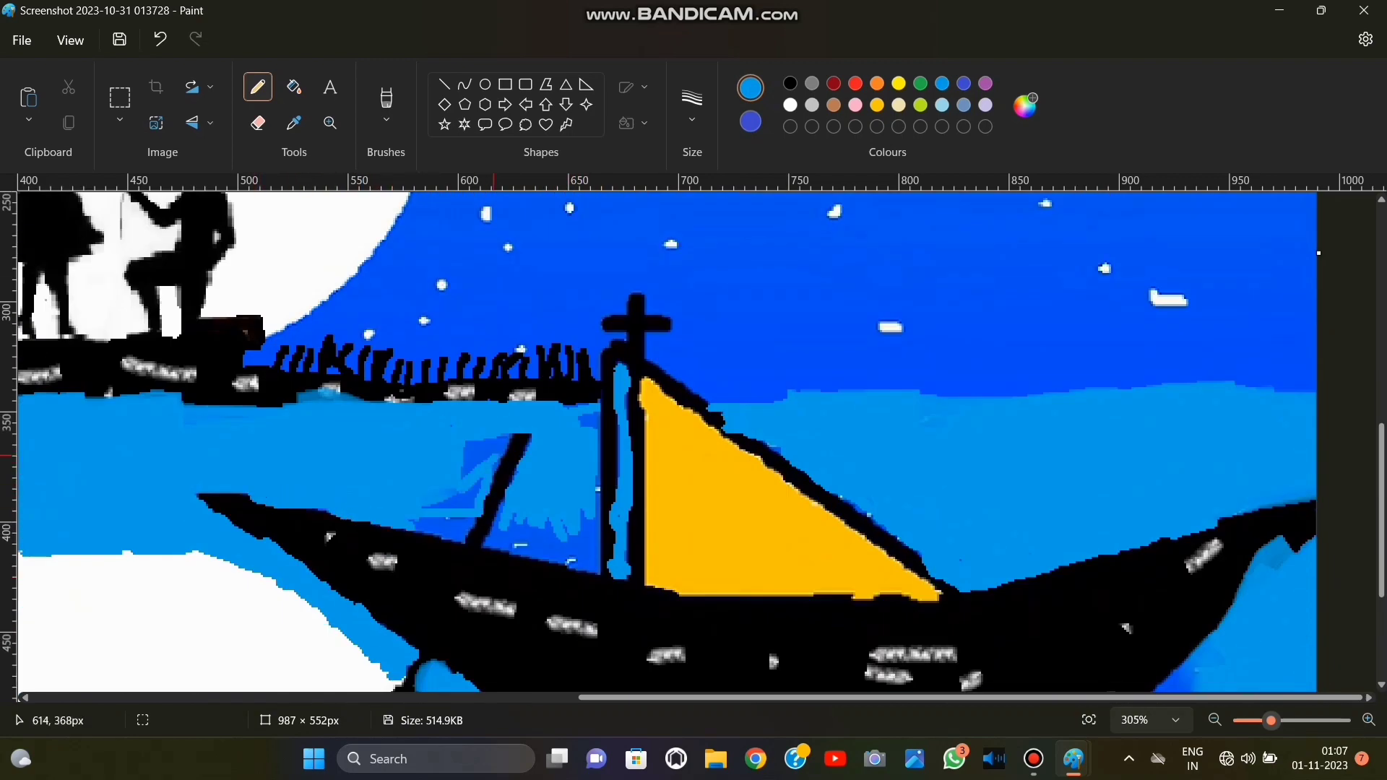
Fill the remaining dark blue water between the shoreline, oar, mast and hull with turquoise, undoing the unwanted stroke.
{"action": "mouse_move", "coordinate": [491, 461]}
{"action": "left_mouse_down"}
{"action": "mouse_move", "coordinate": [518, 483]}
{"action": "mouse_move", "coordinate": [483, 479]}
{"action": "left_mouse_up"}
{"action": "left_click_drag", "start_coordinate": [423, 541], "coordinate": [449, 545]}
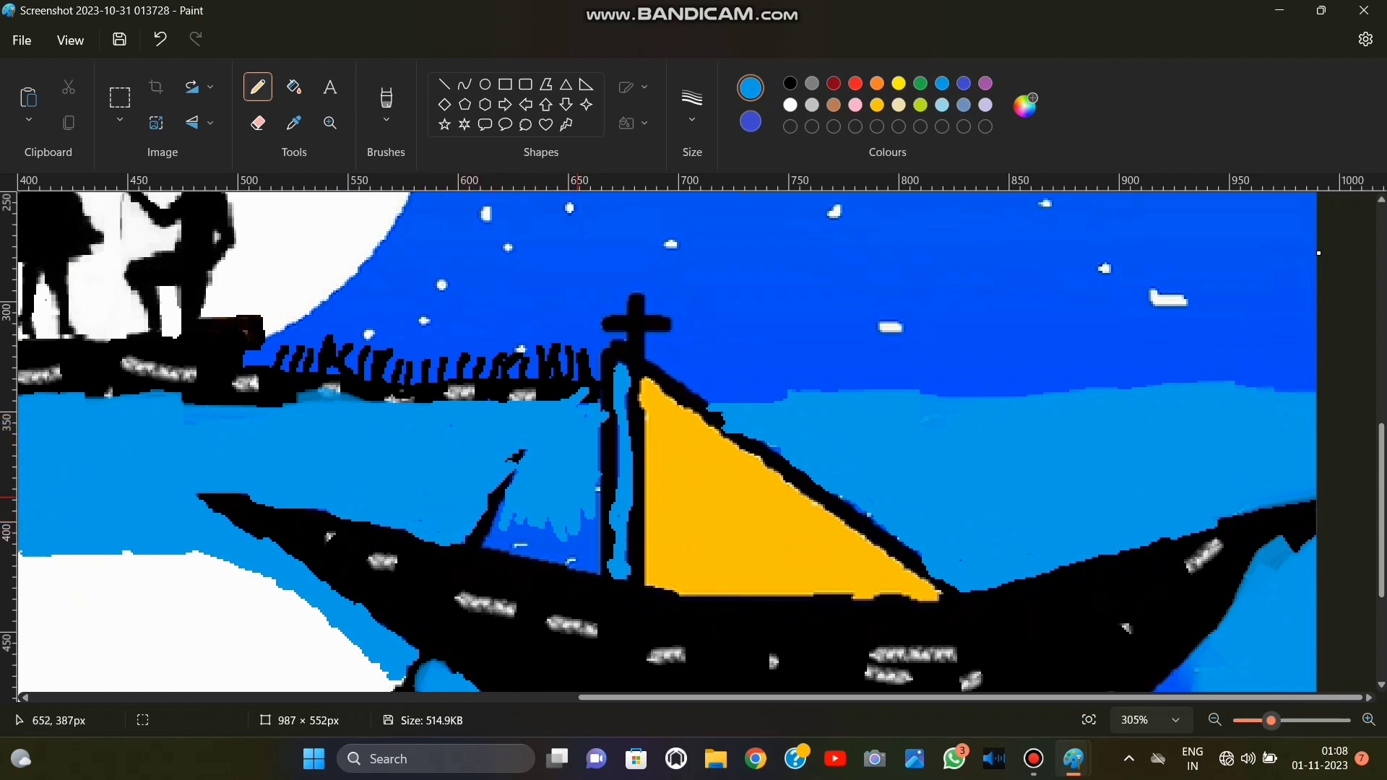
{"action": "left_click_drag", "start_coordinate": [531, 531], "coordinate": [505, 497]}
{"action": "left_click", "coordinate": [159, 39]}
{"action": "left_click_drag", "start_coordinate": [504, 549], "coordinate": [578, 567]}
Paint turquoise around the boat's stern and the yellow reflection, and clean up the edge of the moon's reflection.
{"action": "scroll", "coordinate": [433, 550], "scroll_direction": "down", "scroll_amount": 3}
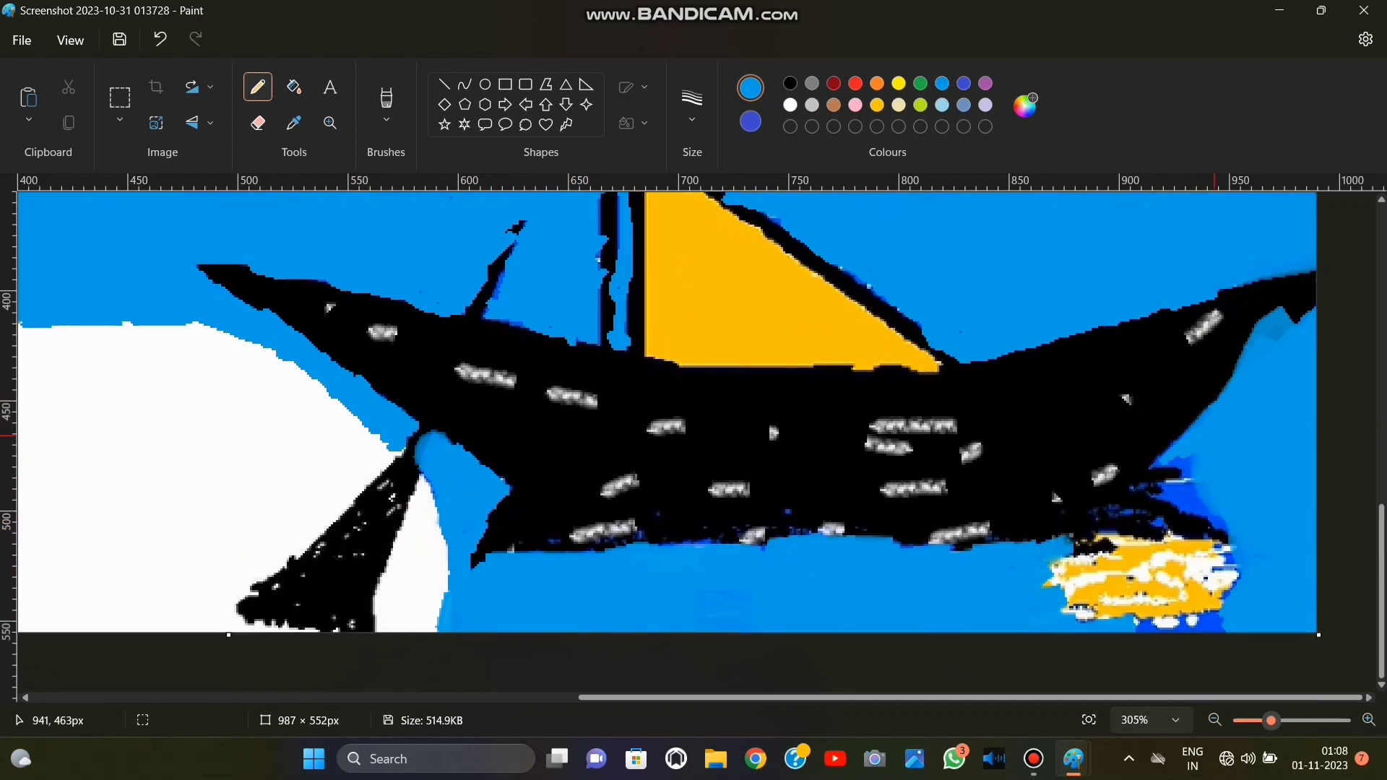
{"action": "mouse_move", "coordinate": [1210, 437]}
{"action": "left_mouse_down"}
{"action": "mouse_move", "coordinate": [1149, 485]}
{"action": "mouse_move", "coordinate": [1219, 509]}
{"action": "mouse_move", "coordinate": [1221, 614]}
{"action": "mouse_move", "coordinate": [1156, 630]}
{"action": "mouse_move", "coordinate": [1221, 560]}
{"action": "left_mouse_up"}
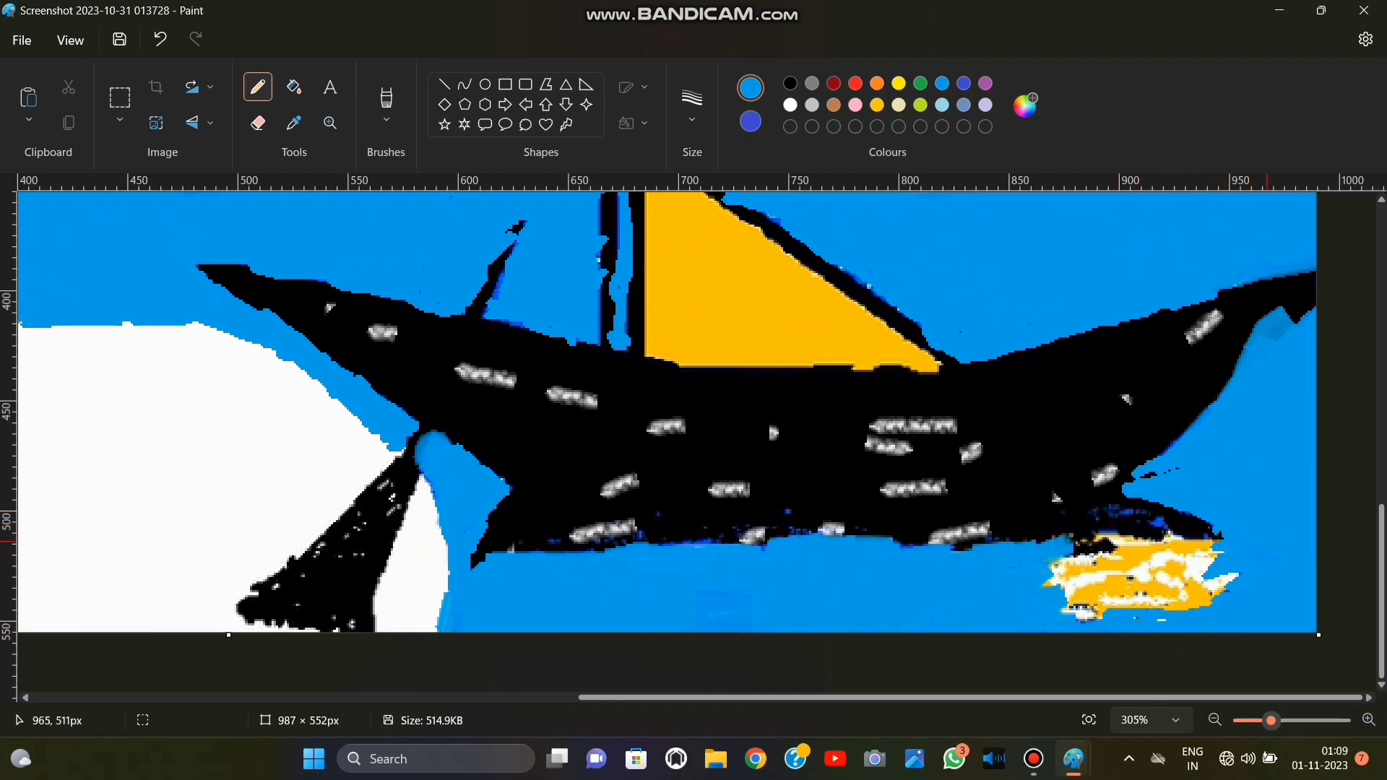
{"action": "scroll", "coordinate": [585, 468], "scroll_direction": "up", "scroll_amount": 2}
{"action": "scroll", "coordinate": [563, 505], "scroll_direction": "left", "scroll_amount": 8}
{"action": "scroll", "coordinate": [549, 546], "scroll_direction": "down", "scroll_amount": 2}
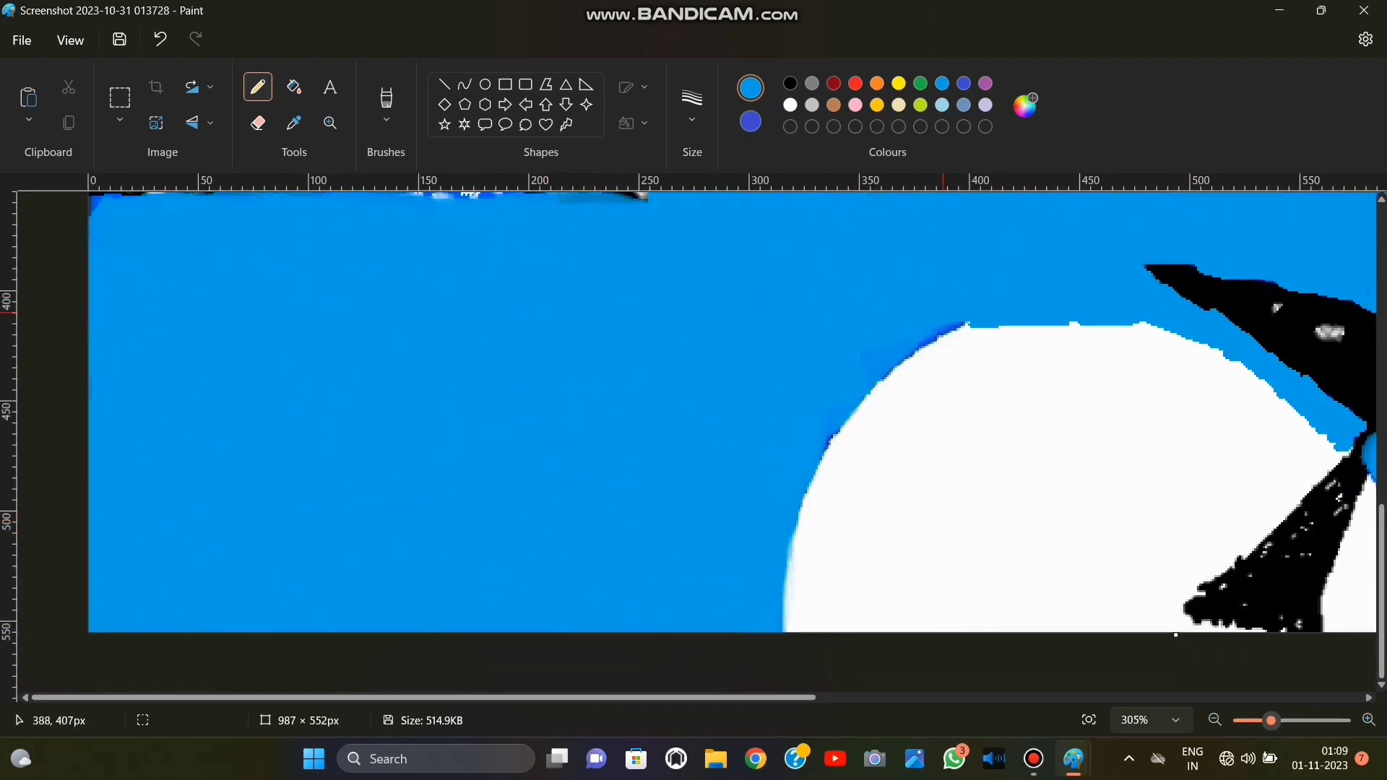
{"action": "scroll", "coordinate": [860, 410], "scroll_direction": "up", "scroll_amount": 1}
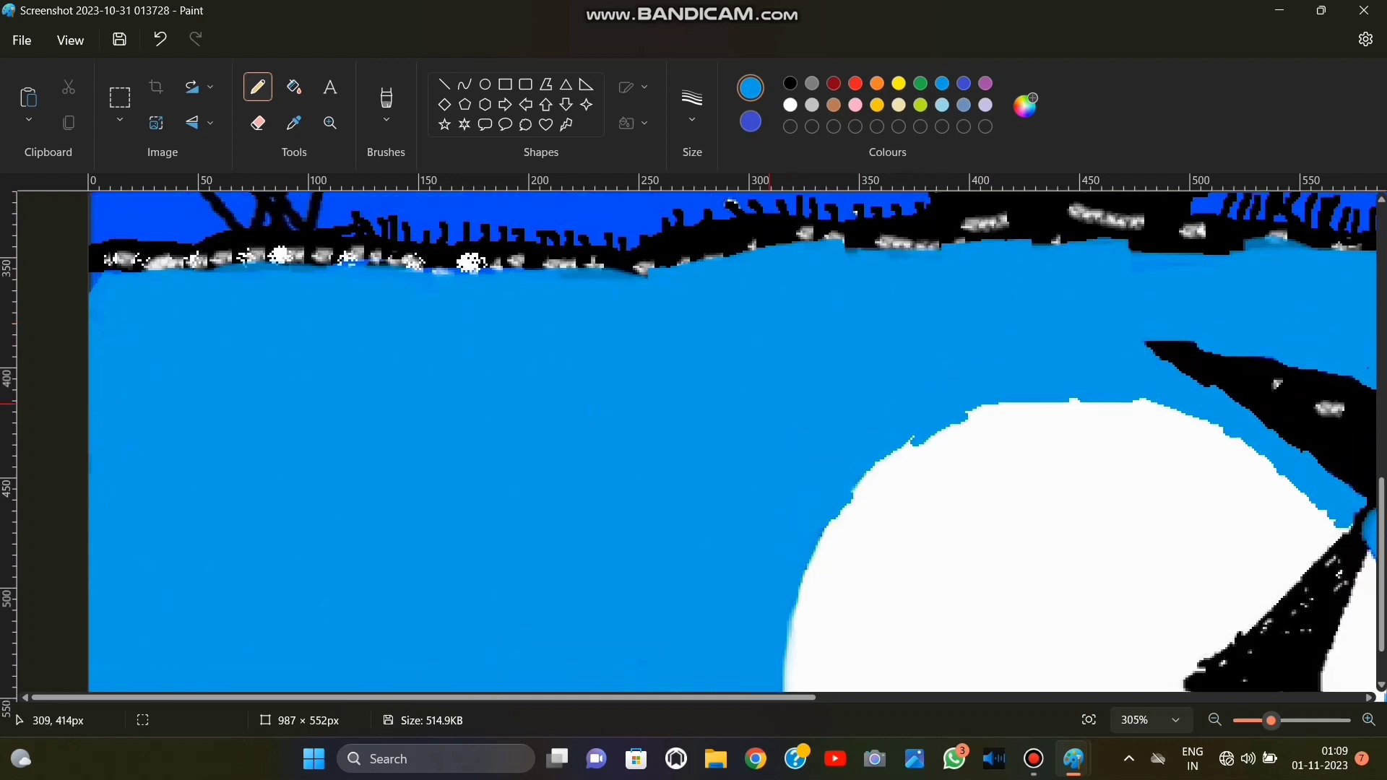
Cover the moon's reflection with rough, textured turquoise brush strokes, undoing the unwanted stroke along the way.
{"action": "left_click", "coordinate": [386, 119]}
{"action": "left_click", "coordinate": [362, 258]}
{"action": "scroll", "coordinate": [882, 542], "scroll_direction": "down", "scroll_amount": 1}
{"action": "mouse_move", "coordinate": [944, 396]}
{"action": "left_mouse_down"}
{"action": "mouse_move", "coordinate": [1094, 436]}
{"action": "mouse_move", "coordinate": [926, 445]}
{"action": "mouse_move", "coordinate": [963, 348]}
{"action": "mouse_move", "coordinate": [1236, 401]}
{"action": "left_mouse_up"}
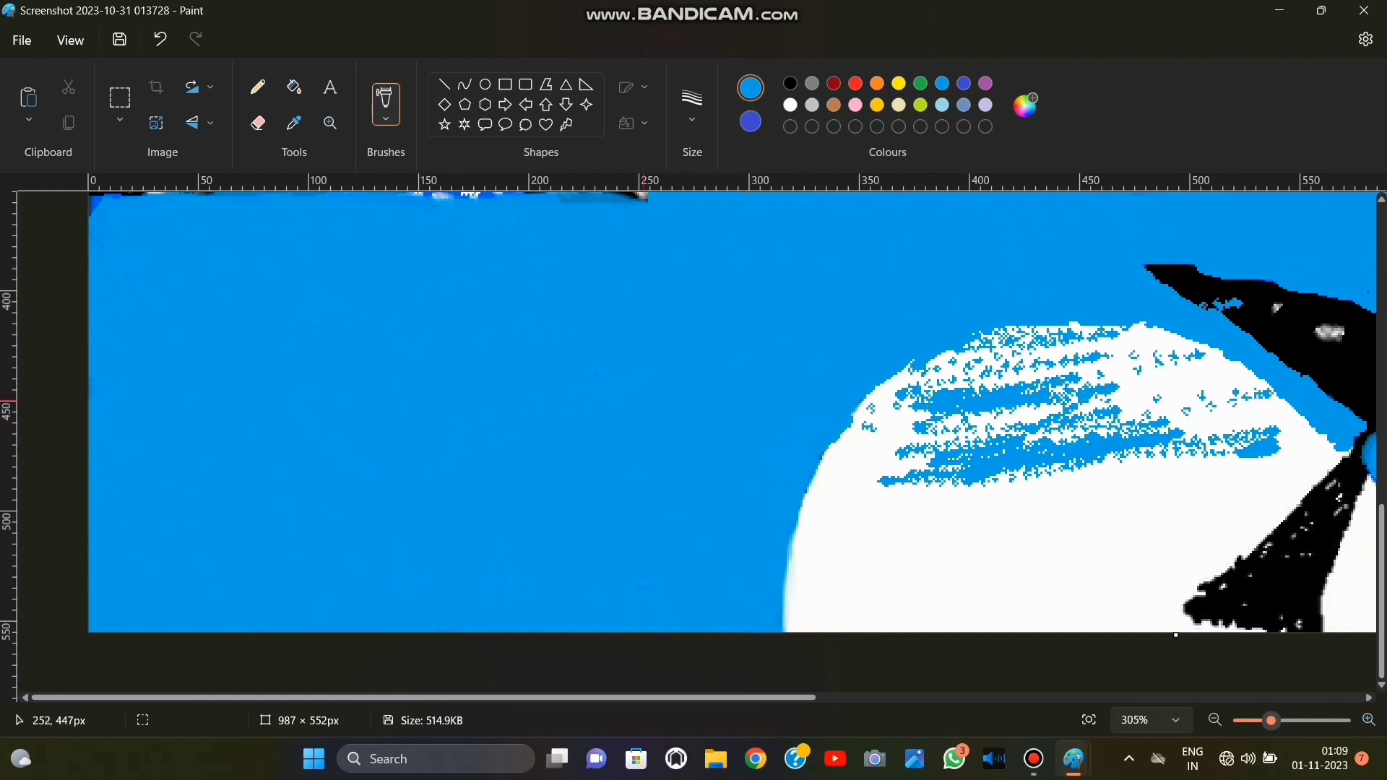
{"action": "scroll", "coordinate": [1221, 398], "scroll_direction": "up", "scroll_amount": 2}
{"action": "left_click", "coordinate": [159, 40]}
{"action": "scroll", "coordinate": [997, 354], "scroll_direction": "down", "scroll_amount": 2}
{"action": "mouse_move", "coordinate": [997, 354]}
{"action": "left_mouse_down"}
{"action": "mouse_move", "coordinate": [911, 383]}
{"action": "mouse_move", "coordinate": [1044, 373]}
{"action": "mouse_move", "coordinate": [1092, 436]}
{"action": "mouse_move", "coordinate": [851, 452]}
{"action": "mouse_move", "coordinate": [783, 476]}
{"action": "mouse_move", "coordinate": [1039, 487]}
{"action": "mouse_move", "coordinate": [739, 495]}
{"action": "mouse_move", "coordinate": [1338, 463]}
{"action": "mouse_move", "coordinate": [1001, 566]}
{"action": "mouse_move", "coordinate": [1156, 520]}
{"action": "mouse_move", "coordinate": [1002, 619]}
{"action": "mouse_move", "coordinate": [867, 567]}
{"action": "mouse_move", "coordinate": [989, 628]}
{"action": "mouse_move", "coordinate": [1104, 628]}
{"action": "mouse_move", "coordinate": [1221, 539]}
{"action": "left_mouse_up"}
{"action": "left_click_drag", "start_coordinate": [1335, 632], "coordinate": [1366, 509]}
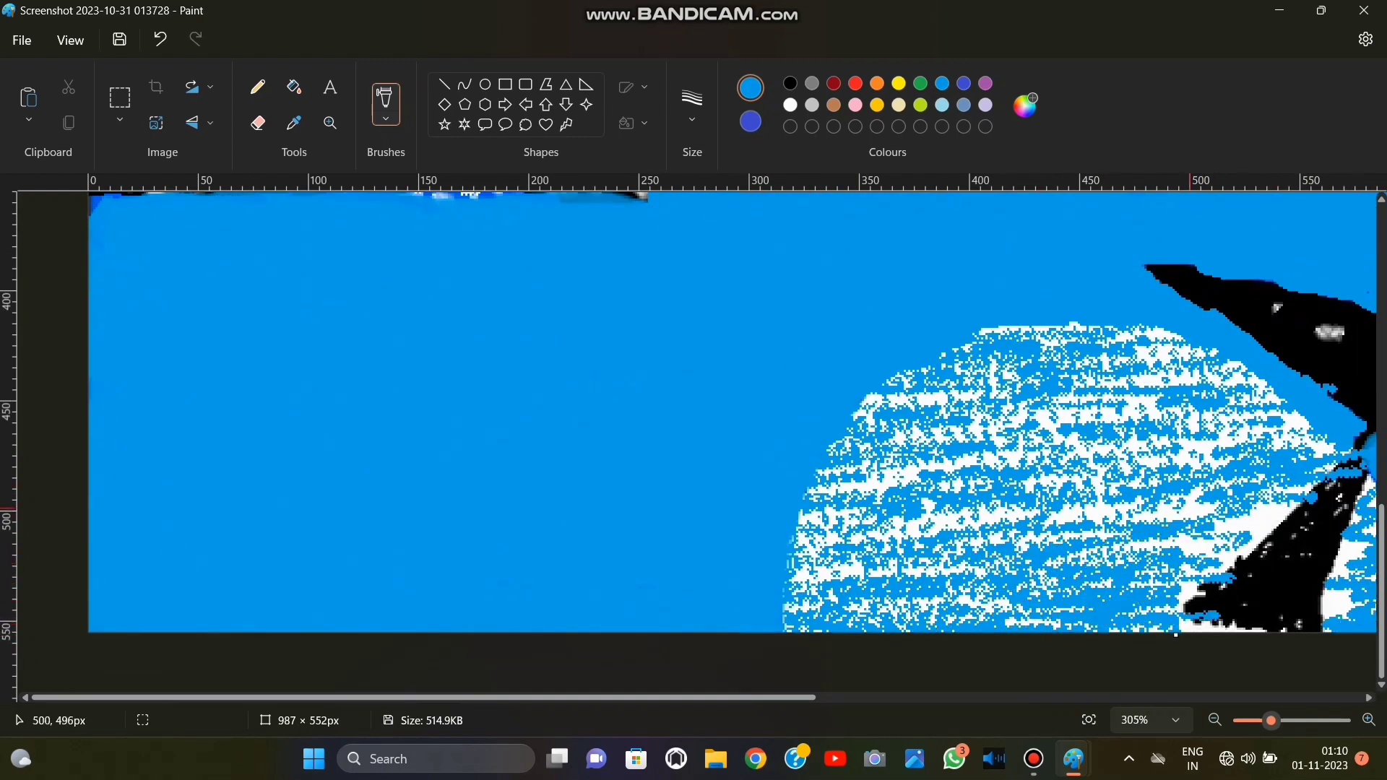
Dab white highlights into the moon's reflection, undoing the first two strokes.
{"action": "left_click", "coordinate": [1089, 720]}
{"action": "mouse_move", "coordinate": [1252, 721]}
{"action": "left_mouse_down"}
{"action": "mouse_move", "coordinate": [1297, 721]}
{"action": "mouse_move", "coordinate": [1256, 720]}
{"action": "mouse_move", "coordinate": [1272, 720]}
{"action": "left_mouse_up"}
{"action": "left_click", "coordinate": [791, 105]}
{"action": "mouse_move", "coordinate": [459, 383]}
{"action": "left_mouse_down"}
{"action": "mouse_move", "coordinate": [375, 394]}
{"action": "mouse_move", "coordinate": [325, 343]}
{"action": "left_mouse_up"}
{"action": "left_click_drag", "start_coordinate": [380, 403], "coordinate": [303, 445]}
{"action": "left_click", "coordinate": [160, 39]}
{"action": "left_click", "coordinate": [160, 39]}
{"action": "left_click", "coordinate": [159, 39]}
{"action": "mouse_move", "coordinate": [451, 372]}
{"action": "left_mouse_down"}
{"action": "mouse_move", "coordinate": [434, 371]}
{"action": "mouse_move", "coordinate": [483, 381]}
{"action": "left_mouse_up"}
Rework the moon's reflection with 16 px white strokes and turquoise strokes over them.
{"action": "left_click", "coordinate": [692, 107]}
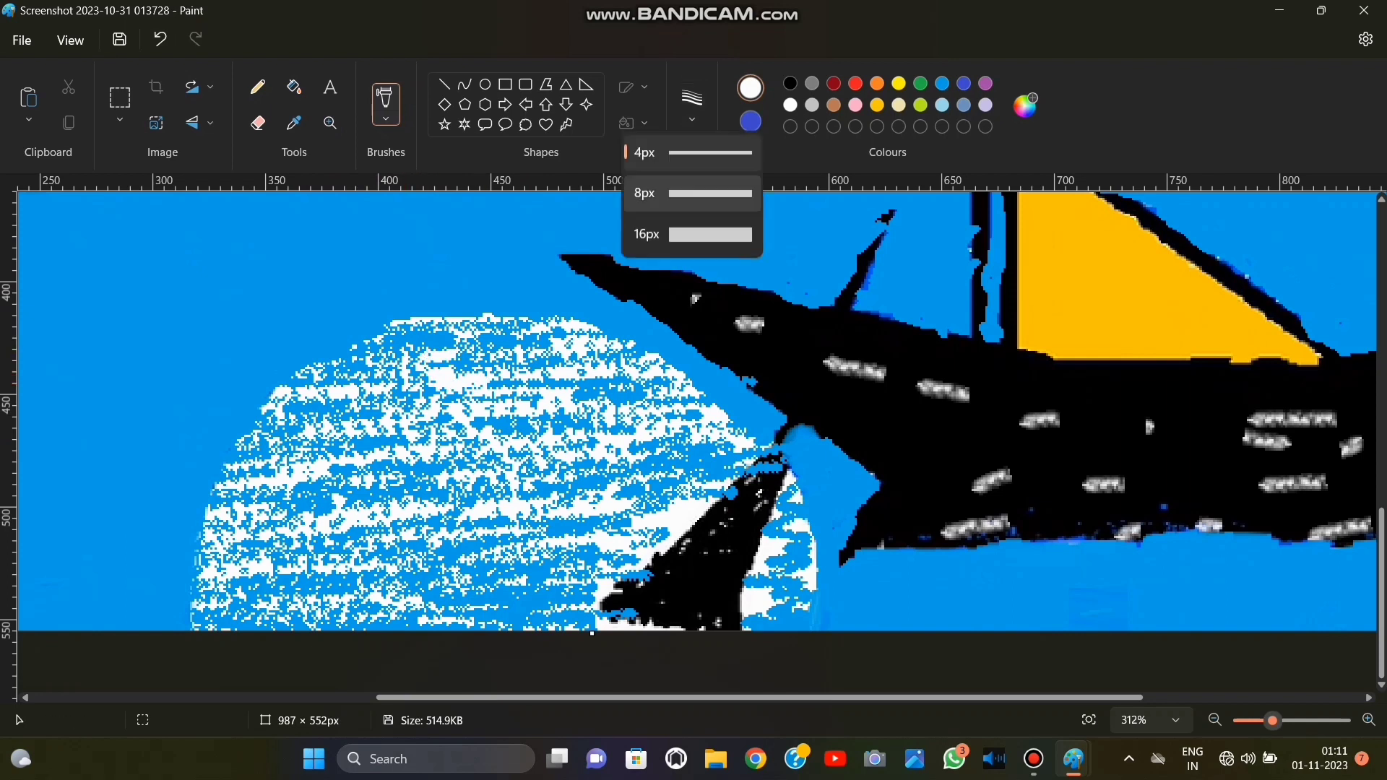
{"action": "left_click", "coordinate": [692, 231]}
{"action": "mouse_move", "coordinate": [721, 459]}
{"action": "left_mouse_down"}
{"action": "mouse_move", "coordinate": [576, 468]}
{"action": "mouse_move", "coordinate": [381, 579]}
{"action": "mouse_move", "coordinate": [513, 593]}
{"action": "mouse_move", "coordinate": [505, 484]}
{"action": "left_mouse_up"}
{"action": "left_click", "coordinate": [942, 84]}
{"action": "mouse_move", "coordinate": [527, 415]}
{"action": "left_mouse_down"}
{"action": "mouse_move", "coordinate": [439, 391]}
{"action": "mouse_move", "coordinate": [672, 477]}
{"action": "mouse_move", "coordinate": [304, 375]}
{"action": "mouse_move", "coordinate": [433, 347]}
{"action": "mouse_move", "coordinate": [246, 484]}
{"action": "mouse_move", "coordinate": [408, 465]}
{"action": "mouse_move", "coordinate": [345, 575]}
{"action": "mouse_move", "coordinate": [246, 565]}
{"action": "left_mouse_up"}
{"action": "left_click", "coordinate": [1088, 720]}
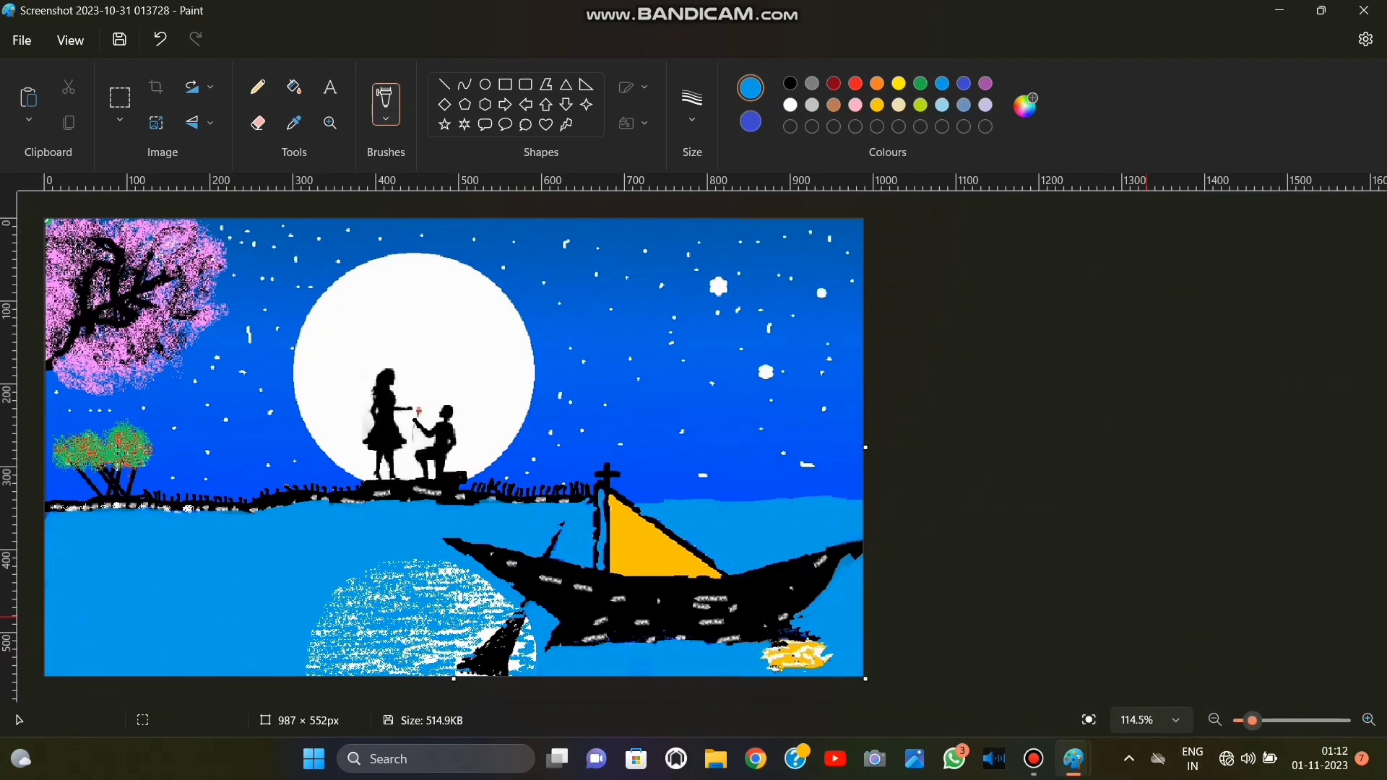
Undo the indigo pencil dashes and paint 8 px indigo ripple dashes with a softer brush across the turquoise water.
{"action": "left_click", "coordinate": [258, 87]}
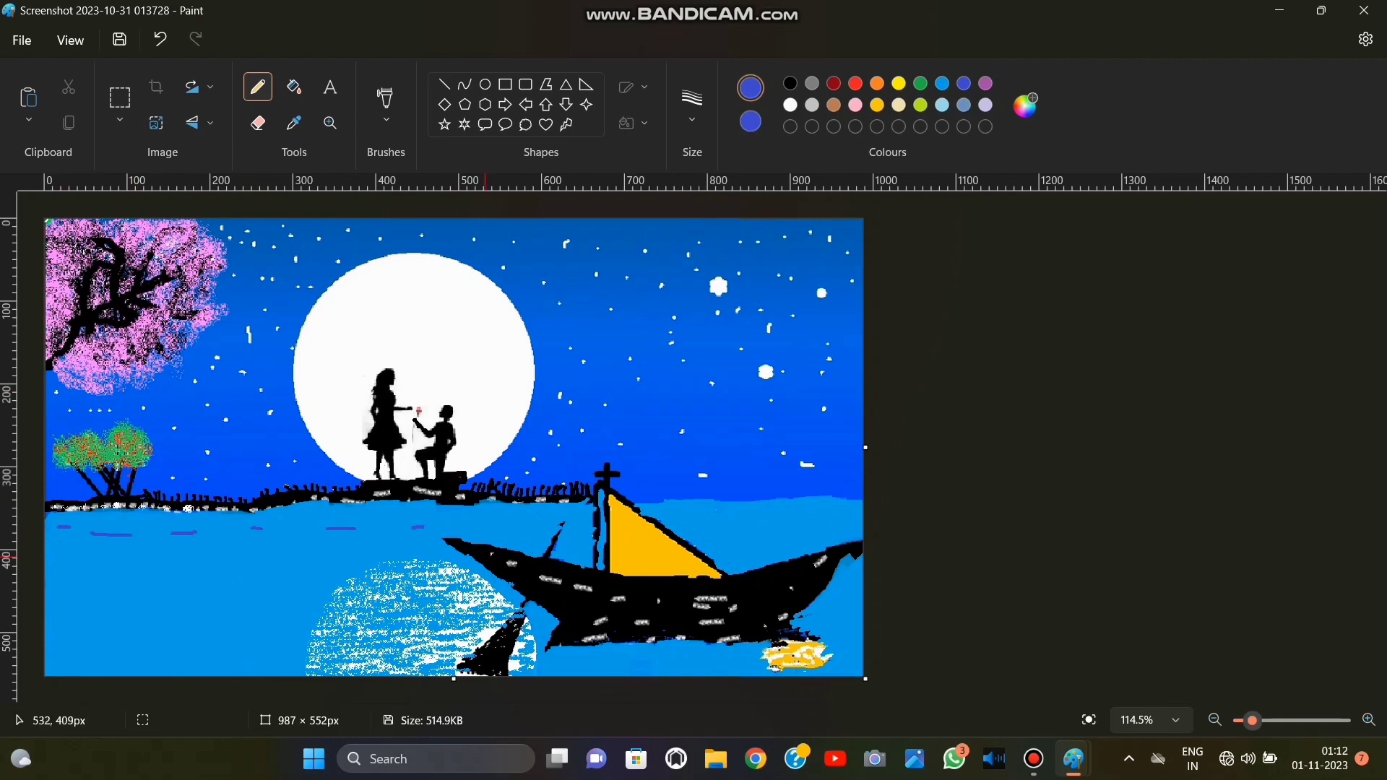
{"action": "left_click", "coordinate": [160, 39]}
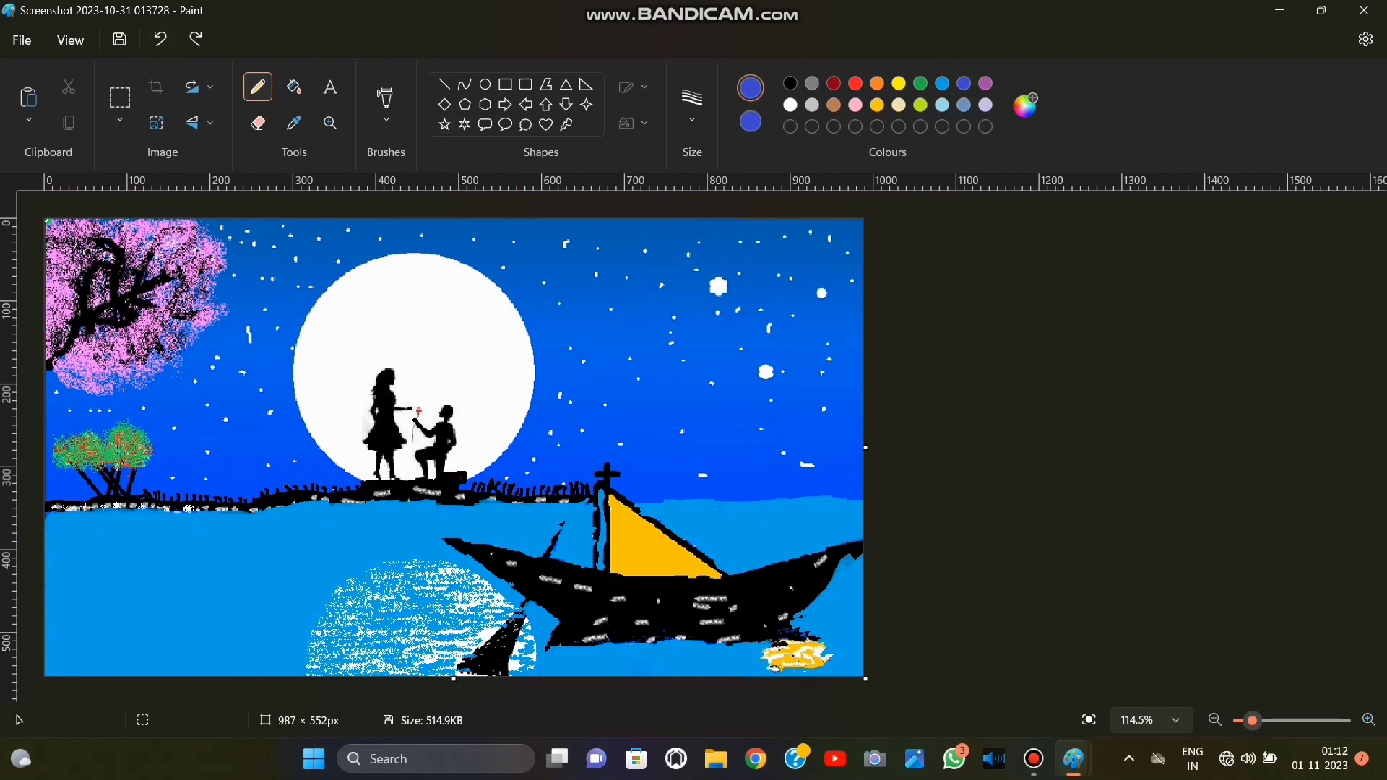
{"action": "left_click", "coordinate": [387, 119]}
{"action": "left_click", "coordinate": [346, 387]}
{"action": "left_click", "coordinate": [693, 108]}
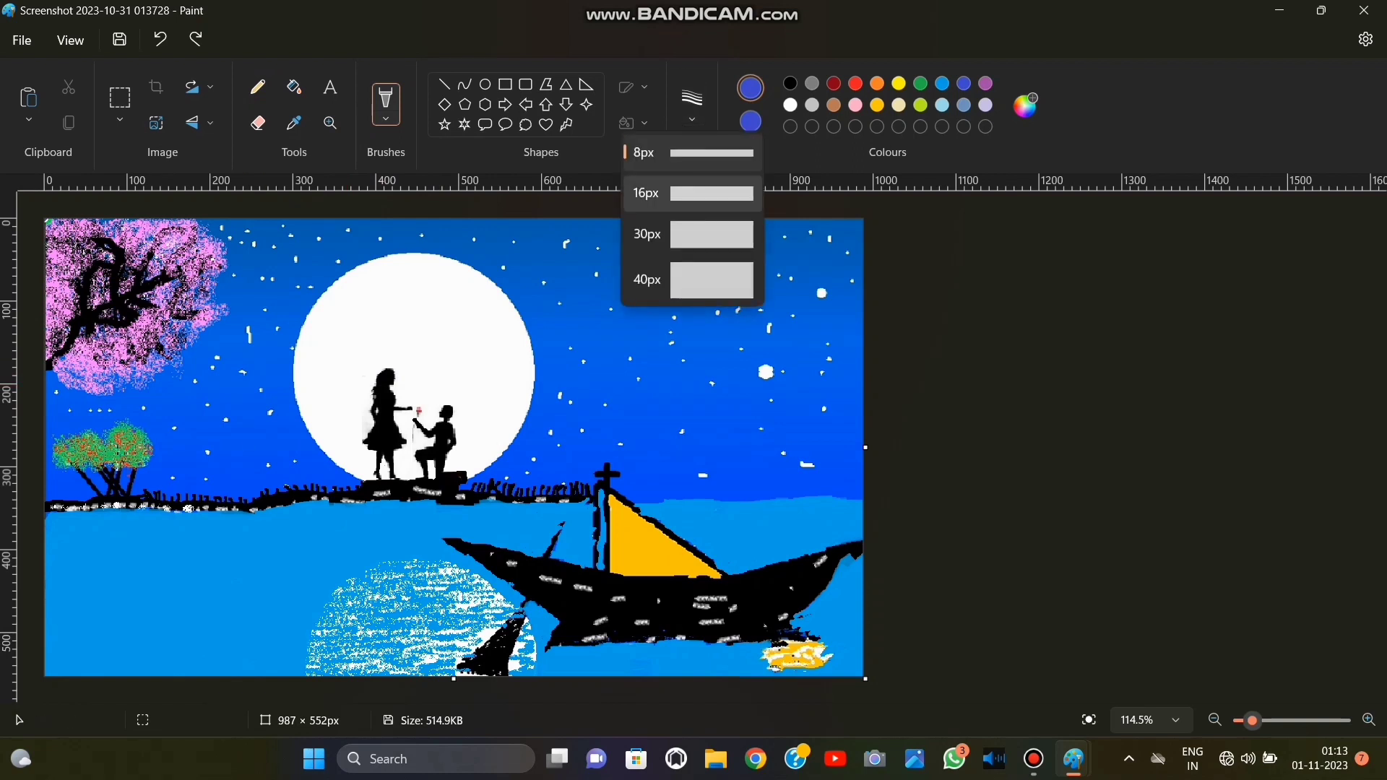
{"action": "left_click", "coordinate": [683, 154]}
{"action": "left_click_drag", "start_coordinate": [91, 562], "coordinate": [136, 563]}
{"action": "left_click_drag", "start_coordinate": [160, 564], "coordinate": [241, 565]}
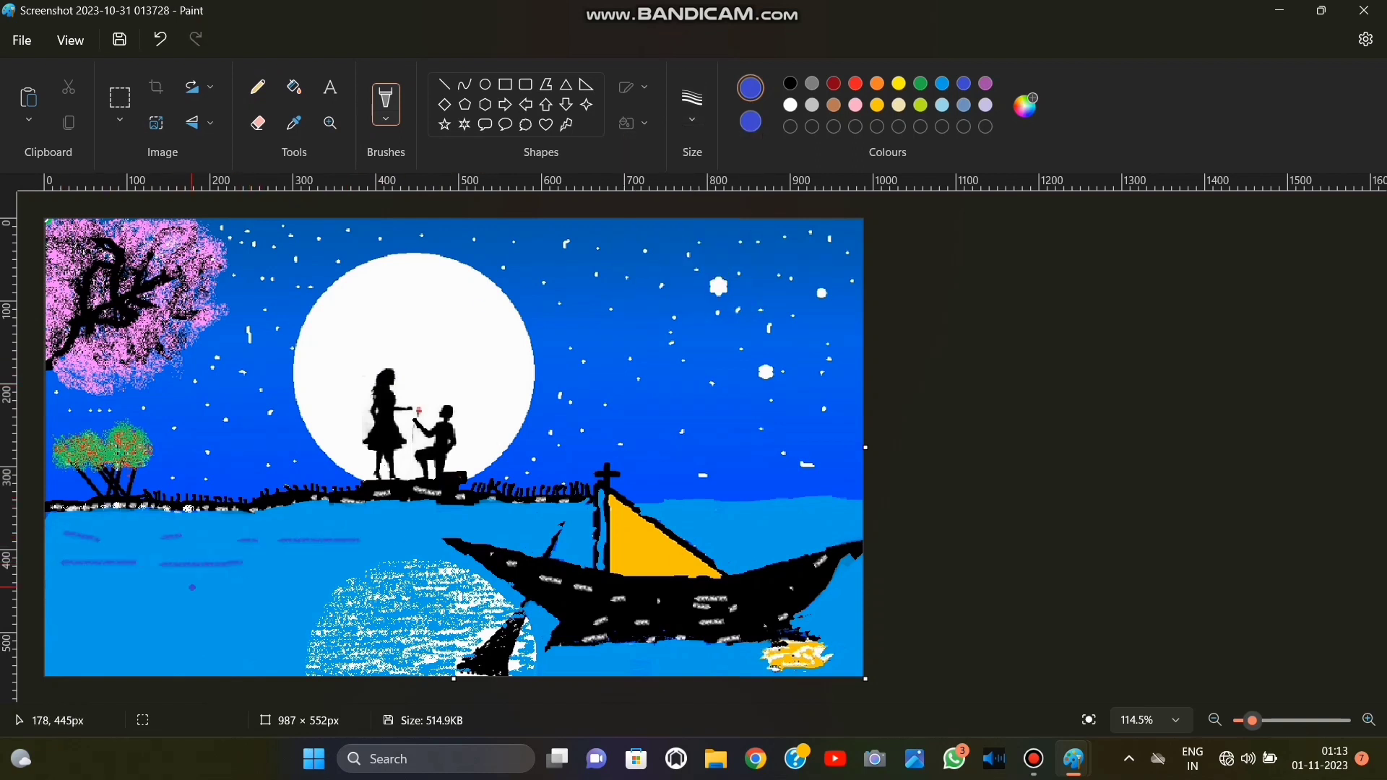
{"action": "left_click_drag", "start_coordinate": [82, 590], "coordinate": [107, 602]}
{"action": "left_click_drag", "start_coordinate": [165, 601], "coordinate": [255, 607]}
{"action": "left_click", "coordinate": [160, 39]}
{"action": "left_click", "coordinate": [160, 39]}
{"action": "left_click", "coordinate": [159, 39]}
{"action": "left_click", "coordinate": [159, 39]}
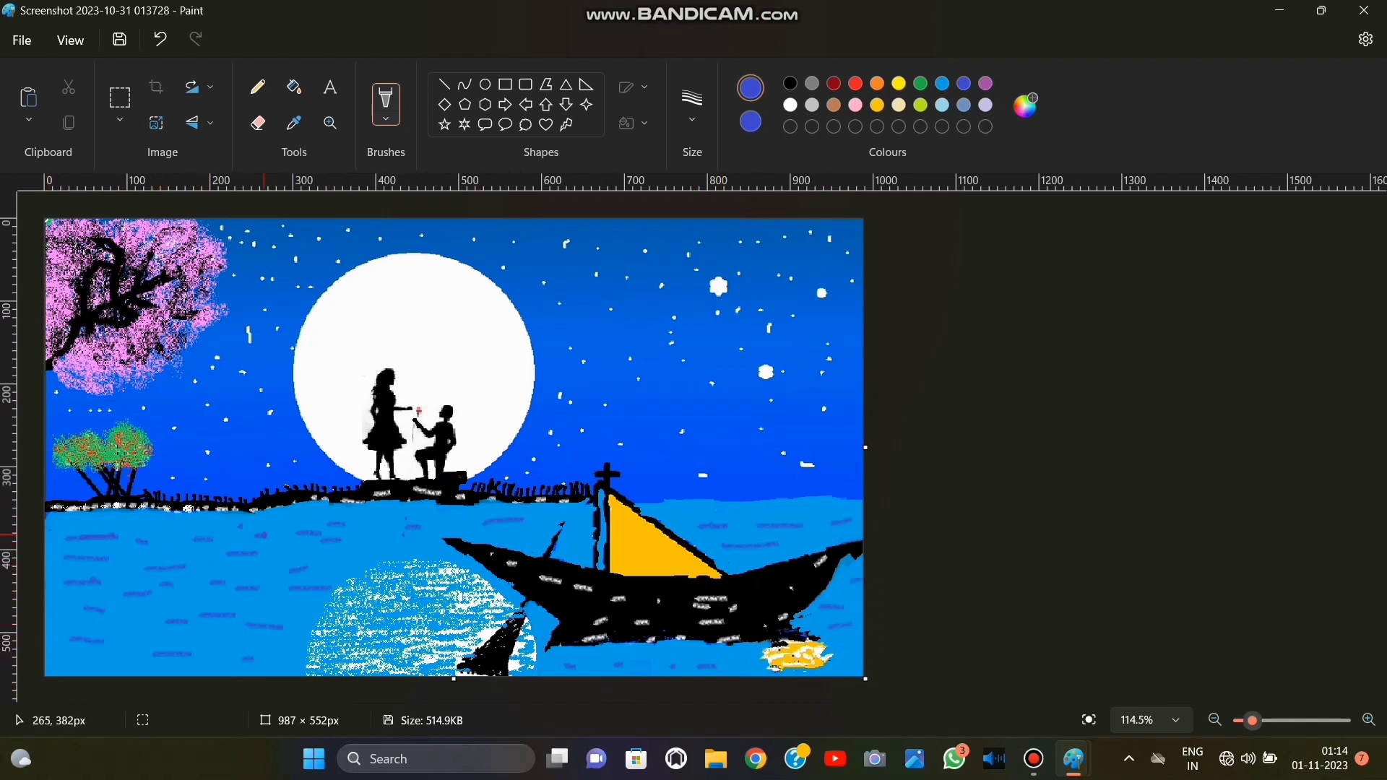
Paint white ripple dashes among the indigo ones on the water between the canvas edge and the boat's bow.
{"action": "left_click", "coordinate": [791, 104]}
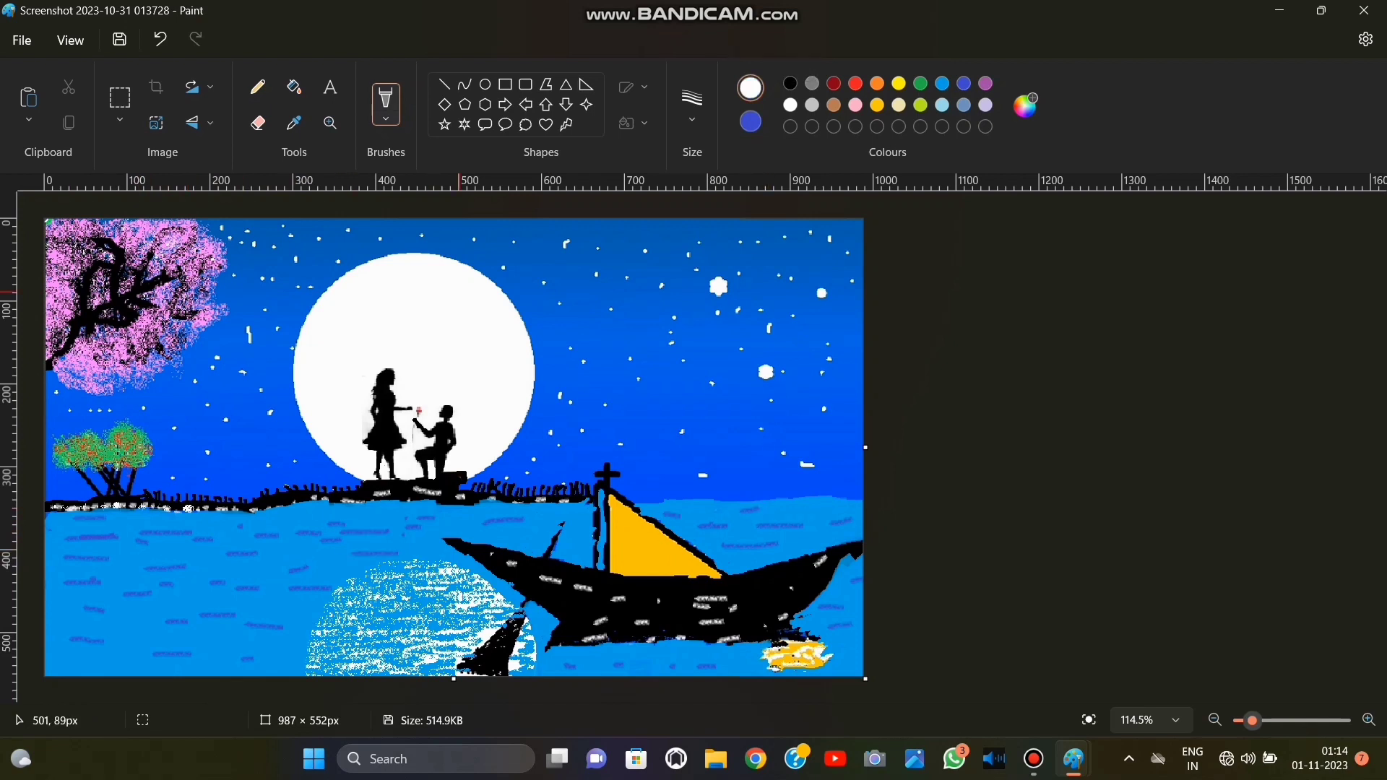
{"action": "left_click_drag", "start_coordinate": [157, 568], "coordinate": [175, 567]}
{"action": "left_click_drag", "start_coordinate": [113, 598], "coordinate": [158, 595]}
{"action": "left_click_drag", "start_coordinate": [152, 587], "coordinate": [175, 584]}
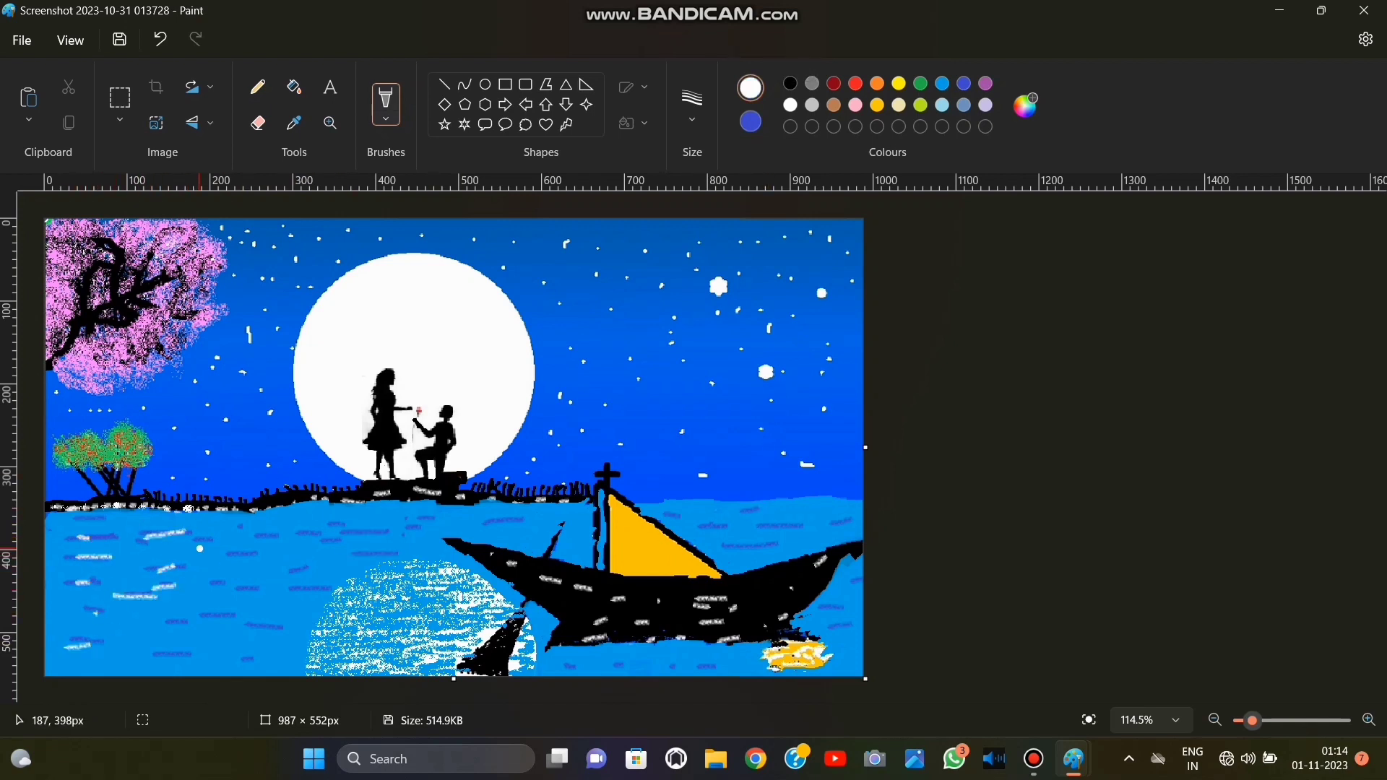
{"action": "left_click_drag", "start_coordinate": [274, 541], "coordinate": [318, 550]}
{"action": "left_click_drag", "start_coordinate": [294, 537], "coordinate": [376, 538]}
{"action": "left_click_drag", "start_coordinate": [296, 575], "coordinate": [336, 578]}
{"action": "left_click_drag", "start_coordinate": [292, 591], "coordinate": [314, 594]}
{"action": "left_click_drag", "start_coordinate": [356, 559], "coordinate": [389, 560]}
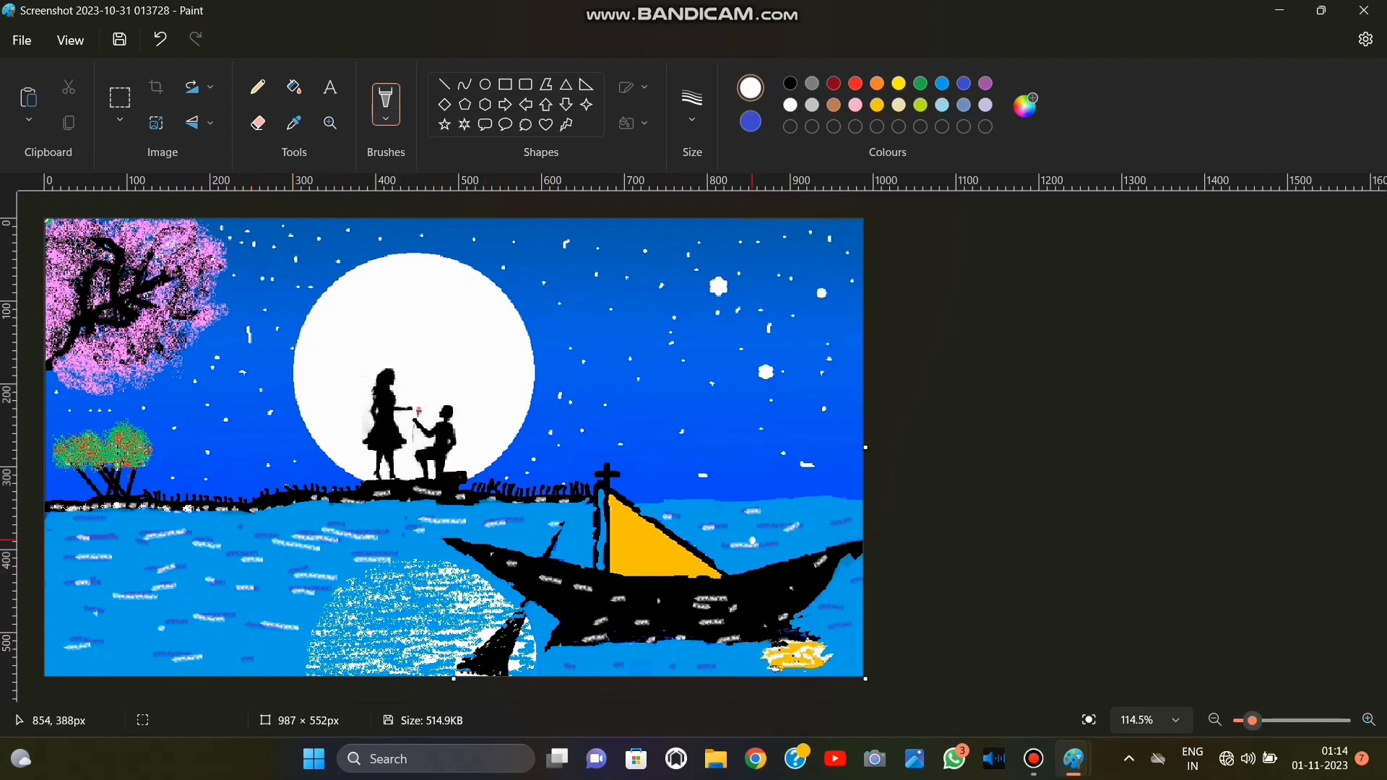
Add white ripples below the hull, near the stern, and on the water just below the shoreline.
{"action": "left_click_drag", "start_coordinate": [568, 668], "coordinate": [743, 668]}
{"action": "left_click_drag", "start_coordinate": [818, 611], "coordinate": [843, 610]}
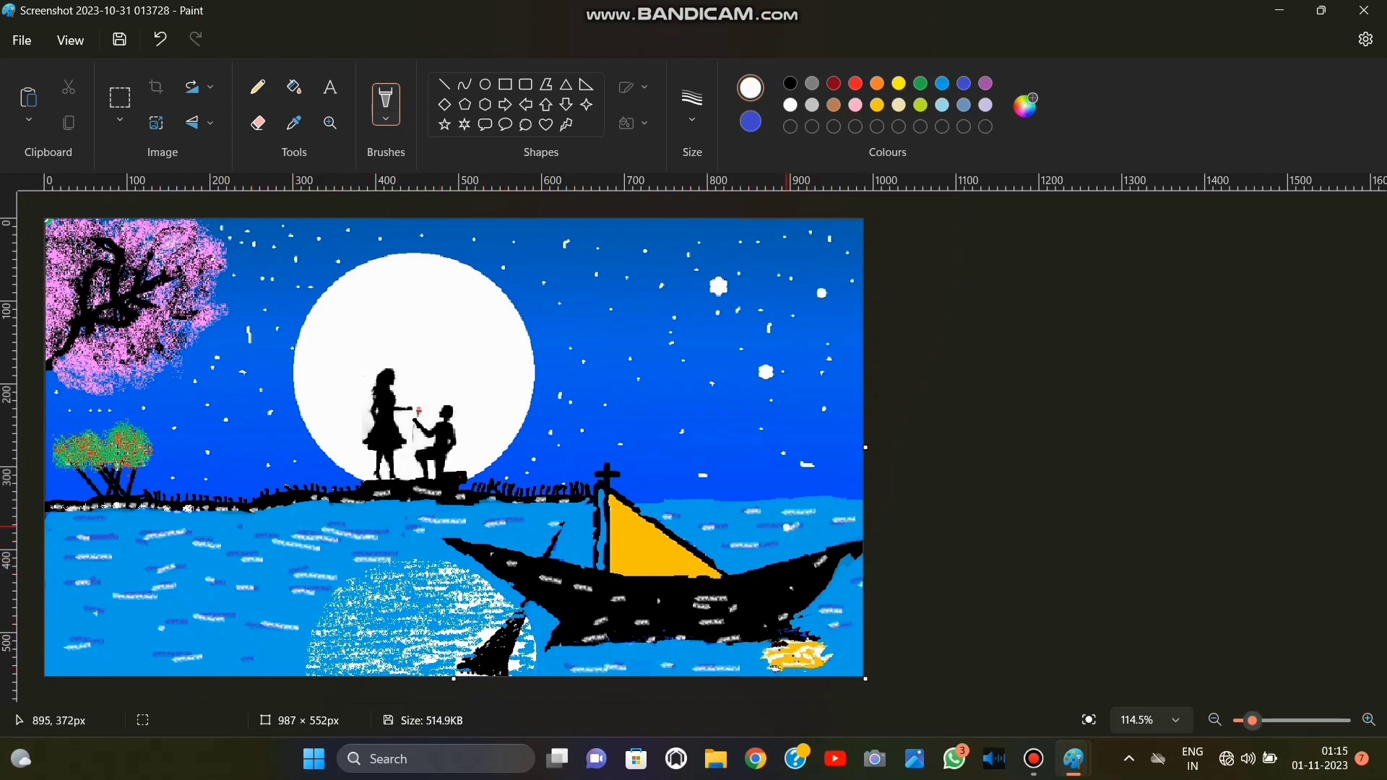
{"action": "left_click_drag", "start_coordinate": [237, 525], "coordinate": [278, 528]}
{"action": "left_click_drag", "start_coordinate": [292, 525], "coordinate": [321, 525]}
{"action": "left_click_drag", "start_coordinate": [356, 518], "coordinate": [408, 522]}
{"action": "left_click_drag", "start_coordinate": [410, 549], "coordinate": [448, 557]}
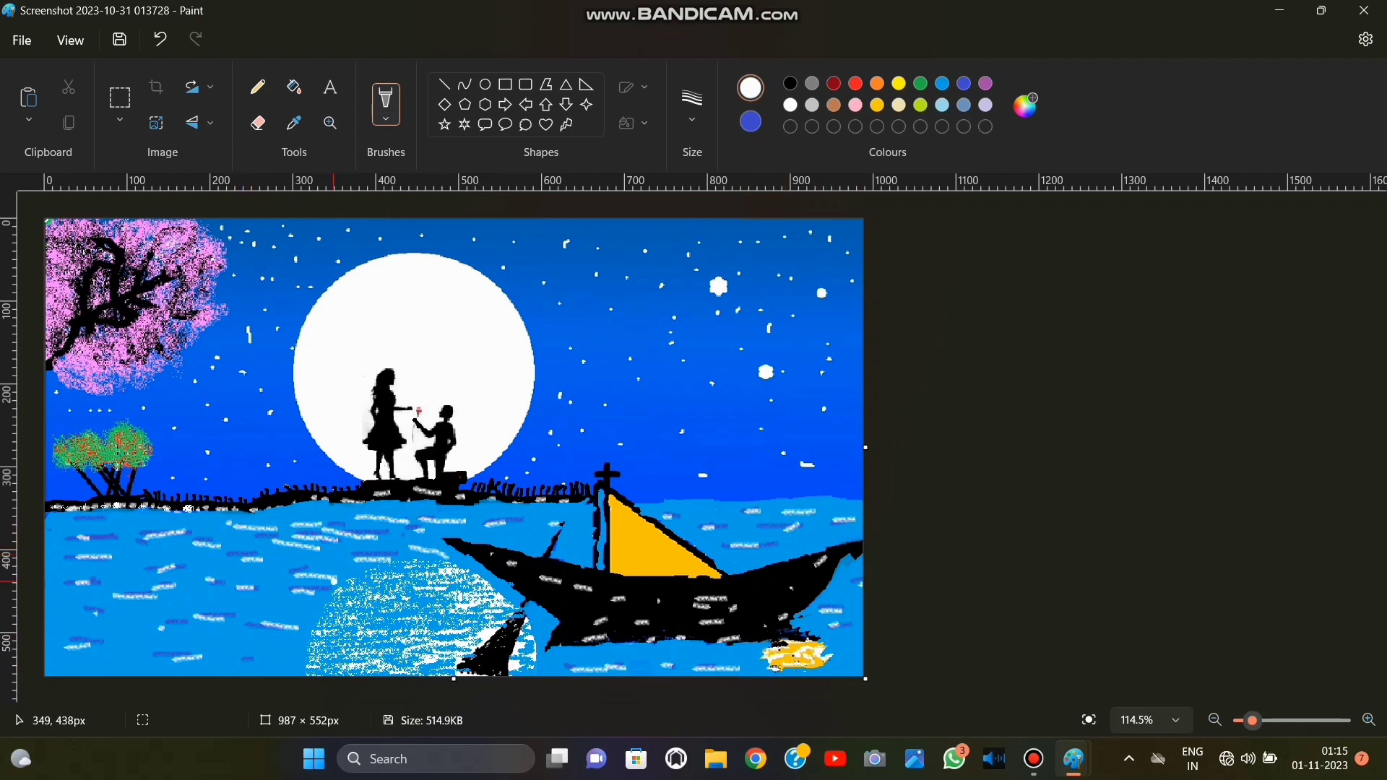
Add short slanted white ripples across the open water, over the moon's reflection and beside the oar.
{"action": "left_click_drag", "start_coordinate": [56, 537], "coordinate": [72, 534]}
{"action": "left_click_drag", "start_coordinate": [93, 538], "coordinate": [123, 556]}
{"action": "left_click_drag", "start_coordinate": [131, 564], "coordinate": [157, 580]}
{"action": "left_click_drag", "start_coordinate": [206, 630], "coordinate": [224, 624]}
{"action": "left_click_drag", "start_coordinate": [126, 635], "coordinate": [148, 653]}
{"action": "left_click_drag", "start_coordinate": [185, 662], "coordinate": [216, 655]}
{"action": "left_click_drag", "start_coordinate": [247, 635], "coordinate": [260, 623]}
{"action": "mouse_move", "coordinate": [315, 573]}
{"action": "left_mouse_down"}
{"action": "mouse_move", "coordinate": [337, 562]}
{"action": "mouse_move", "coordinate": [406, 595]}
{"action": "left_mouse_up"}
{"action": "left_click_drag", "start_coordinate": [429, 609], "coordinate": [484, 625]}
{"action": "left_click_drag", "start_coordinate": [553, 543], "coordinate": [560, 545]}
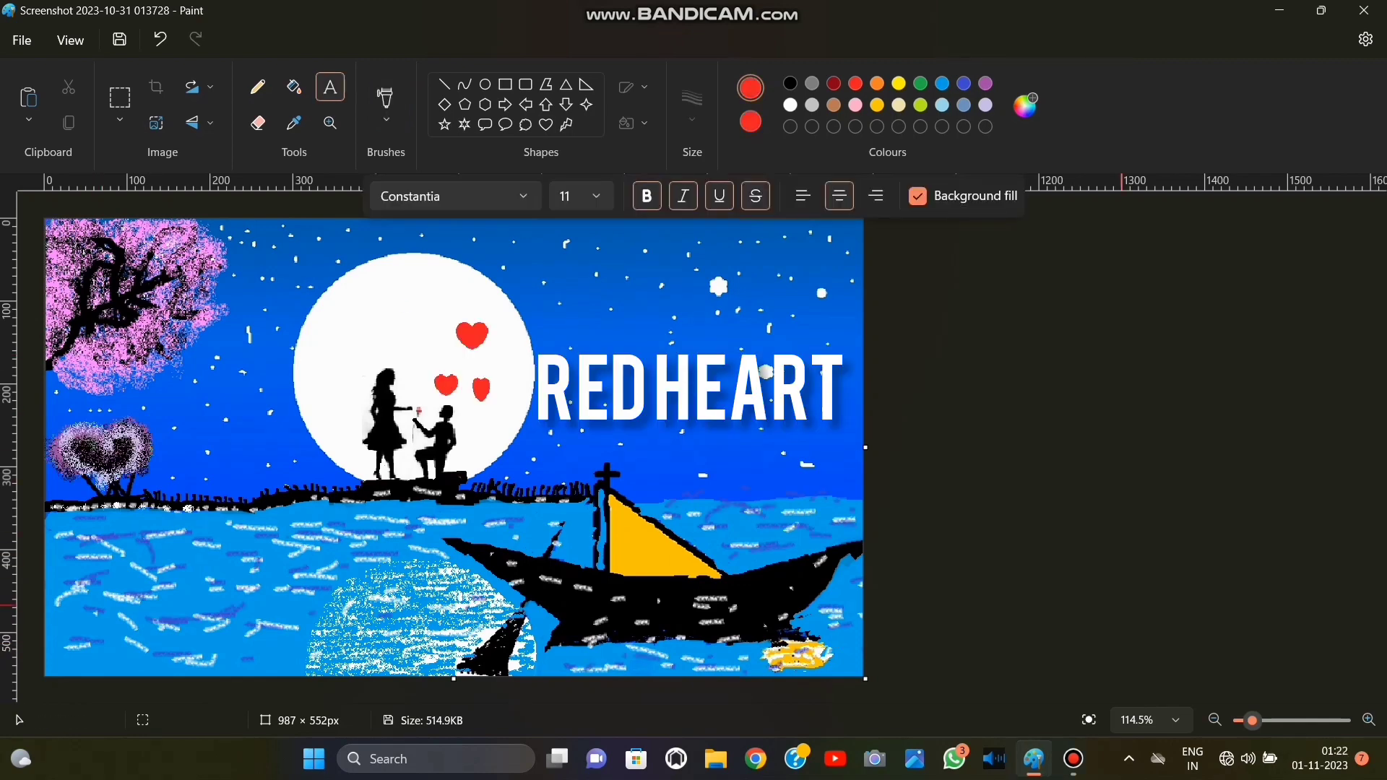
Cover the black grass on the shoreline between the kneeling man and the boat's mast with textured green foliage.
{"action": "scroll", "coordinate": [694, 441], "scroll_direction": "up", "scroll_amount": 5}
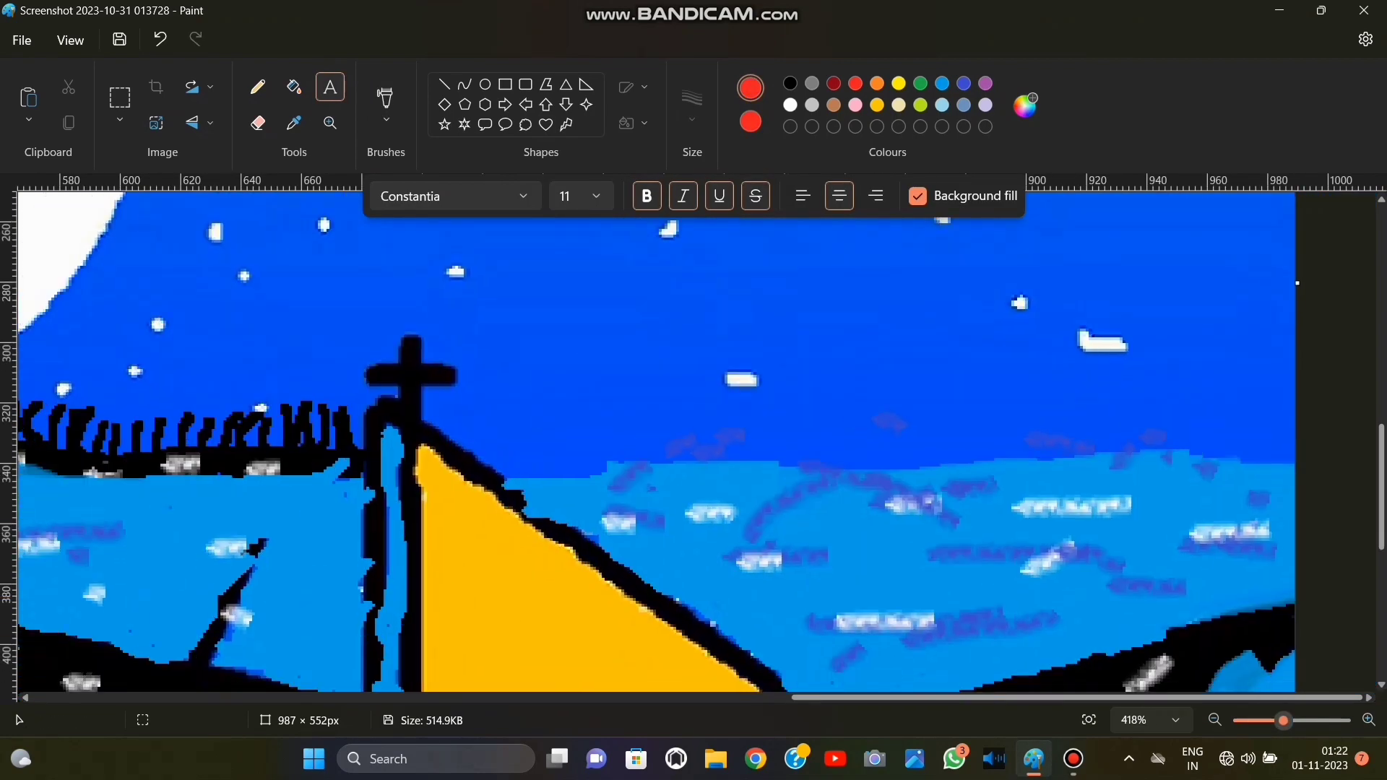
{"action": "scroll", "coordinate": [694, 441], "scroll_direction": "up", "scroll_amount": 2}
{"action": "left_click", "coordinate": [386, 106]}
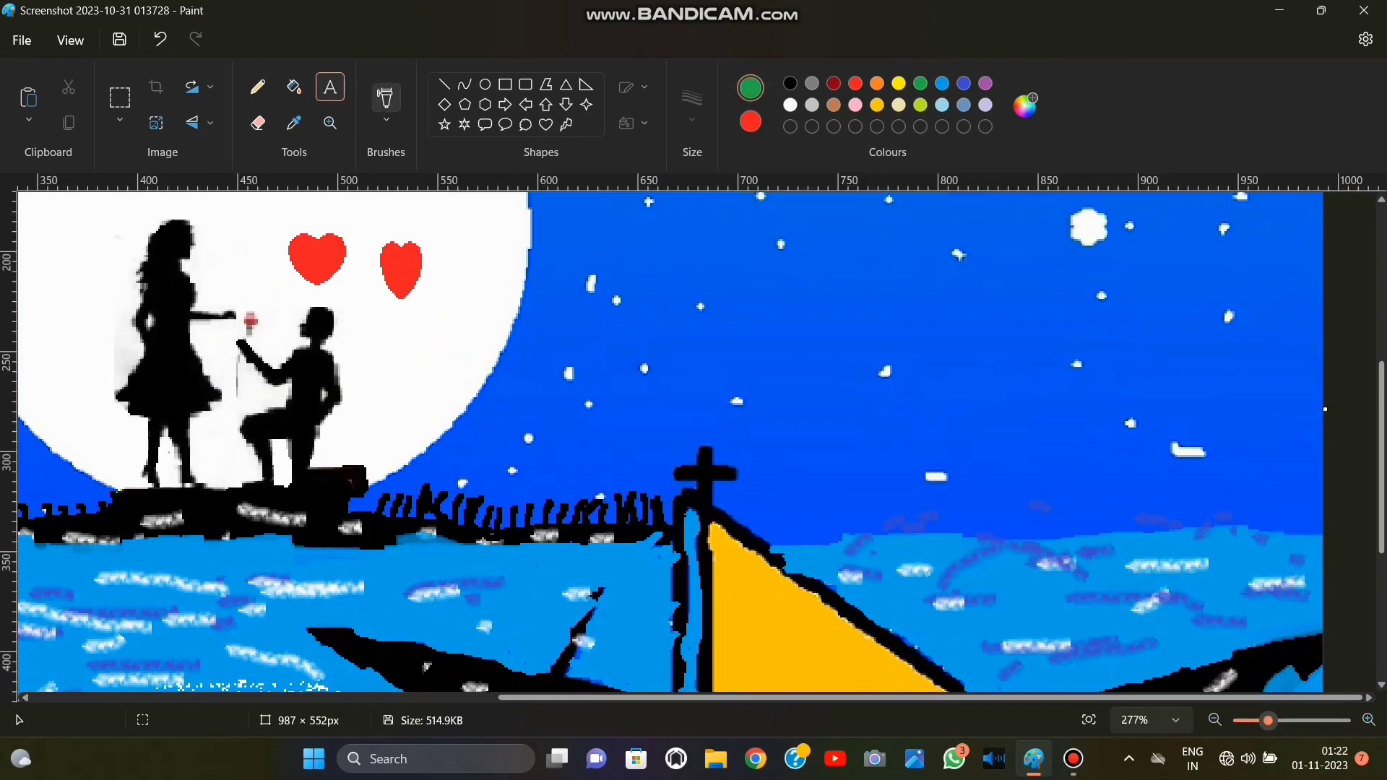
{"action": "left_click", "coordinate": [460, 322]}
{"action": "left_click", "coordinate": [692, 105]}
{"action": "left_click", "coordinate": [693, 193]}
{"action": "mouse_move", "coordinate": [665, 503]}
{"action": "left_mouse_down"}
{"action": "mouse_move", "coordinate": [492, 506]}
{"action": "mouse_move", "coordinate": [441, 488]}
{"action": "mouse_move", "coordinate": [384, 504]}
{"action": "left_mouse_up"}
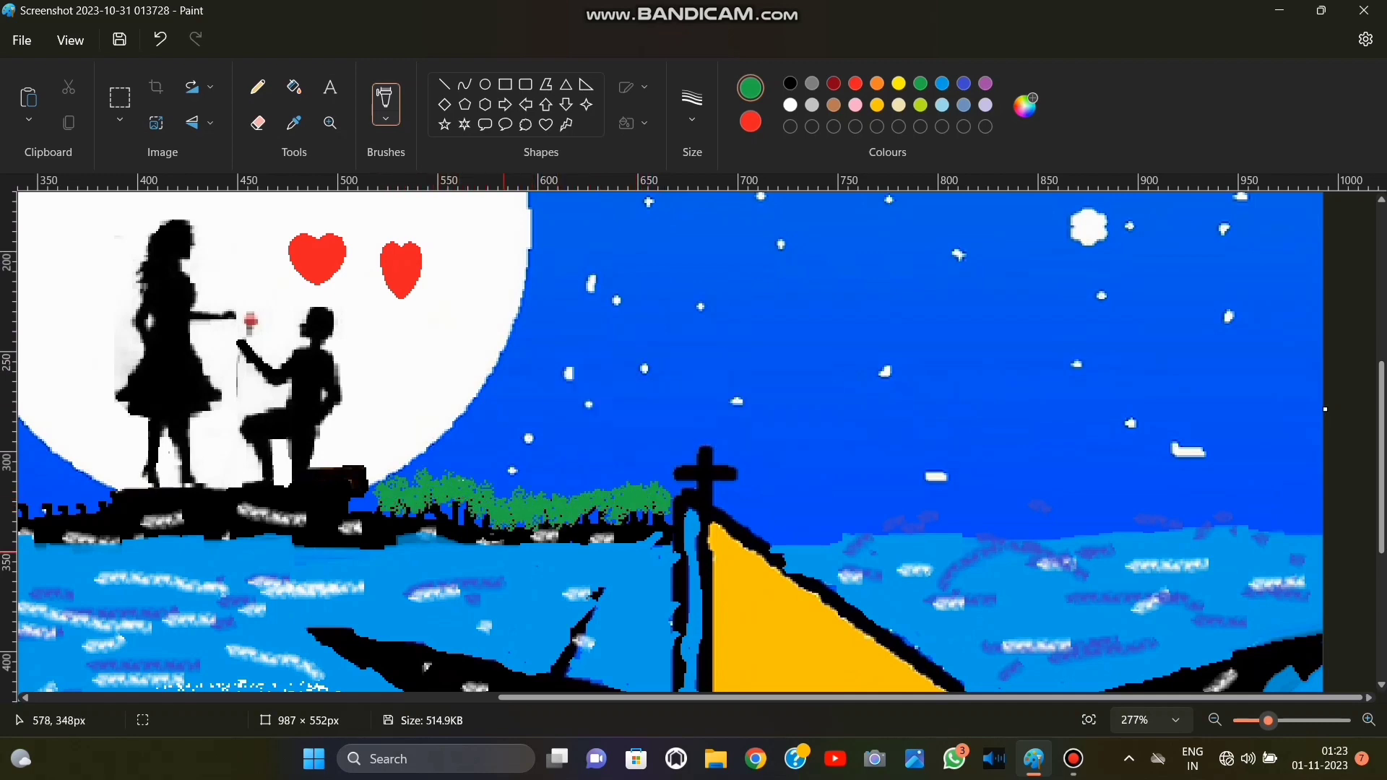
Extend the green foliage along the shoreline from the heart-shaped bush to the couple's rock.
{"action": "left_click_drag", "start_coordinate": [571, 698], "coordinate": [104, 698]}
{"action": "mouse_move", "coordinate": [327, 526]}
{"action": "left_mouse_down"}
{"action": "mouse_move", "coordinate": [237, 533]}
{"action": "mouse_move", "coordinate": [827, 502]}
{"action": "mouse_move", "coordinate": [781, 506]}
{"action": "left_mouse_up"}
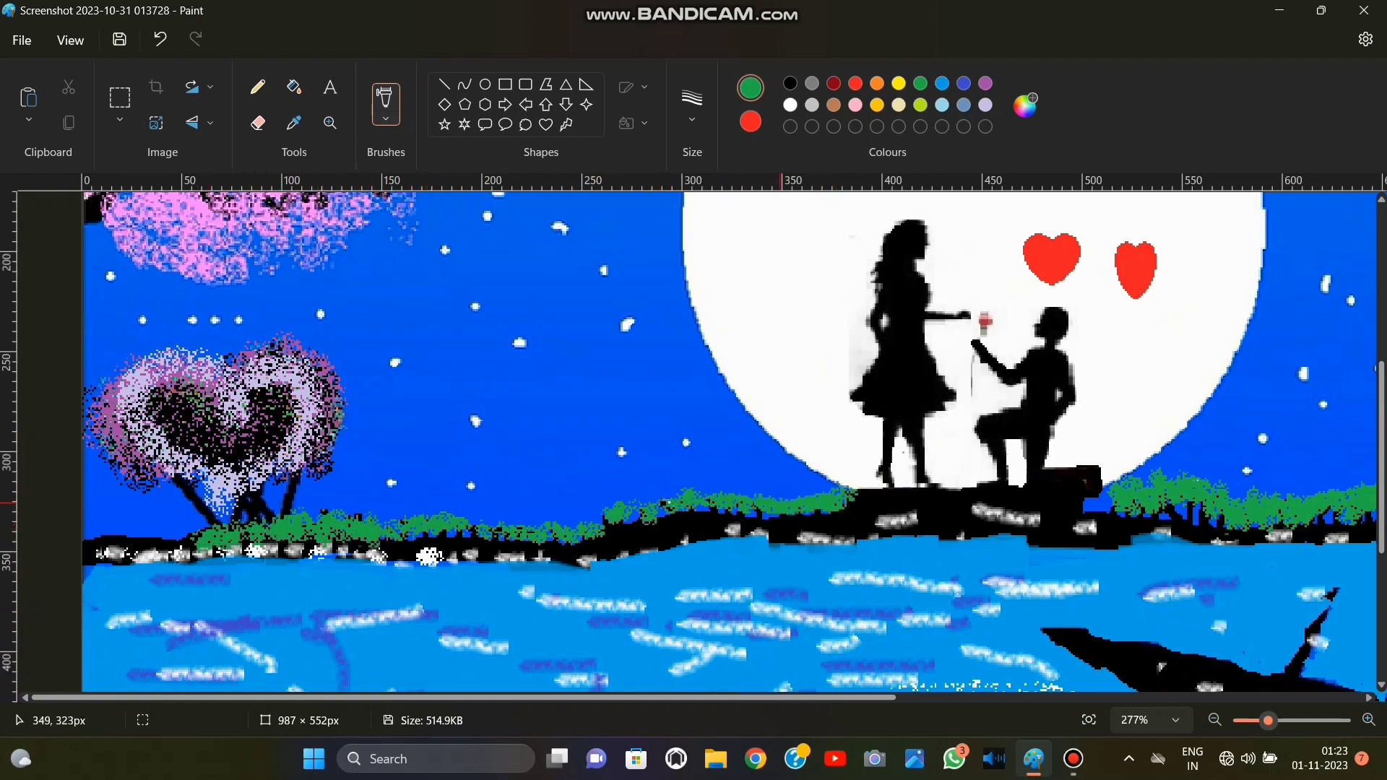
{"action": "scroll", "coordinate": [781, 506], "scroll_direction": "up", "scroll_amount": 5}
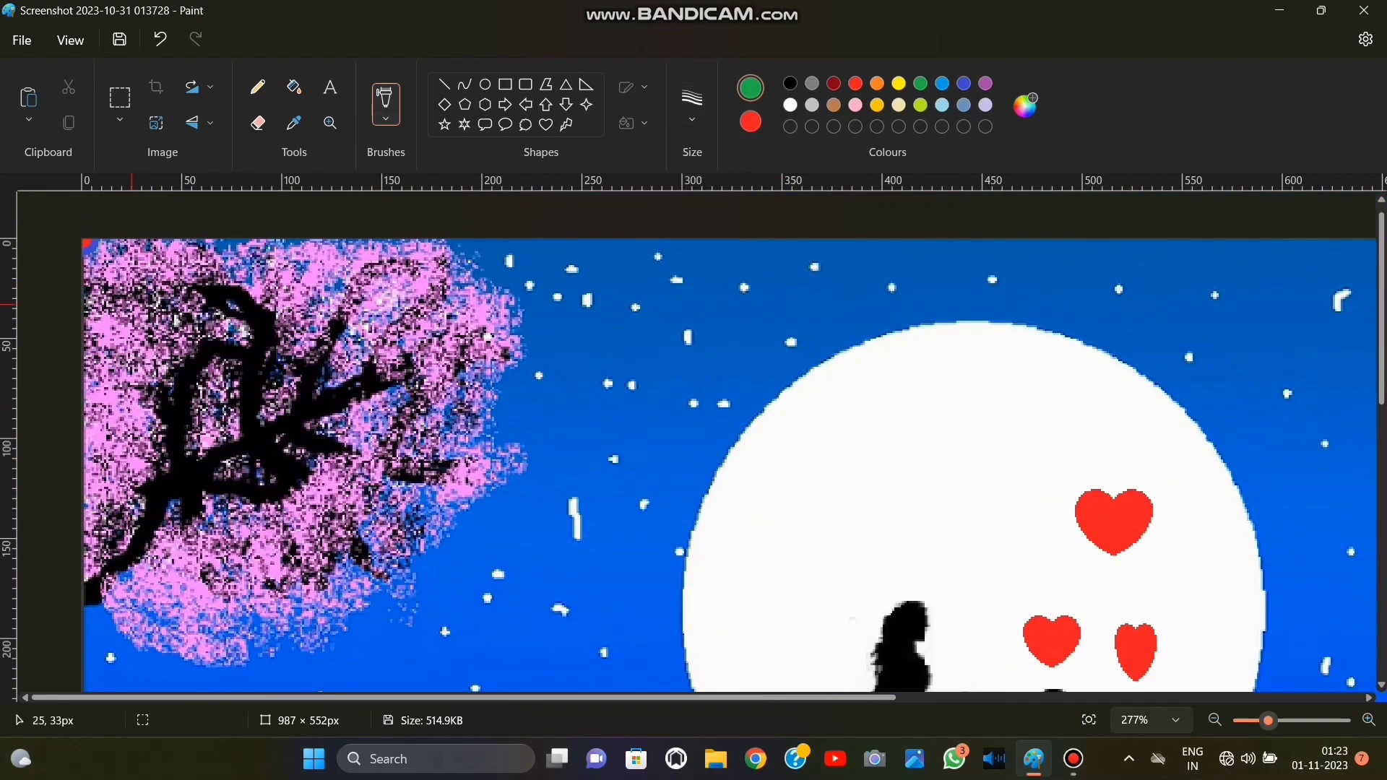
Dab patches of textured green leaves over the pink blossoms and black branches of the tree, including its lower branches.
{"action": "mouse_move", "coordinate": [141, 292]}
{"action": "left_mouse_down"}
{"action": "mouse_move", "coordinate": [160, 279]}
{"action": "mouse_move", "coordinate": [216, 289]}
{"action": "mouse_move", "coordinate": [232, 325]}
{"action": "left_mouse_up"}
{"action": "mouse_move", "coordinate": [375, 263]}
{"action": "left_mouse_down"}
{"action": "mouse_move", "coordinate": [415, 260]}
{"action": "mouse_move", "coordinate": [382, 282]}
{"action": "mouse_move", "coordinate": [448, 361]}
{"action": "mouse_move", "coordinate": [405, 448]}
{"action": "mouse_move", "coordinate": [411, 467]}
{"action": "mouse_move", "coordinate": [466, 479]}
{"action": "left_mouse_up"}
{"action": "mouse_move", "coordinate": [307, 358]}
{"action": "left_mouse_down"}
{"action": "mouse_move", "coordinate": [275, 377]}
{"action": "mouse_move", "coordinate": [334, 437]}
{"action": "mouse_move", "coordinate": [259, 487]}
{"action": "mouse_move", "coordinate": [177, 405]}
{"action": "mouse_move", "coordinate": [143, 396]}
{"action": "left_mouse_up"}
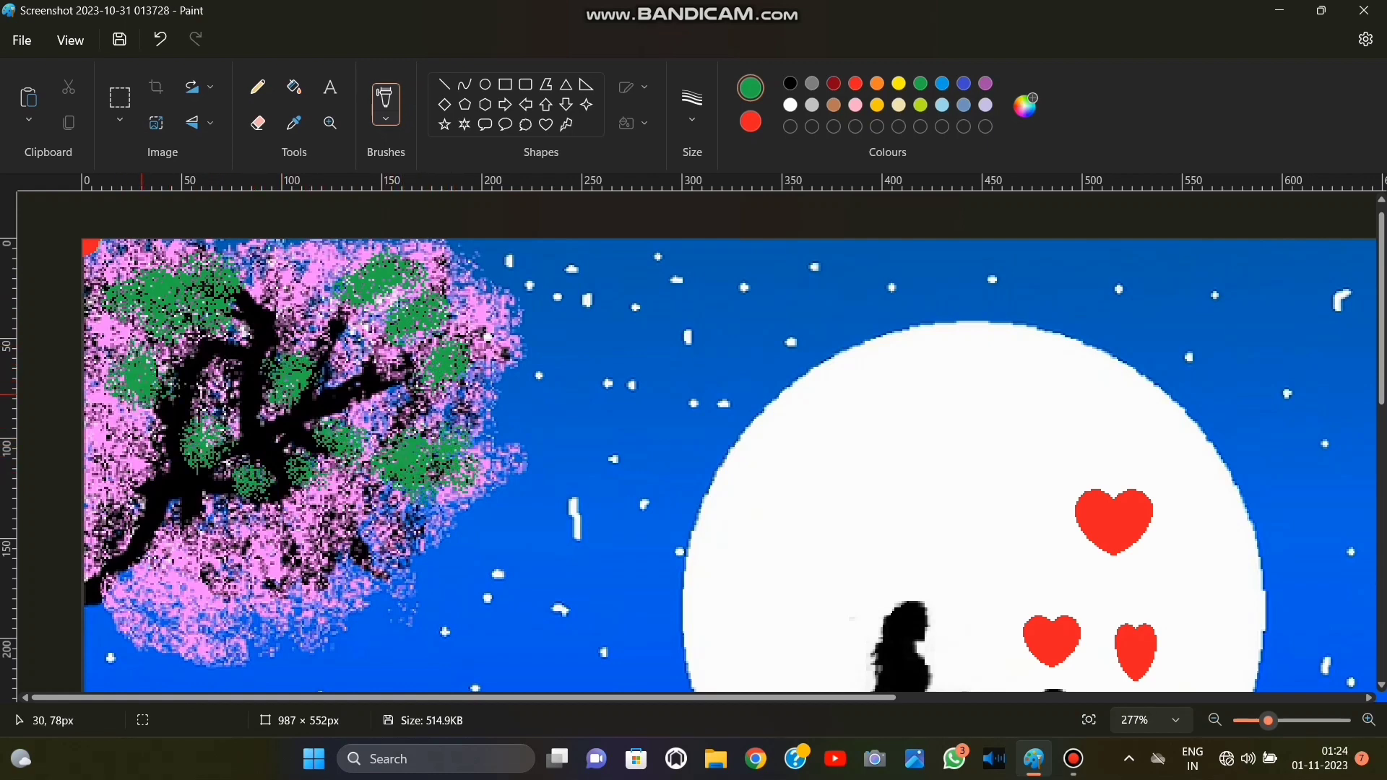
{"action": "mouse_move", "coordinate": [133, 473]}
{"action": "left_mouse_down"}
{"action": "mouse_move", "coordinate": [155, 462]}
{"action": "mouse_move", "coordinate": [195, 542]}
{"action": "mouse_move", "coordinate": [108, 517]}
{"action": "mouse_move", "coordinate": [97, 490]}
{"action": "left_mouse_up"}
{"action": "scroll", "coordinate": [353, 498], "scroll_direction": "down", "scroll_amount": 2}
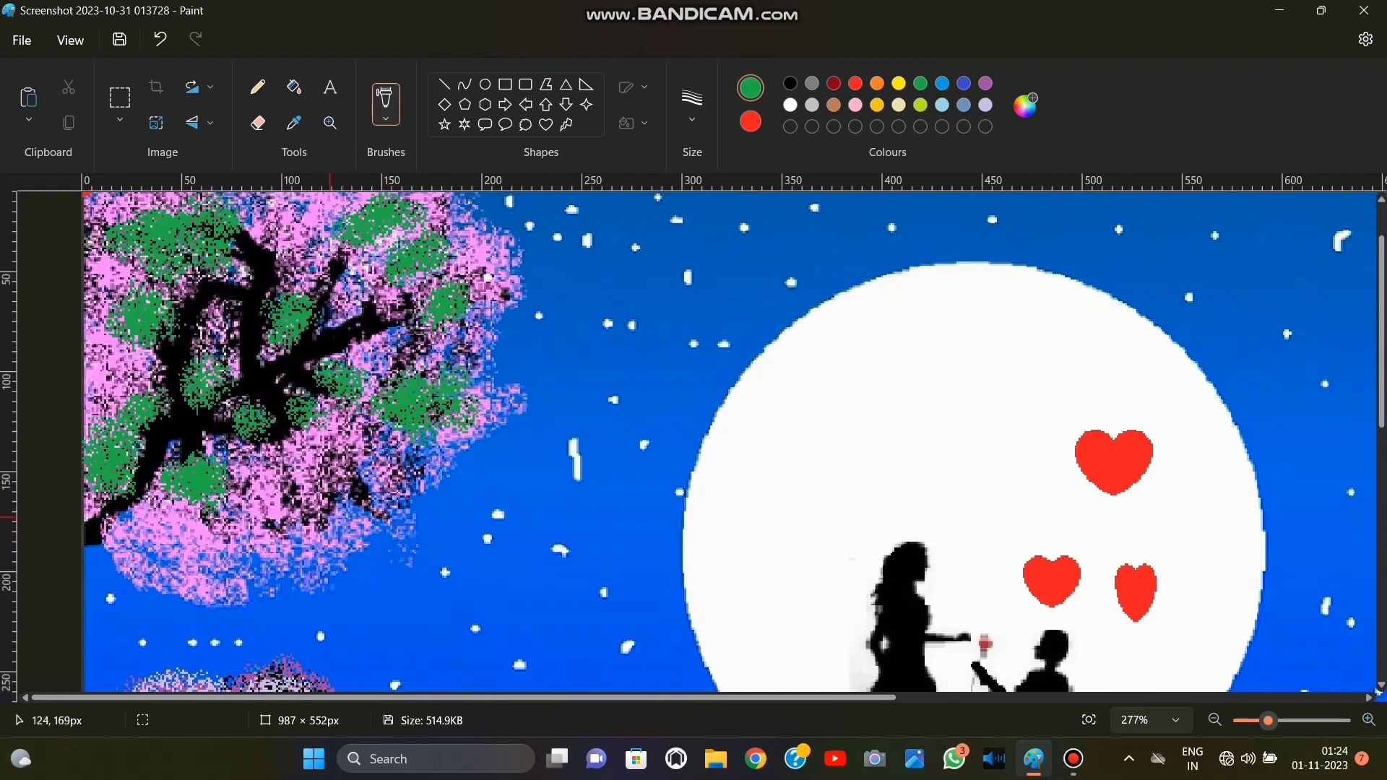
{"action": "left_click_drag", "start_coordinate": [353, 499], "coordinate": [434, 462]}
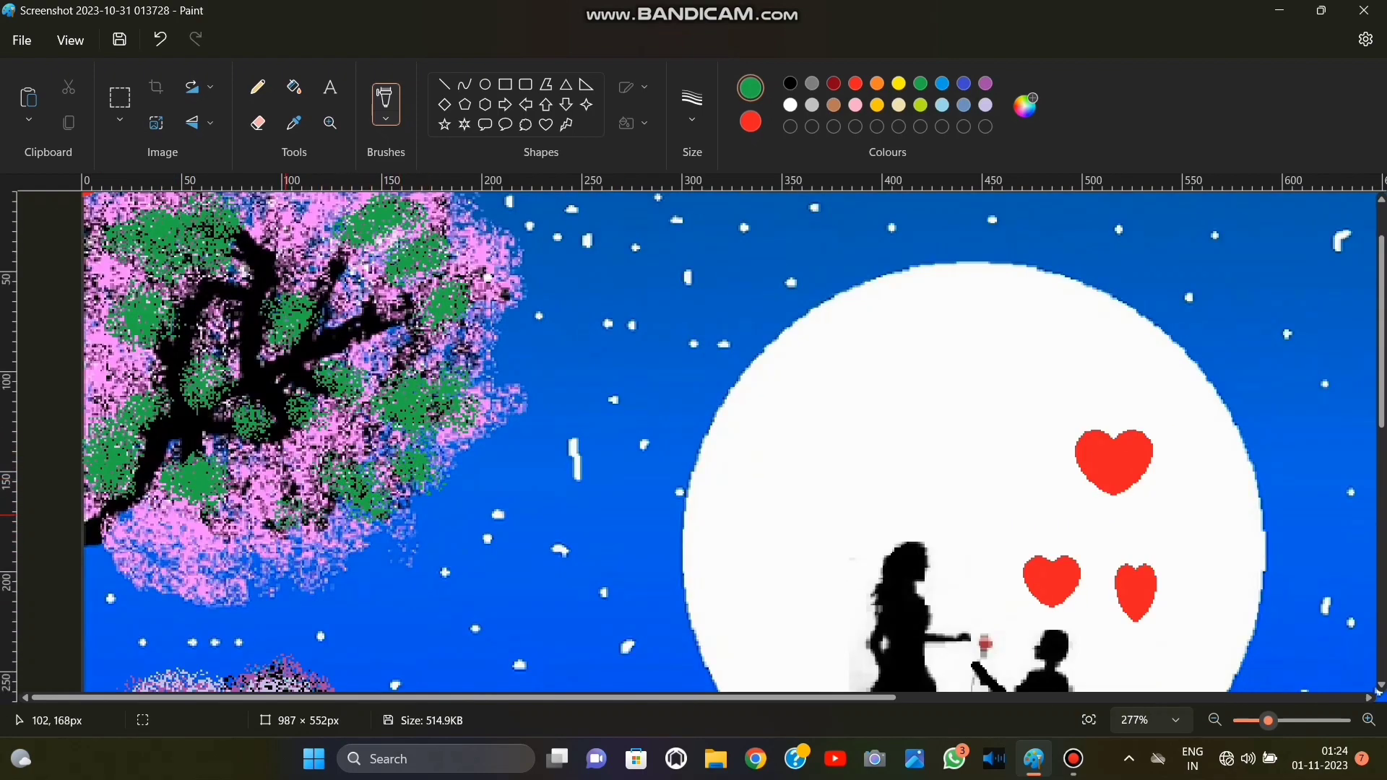
Brush textured green foliage over the outer edges and the inside of the heart-shaped bush.
{"action": "scroll", "coordinate": [278, 519], "scroll_direction": "down", "scroll_amount": 3}
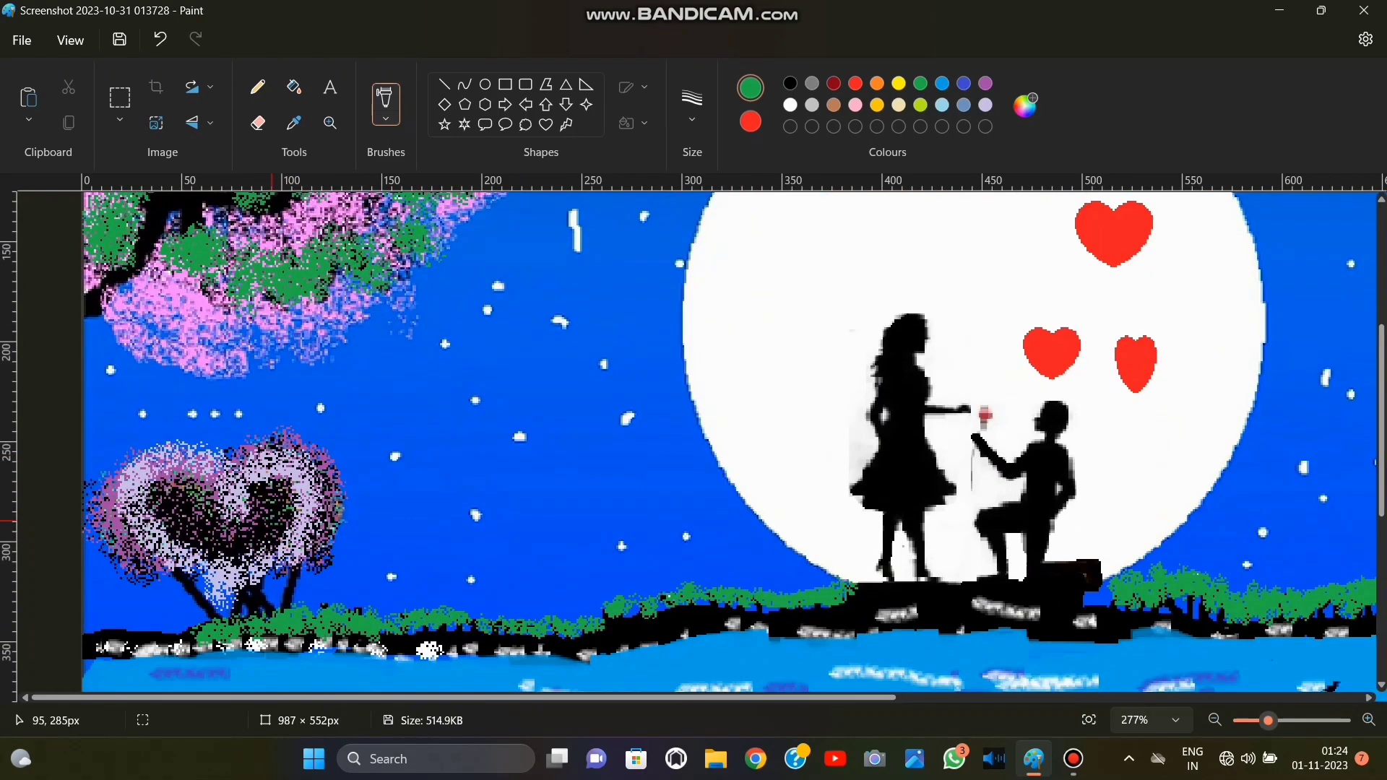
{"action": "mouse_move", "coordinate": [272, 520]}
{"action": "left_mouse_down"}
{"action": "mouse_move", "coordinate": [214, 539]}
{"action": "mouse_move", "coordinate": [224, 576]}
{"action": "left_mouse_up"}
{"action": "mouse_move", "coordinate": [109, 517]}
{"action": "left_mouse_down"}
{"action": "mouse_move", "coordinate": [167, 549]}
{"action": "mouse_move", "coordinate": [296, 567]}
{"action": "mouse_move", "coordinate": [329, 505]}
{"action": "mouse_move", "coordinate": [307, 442]}
{"action": "mouse_move", "coordinate": [222, 466]}
{"action": "left_mouse_up"}
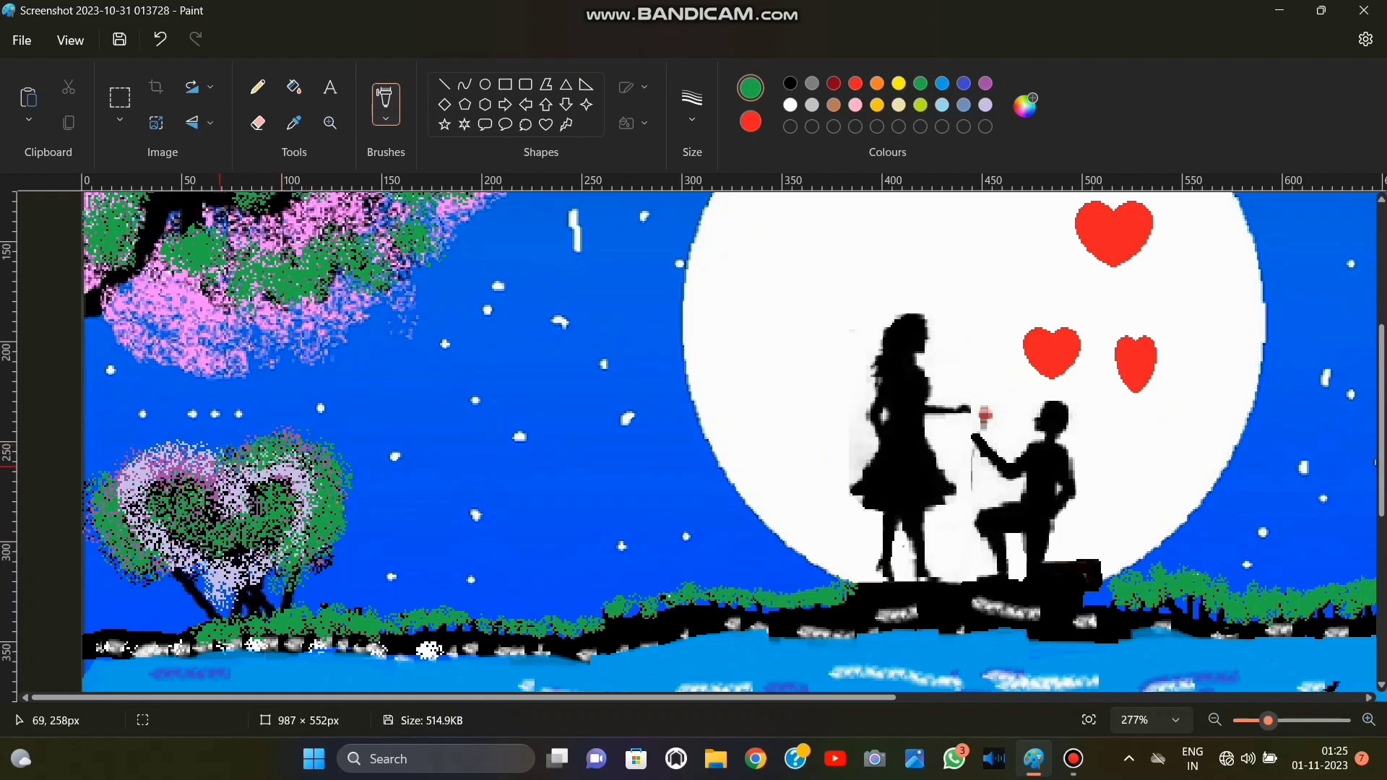
Review the water below the shoreline and fit the whole painting in the view.
{"action": "scroll", "coordinate": [162, 531], "scroll_direction": "down", "scroll_amount": 1}
{"action": "scroll", "coordinate": [346, 560], "scroll_direction": "up", "scroll_amount": 5}
{"action": "scroll", "coordinate": [578, 564], "scroll_direction": "down", "scroll_amount": 9}
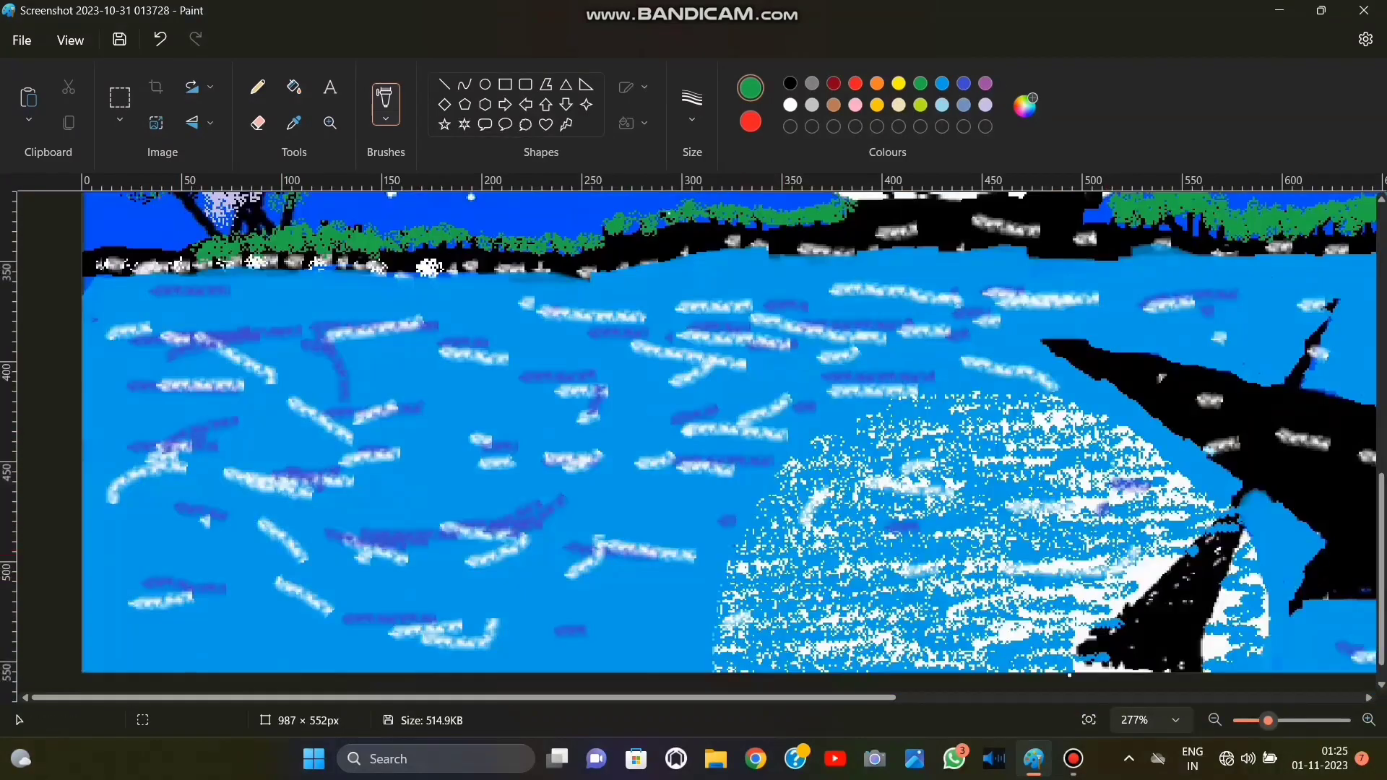
{"action": "scroll", "coordinate": [831, 669], "scroll_direction": "up", "scroll_amount": 3}
{"action": "left_click", "coordinate": [1089, 719]}
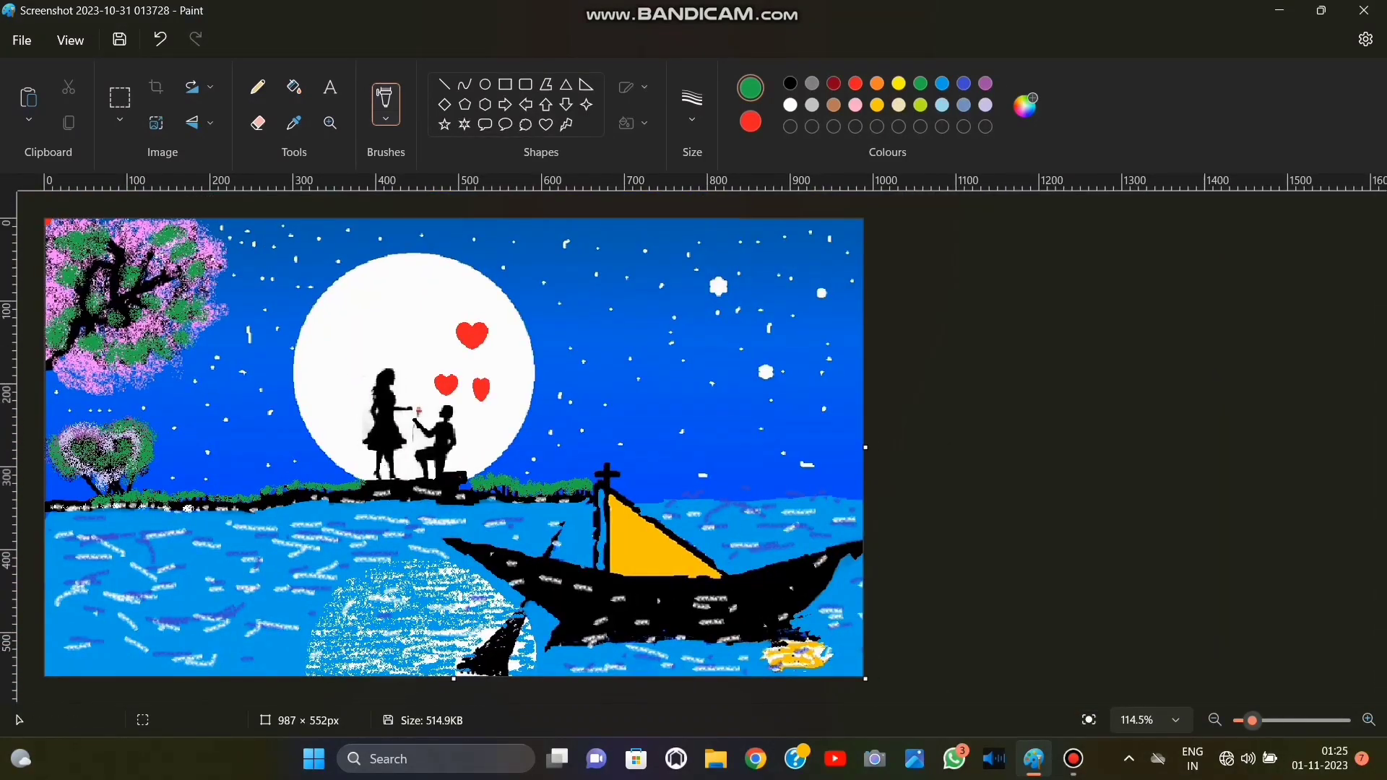